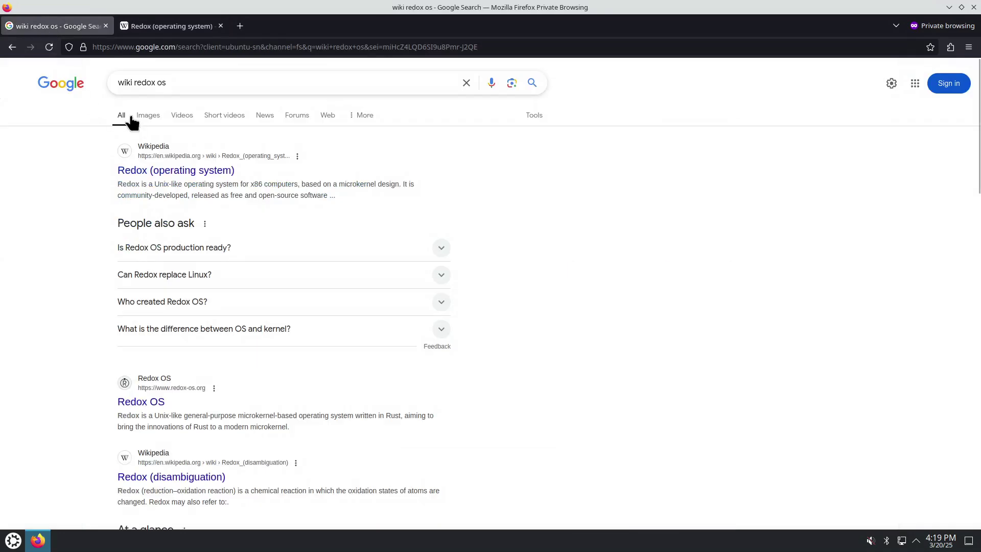
Switch to the Redox Wikipedia article and highlight the 2015 release and 2024 preview years
{"action": "left_click", "coordinate": [171, 26]}
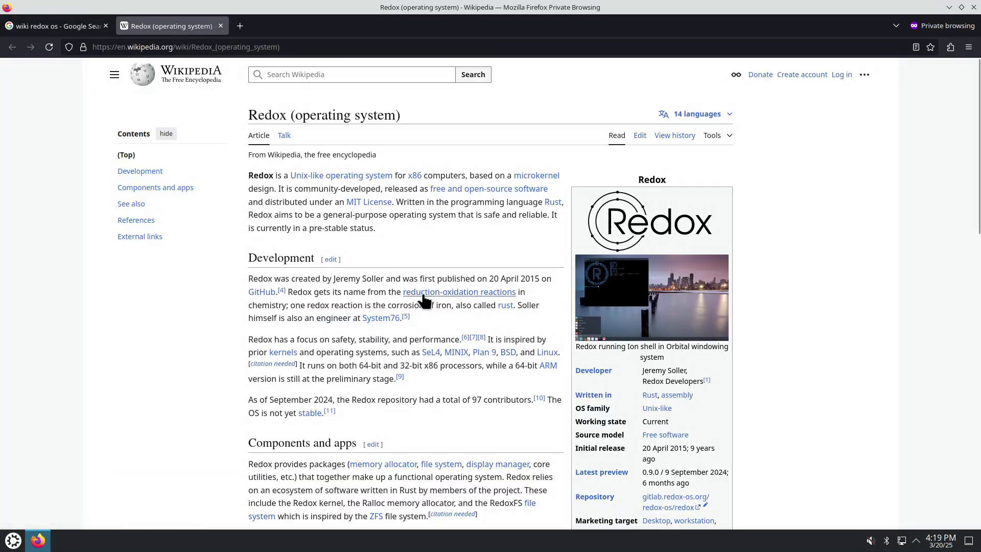
{"action": "scroll", "coordinate": [468, 335], "scroll_direction": "down", "scroll_amount": 2}
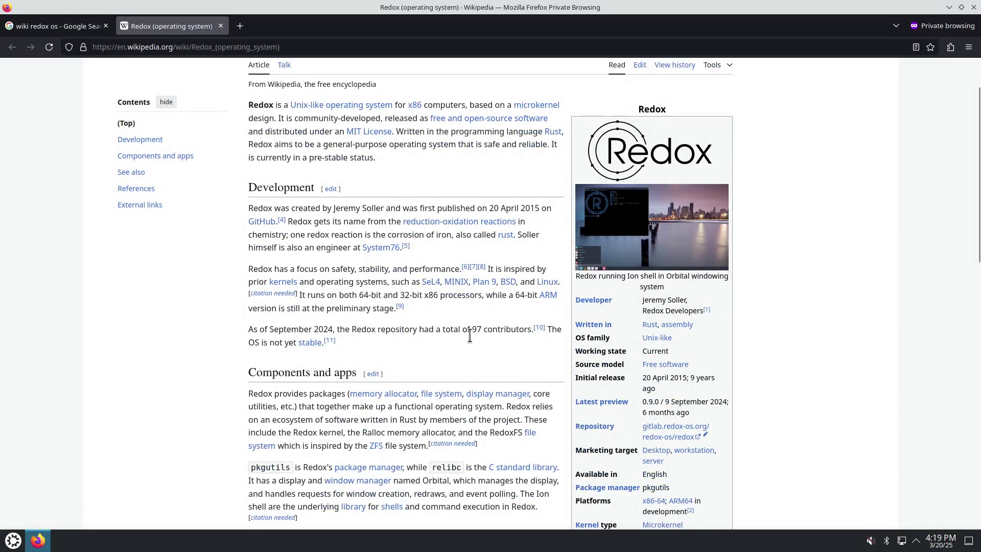
{"action": "double_click", "coordinate": [678, 378]}
{"action": "left_click_drag", "start_coordinate": [709, 401], "coordinate": [728, 402]}
Open the article's Official website link in a new background tab
{"action": "scroll", "coordinate": [682, 511], "scroll_direction": "down", "scroll_amount": 5}
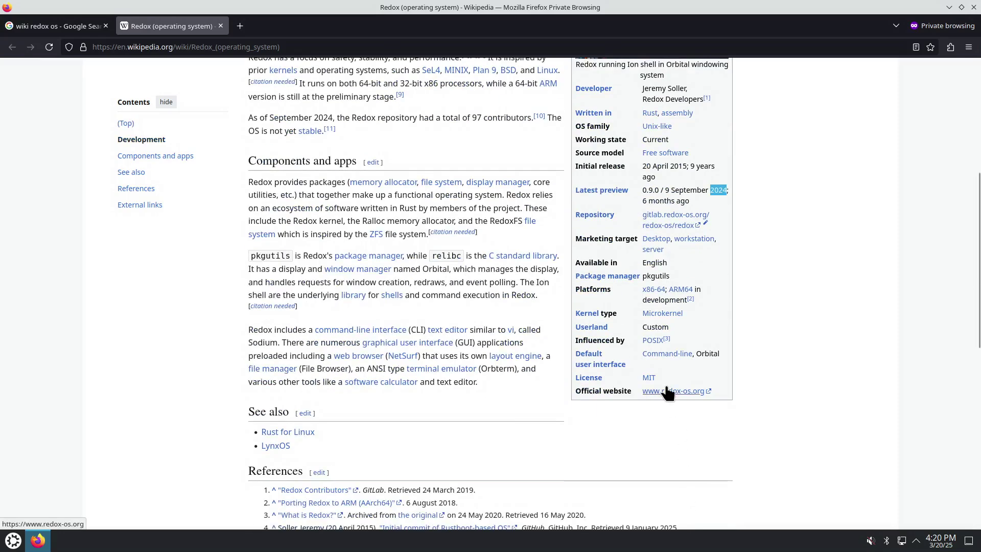
{"action": "right_click", "coordinate": [667, 393]}
{"action": "left_click", "coordinate": [722, 179]}
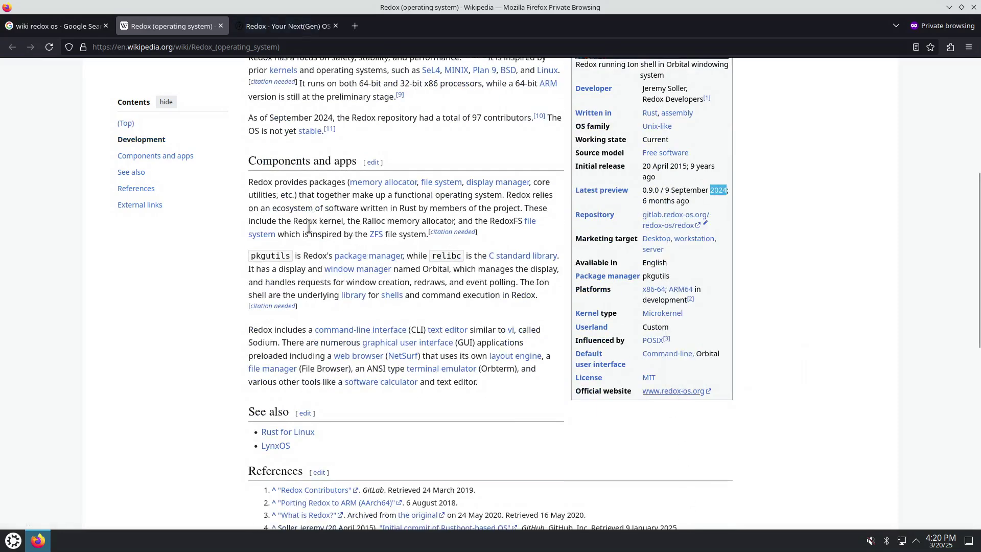
Highlight relibc, Orbterm, Orbital, Ion and pkgutils in the article, then go to the homepage tab
{"action": "scroll", "coordinate": [327, 245], "scroll_direction": "up", "scroll_amount": 2}
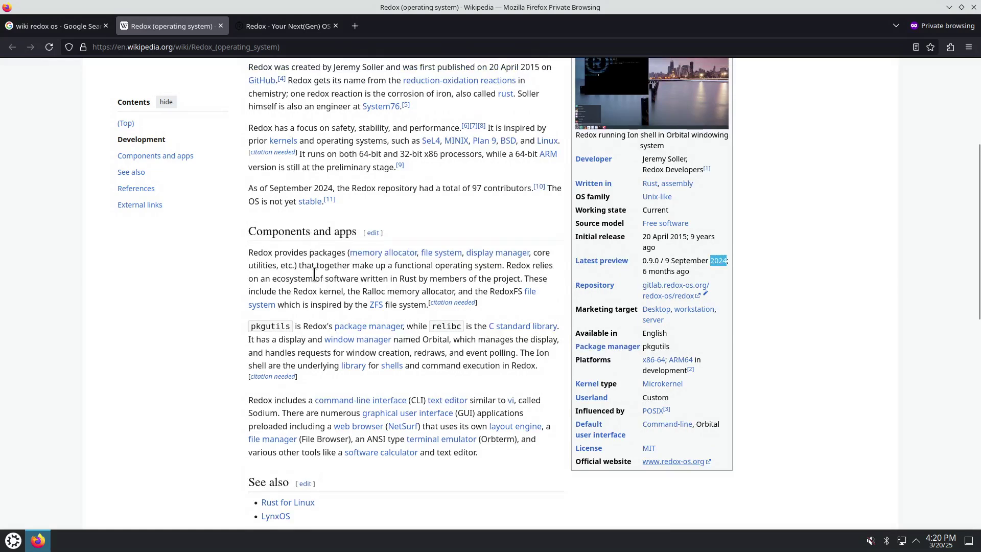
{"action": "scroll", "coordinate": [314, 274], "scroll_direction": "up", "scroll_amount": 2}
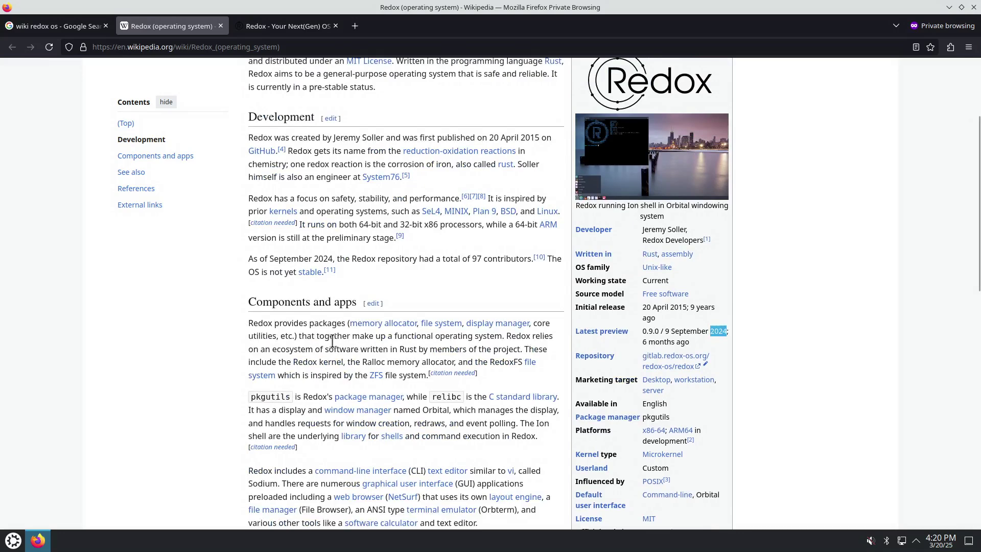
{"action": "left_click", "coordinate": [416, 396]}
{"action": "left_click_drag", "start_coordinate": [415, 396], "coordinate": [454, 403]}
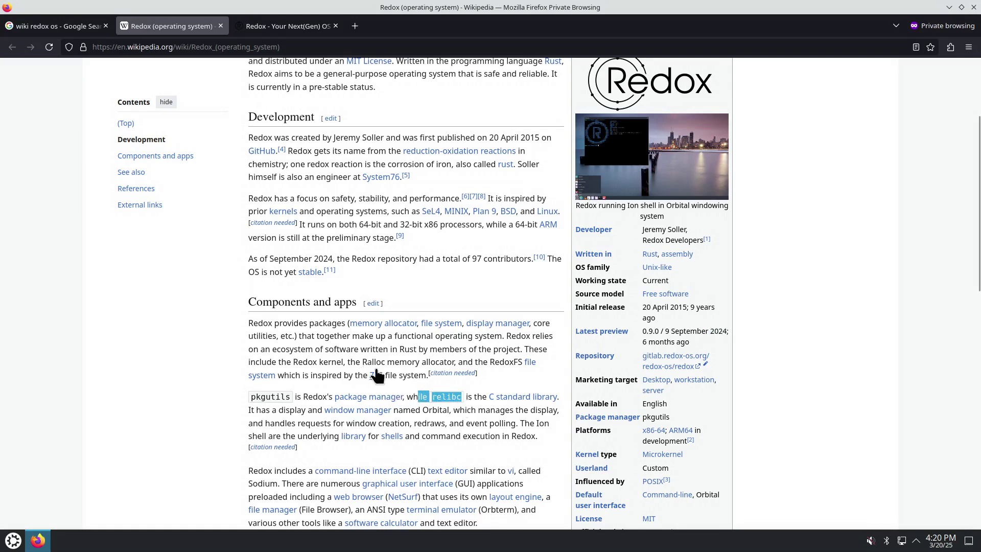
{"action": "scroll", "coordinate": [419, 391], "scroll_direction": "down", "scroll_amount": 1}
{"action": "scroll", "coordinate": [419, 391], "scroll_direction": "down", "scroll_amount": 2}
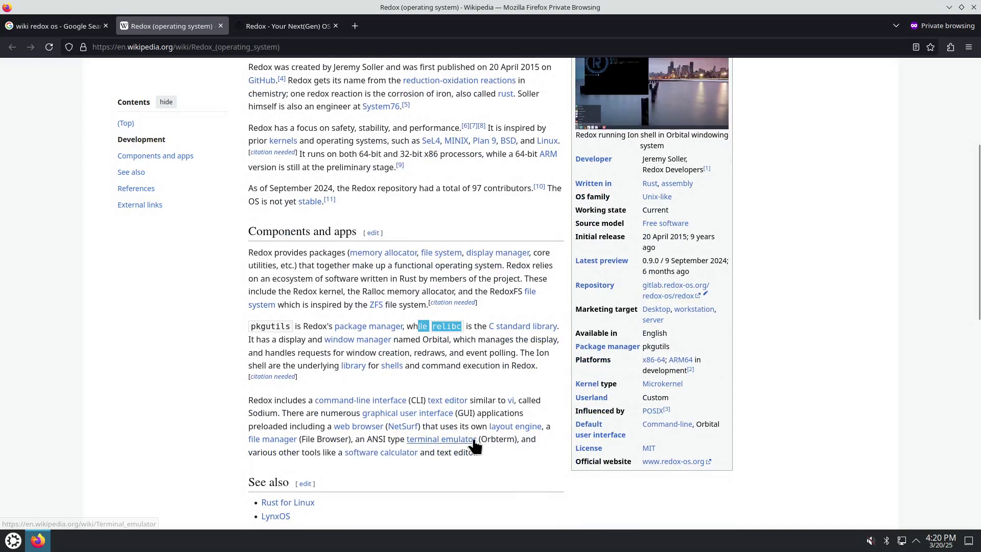
{"action": "left_click_drag", "start_coordinate": [498, 438], "coordinate": [488, 438]}
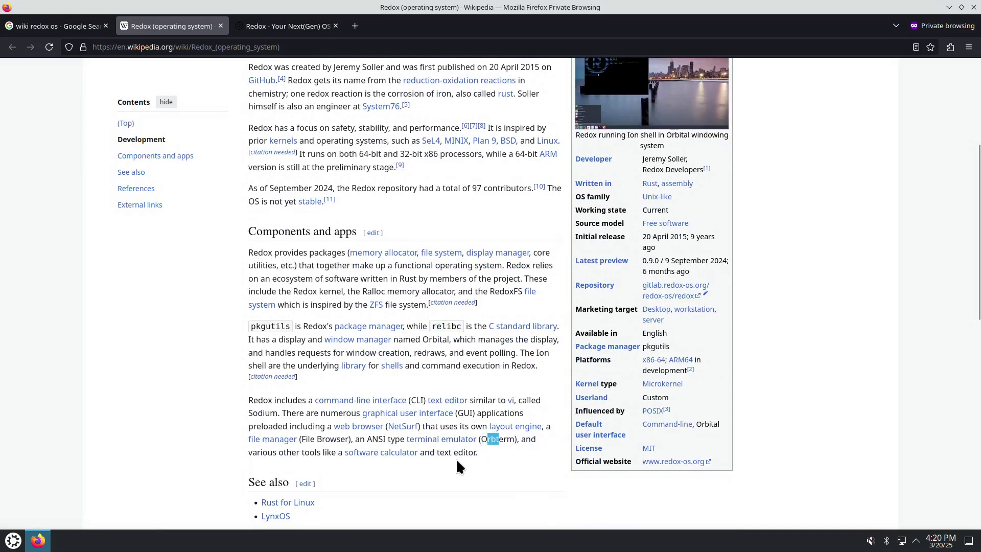
{"action": "left_click_drag", "start_coordinate": [398, 339], "coordinate": [442, 339]}
{"action": "left_click_drag", "start_coordinate": [529, 354], "coordinate": [543, 354]}
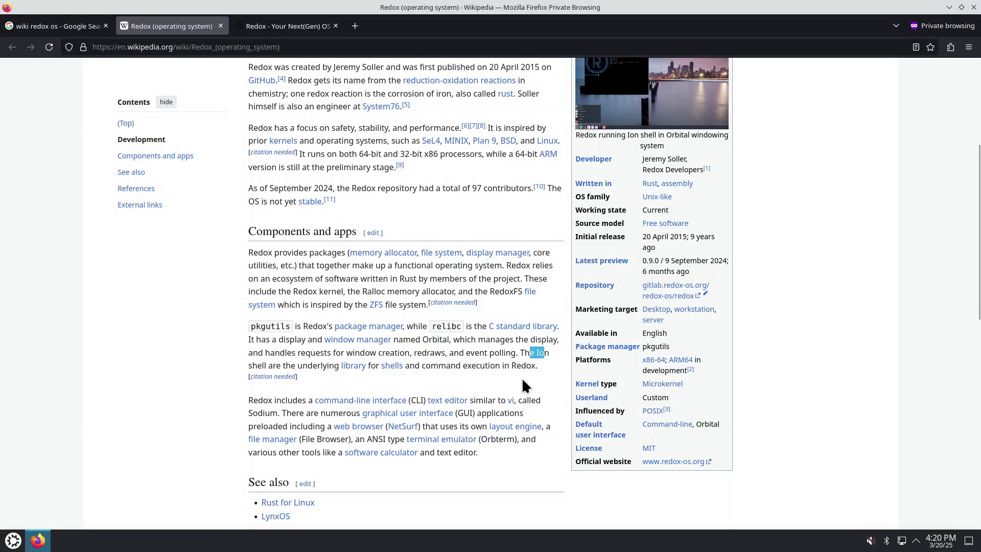
{"action": "left_click_drag", "start_coordinate": [299, 326], "coordinate": [266, 327]}
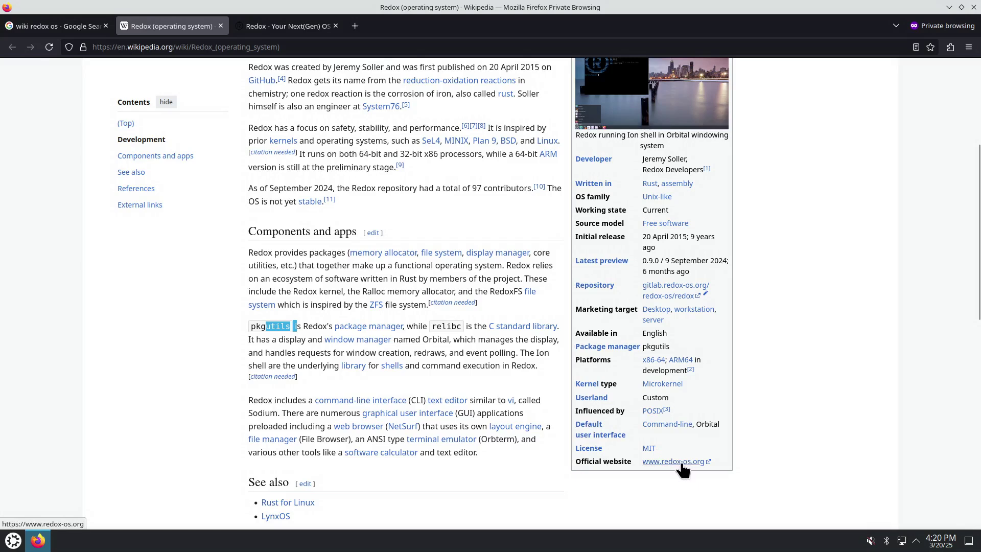
{"action": "left_click", "coordinate": [303, 27]}
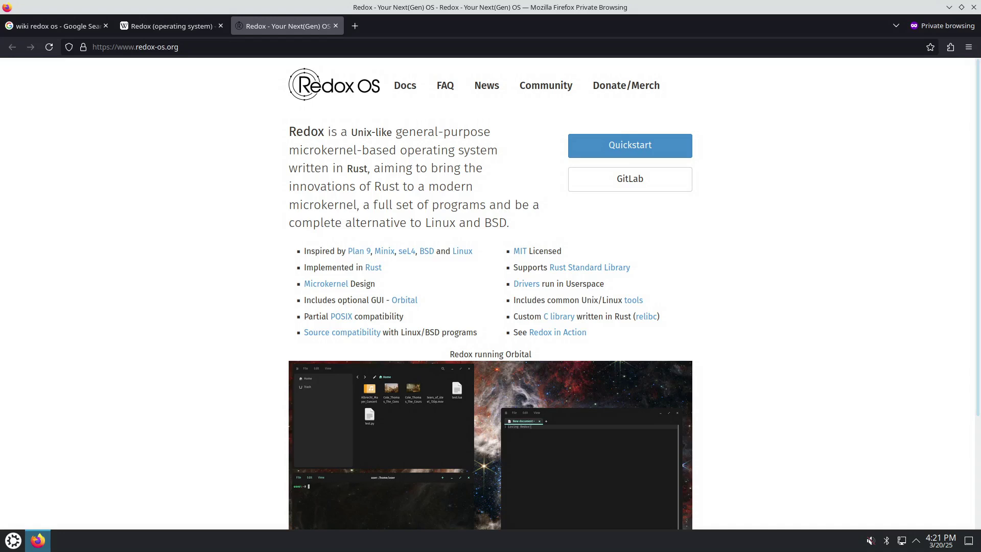
Open the Quickstart page and the Redox Book's Trying Out Redox page in new tabs
{"action": "middle_click", "coordinate": [630, 145]}
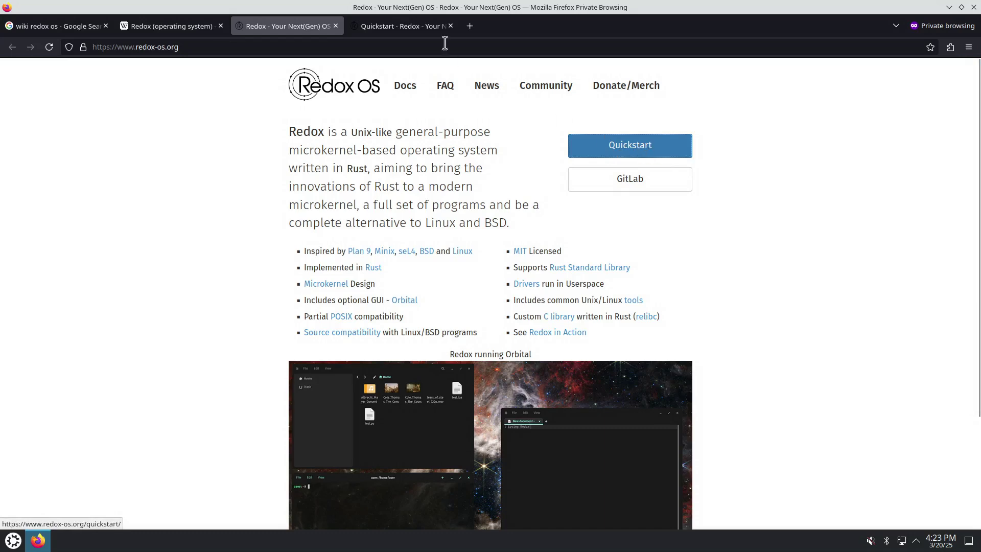
{"action": "left_click", "coordinate": [416, 29]}
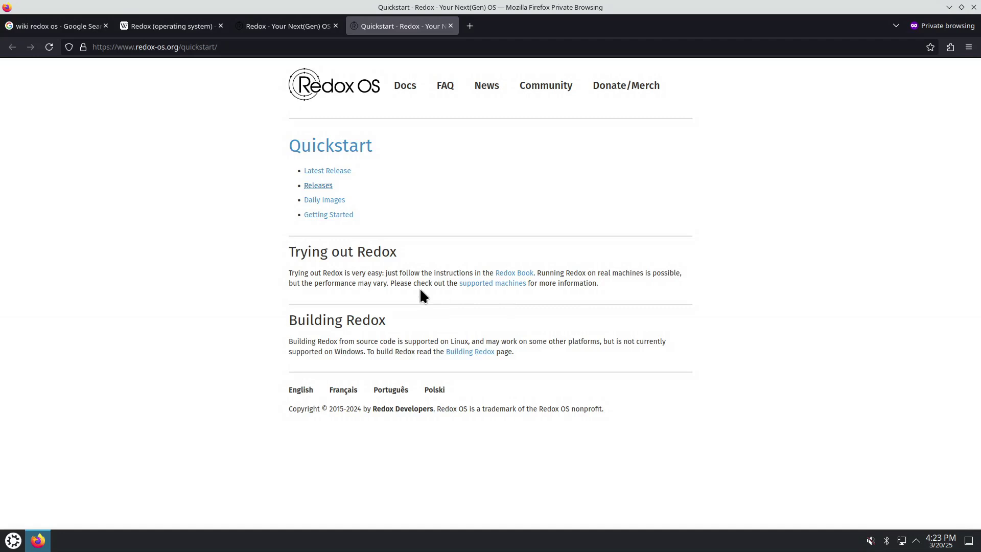
{"action": "right_click", "coordinate": [514, 274]}
{"action": "left_click", "coordinate": [531, 280]}
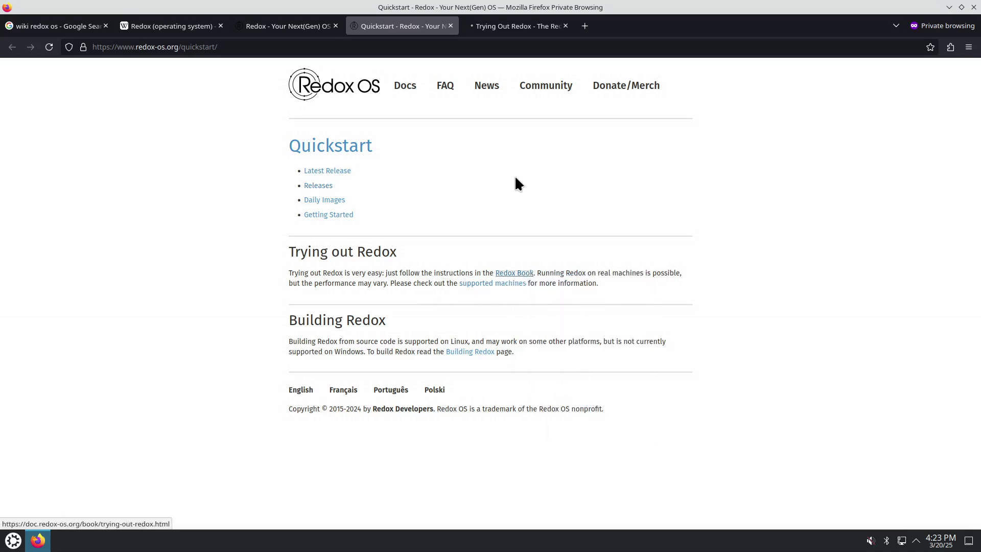
{"action": "left_click", "coordinate": [507, 29]}
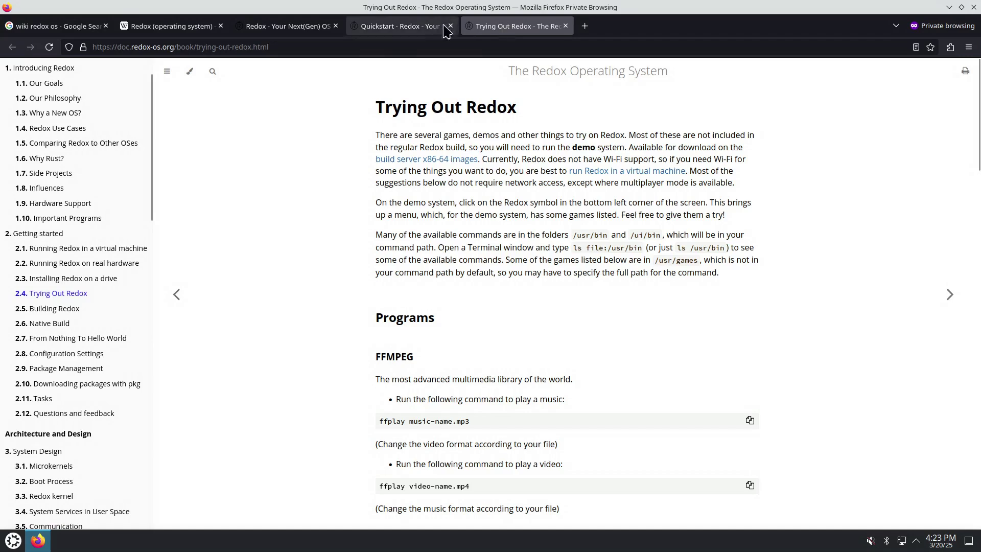
Open the Daily Images listing in a new tab and browse into its x86_64 folder
{"action": "left_click", "coordinate": [402, 28]}
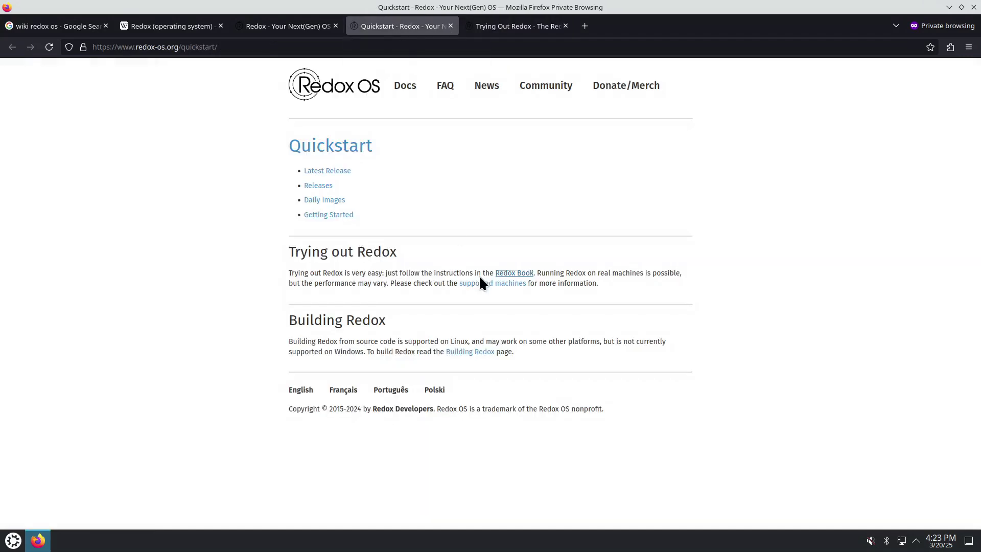
{"action": "right_click", "coordinate": [333, 201]}
{"action": "left_click", "coordinate": [353, 209]}
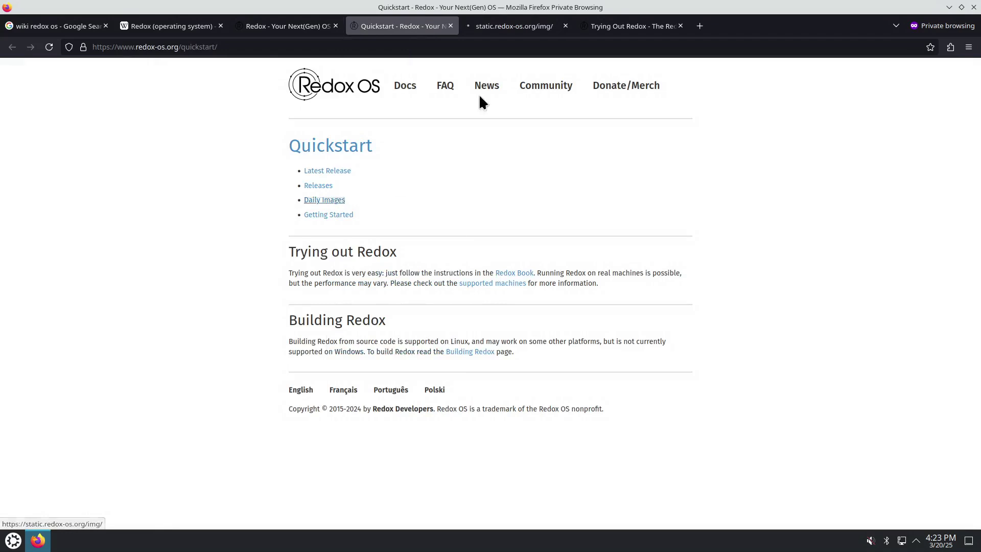
{"action": "left_click", "coordinate": [505, 30]}
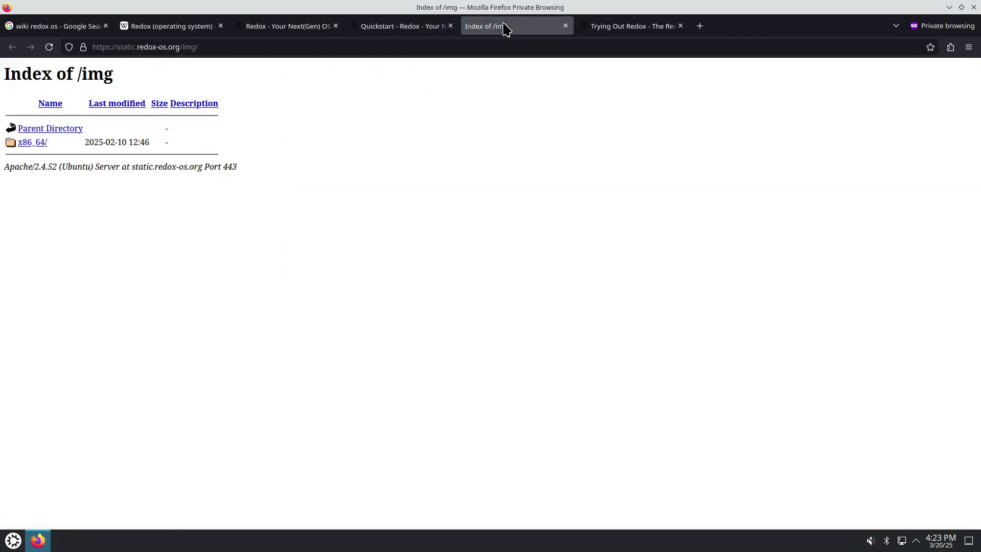
{"action": "left_click", "coordinate": [19, 143]}
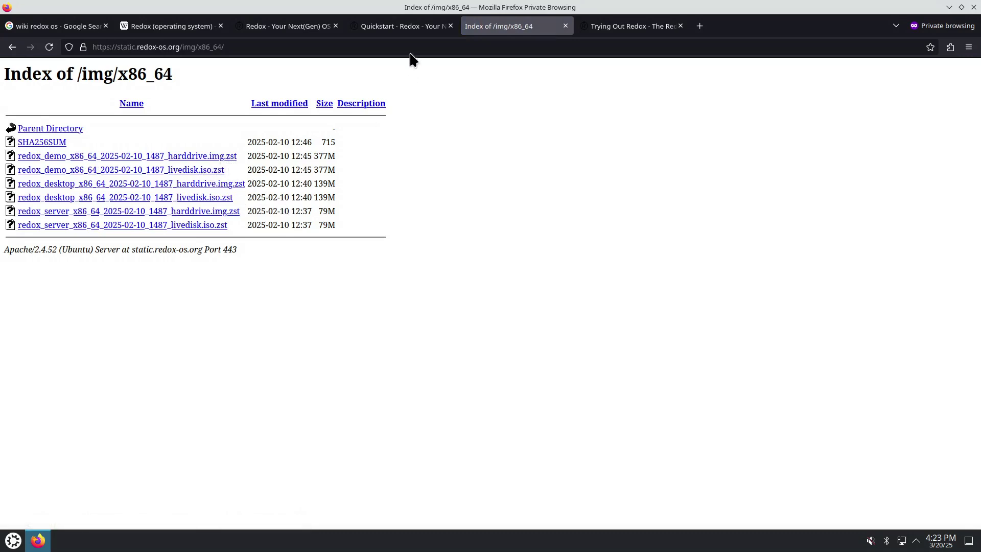
Open the Getting Started guide, then its virtual machine instructions, in new tabs
{"action": "left_click", "coordinate": [404, 27]}
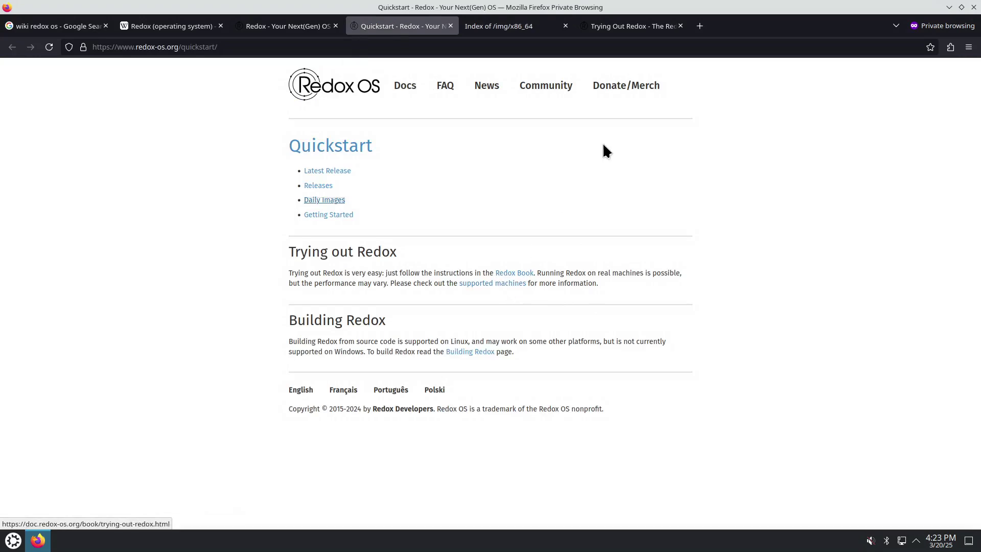
{"action": "right_click", "coordinate": [336, 215]}
{"action": "left_click", "coordinate": [362, 221]}
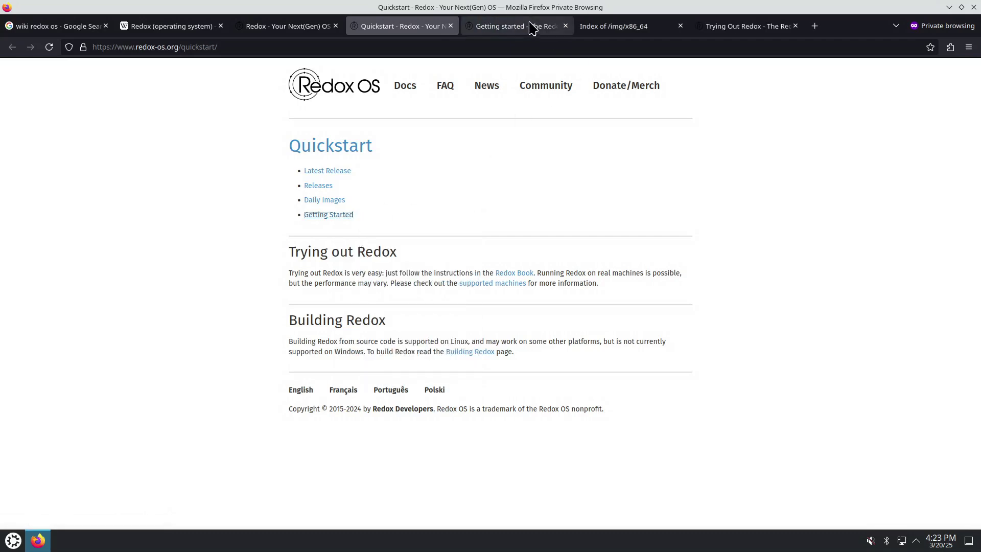
{"action": "left_click", "coordinate": [516, 26]}
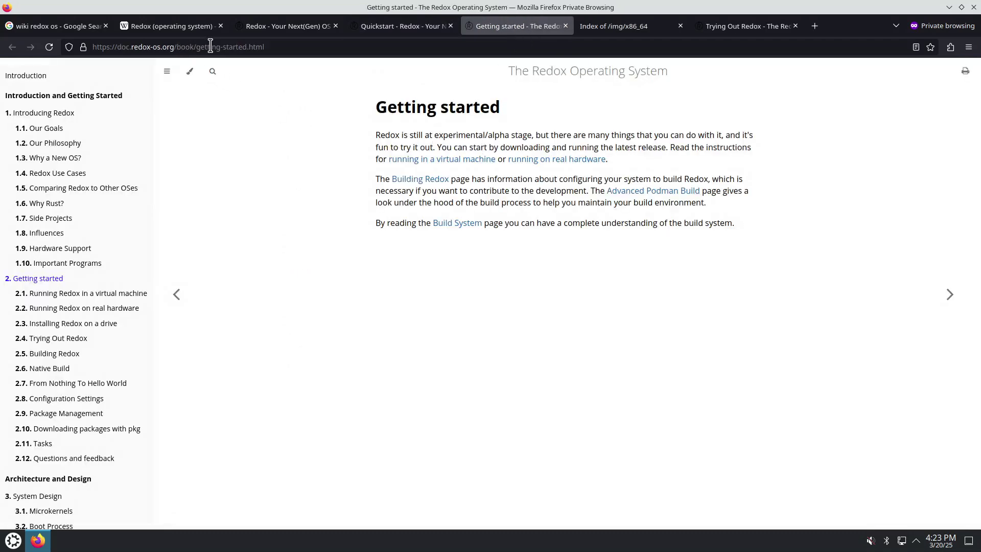
{"action": "right_click", "coordinate": [443, 163]}
{"action": "left_click", "coordinate": [490, 171]}
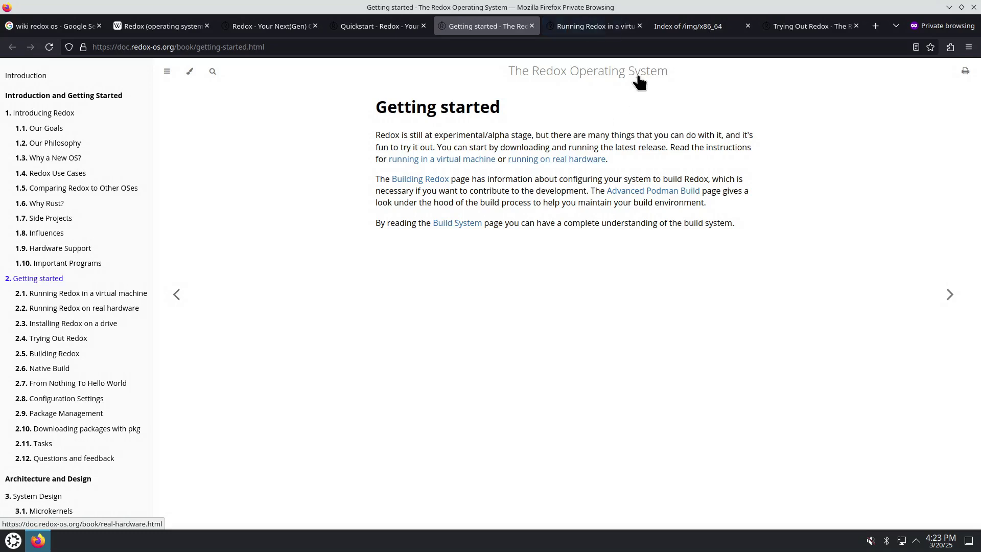
In the virtual machine guide, highlight the sha256sum command for harddrive.img.zst
{"action": "left_click", "coordinate": [588, 26]}
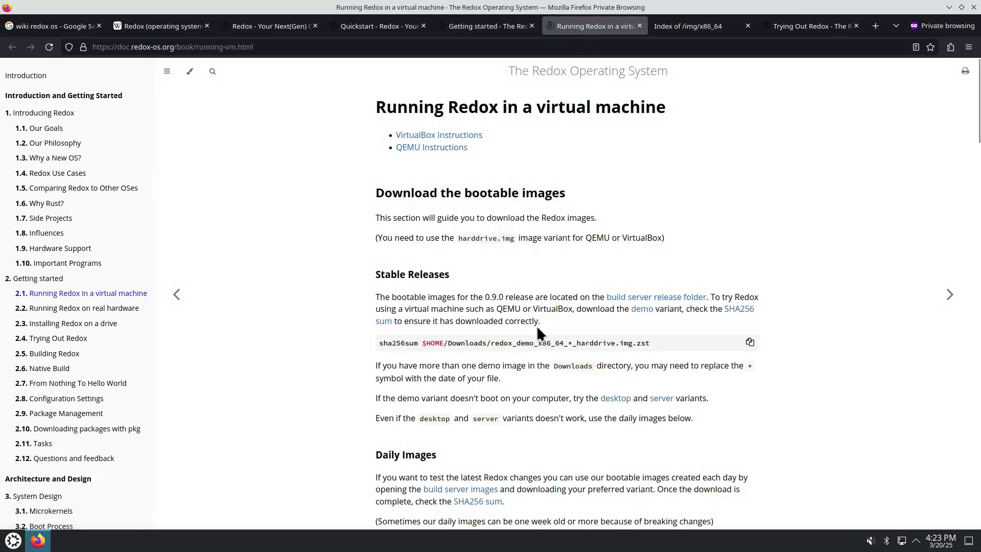
{"action": "left_click_drag", "start_coordinate": [388, 343], "coordinate": [654, 340]}
{"action": "left_click", "coordinate": [542, 345]}
{"action": "left_click_drag", "start_coordinate": [581, 343], "coordinate": [646, 341]}
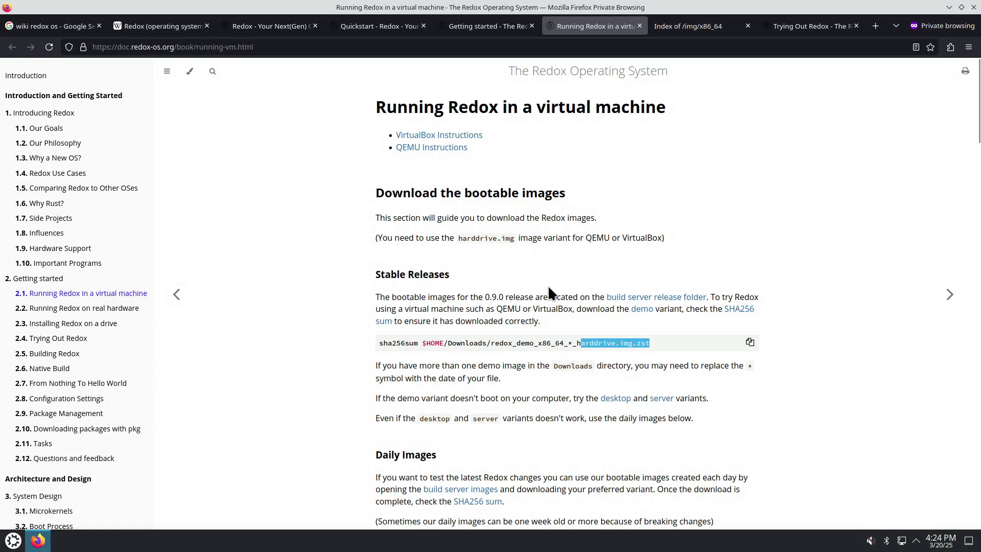
Check the demo harddrive image's 377M size in the x86_64 listing, then return to the guide
{"action": "left_click", "coordinate": [679, 25]}
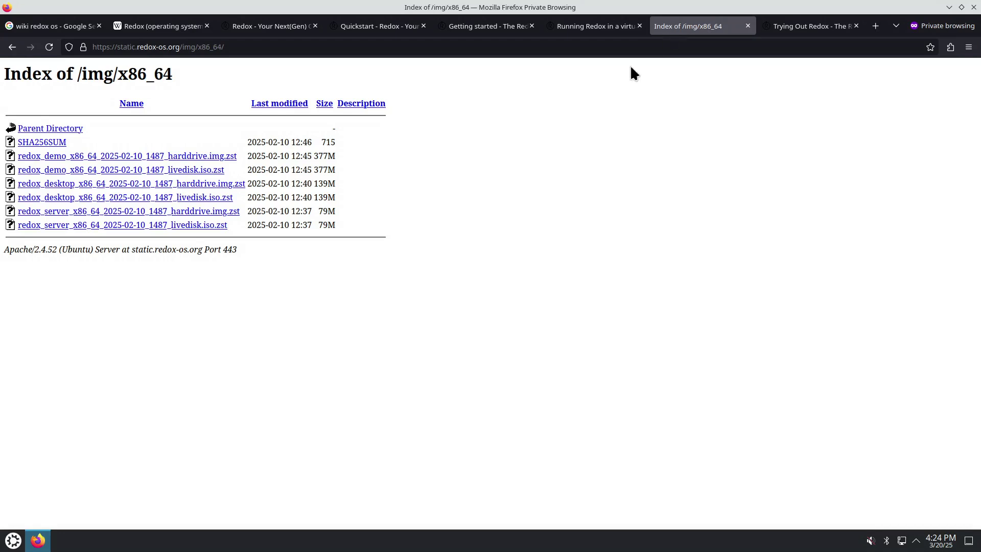
{"action": "mouse_move", "coordinate": [234, 174]}
{"action": "left_mouse_down"}
{"action": "mouse_move", "coordinate": [203, 173]}
{"action": "mouse_move", "coordinate": [245, 184]}
{"action": "mouse_move", "coordinate": [222, 184]}
{"action": "left_mouse_up"}
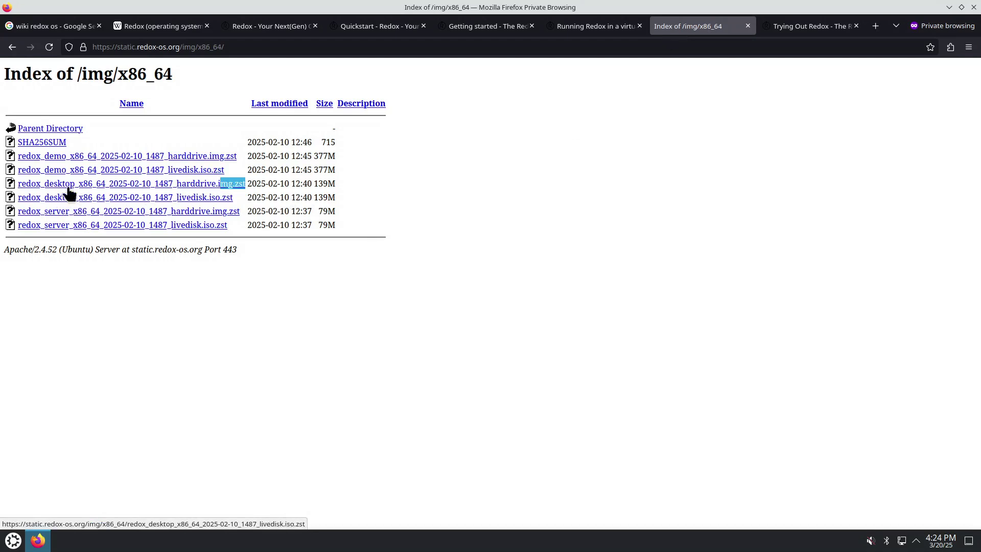
{"action": "left_click_drag", "start_coordinate": [341, 153], "coordinate": [26, 155]}
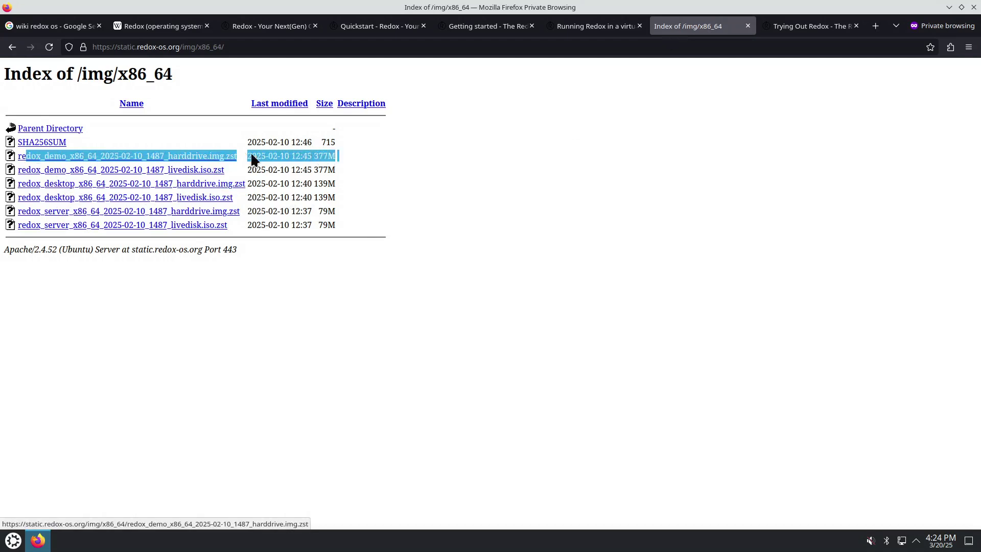
{"action": "left_click", "coordinate": [577, 28]}
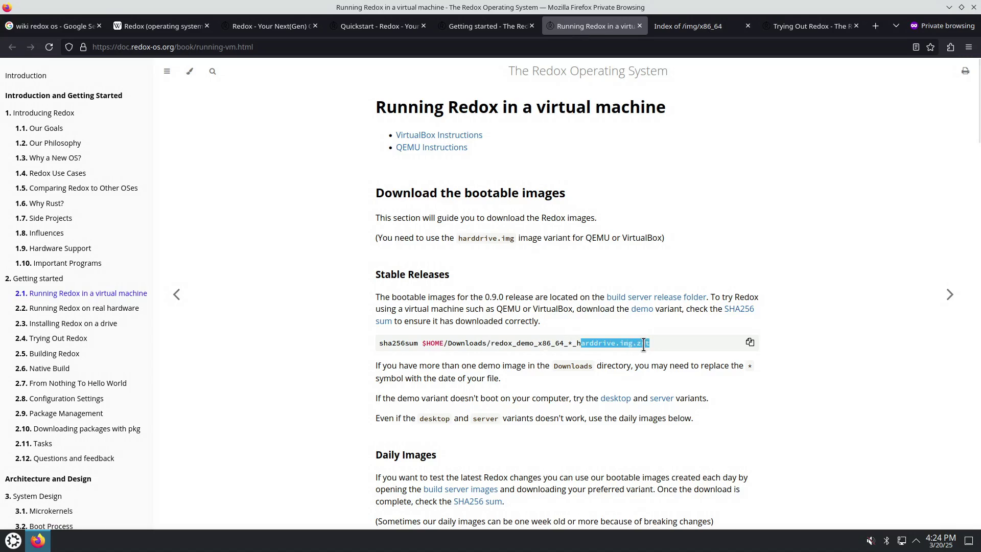
Highlight $HOME/Downloads/ in the guide's download command, then go to the Index of /img/x86_64 tab
{"action": "scroll", "coordinate": [506, 384], "scroll_direction": "down", "scroll_amount": 5}
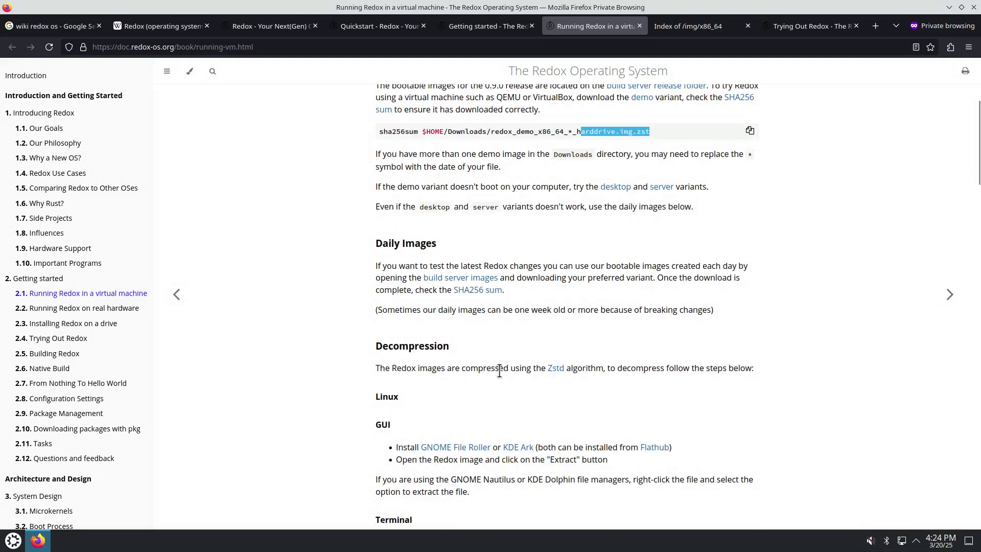
{"action": "scroll", "coordinate": [504, 350], "scroll_direction": "down", "scroll_amount": 10}
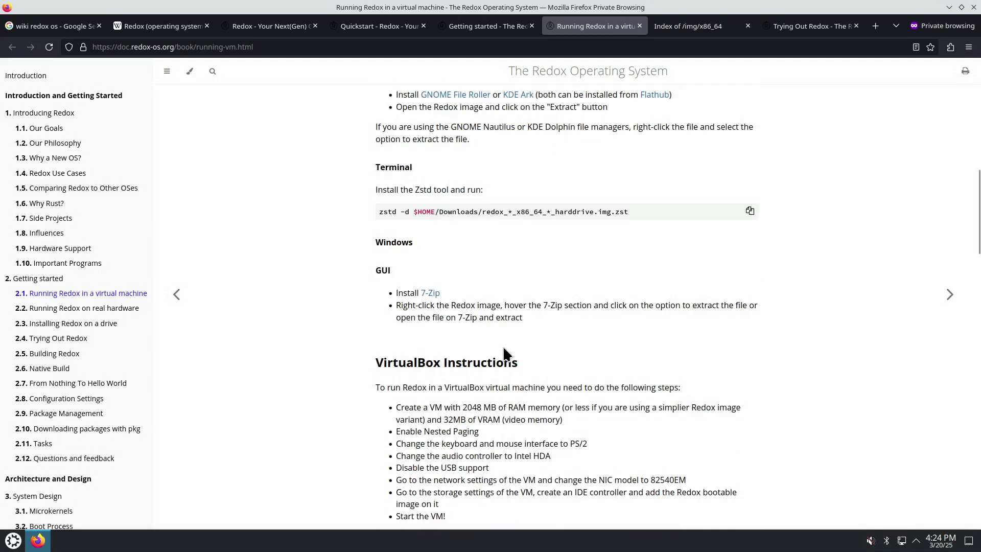
{"action": "scroll", "coordinate": [503, 347], "scroll_direction": "down", "scroll_amount": 5}
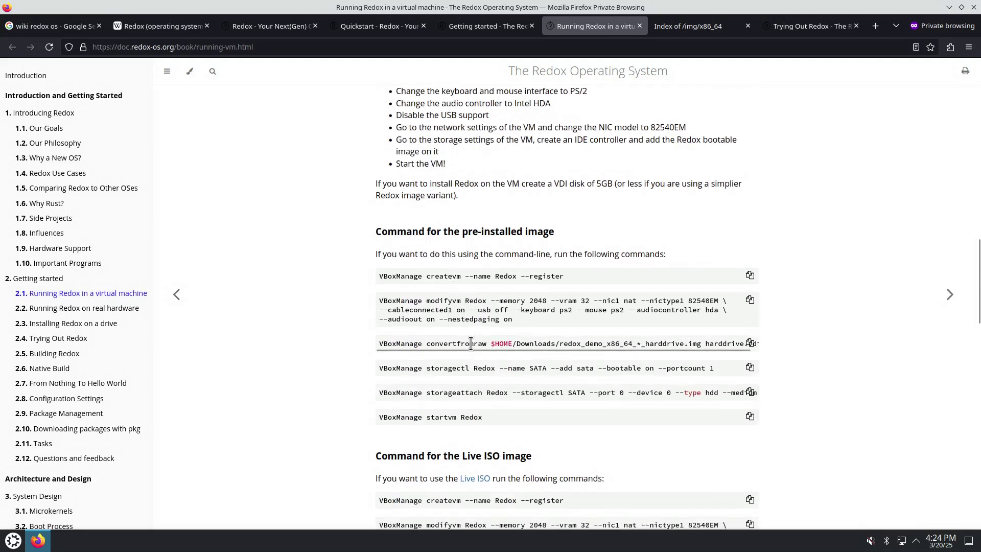
{"action": "scroll", "coordinate": [482, 368], "scroll_direction": "down", "scroll_amount": 3}
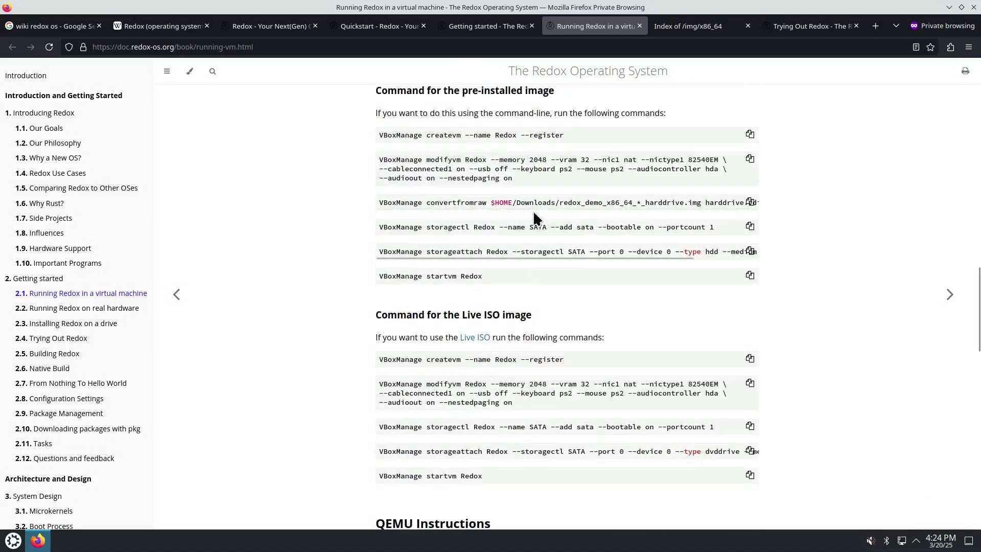
{"action": "left_click_drag", "start_coordinate": [490, 202], "coordinate": [558, 203]}
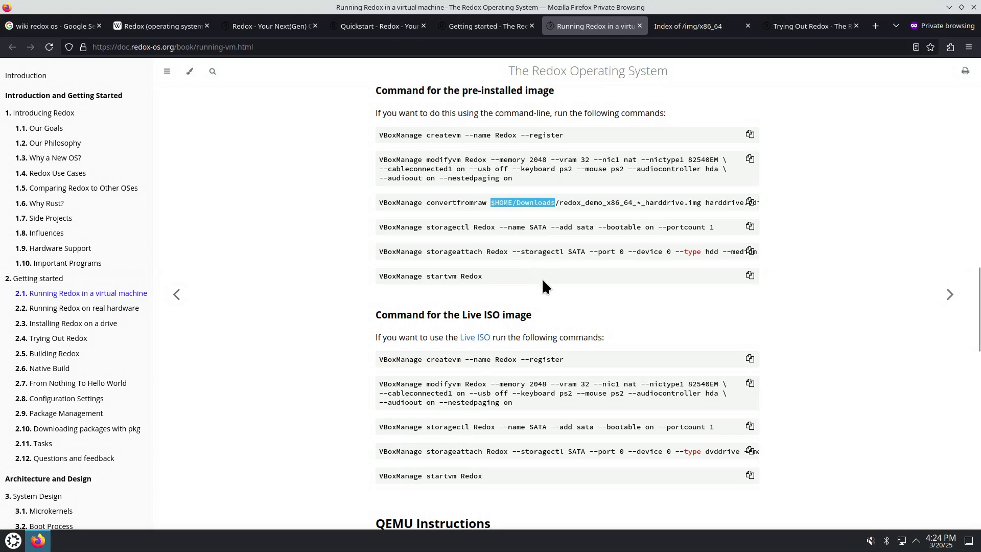
{"action": "scroll", "coordinate": [529, 323], "scroll_direction": "down", "scroll_amount": 4}
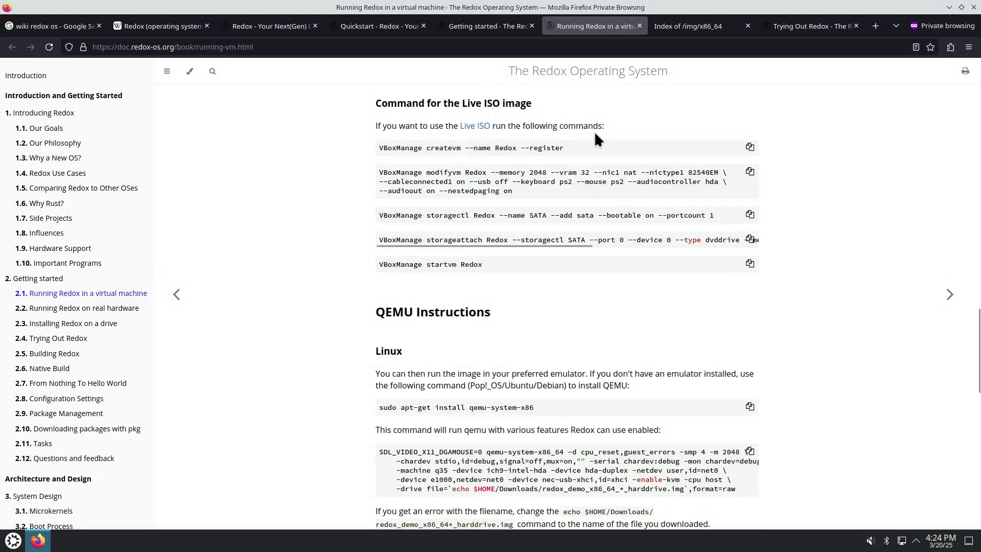
{"action": "scroll", "coordinate": [596, 134], "scroll_direction": "up", "scroll_amount": 4}
{"action": "left_click", "coordinate": [705, 26]}
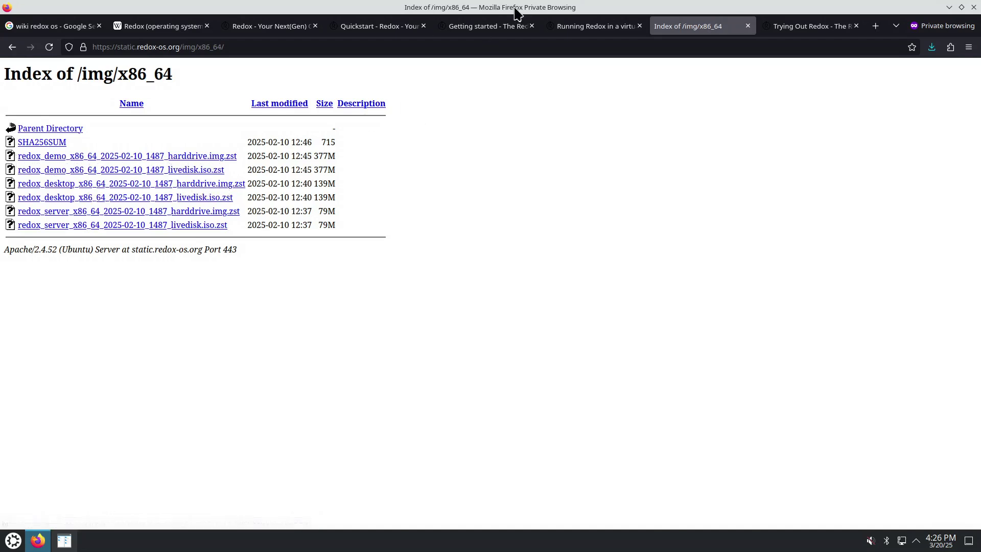
Snap Firefox to the right half of the screen and launch a Konsole terminal
{"action": "left_click_drag", "start_coordinate": [515, 7], "coordinate": [980, 220]}
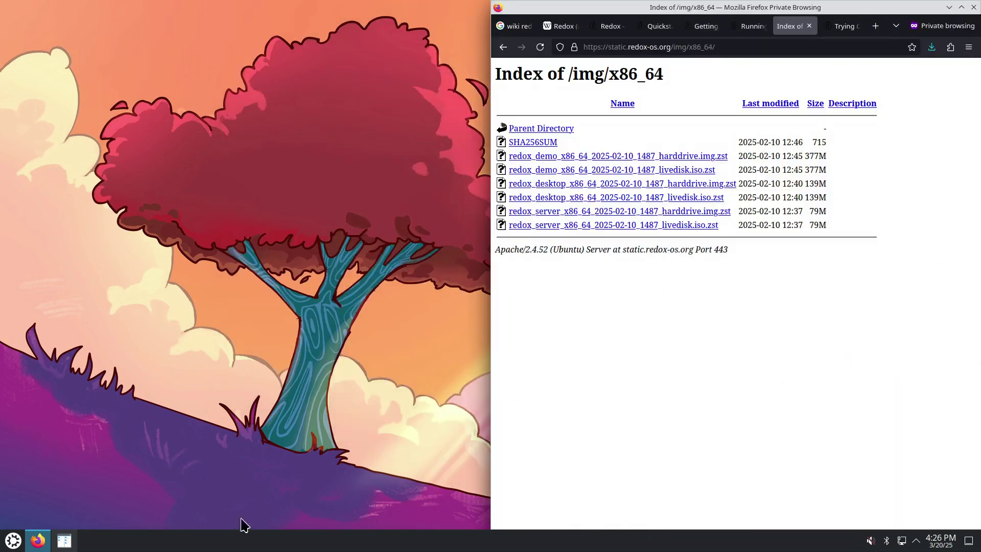
{"action": "left_click", "coordinate": [14, 541]}
{"action": "left_click", "coordinate": [269, 319]}
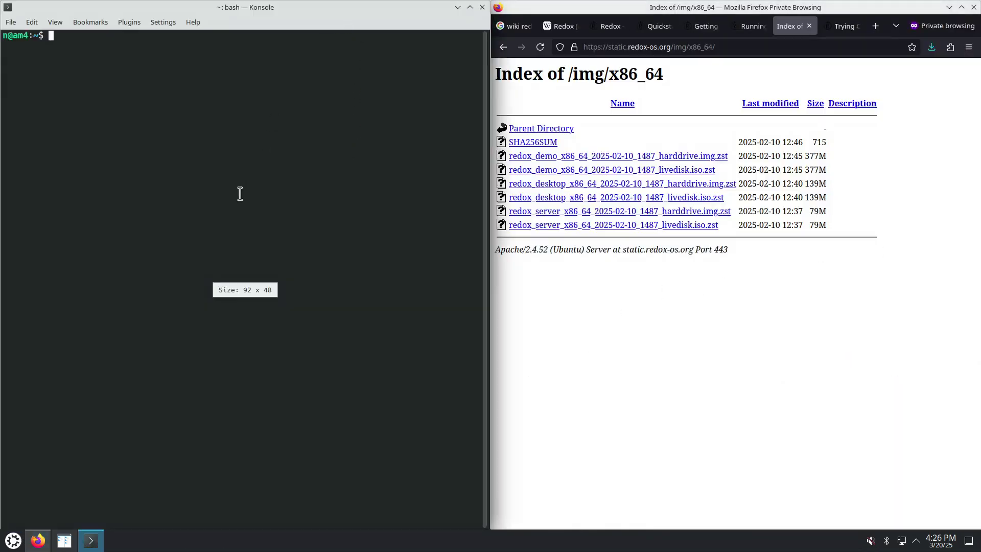
Return to the Running Redox in a virtual machine guide and review its VBox command
{"action": "left_click", "coordinate": [704, 26]}
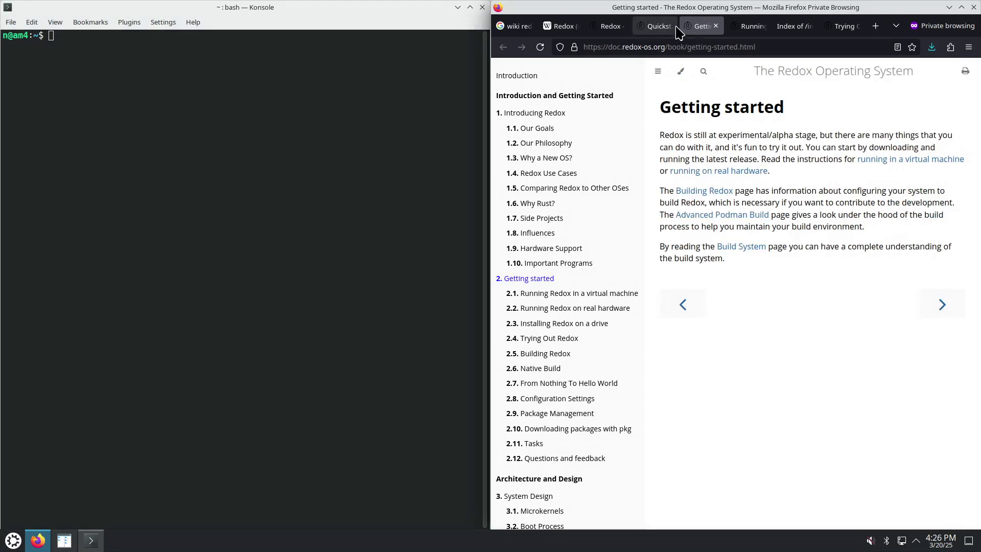
{"action": "left_click", "coordinate": [746, 26]}
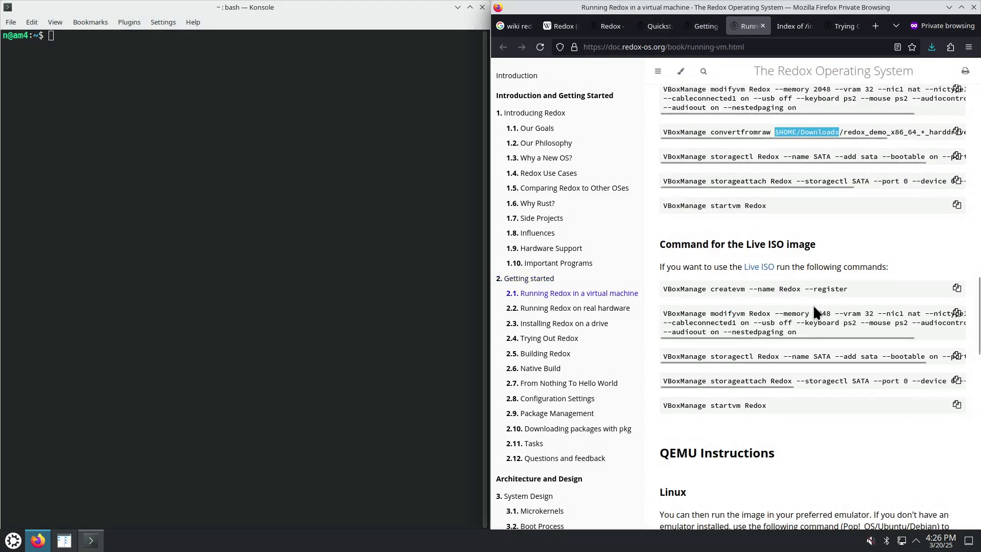
{"action": "scroll", "coordinate": [814, 305], "scroll_direction": "up", "scroll_amount": 5}
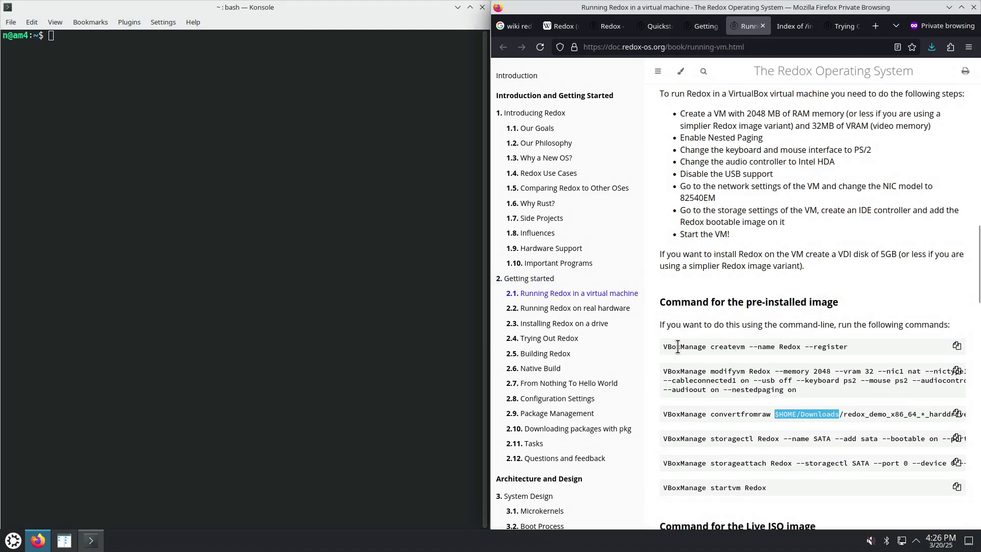
{"action": "left_click_drag", "start_coordinate": [663, 347], "coordinate": [681, 350]}
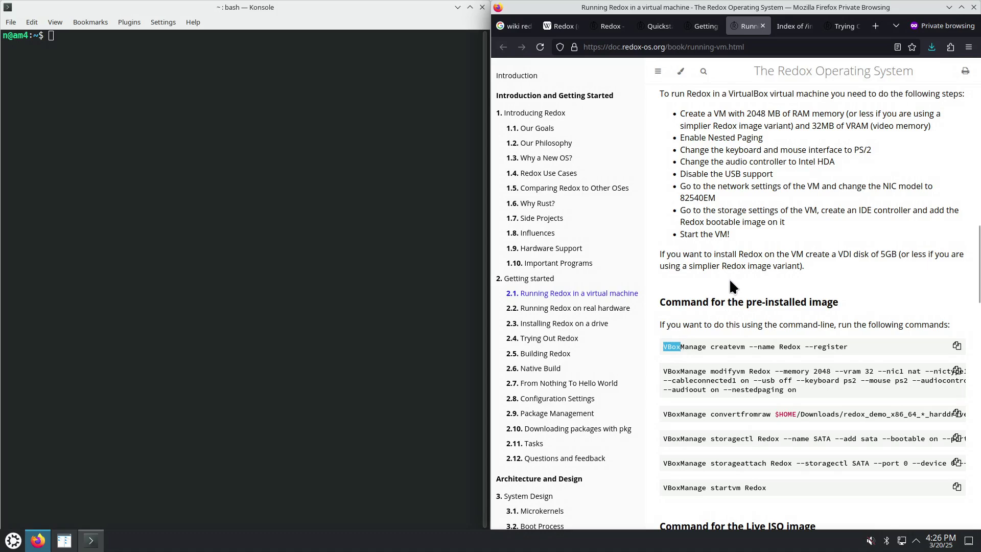
{"action": "scroll", "coordinate": [730, 285], "scroll_direction": "up", "scroll_amount": 6}
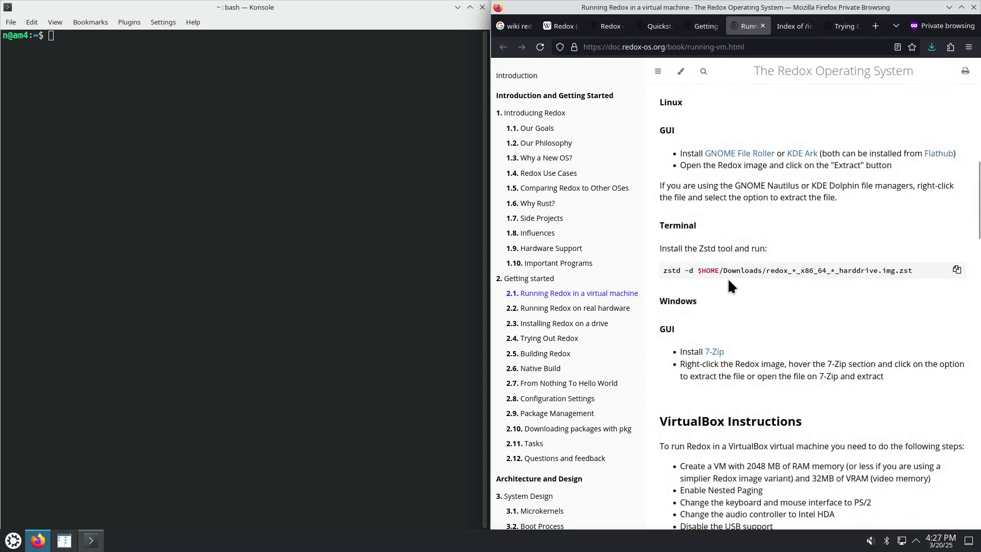
{"action": "scroll", "coordinate": [728, 274], "scroll_direction": "down", "scroll_amount": 8}
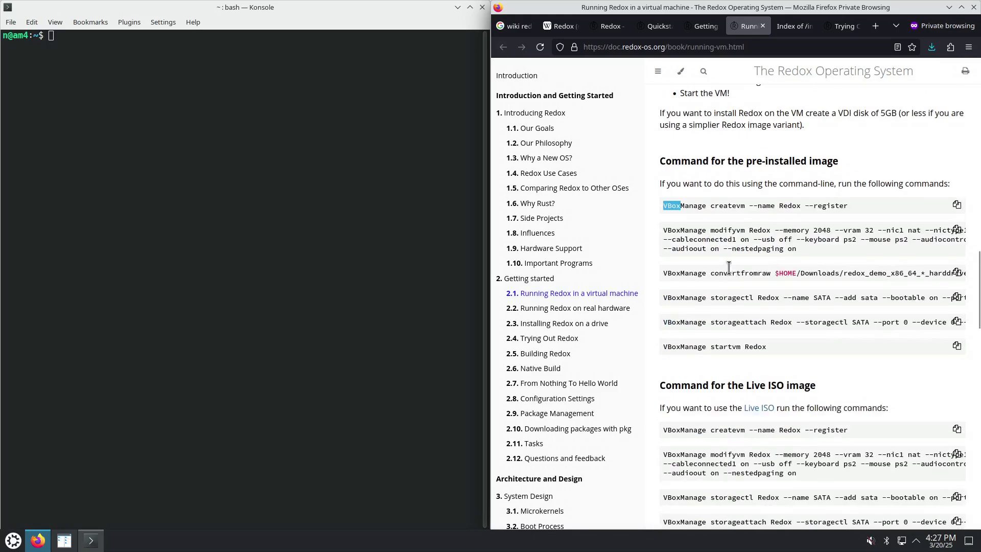
{"action": "scroll", "coordinate": [729, 267], "scroll_direction": "down", "scroll_amount": 5}
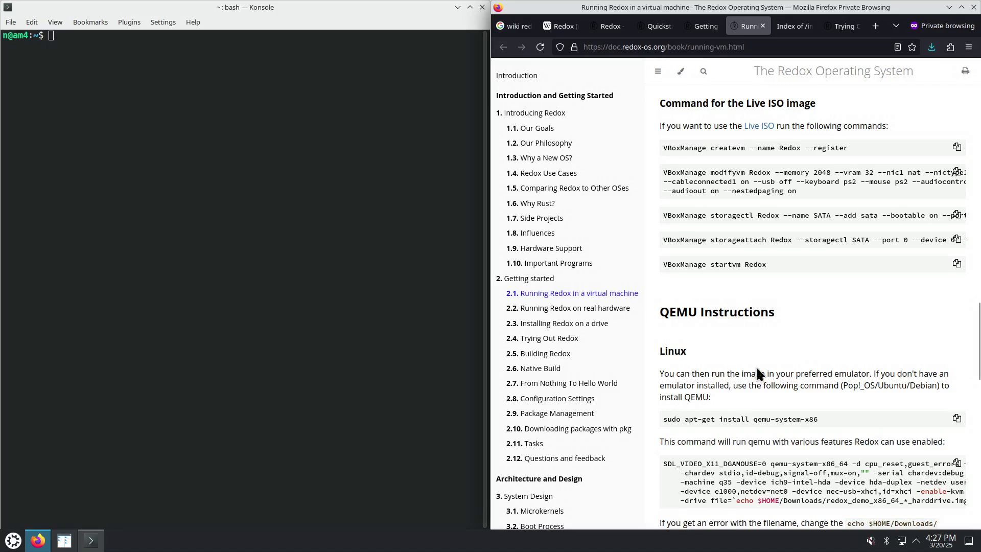
Jump to the QEMU Instructions section and copy the QEMU run command
{"action": "left_click", "coordinate": [669, 316]}
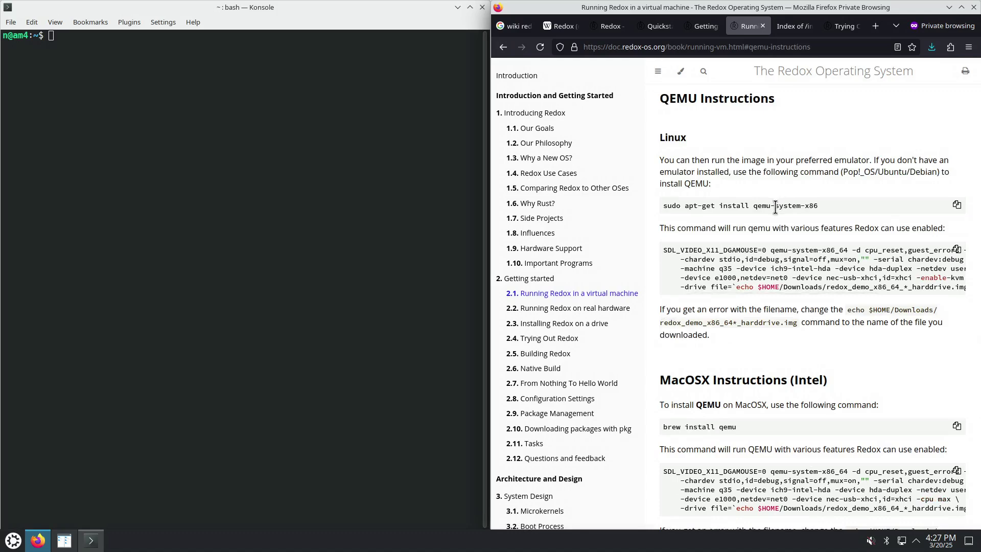
{"action": "left_click_drag", "start_coordinate": [835, 291], "coordinate": [944, 296]}
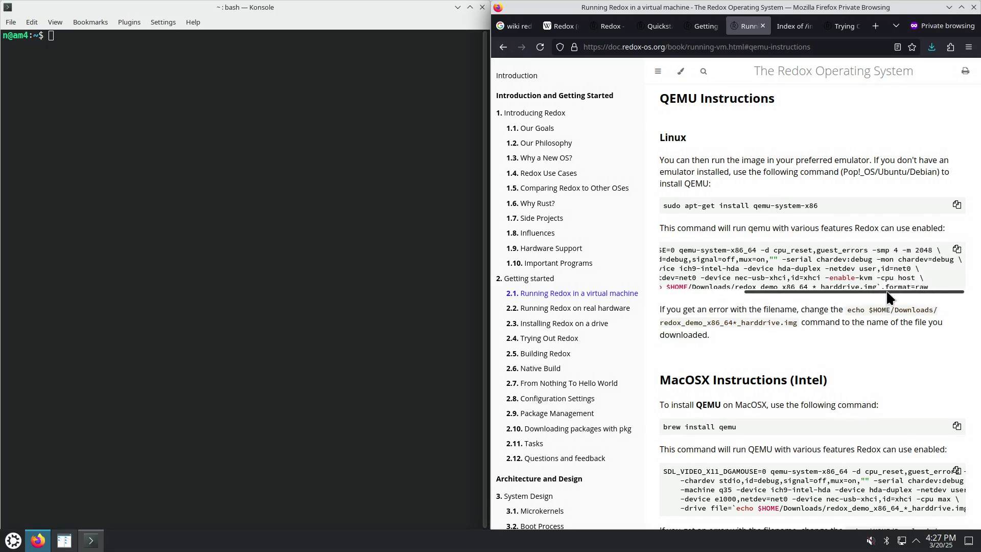
{"action": "left_click_drag", "start_coordinate": [886, 289], "coordinate": [762, 296]}
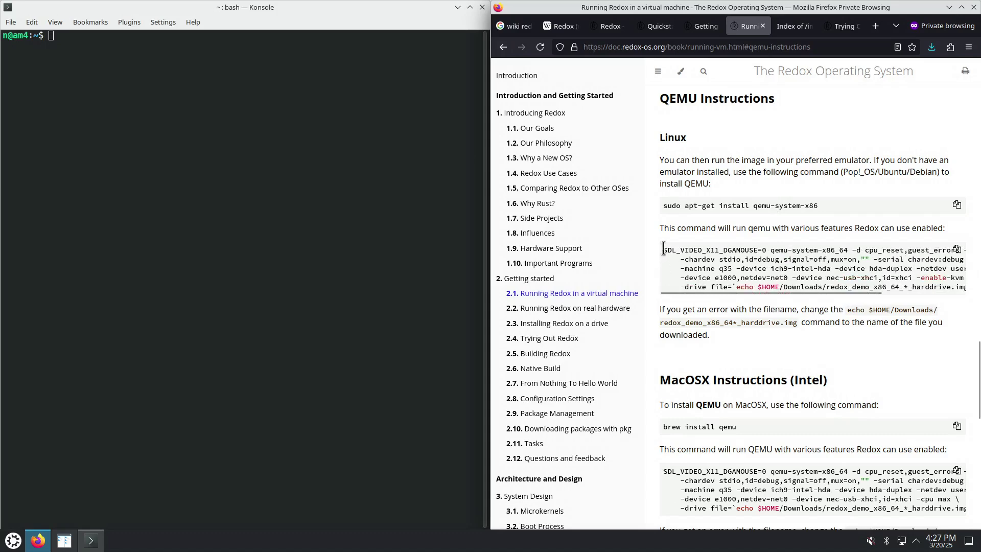
{"action": "left_click_drag", "start_coordinate": [663, 250], "coordinate": [800, 278]}
{"action": "left_click", "coordinate": [955, 252]}
Paste the copied QEMU command into a new empty Kate document
{"action": "left_click", "coordinate": [13, 542]}
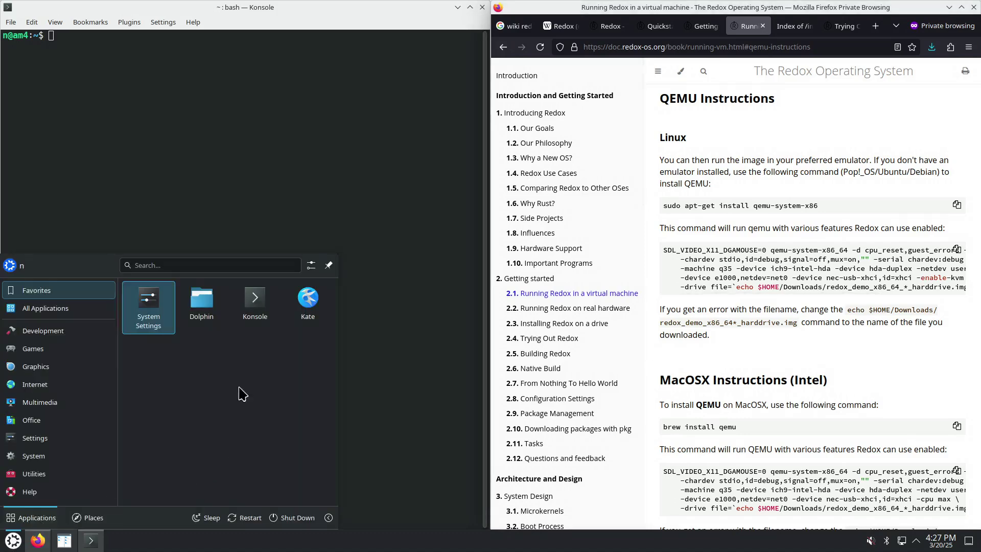
{"action": "left_click", "coordinate": [314, 304]}
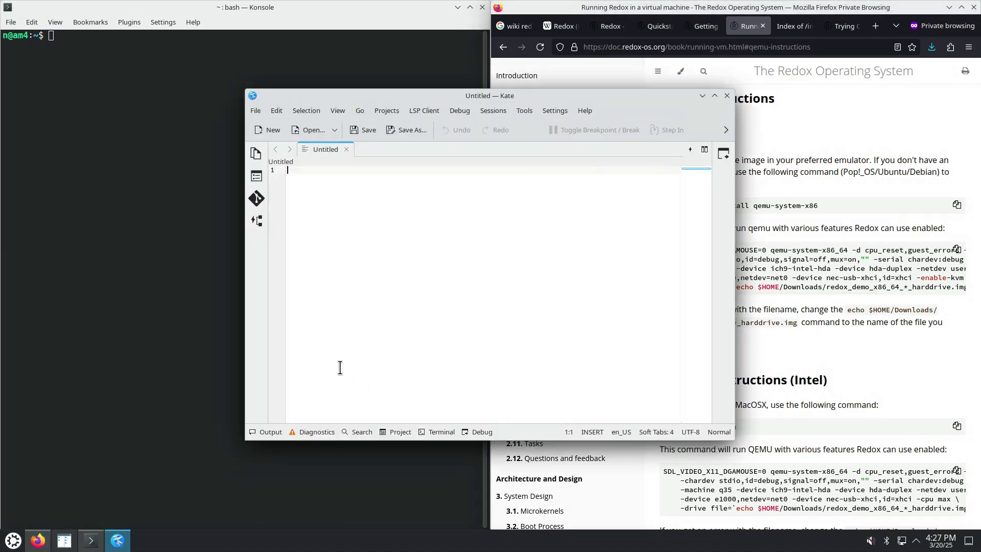
{"action": "key", "text": "ctrl+v"}
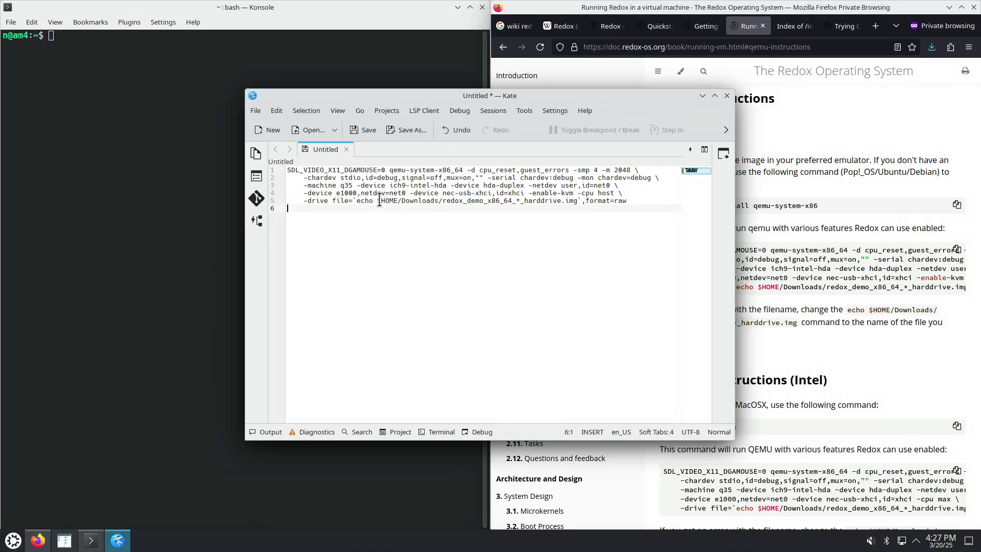
Copy the command's echo expression for the image path and run it in Konsole
{"action": "left_click_drag", "start_coordinate": [377, 200], "coordinate": [557, 200]}
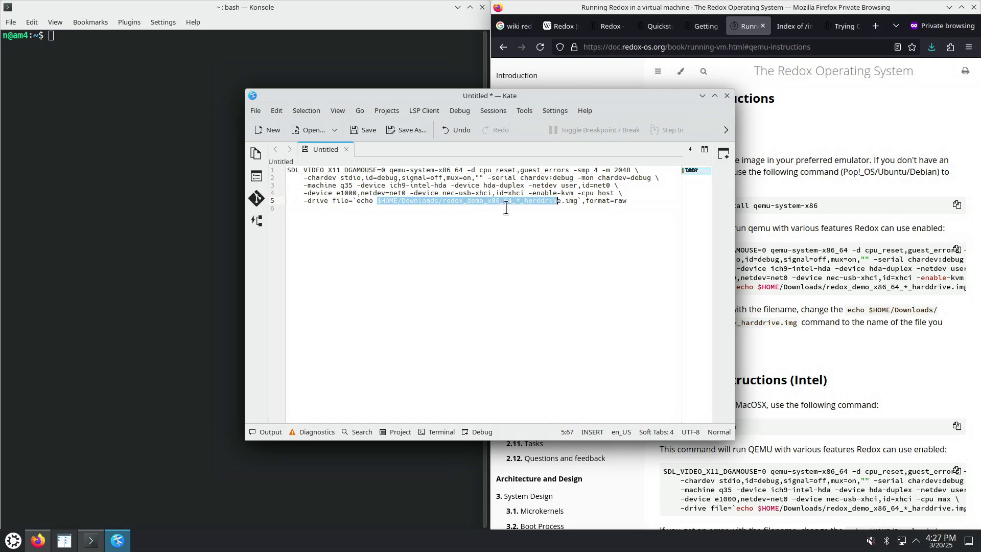
{"action": "left_click_drag", "start_coordinate": [357, 201], "coordinate": [577, 200]}
{"action": "right_click", "coordinate": [551, 198]}
{"action": "left_click", "coordinate": [577, 225]}
{"action": "right_click", "coordinate": [94, 97]}
{"action": "left_click", "coordinate": [130, 126]}
{"action": "key", "text": "Return"}
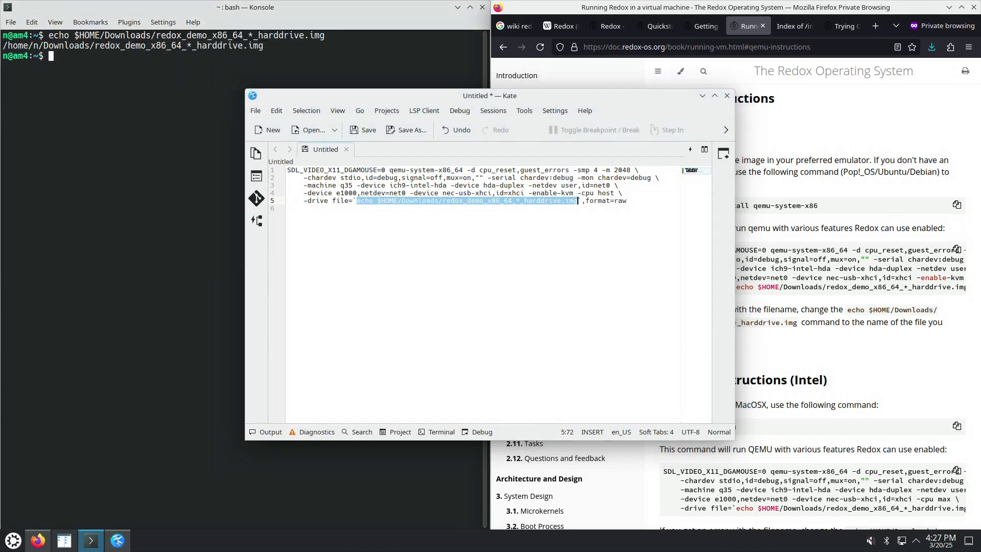
Copy the whole QEMU command from Kate and run it in Konsole
{"action": "left_click", "coordinate": [469, 261]}
{"action": "scroll", "coordinate": [469, 262], "scroll_direction": "up", "scroll_amount": 2}
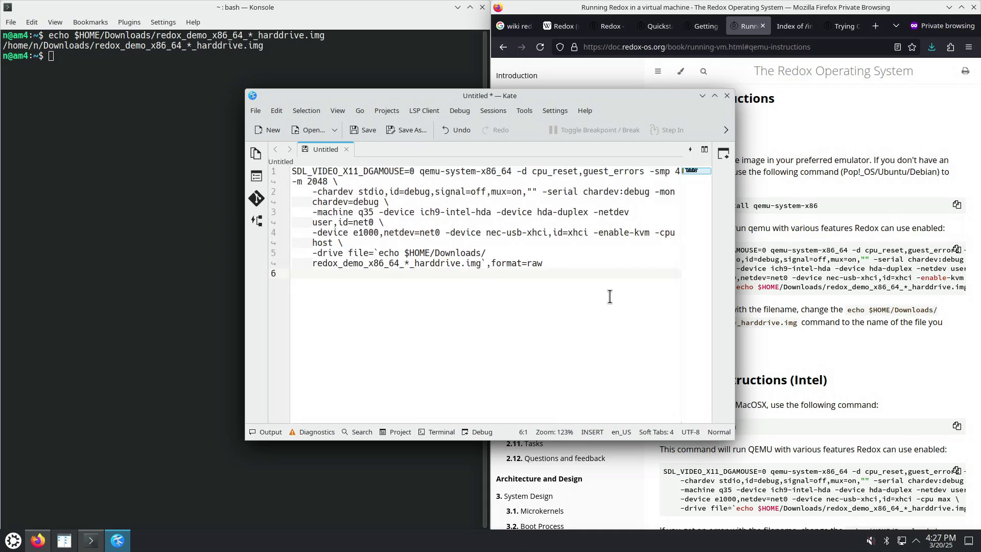
{"action": "key", "text": "ctrl+a"}
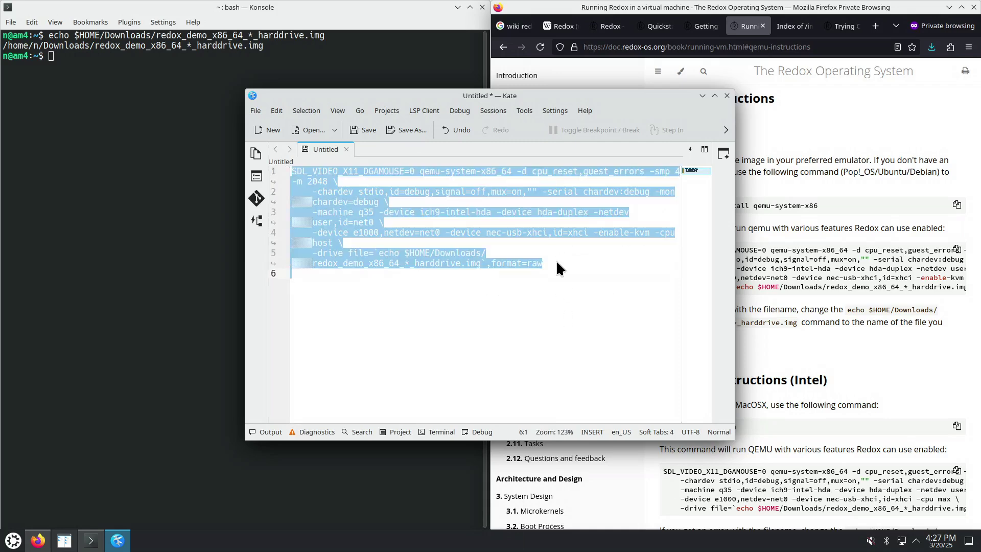
{"action": "left_click", "coordinate": [164, 136]}
{"action": "right_click", "coordinate": [150, 113]}
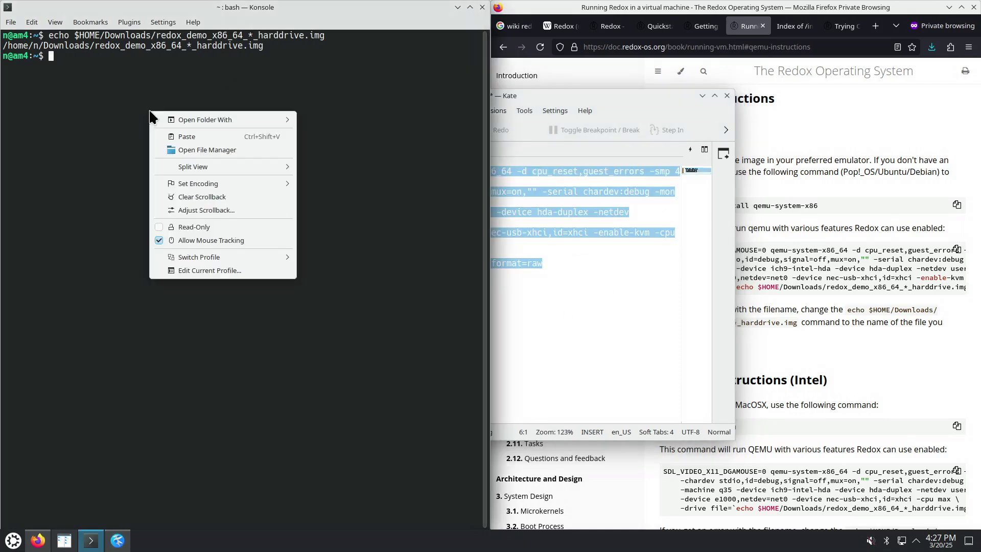
{"action": "left_click", "coordinate": [177, 136]}
{"action": "key", "text": "Return"}
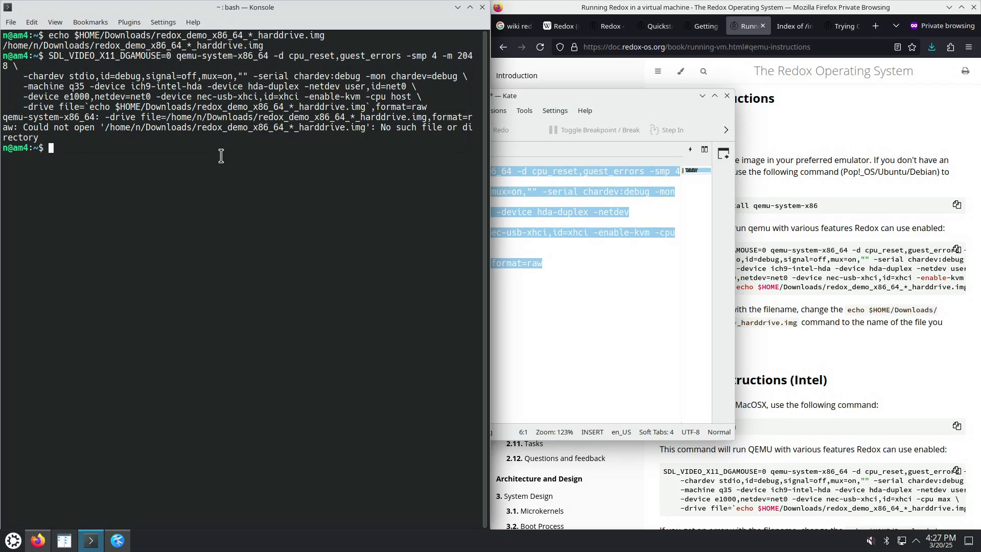
Reposition the Kate window and compare its file= path with the path printed in Konsole
{"action": "left_click", "coordinate": [603, 352]}
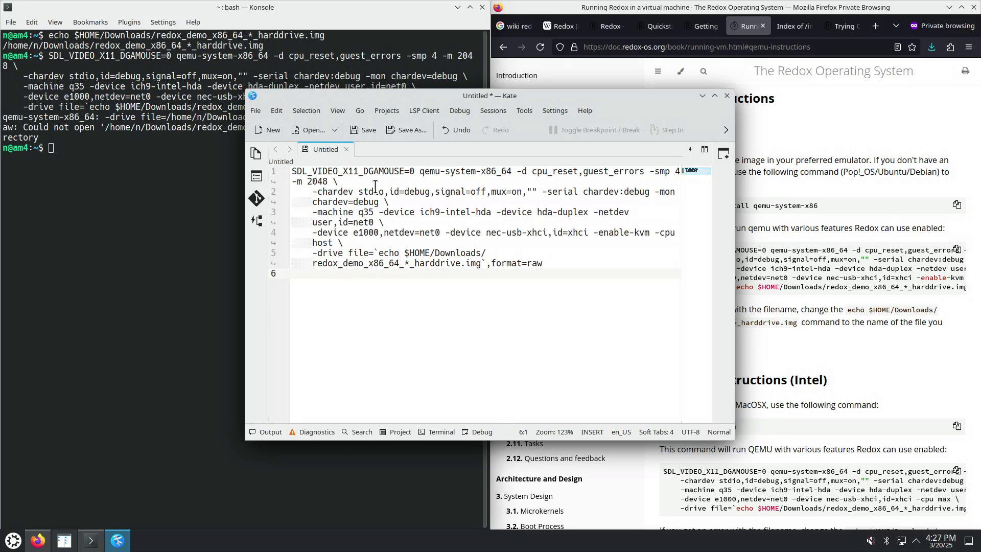
{"action": "left_click_drag", "start_coordinate": [404, 92], "coordinate": [513, 122]}
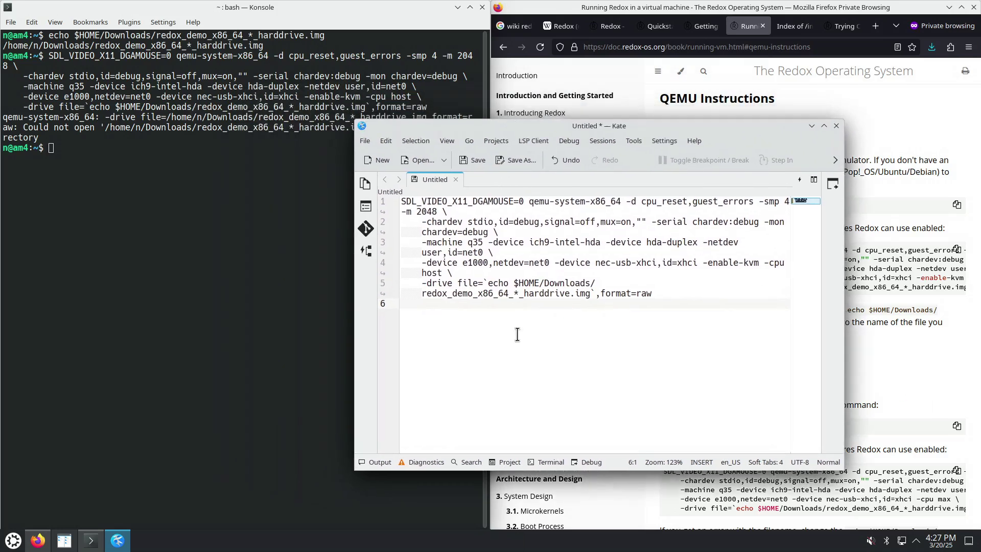
{"action": "left_click", "coordinate": [483, 283]}
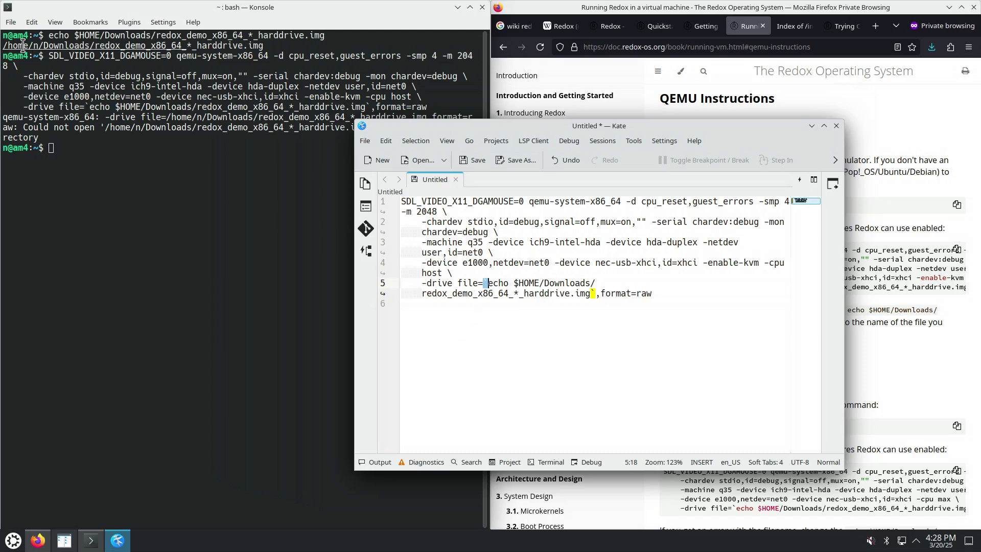
{"action": "left_click_drag", "start_coordinate": [5, 45], "coordinate": [105, 46]}
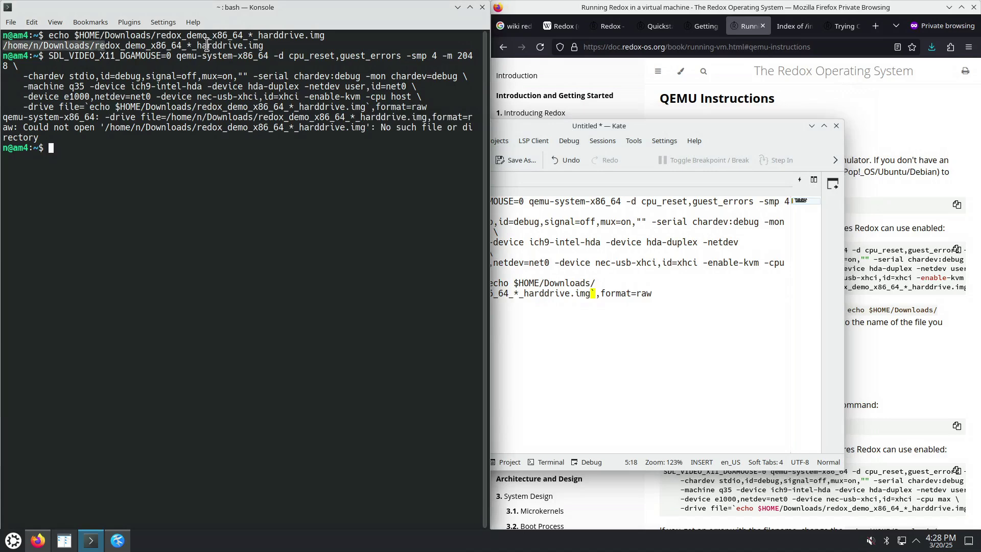
{"action": "left_click", "coordinate": [248, 34]}
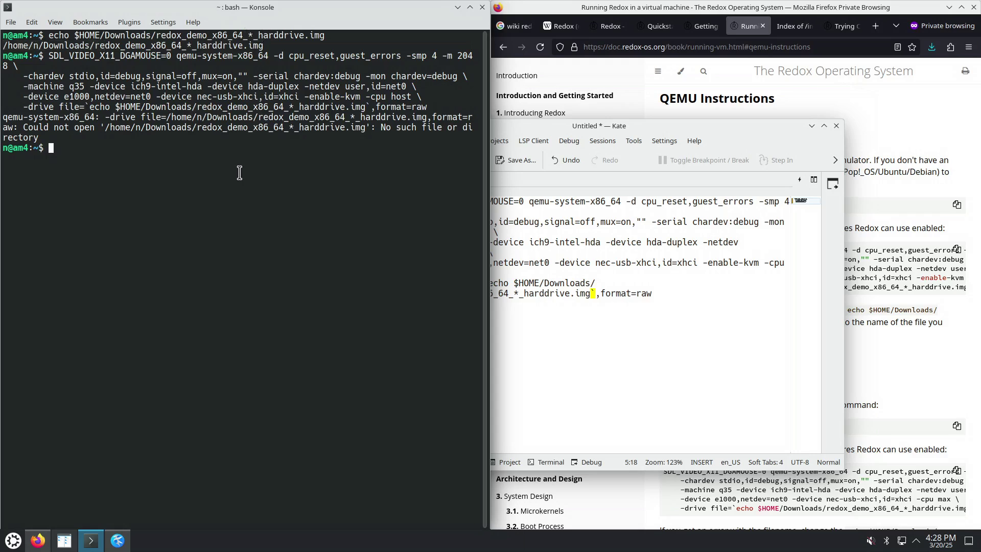
{"action": "left_click", "coordinate": [574, 326]}
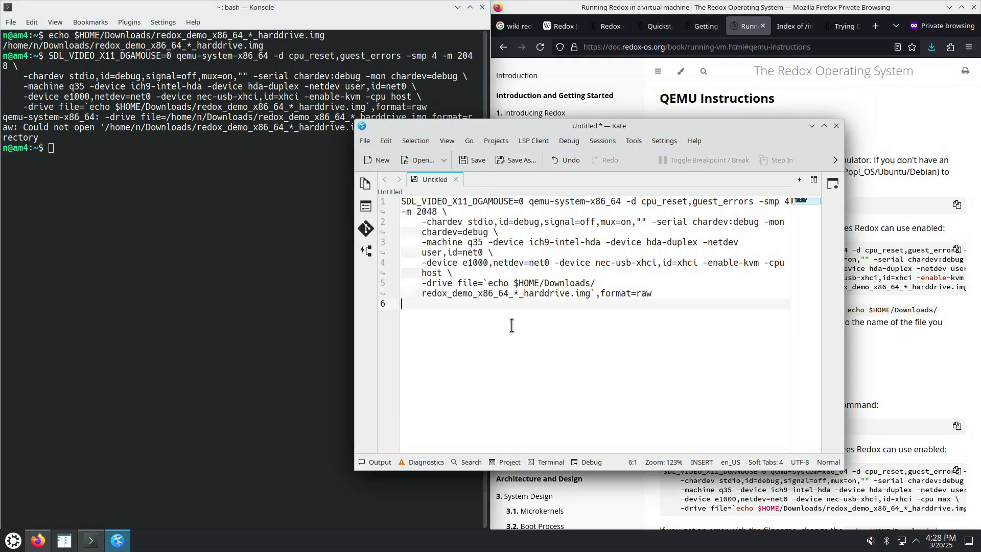
Tab-complete 'echo ~/Dow…re' to redox_demo_x86_64_2025-02-10_1487_harddrive.img.zst in Konsole
{"action": "left_click", "coordinate": [137, 151]}
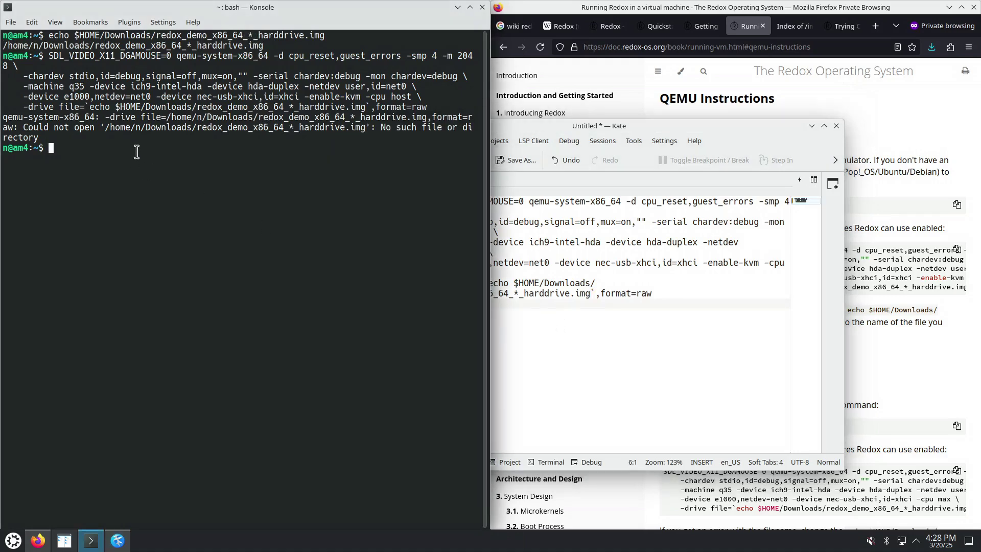
{"action": "type", "text": "echo ~/Dow"}
{"action": "key", "text": "Tab"}
{"action": "type", "text": "re"}
{"action": "key", "text": "Tab"}
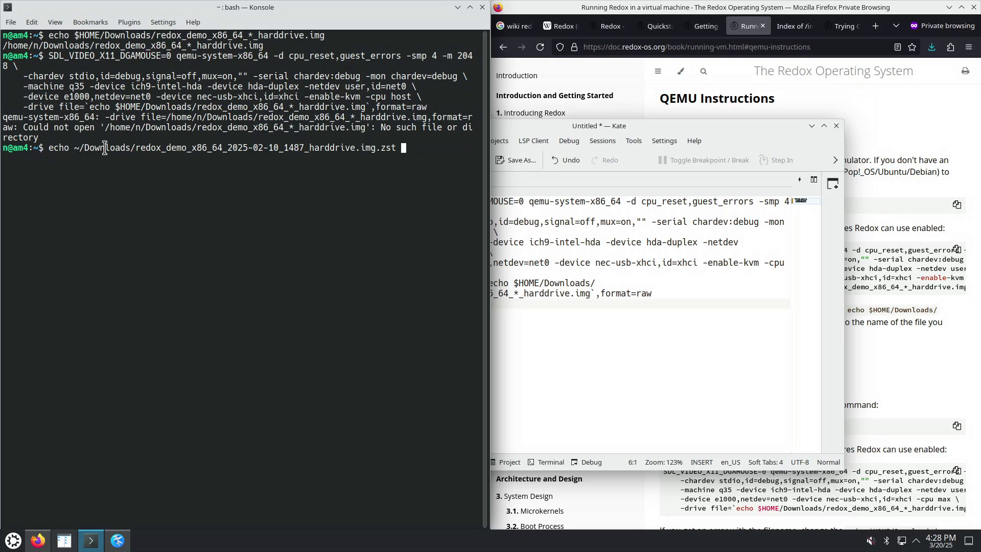
Run the echo and copy the printed full .zst image path
{"action": "key", "text": "Return"}
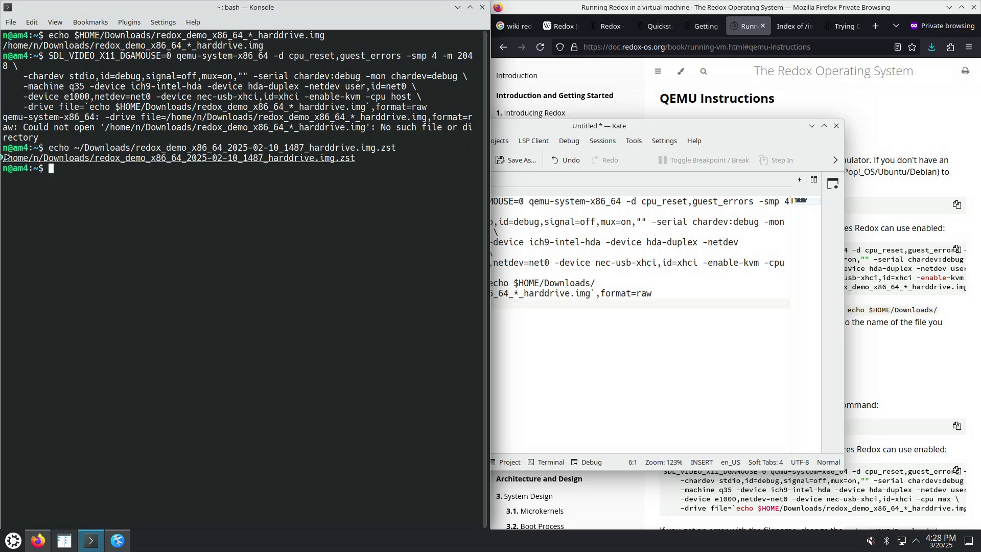
{"action": "left_click_drag", "start_coordinate": [4, 159], "coordinate": [356, 159]}
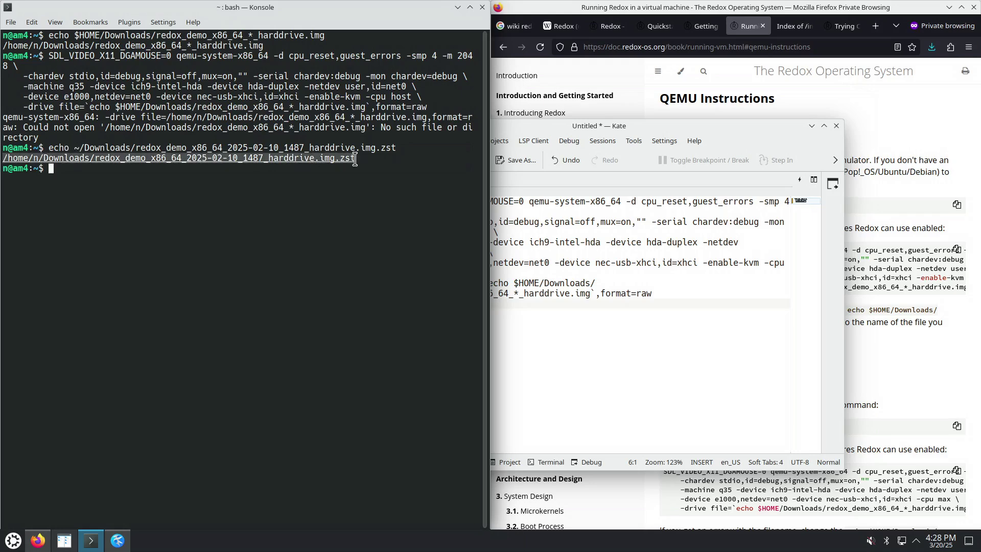
{"action": "right_click", "coordinate": [340, 153]}
{"action": "left_click", "coordinate": [377, 212]}
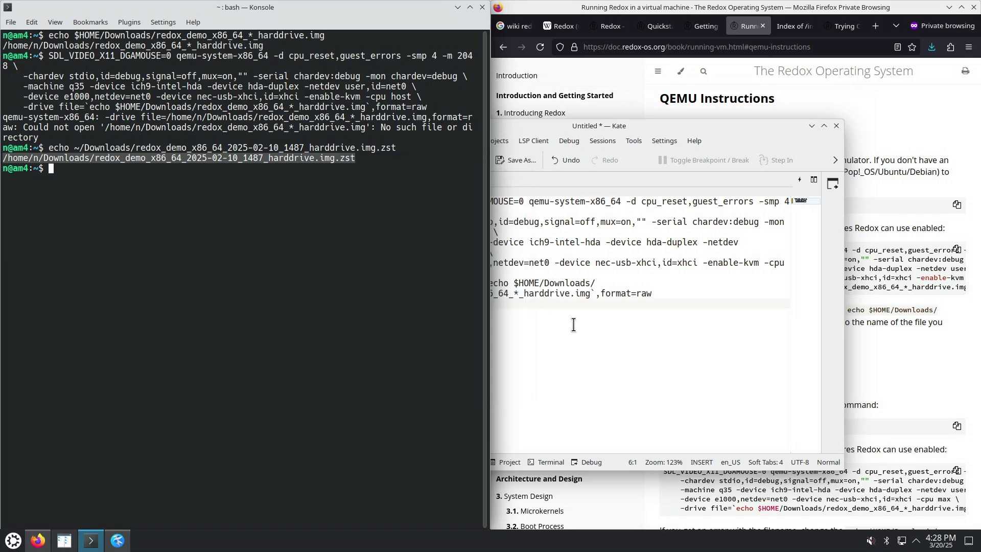
Replace the backtick expression after file= in Kate with the copied .zst path
{"action": "left_click", "coordinate": [569, 322]}
{"action": "left_click_drag", "start_coordinate": [485, 283], "coordinate": [592, 293]}
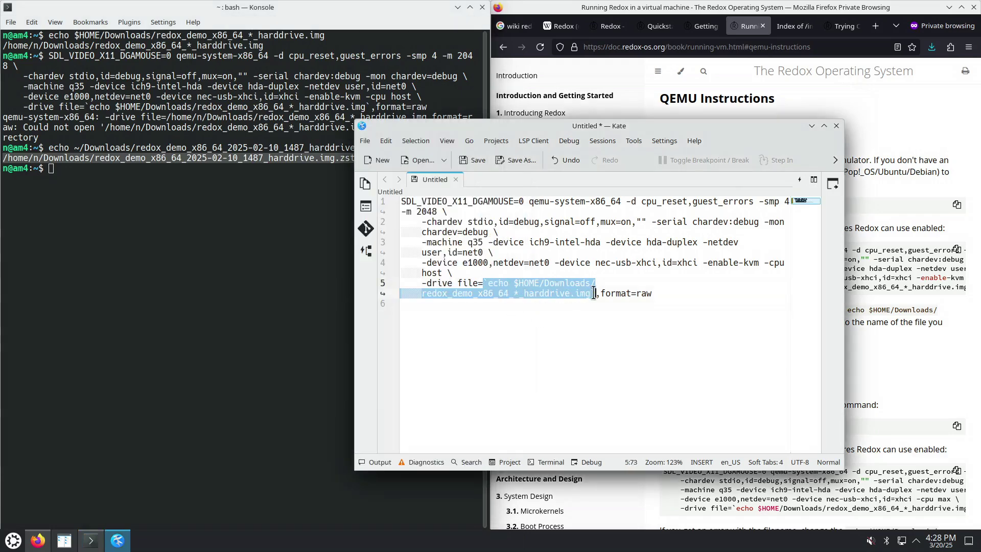
{"action": "key", "text": "BackSpace"}
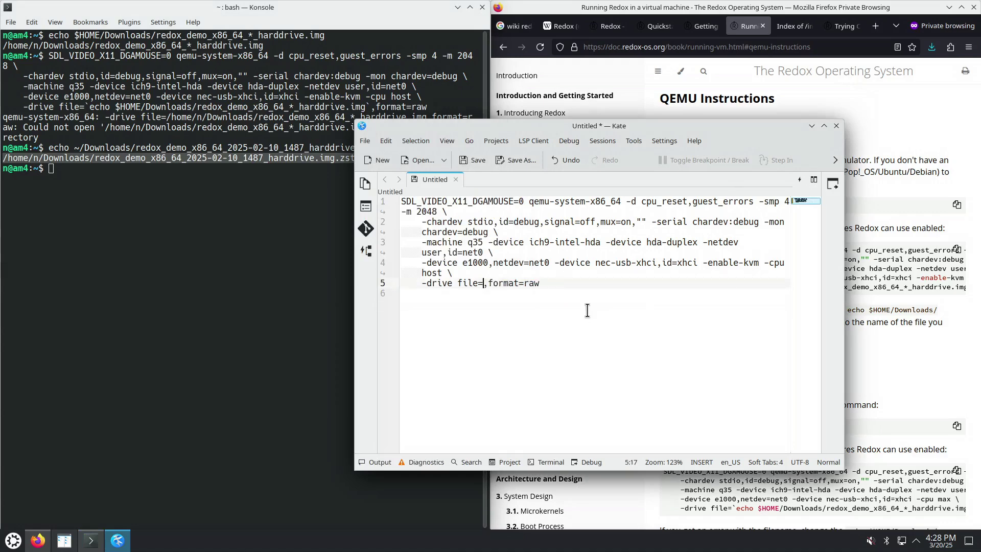
{"action": "key", "text": "ctrl+v"}
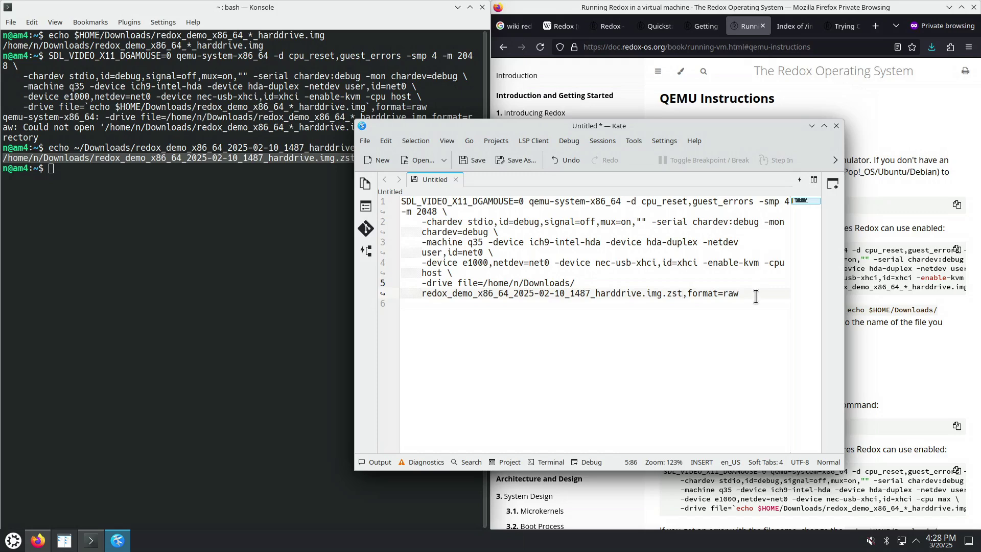
Copy the whole edited qemu command into Konsole and run it
{"action": "left_click_drag", "start_coordinate": [758, 298], "coordinate": [402, 201]}
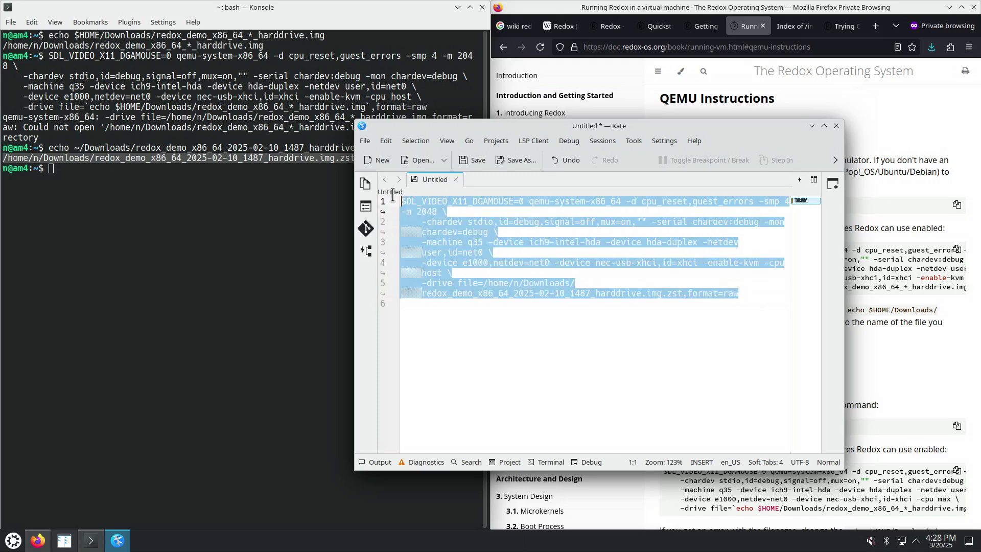
{"action": "right_click", "coordinate": [468, 234]}
{"action": "left_click", "coordinate": [494, 275]}
{"action": "right_click", "coordinate": [168, 199]}
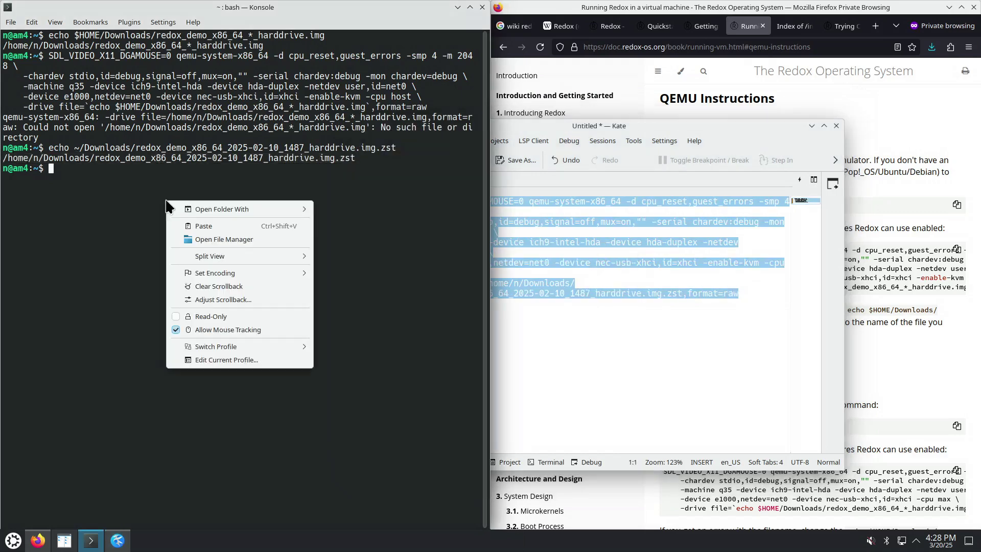
{"action": "left_click", "coordinate": [198, 226]}
{"action": "key", "text": "Return"}
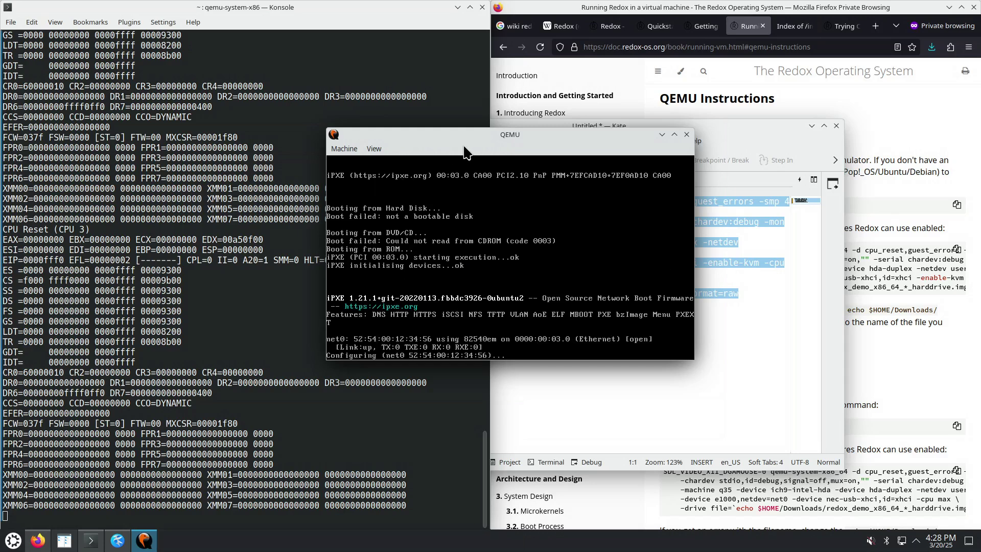
Move the QEMU window up-left, watch it reach 'No bootable device', then release the mouse
{"action": "left_click_drag", "start_coordinate": [476, 138], "coordinate": [450, 119]}
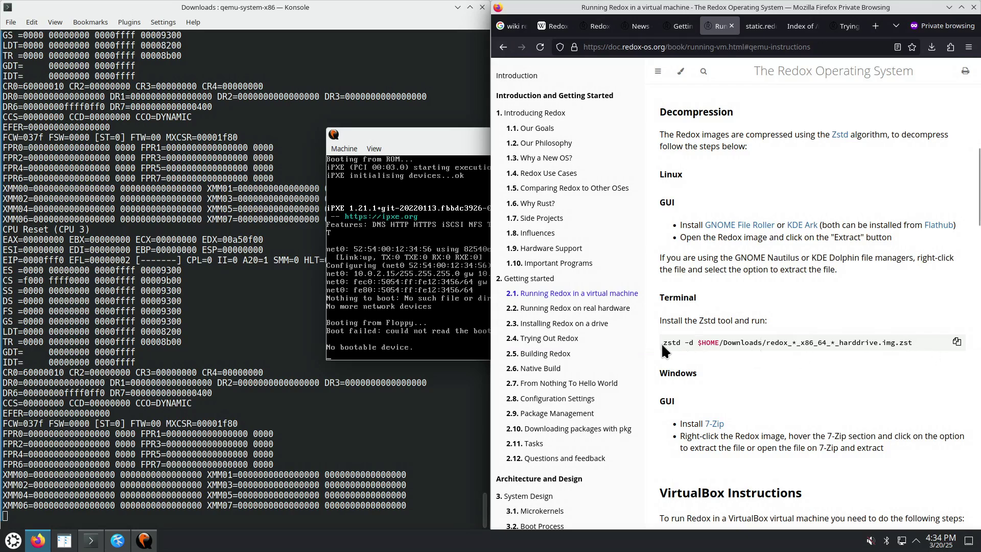
{"action": "left_click", "coordinate": [408, 328]}
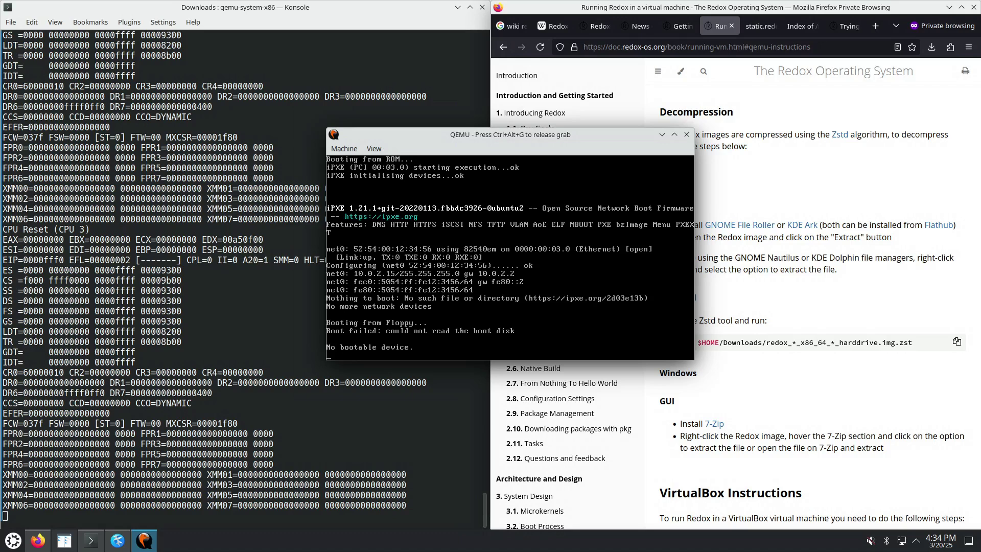
{"action": "key", "text": "ctrl+alt+g"}
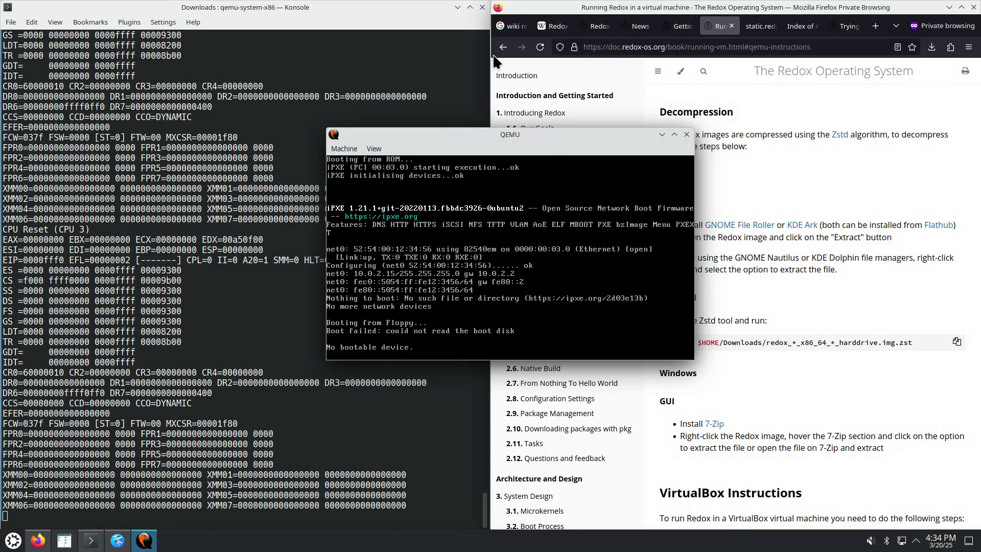
Quit the failed virtual machine and list the Downloads folder with ls
{"action": "left_click", "coordinate": [351, 149]}
{"action": "left_click", "coordinate": [366, 207]}
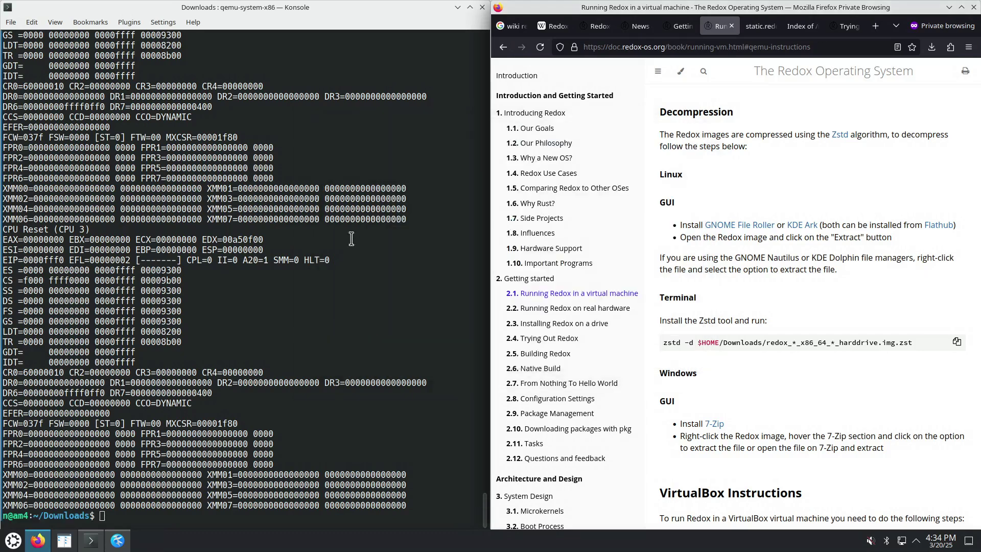
{"action": "left_click", "coordinate": [178, 522]}
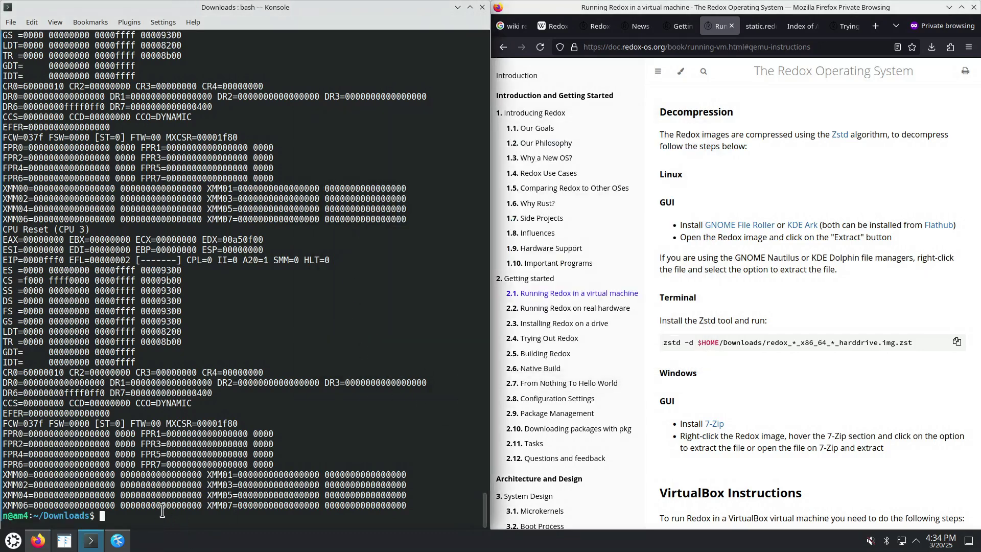
{"action": "type", "text": "ls"}
{"action": "key", "text": "Return"}
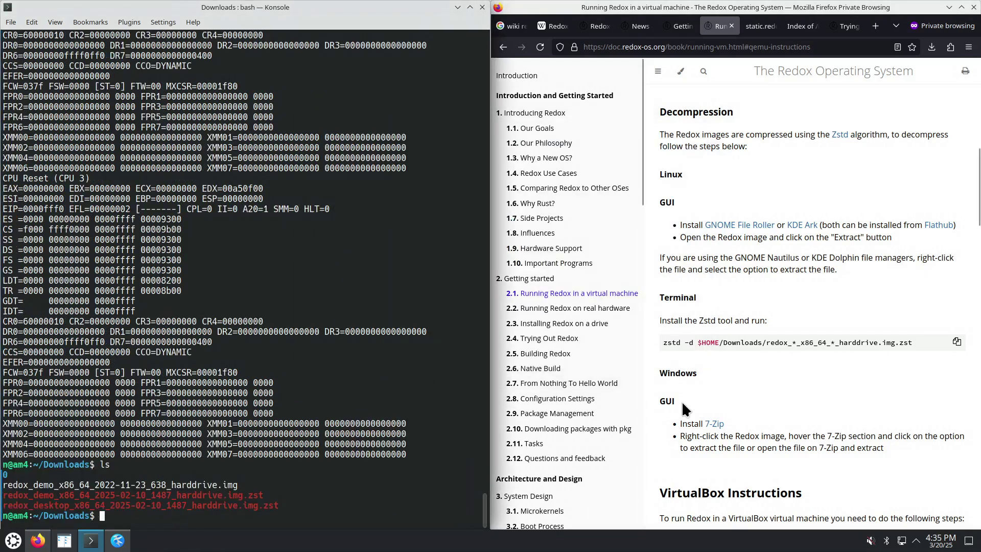
Show zstd --help and highlight its decompress option
{"action": "type", "text": "zs"}
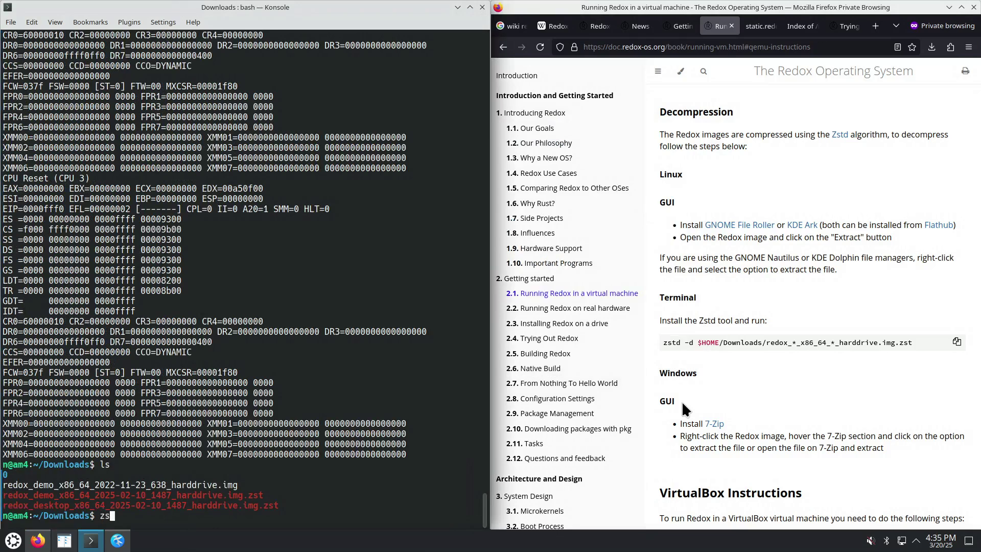
{"action": "type", "text": "td --help"}
{"action": "key", "text": "Return"}
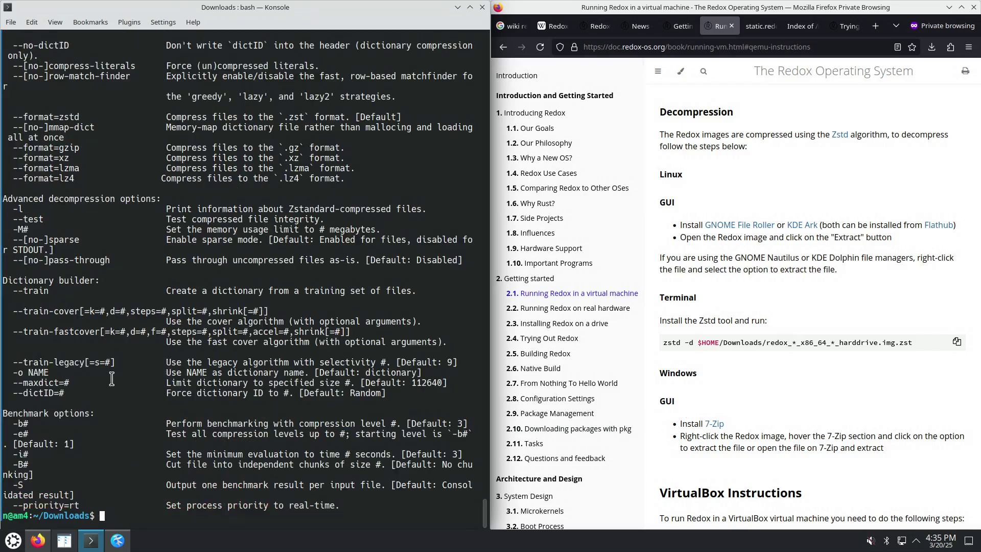
{"action": "scroll", "coordinate": [113, 376], "scroll_direction": "up", "scroll_amount": 5}
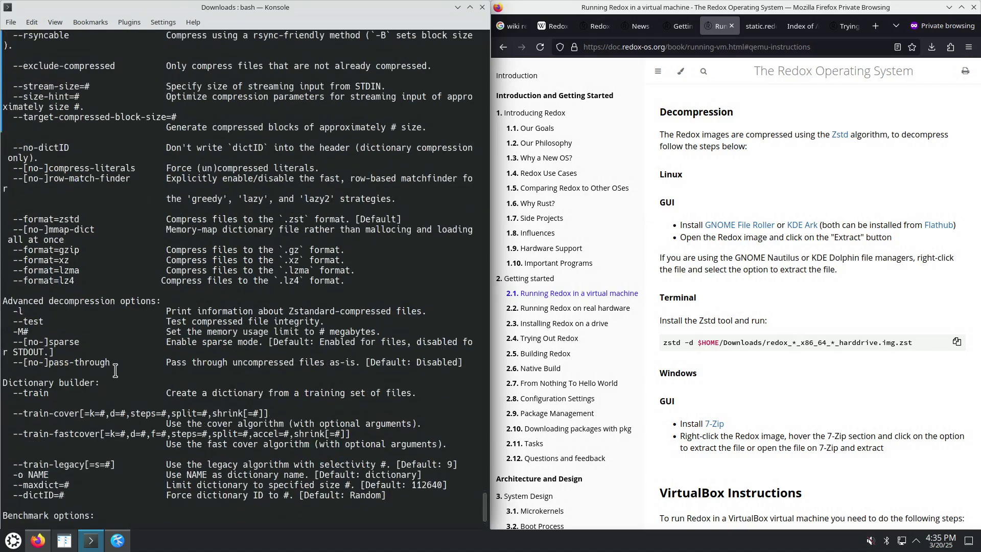
{"action": "scroll", "coordinate": [115, 369], "scroll_direction": "up", "scroll_amount": 18}
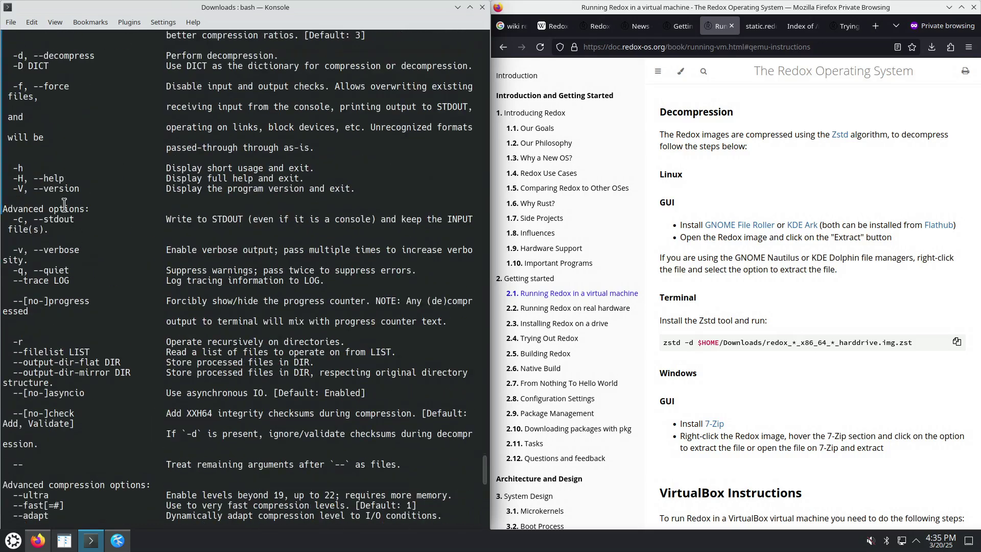
{"action": "left_click_drag", "start_coordinate": [55, 55], "coordinate": [218, 74]}
{"action": "scroll", "coordinate": [216, 287], "scroll_direction": "down", "scroll_amount": 7}
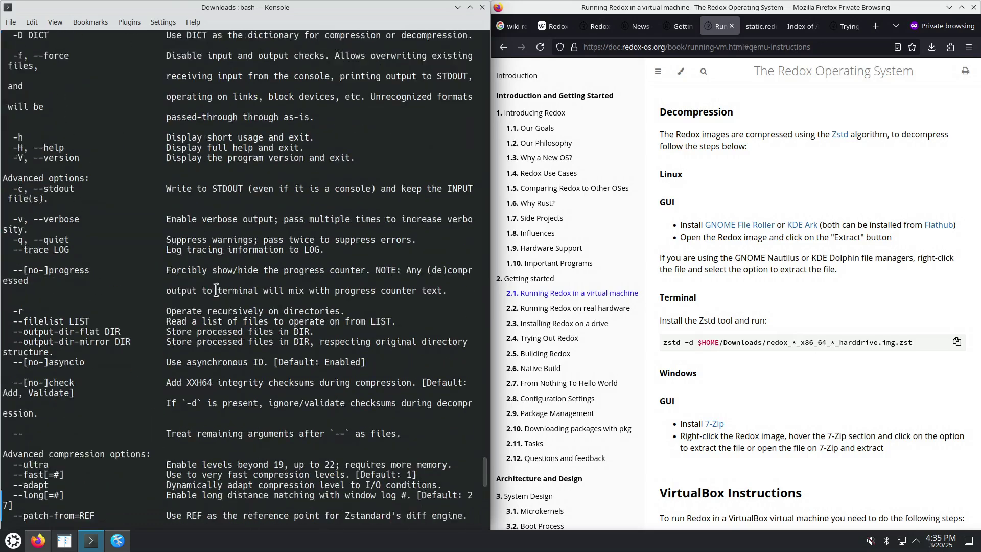
Run zstd -d on redox_demo_x86_64_2025-02-10_1487_harddrive.img.zst and confirm the .img with ls
{"action": "key", "text": "Up"}
{"action": "key", "text": "BackSpace"}
{"action": "key", "text": "BackSpace"}
{"action": "key", "text": "BackSpace"}
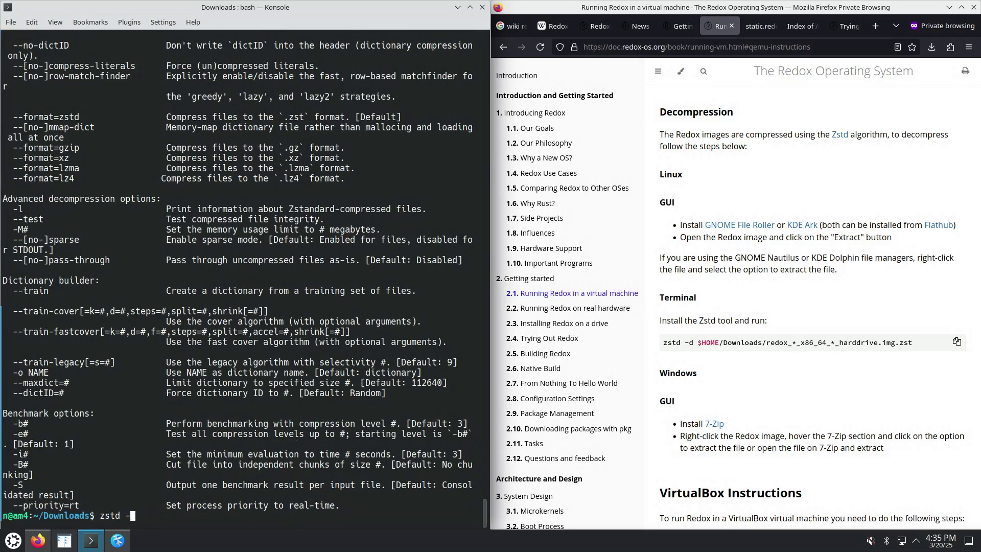
{"action": "key", "text": "Tab"}
{"action": "key", "text": "Tab"}
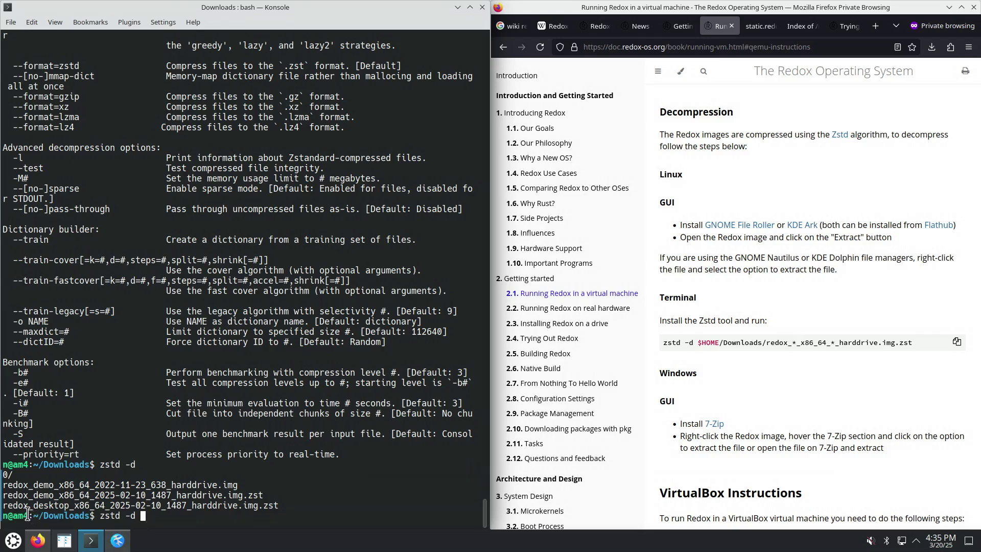
{"action": "triple_click", "coordinate": [8, 494]}
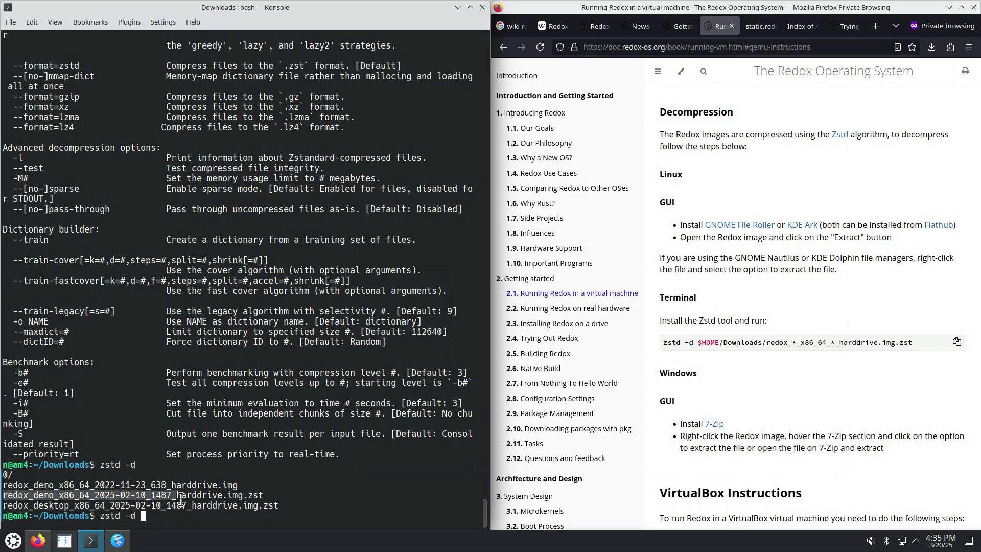
{"action": "right_click", "coordinate": [252, 494]}
{"action": "left_click", "coordinate": [299, 307]}
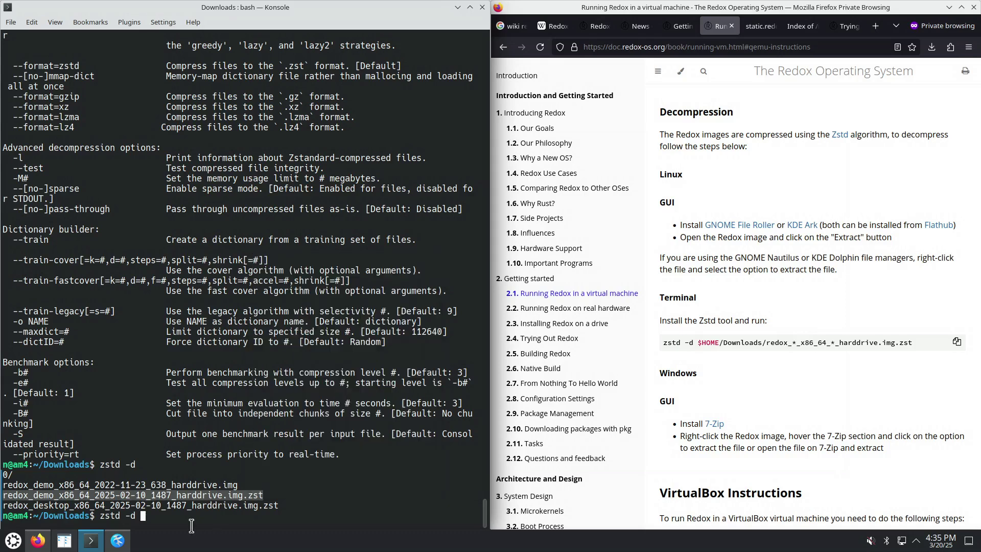
{"action": "right_click", "coordinate": [188, 518]}
{"action": "key", "text": "Return"}
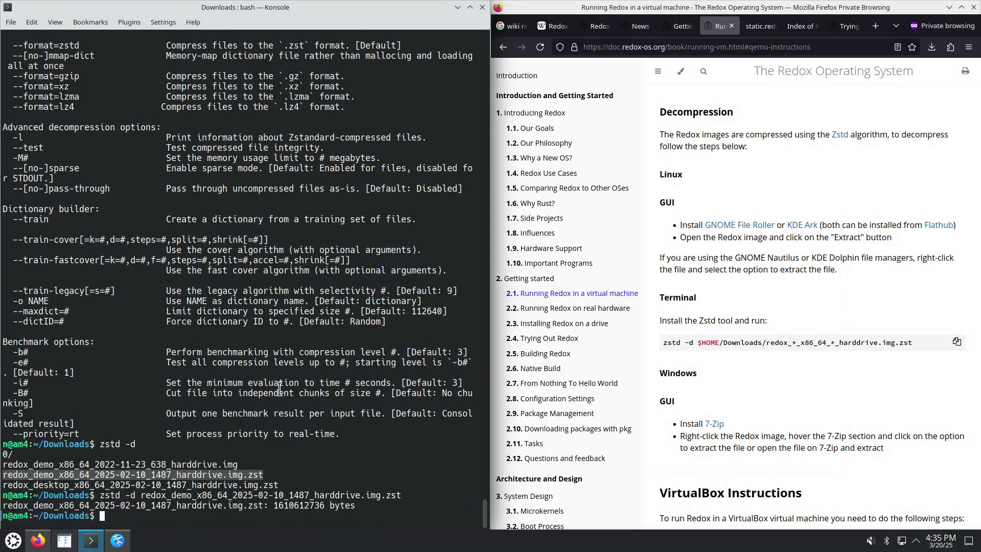
{"action": "type", "text": "ls"}
{"action": "key", "text": "Return"}
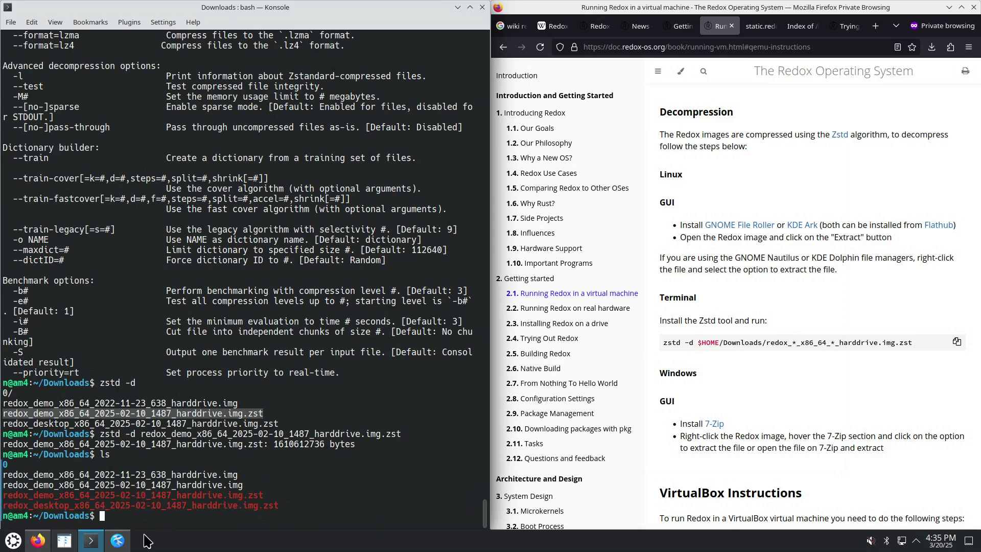
Copy the wildcard image-path echo from the Redox book and run it, matching the 2022-11-23 and 2025-02-10 images
{"action": "left_click", "coordinate": [117, 540]}
{"action": "left_click", "coordinate": [915, 298]}
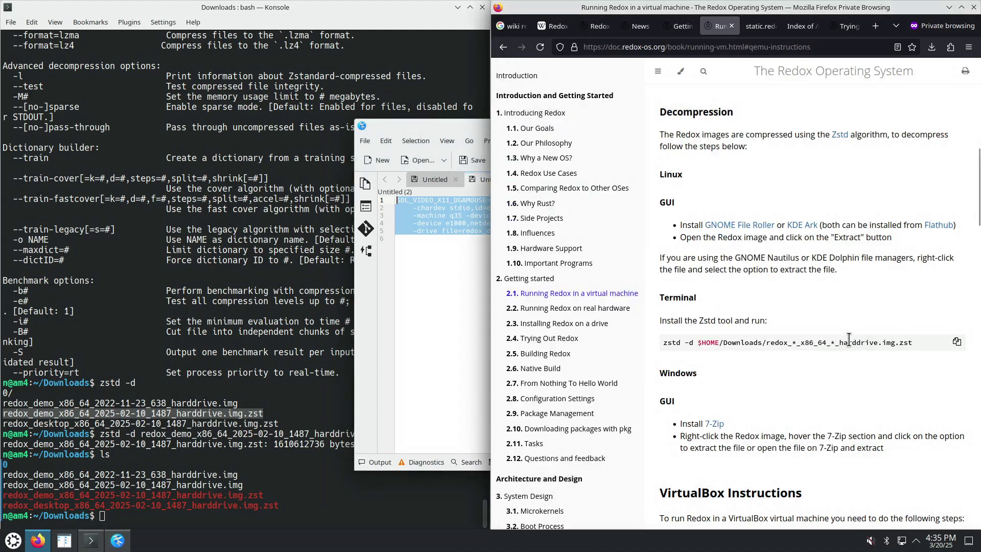
{"action": "scroll", "coordinate": [843, 347], "scroll_direction": "down", "scroll_amount": 10}
{"action": "scroll", "coordinate": [843, 347], "scroll_direction": "down", "scroll_amount": 5}
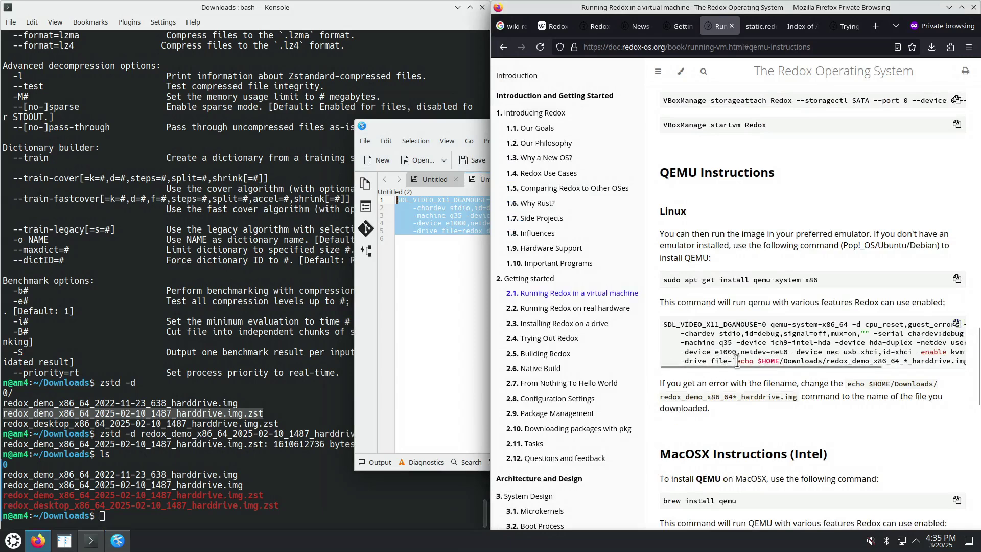
{"action": "left_click_drag", "start_coordinate": [736, 361], "coordinate": [937, 361]}
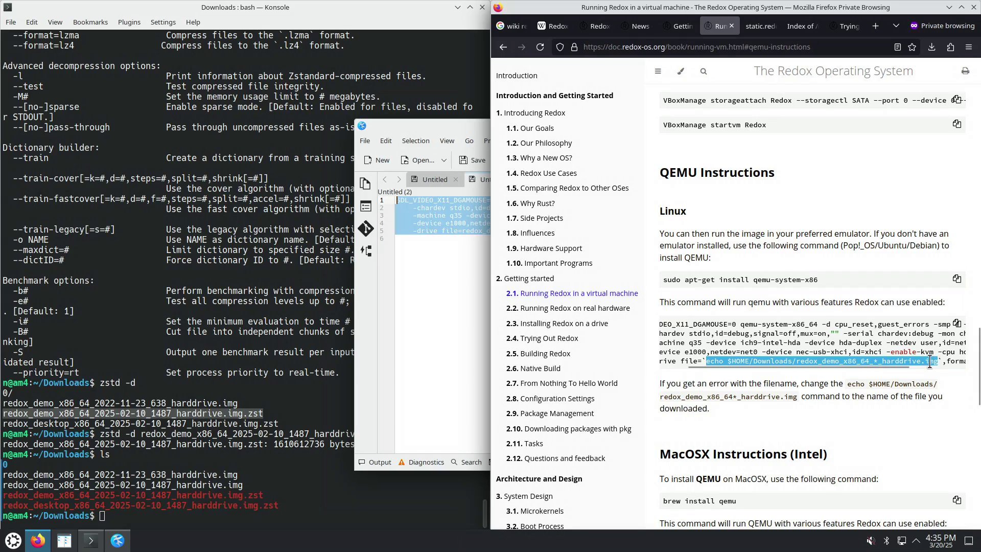
{"action": "right_click", "coordinate": [929, 361]}
{"action": "left_click", "coordinate": [843, 371]}
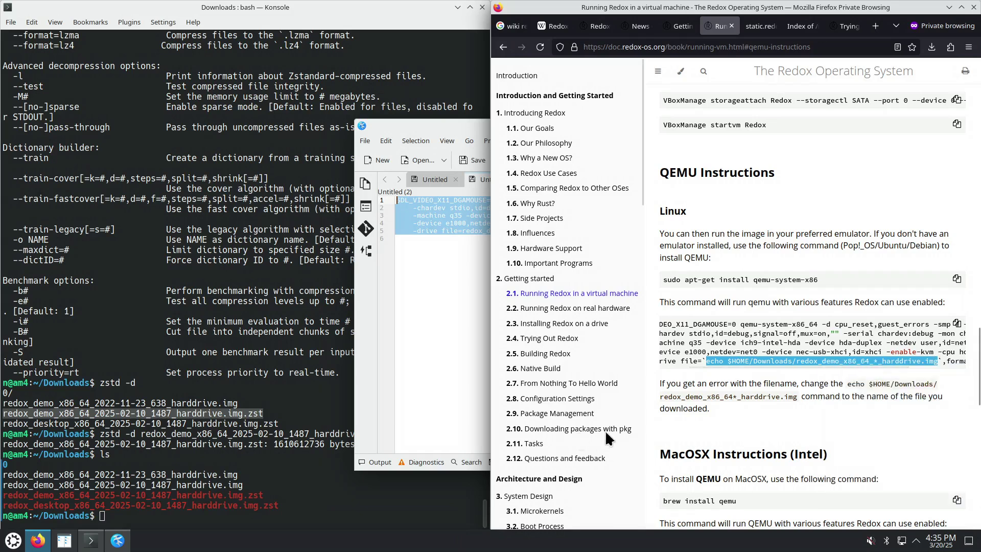
{"action": "right_click", "coordinate": [251, 515]}
{"action": "left_click", "coordinate": [305, 374]}
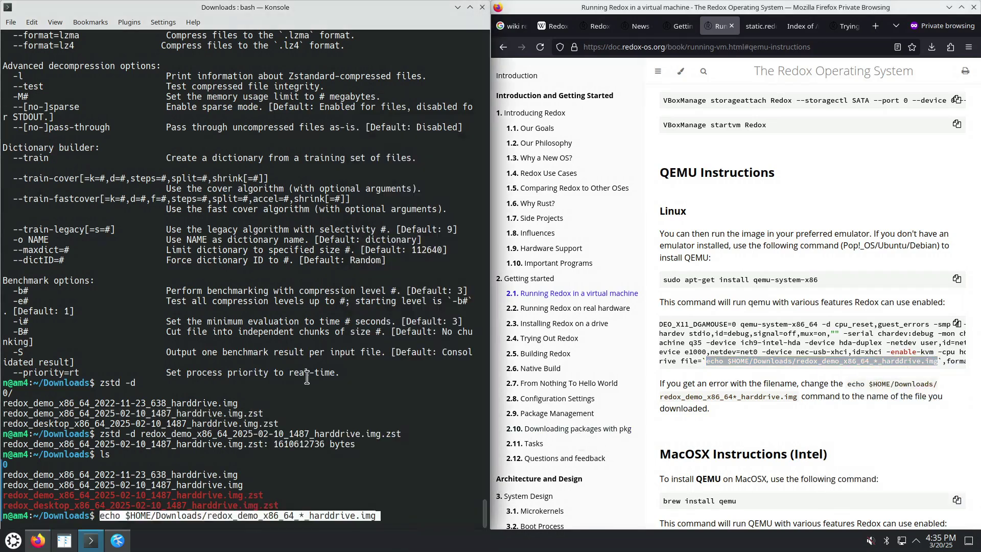
{"action": "key", "text": "Return"}
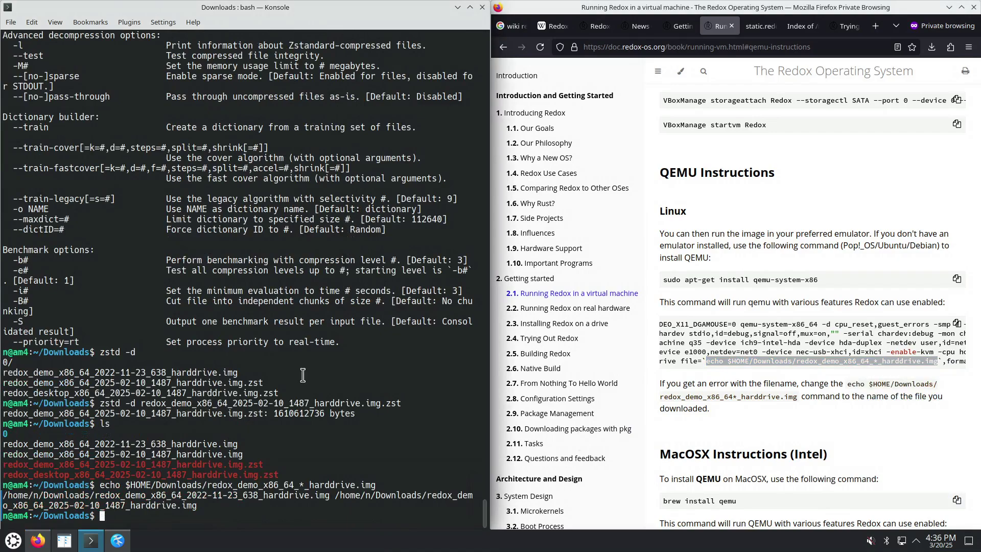
Review the book's checksum and zstd decompression commands, then copy its Linux QEMU launch command
{"action": "scroll", "coordinate": [738, 362], "scroll_direction": "up", "scroll_amount": 20}
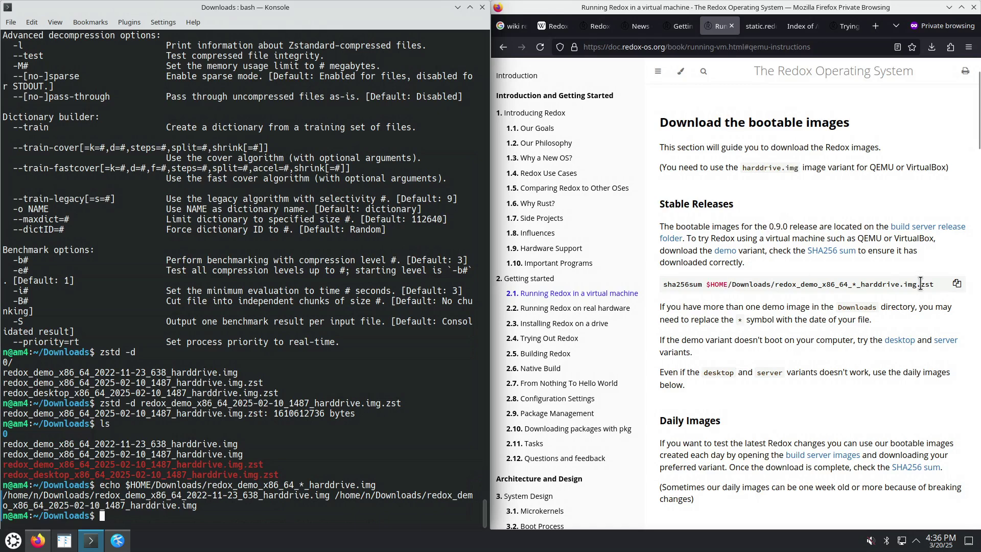
{"action": "left_click_drag", "start_coordinate": [921, 284], "coordinate": [930, 286]}
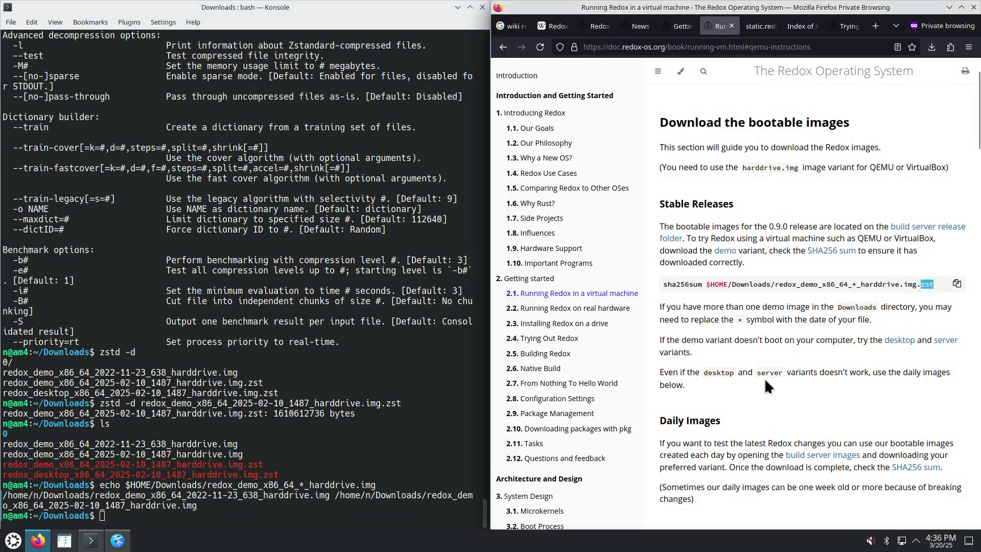
{"action": "scroll", "coordinate": [764, 385], "scroll_direction": "down", "scroll_amount": 5}
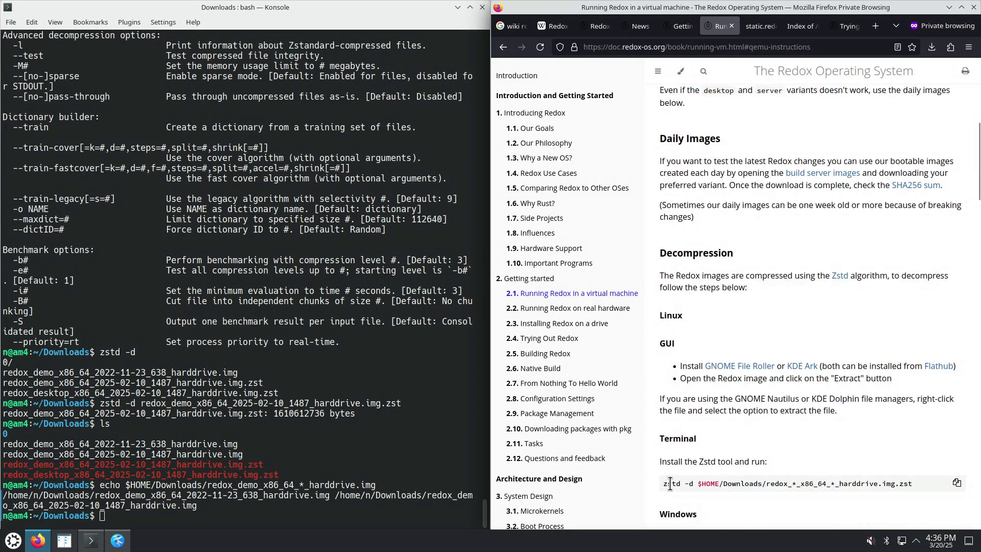
{"action": "left_click_drag", "start_coordinate": [672, 483], "coordinate": [909, 483]}
{"action": "scroll", "coordinate": [803, 472], "scroll_direction": "down", "scroll_amount": 4}
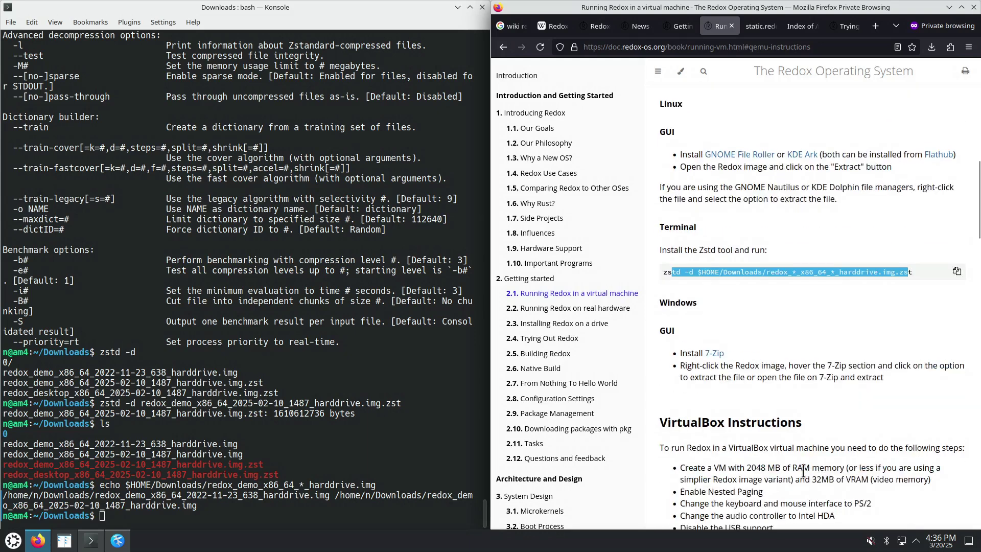
{"action": "scroll", "coordinate": [767, 426], "scroll_direction": "down", "scroll_amount": 15}
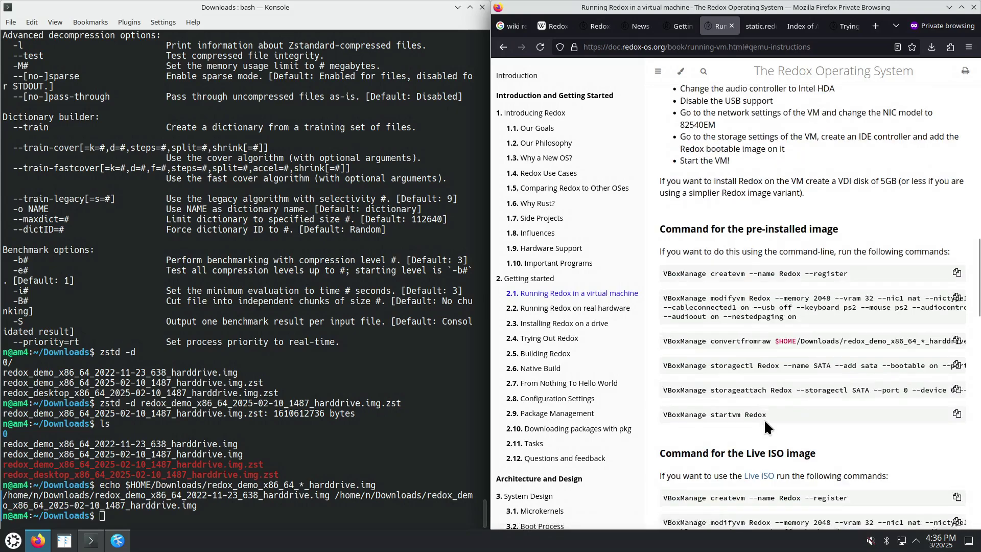
{"action": "scroll", "coordinate": [767, 426], "scroll_direction": "down", "scroll_amount": 5}
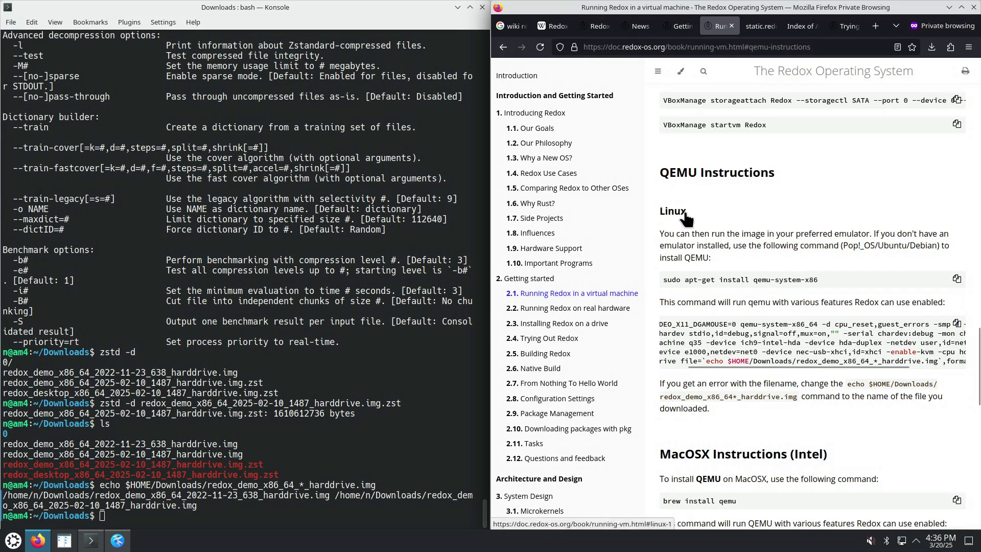
{"action": "left_click", "coordinate": [957, 325]}
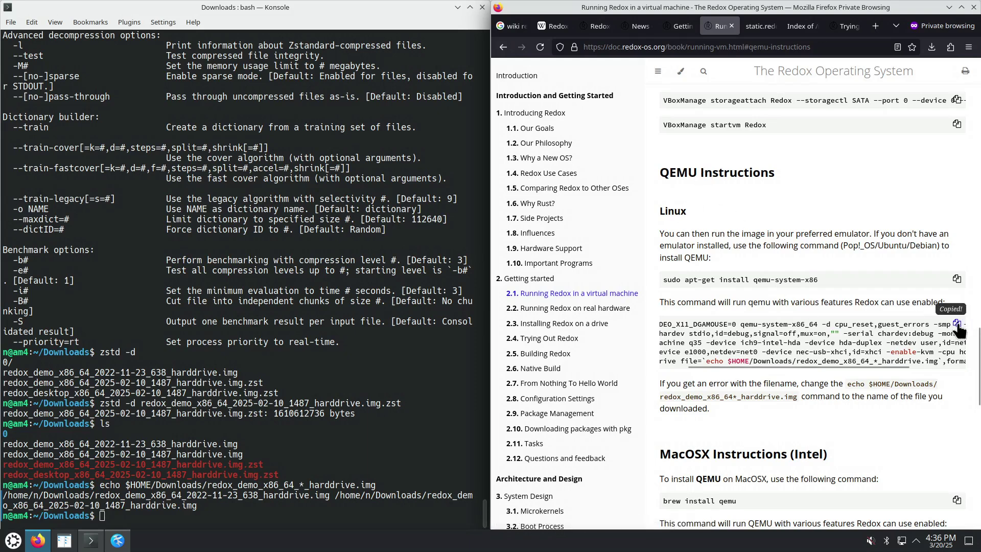
{"action": "left_click", "coordinate": [271, 520]}
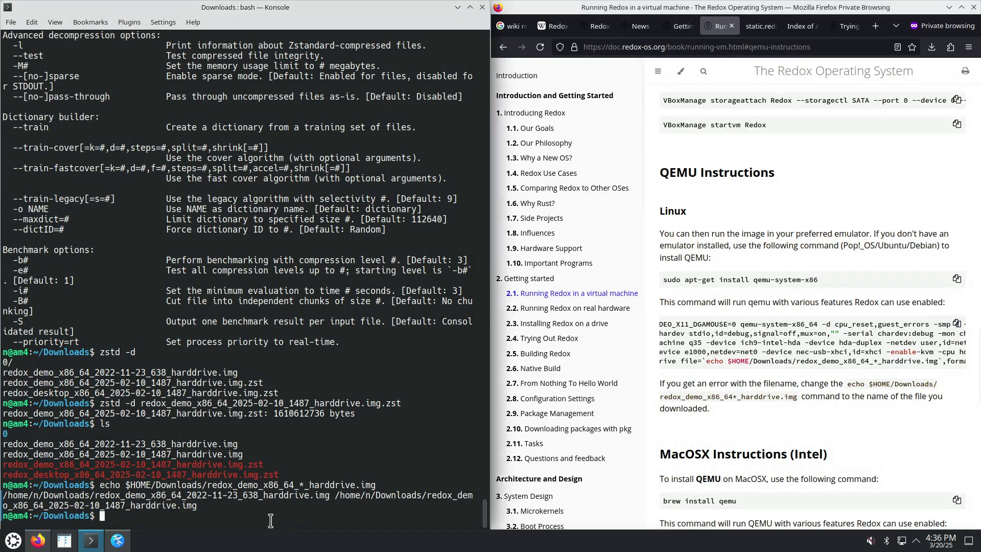
Paste and run the copied QEMU command, then compare it against the Redox book's command text
{"action": "key", "text": "ctrl+shift+v"}
{"action": "key", "text": "Return"}
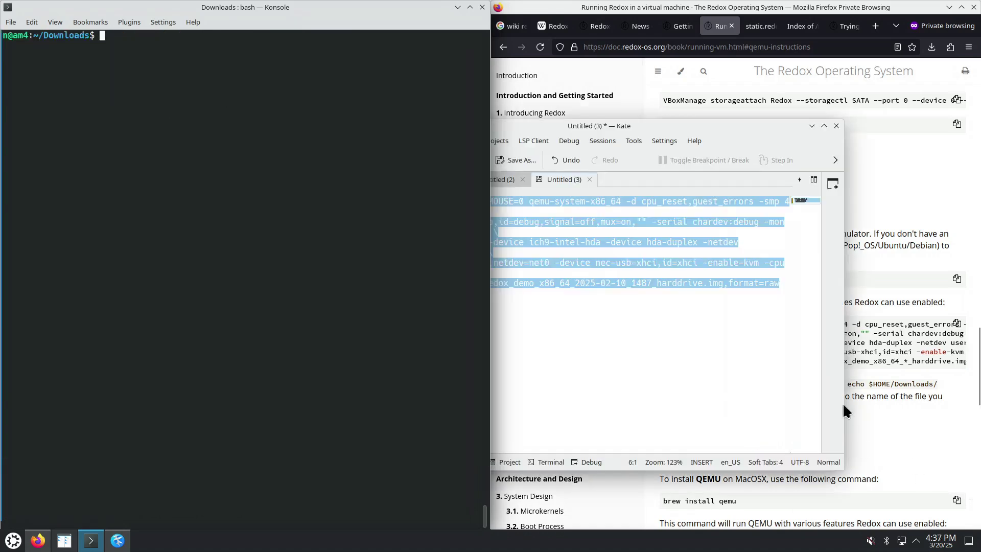
{"action": "left_click", "coordinate": [666, 125]}
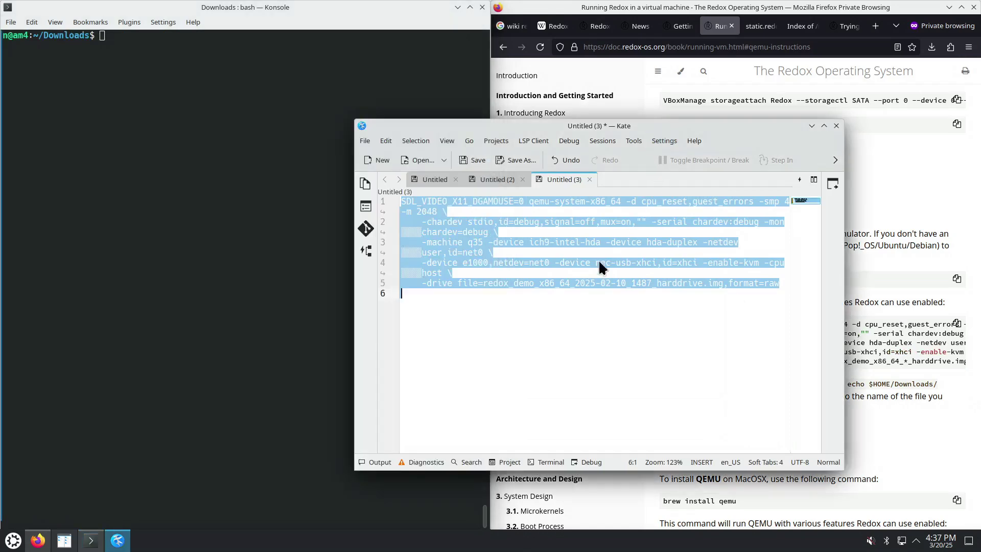
{"action": "left_click_drag", "start_coordinate": [725, 126], "coordinate": [642, 113]}
{"action": "left_click", "coordinate": [874, 366]}
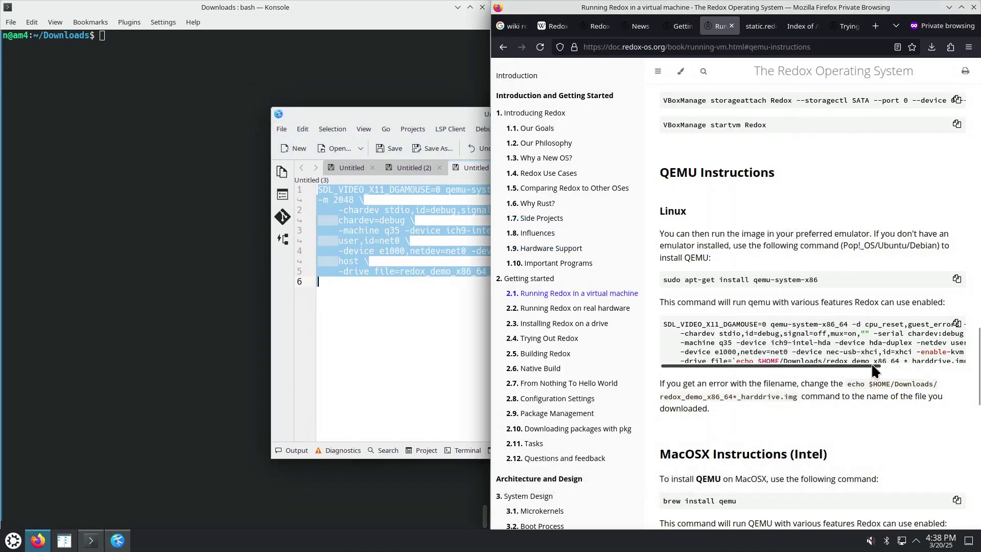
{"action": "left_click_drag", "start_coordinate": [871, 363], "coordinate": [949, 364]}
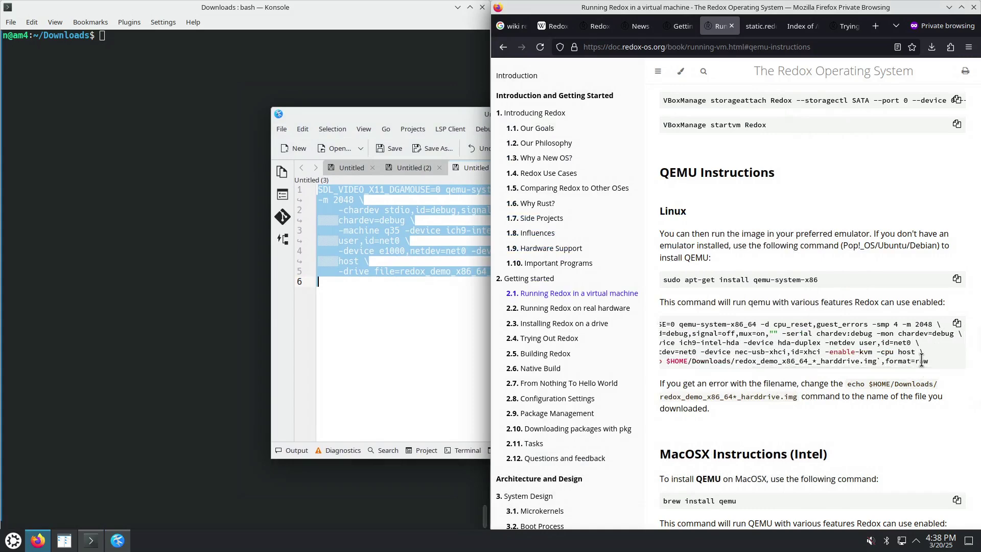
{"action": "left_click_drag", "start_coordinate": [860, 365], "coordinate": [933, 361]}
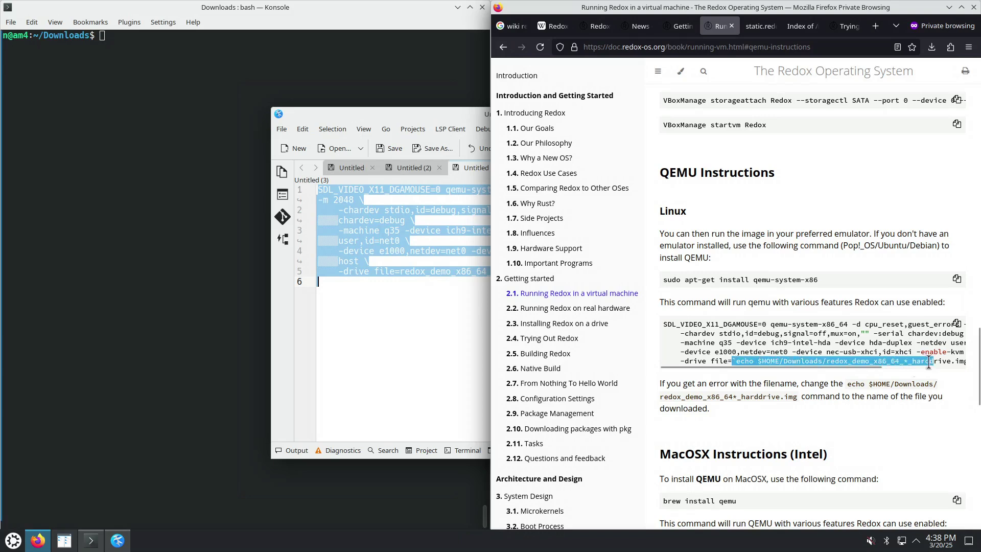
{"action": "left_click_drag", "start_coordinate": [746, 365], "coordinate": [878, 361]}
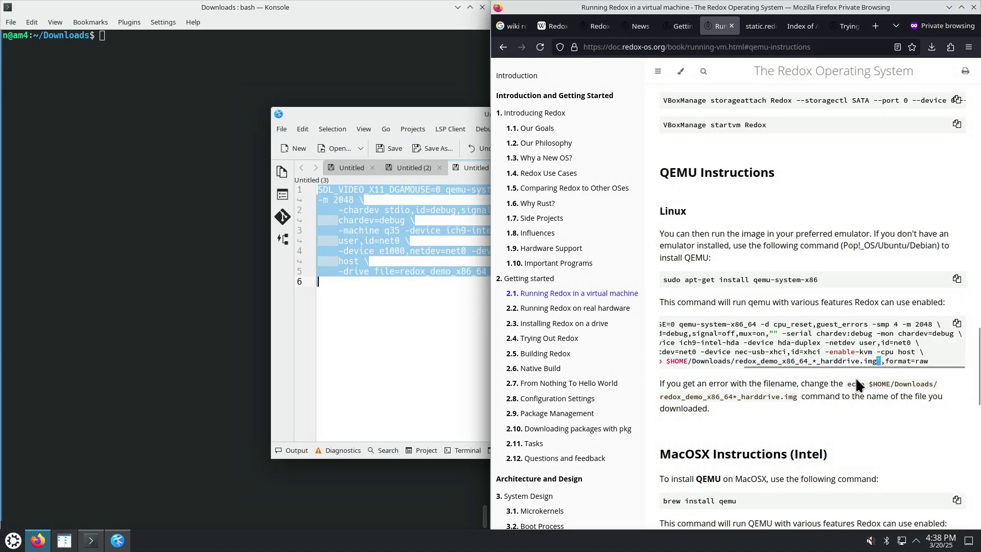
In Kate, set drive file=redox_demo_x86_64_2025-02-10_1487_harddrive.img and select the whole command for pasting
{"action": "left_click", "coordinate": [407, 309]}
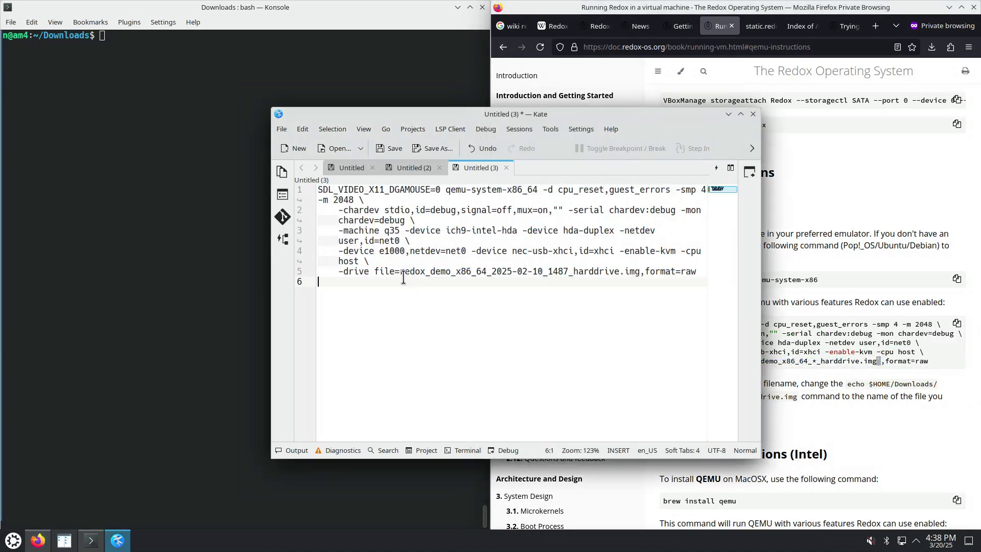
{"action": "left_click_drag", "start_coordinate": [400, 271], "coordinate": [636, 273]}
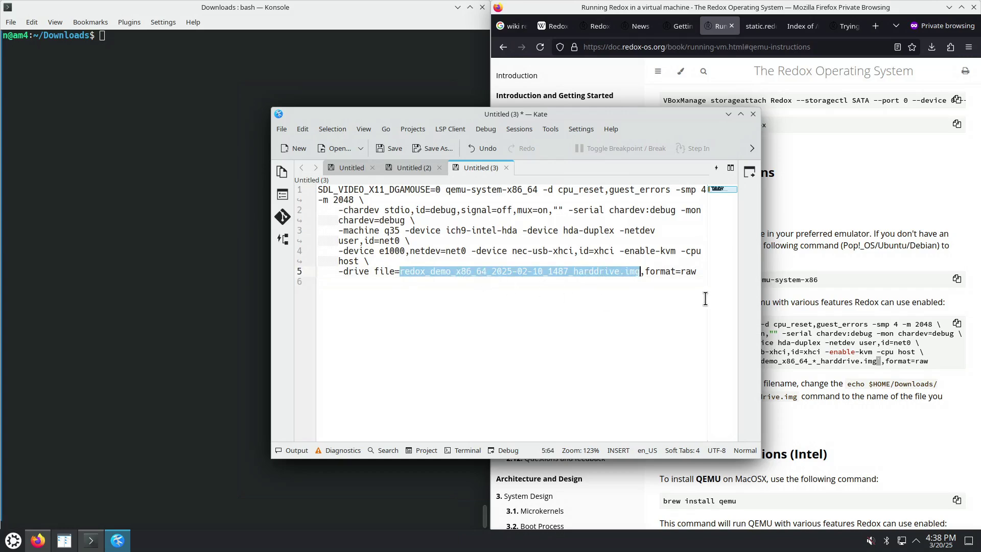
{"action": "left_click", "coordinate": [698, 278]}
{"action": "key", "text": "ctrl+a"}
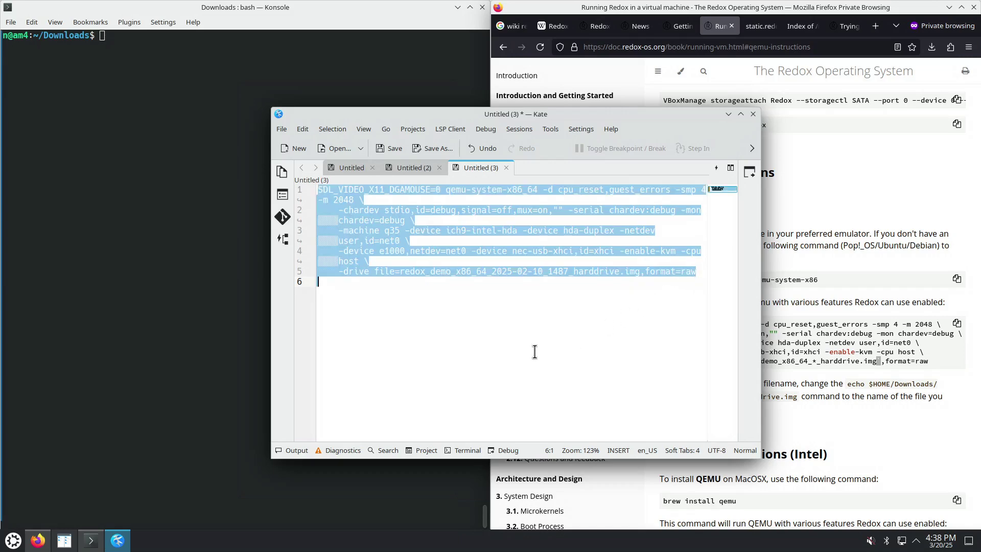
{"action": "right_click", "coordinate": [175, 127]}
Paste and run the edited qemu command, then pick 1600x900 in the bootloader menu to boot Redox
{"action": "left_click", "coordinate": [195, 151]}
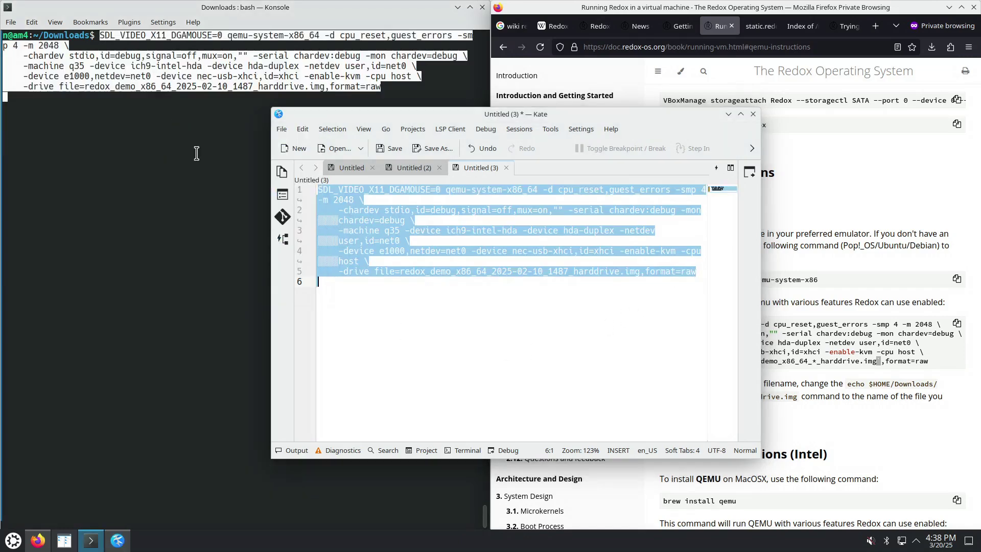
{"action": "key", "text": "Return"}
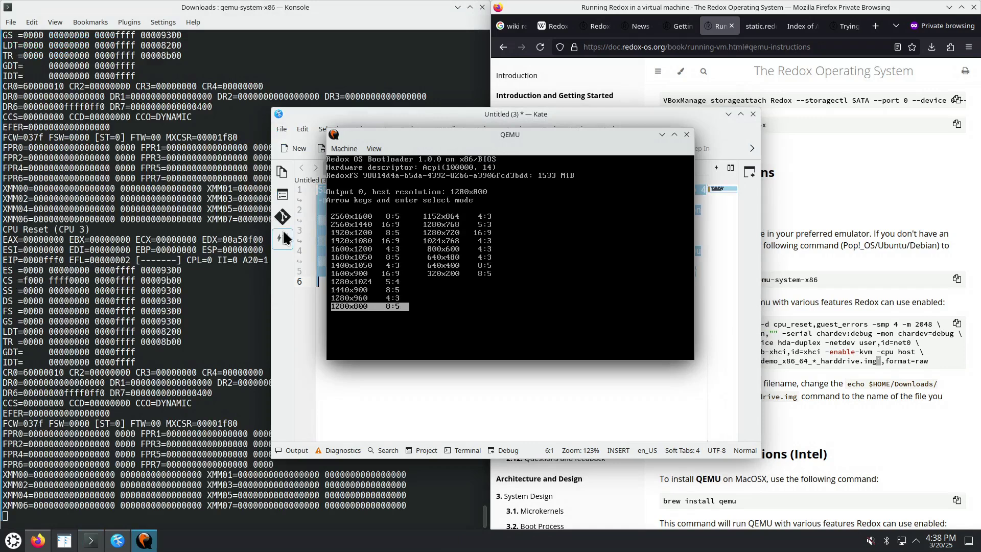
{"action": "left_click", "coordinate": [728, 115]}
{"action": "left_click_drag", "start_coordinate": [504, 137], "coordinate": [526, 149]}
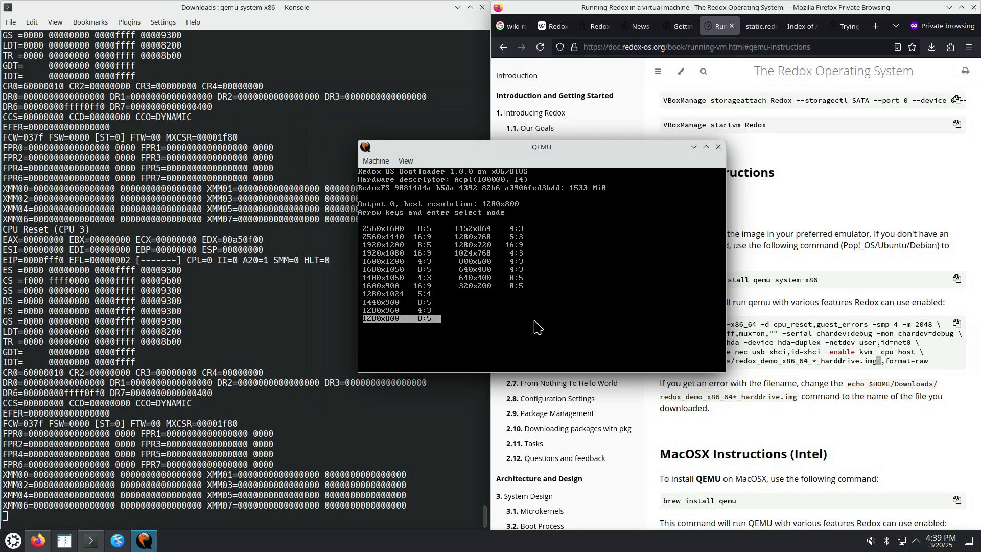
{"action": "left_click", "coordinate": [538, 327]}
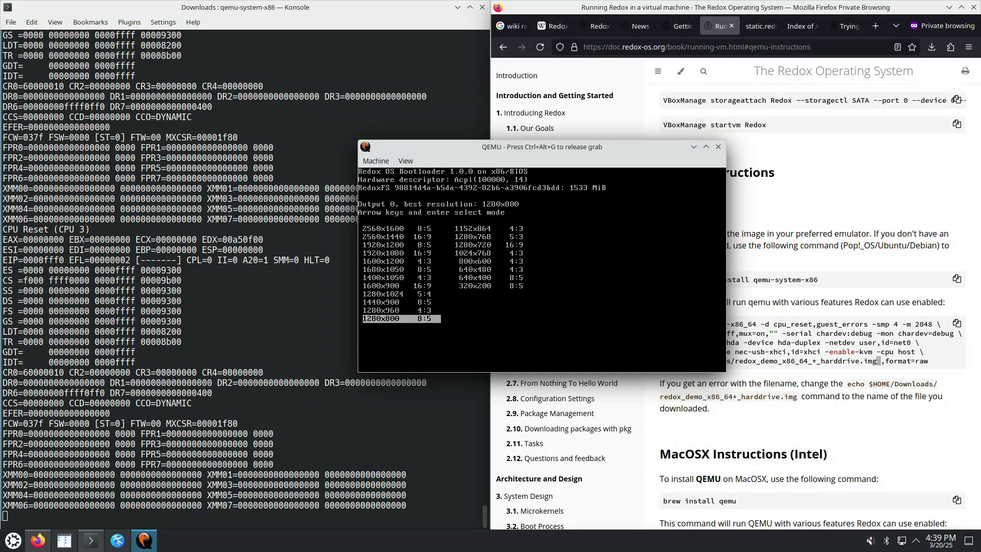
{"action": "key", "text": "Up"}
{"action": "key", "text": "Up"}
{"action": "key", "text": "Up"}
{"action": "key", "text": "Up"}
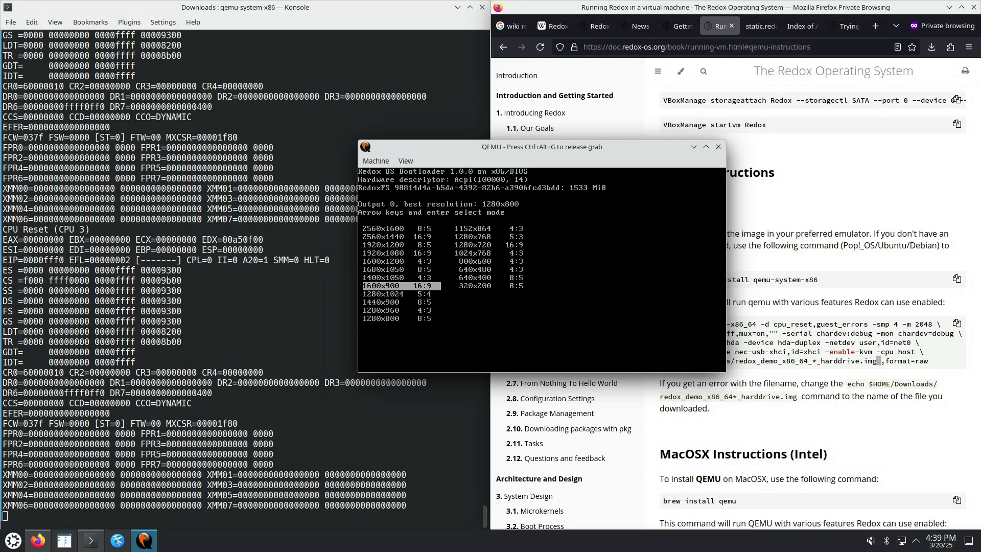
{"action": "key", "text": "Return"}
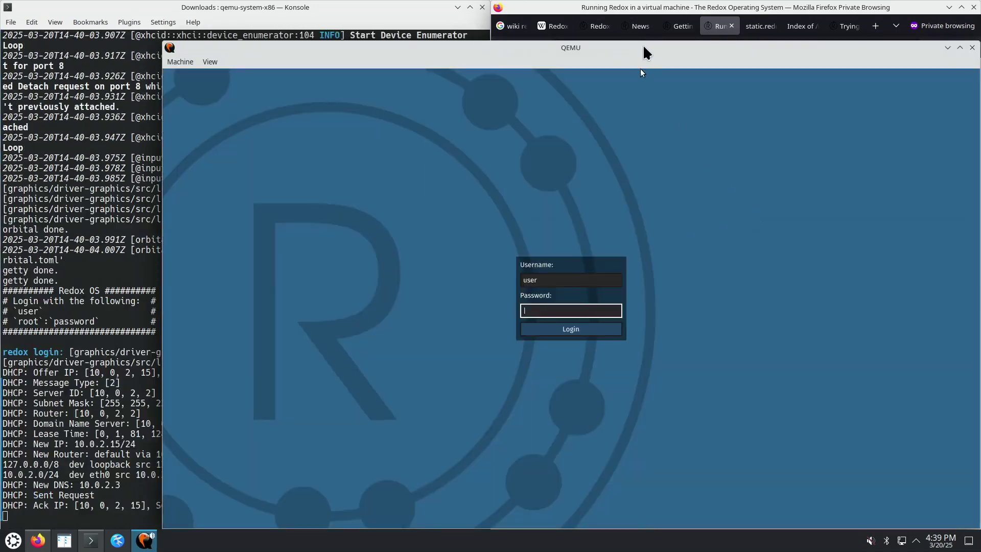
Log in at the Redox login screen to reach the desktop with its dock, positioning the QEMU window
{"action": "left_click_drag", "start_coordinate": [644, 48], "coordinate": [577, 19]}
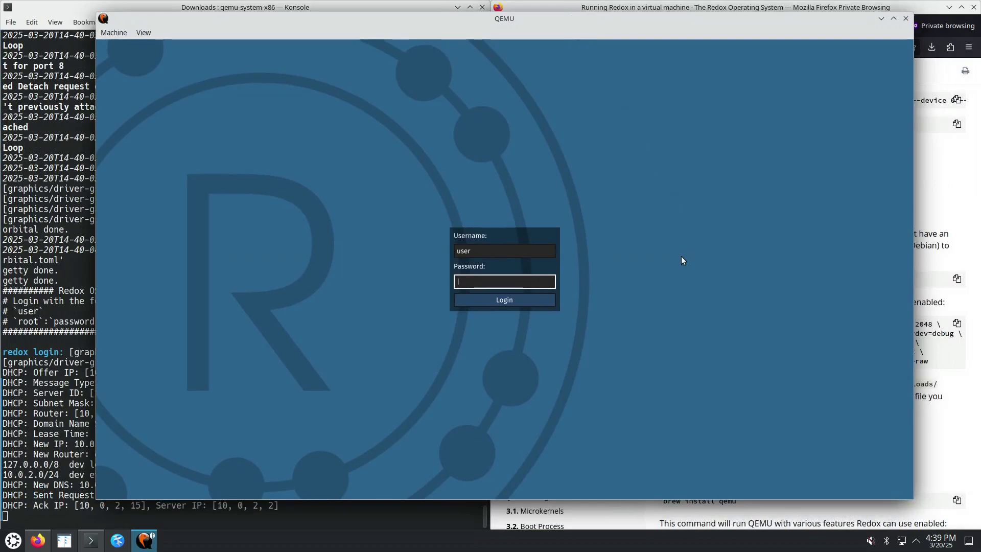
{"action": "left_click_drag", "start_coordinate": [609, 26], "coordinate": [727, 26]}
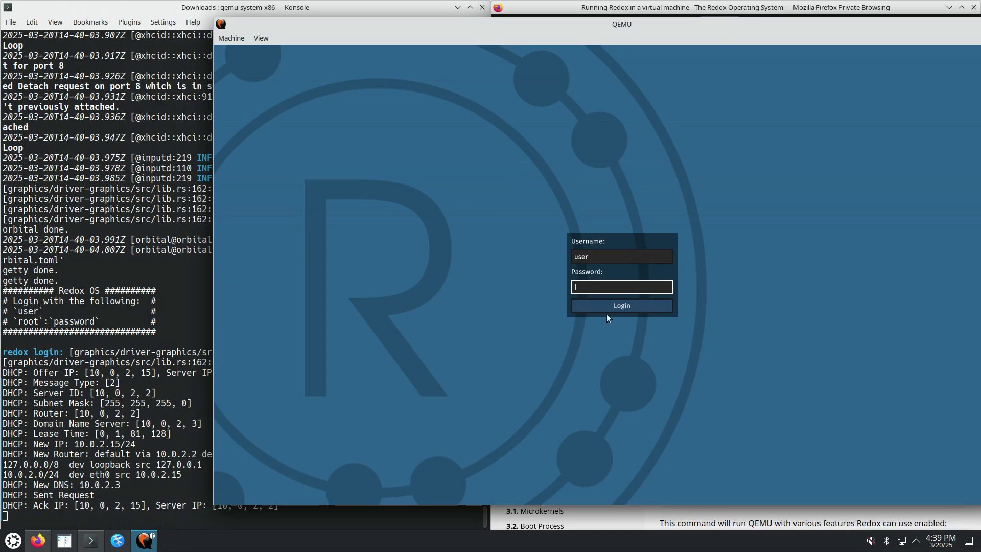
{"action": "left_click", "coordinate": [619, 306]}
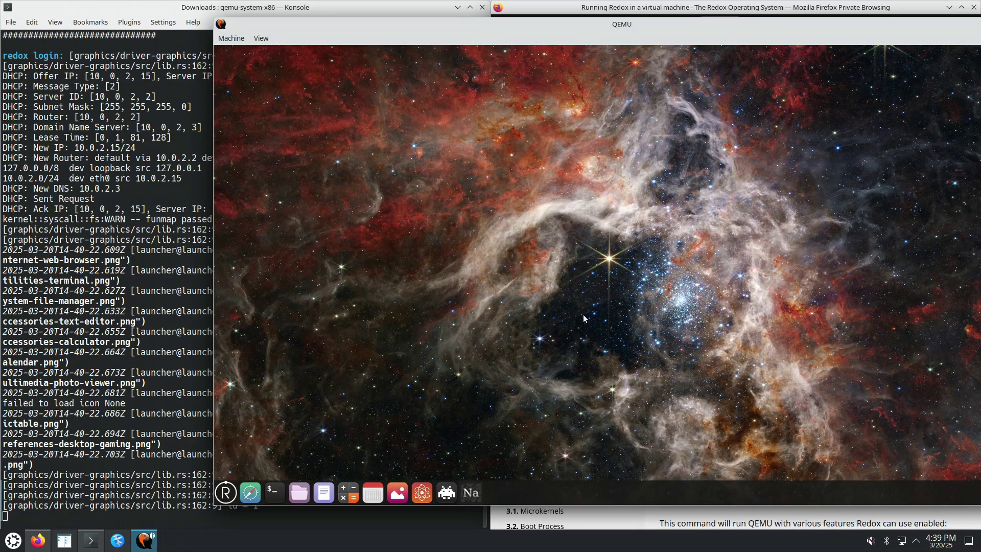
{"action": "left_click_drag", "start_coordinate": [575, 29], "coordinate": [510, 25]}
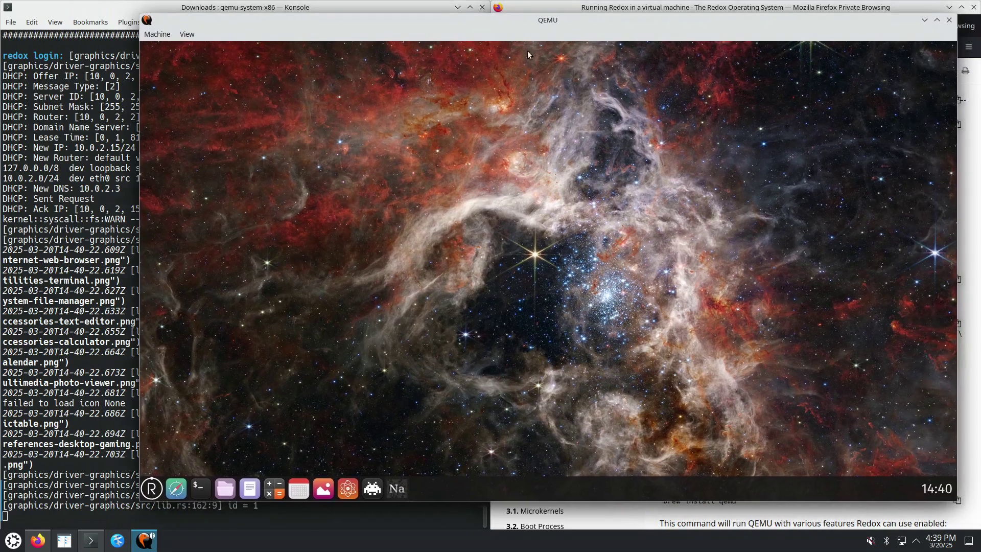
{"action": "left_click_drag", "start_coordinate": [635, 23], "coordinate": [657, 29]}
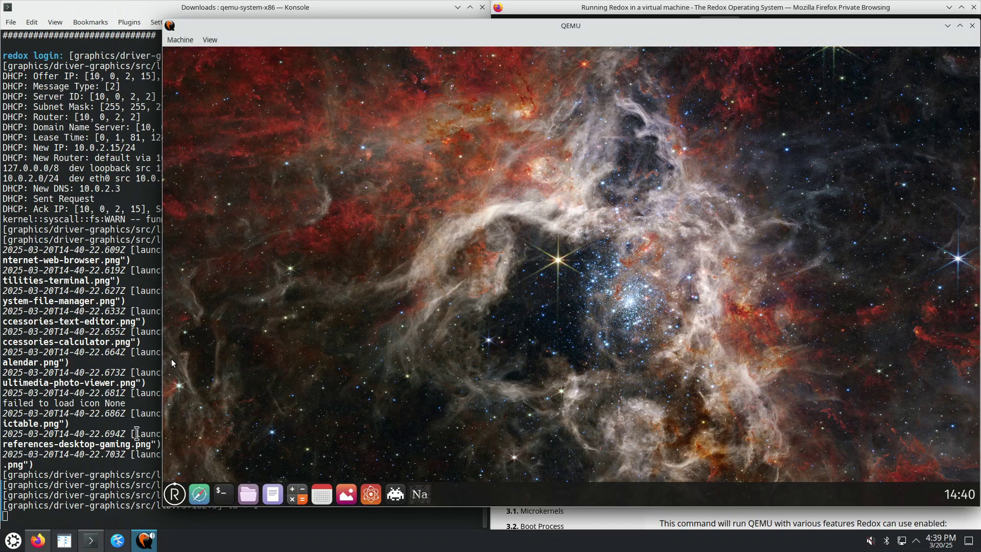
Delete the 138.9 MiB redox_desktop .zst archive from Krusader's Downloads panel, then minimize Krusader
{"action": "left_click", "coordinate": [69, 545]}
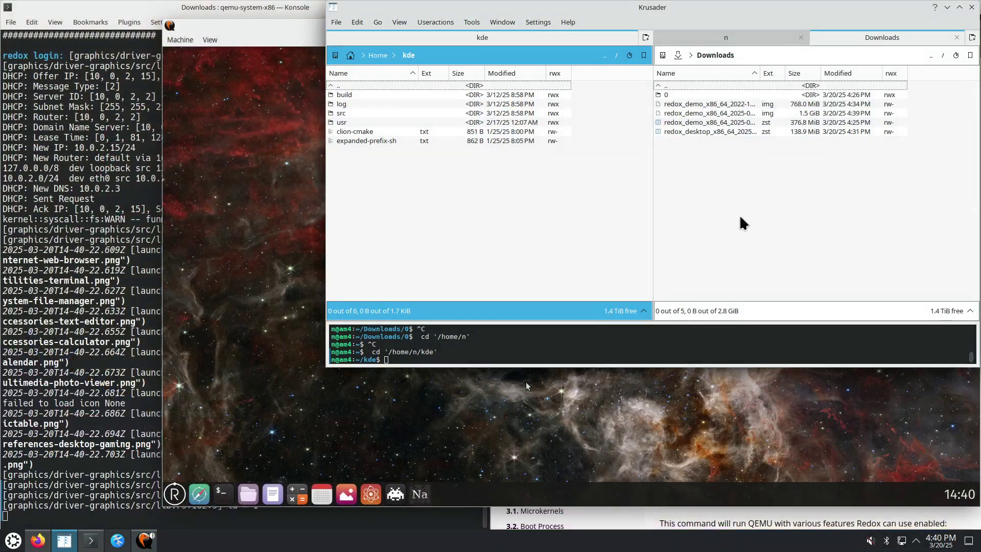
{"action": "left_click", "coordinate": [766, 122]}
{"action": "left_click", "coordinate": [756, 105]}
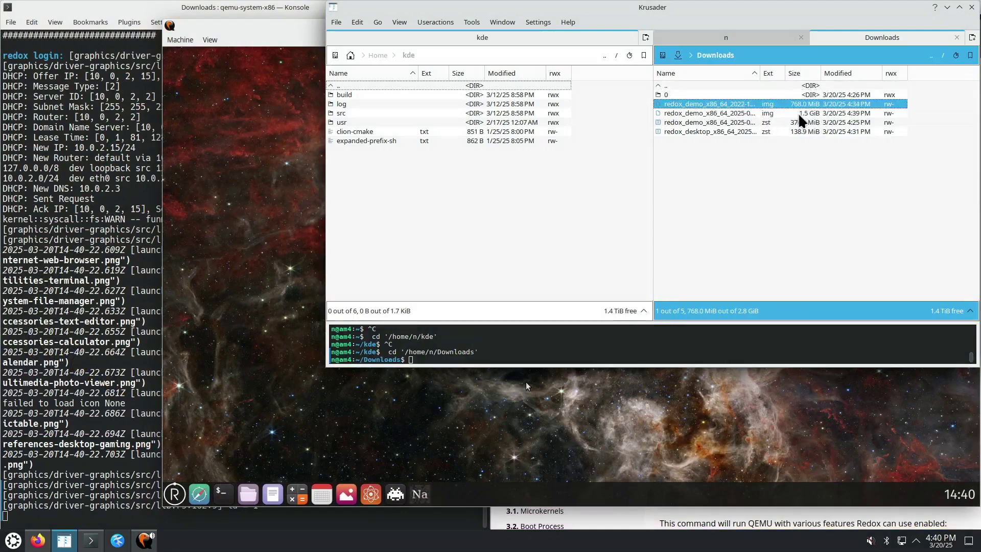
{"action": "left_click", "coordinate": [791, 113]}
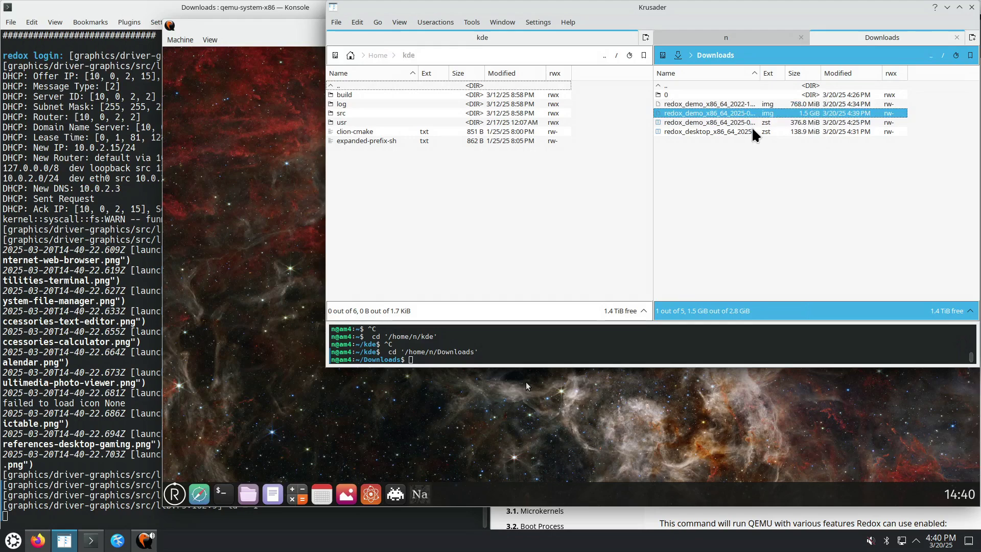
{"action": "left_click", "coordinate": [801, 124]}
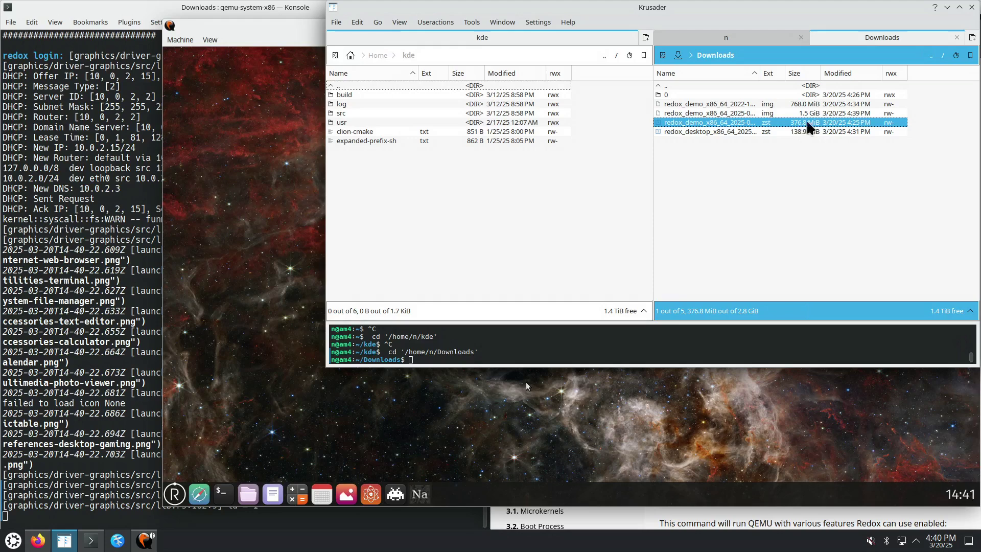
{"action": "left_click", "coordinate": [750, 134]}
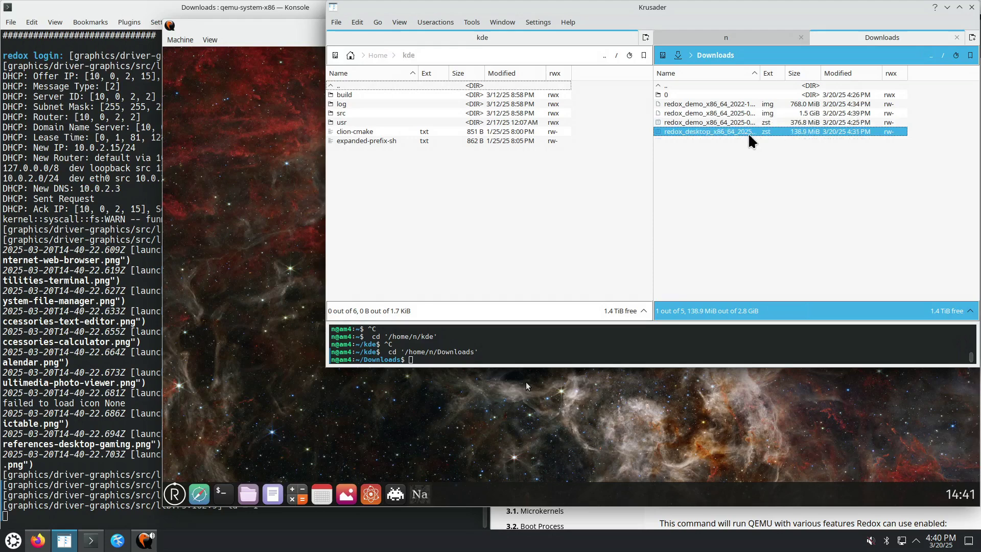
{"action": "key", "text": "Delete"}
{"action": "key", "text": "Return"}
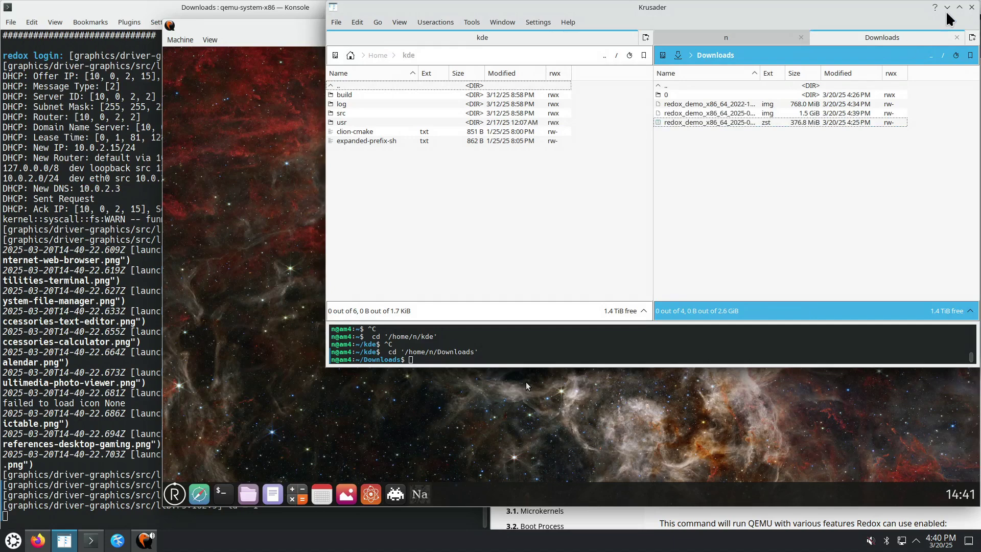
{"action": "left_click", "coordinate": [948, 7]}
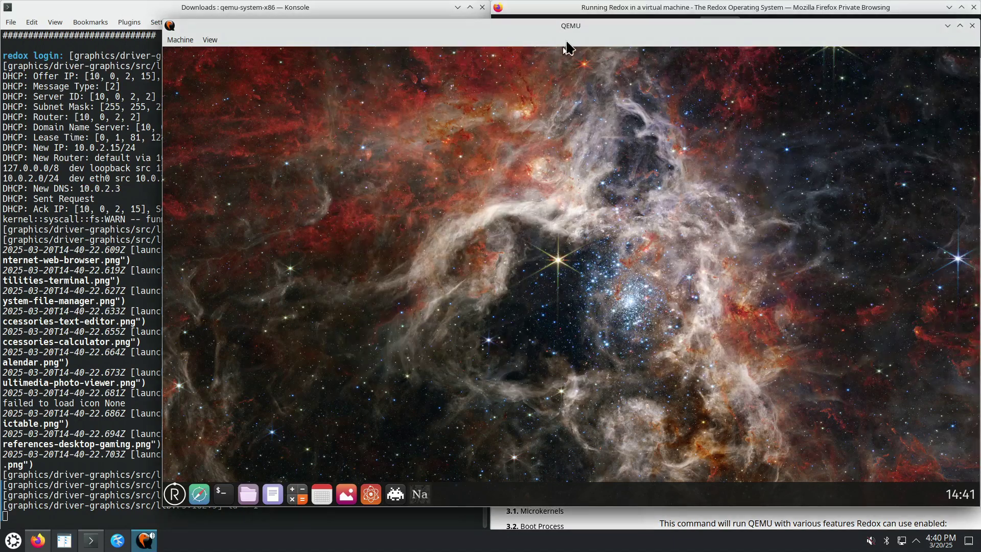
Launch Calculator from the Redox dock, move and enlarge its window, then raise the Konsole log
{"action": "left_click_drag", "start_coordinate": [563, 43], "coordinate": [508, 44]}
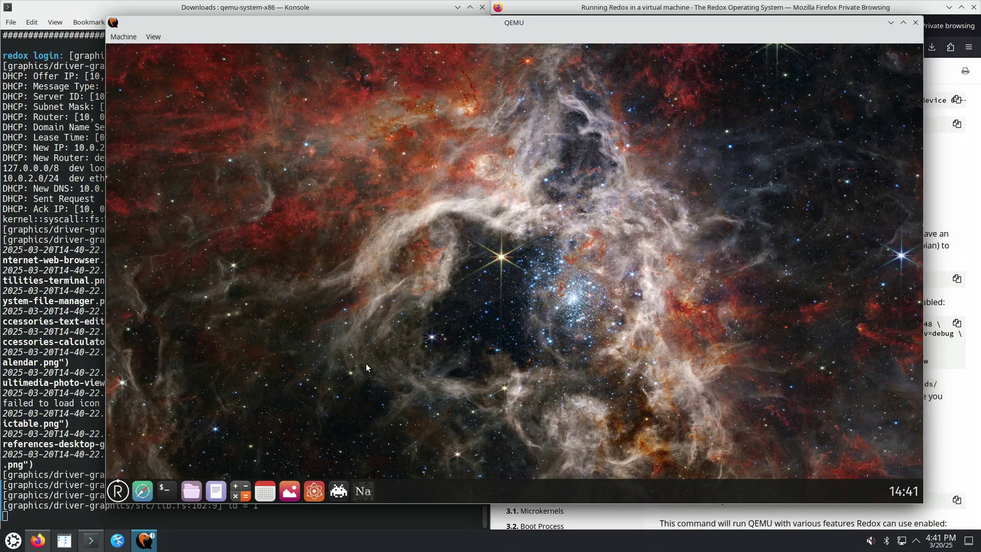
{"action": "left_click", "coordinate": [238, 490]}
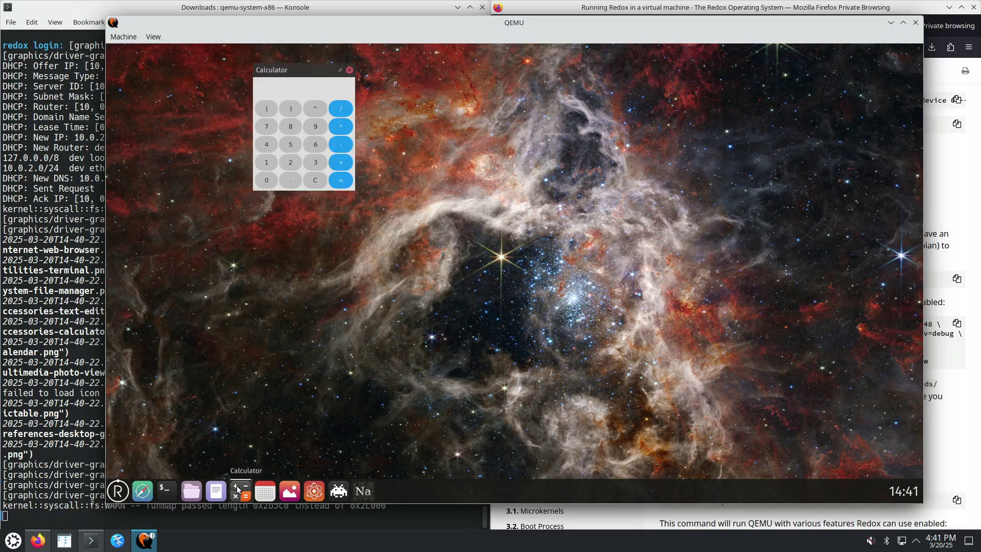
{"action": "left_click_drag", "start_coordinate": [302, 69], "coordinate": [345, 93]}
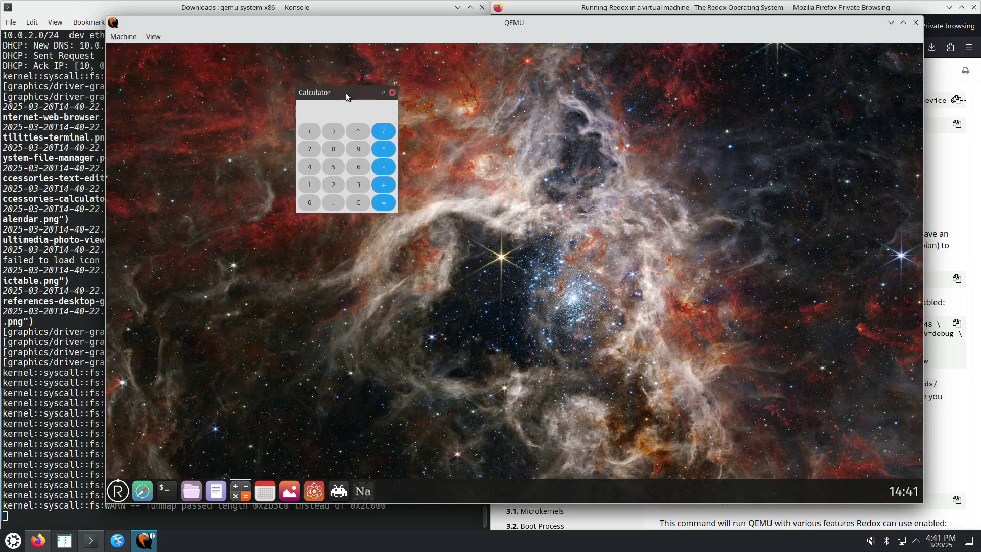
{"action": "left_click_drag", "start_coordinate": [397, 213], "coordinate": [486, 234]}
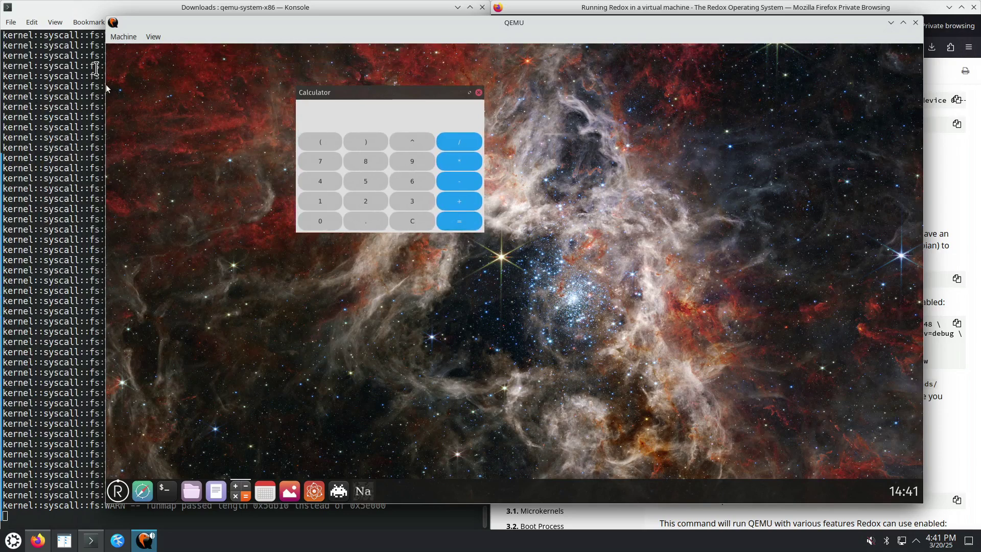
{"action": "left_click", "coordinate": [104, 85]}
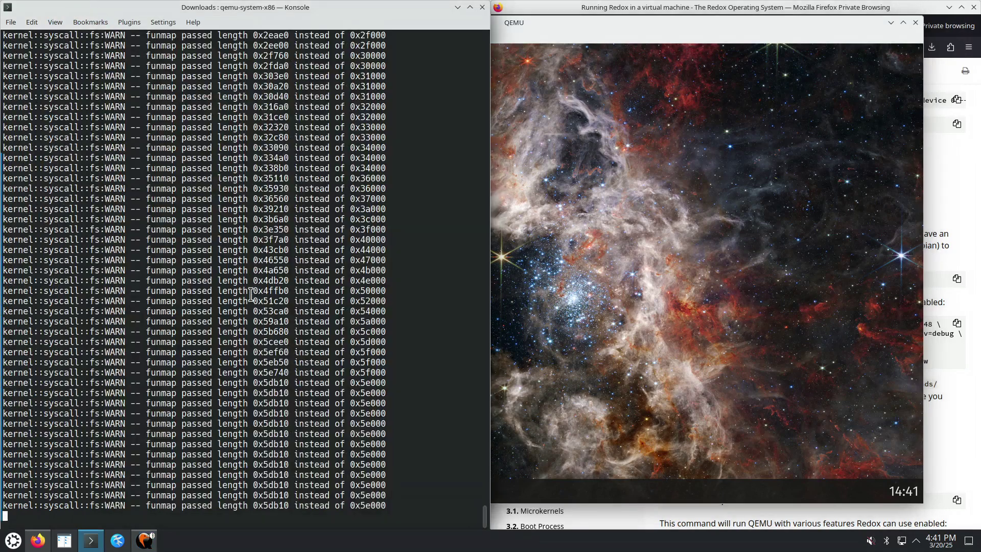
{"action": "scroll", "coordinate": [230, 322], "scroll_direction": "up", "scroll_amount": 15}
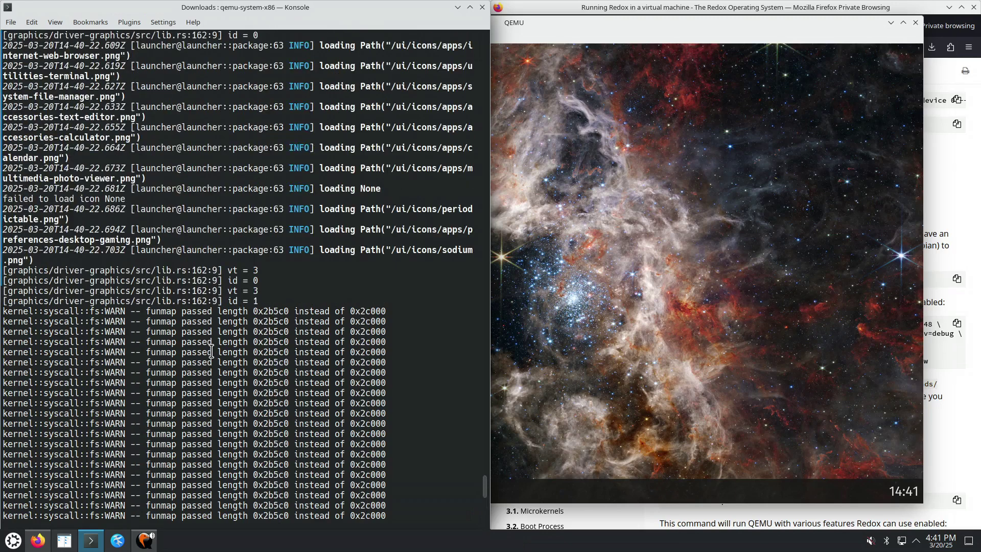
{"action": "scroll", "coordinate": [211, 352], "scroll_direction": "up", "scroll_amount": 6}
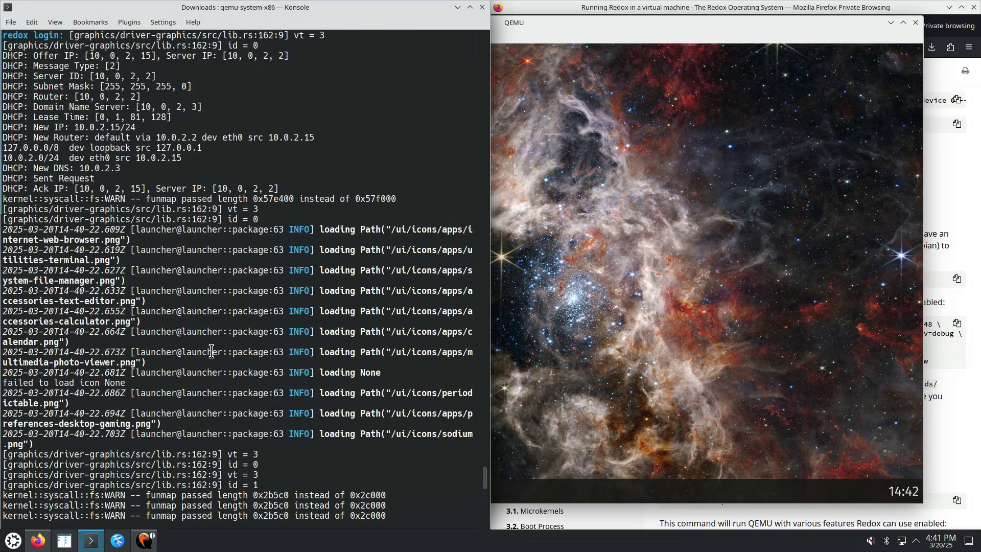
{"action": "scroll", "coordinate": [211, 352], "scroll_direction": "up", "scroll_amount": 6}
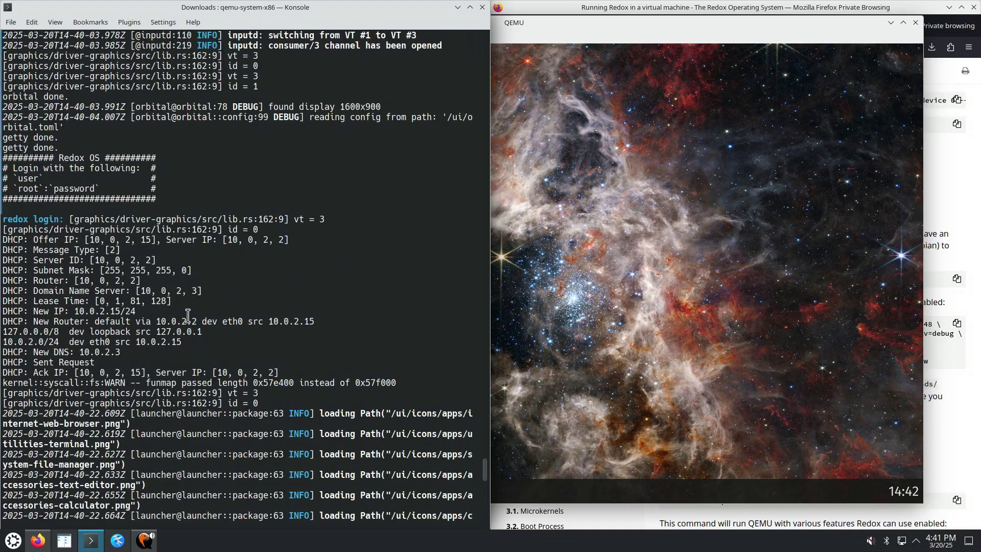
{"action": "scroll", "coordinate": [189, 317], "scroll_direction": "up", "scroll_amount": 2}
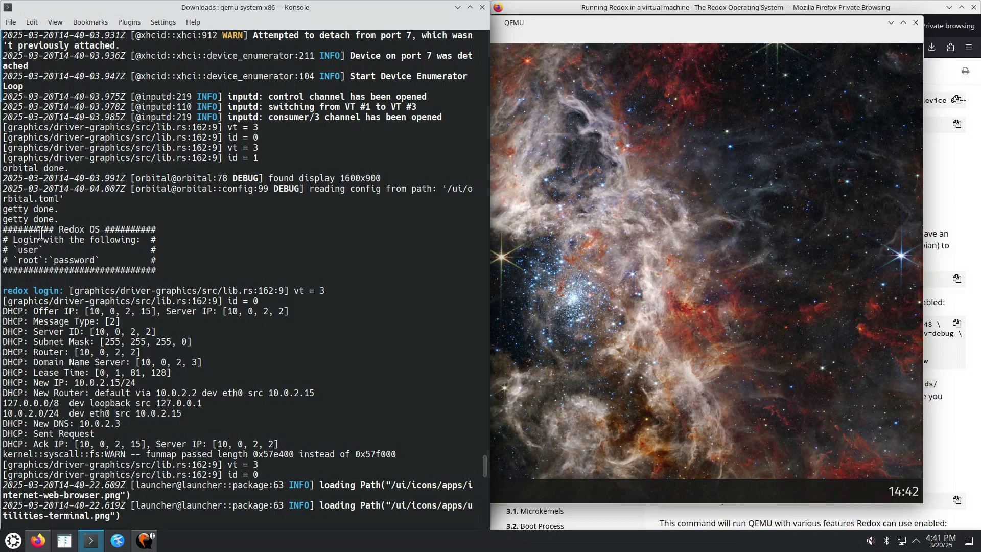
{"action": "left_click_drag", "start_coordinate": [4, 230], "coordinate": [160, 273]}
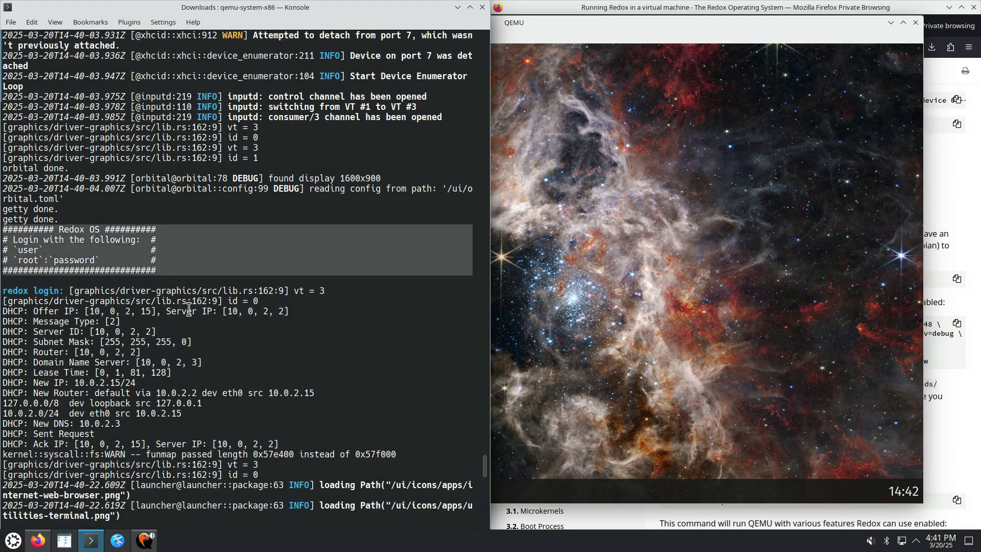
{"action": "scroll", "coordinate": [208, 307], "scroll_direction": "up", "scroll_amount": 4}
{"action": "left_click_drag", "start_coordinate": [217, 291], "coordinate": [352, 291]}
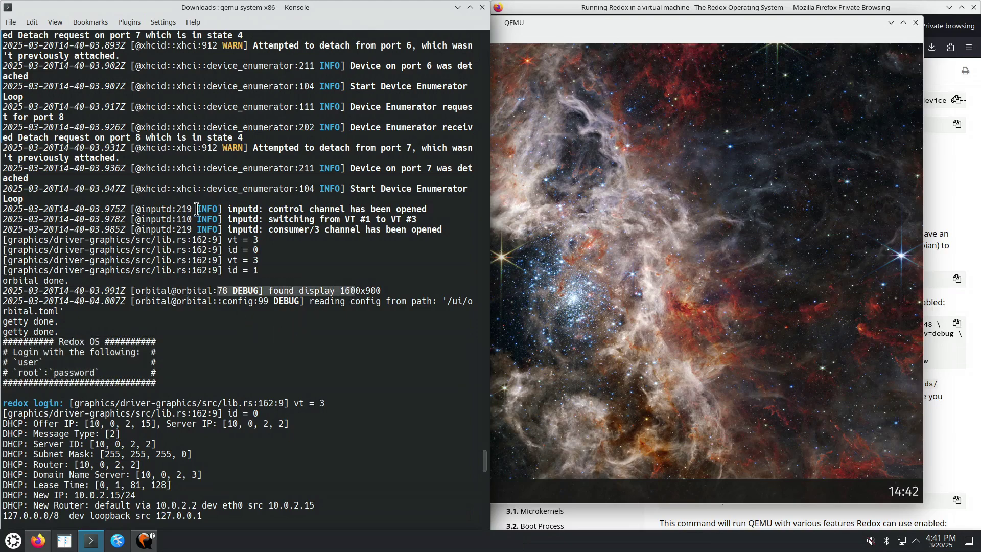
{"action": "left_click_drag", "start_coordinate": [192, 209], "coordinate": [304, 210]}
{"action": "left_click_drag", "start_coordinate": [212, 148], "coordinate": [298, 148]}
{"action": "scroll", "coordinate": [308, 287], "scroll_direction": "up", "scroll_amount": 2}
{"action": "scroll", "coordinate": [308, 287], "scroll_direction": "up", "scroll_amount": 4}
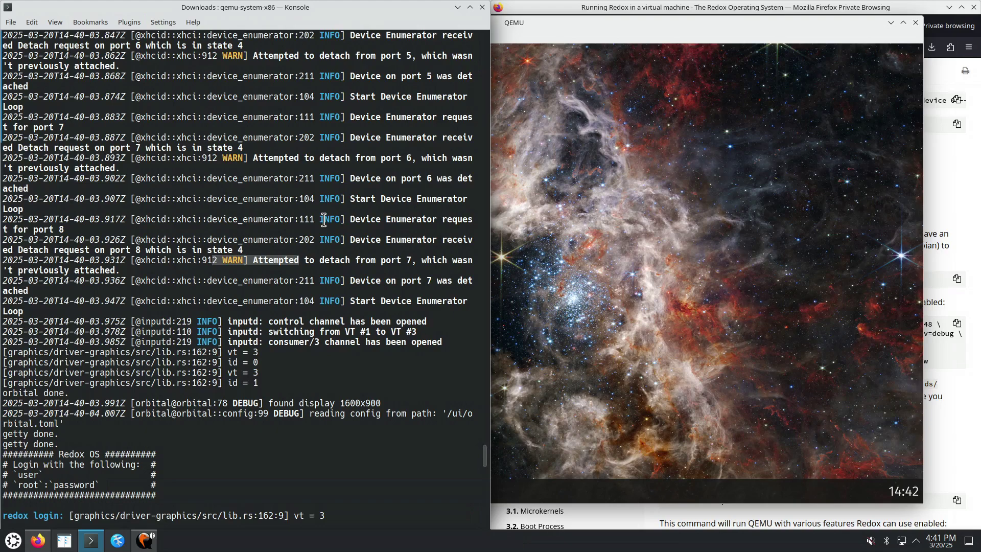
{"action": "scroll", "coordinate": [317, 219], "scroll_direction": "up", "scroll_amount": 5}
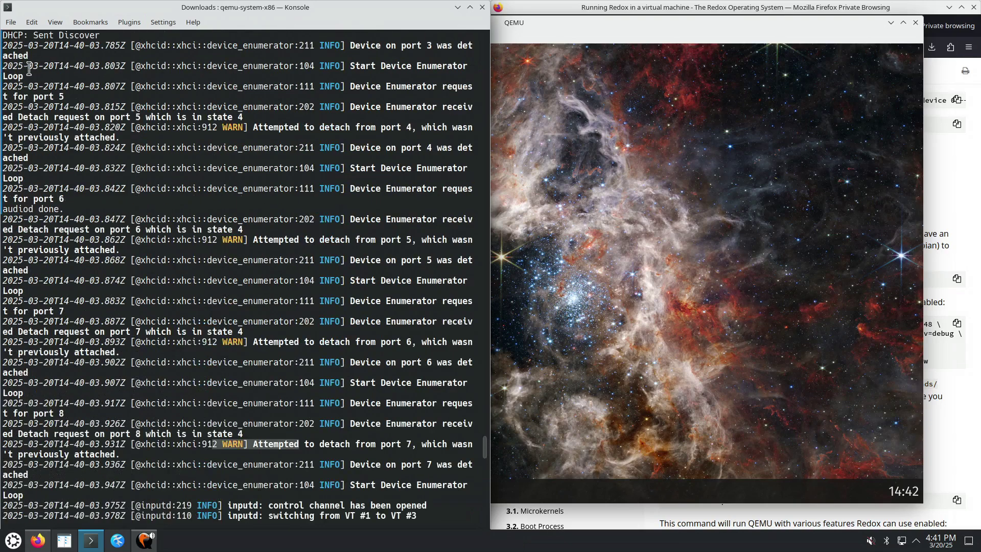
{"action": "left_click_drag", "start_coordinate": [20, 67], "coordinate": [75, 67]}
{"action": "triple_click", "coordinate": [354, 66]}
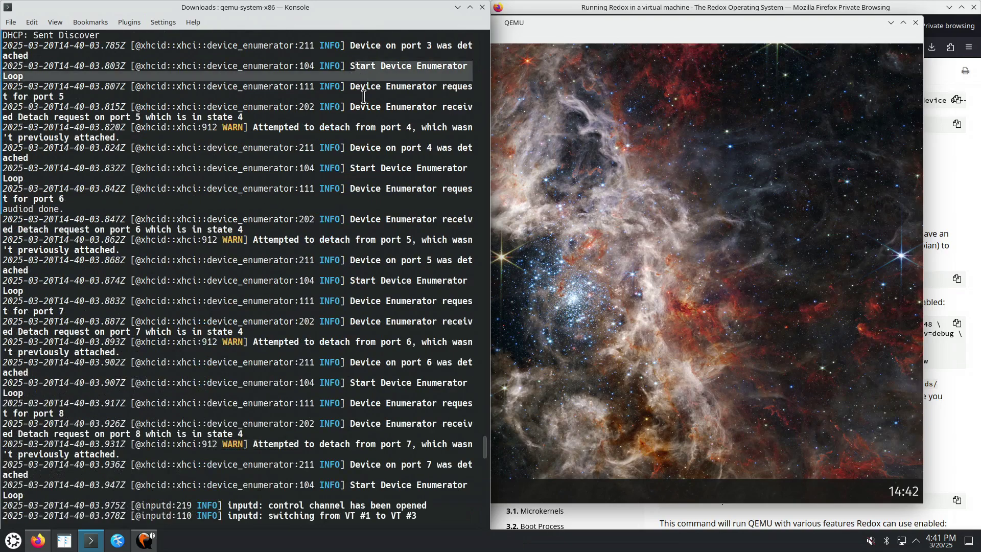
{"action": "left_click_drag", "start_coordinate": [299, 66], "coordinate": [136, 66]}
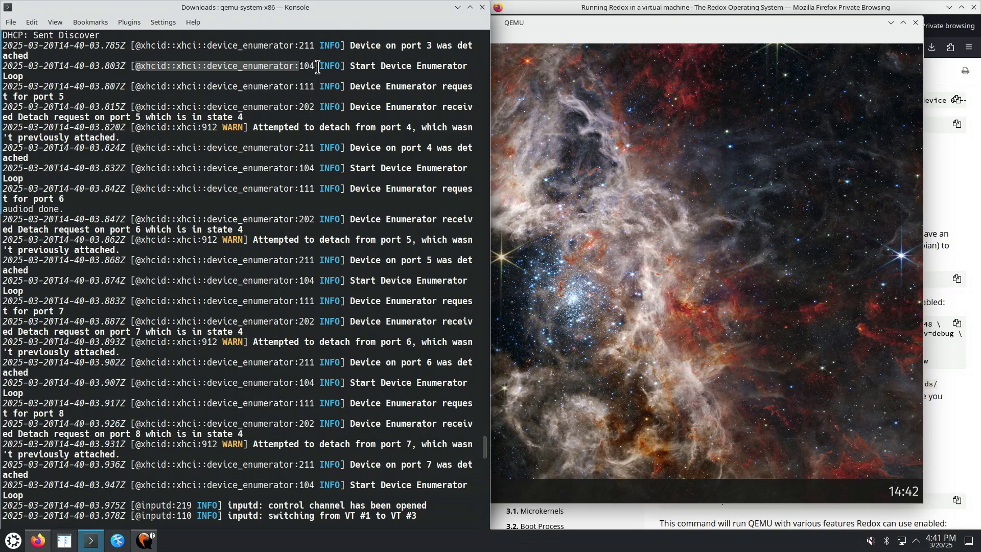
{"action": "left_click_drag", "start_coordinate": [313, 65], "coordinate": [299, 65]}
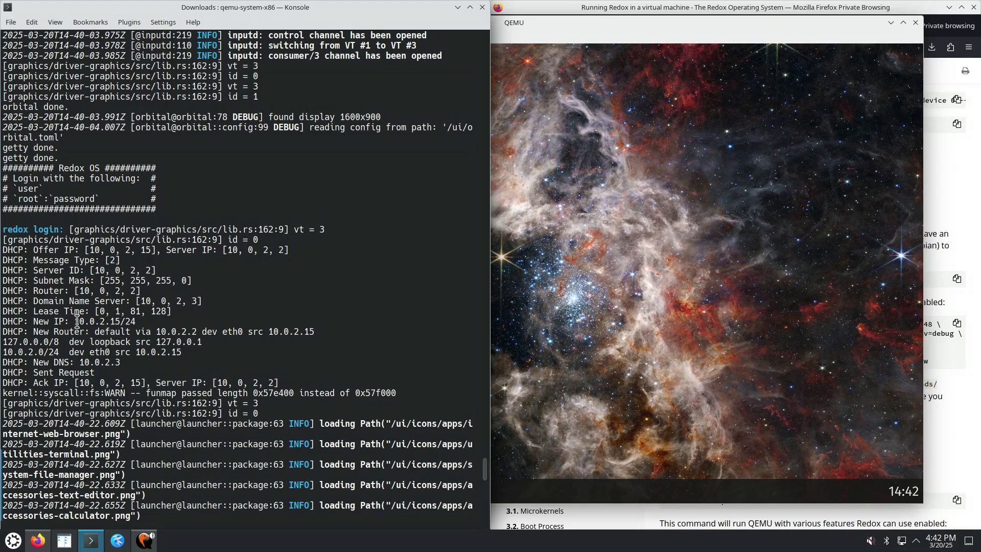
{"action": "left_click_drag", "start_coordinate": [77, 321], "coordinate": [135, 322]}
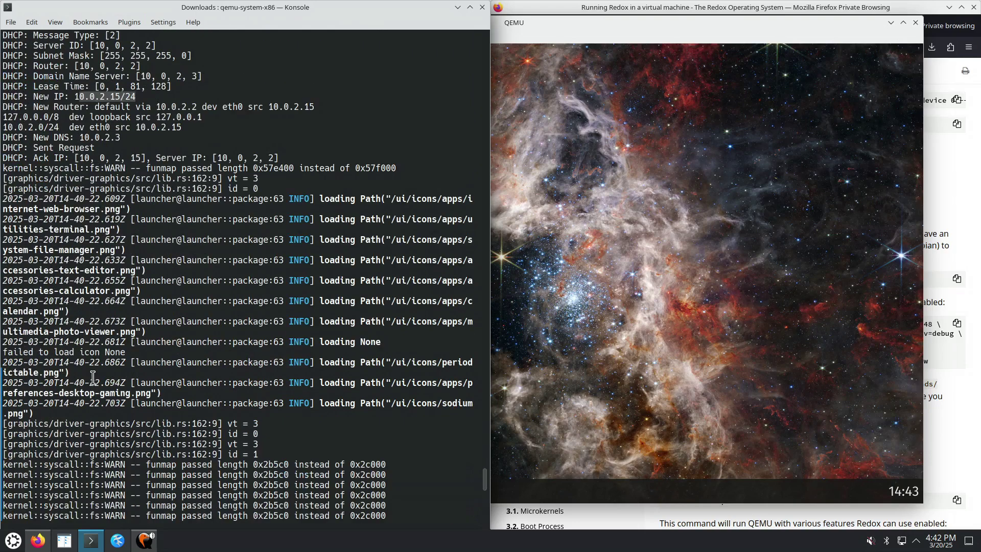
{"action": "left_click", "coordinate": [98, 229]}
{"action": "double_click", "coordinate": [98, 229]}
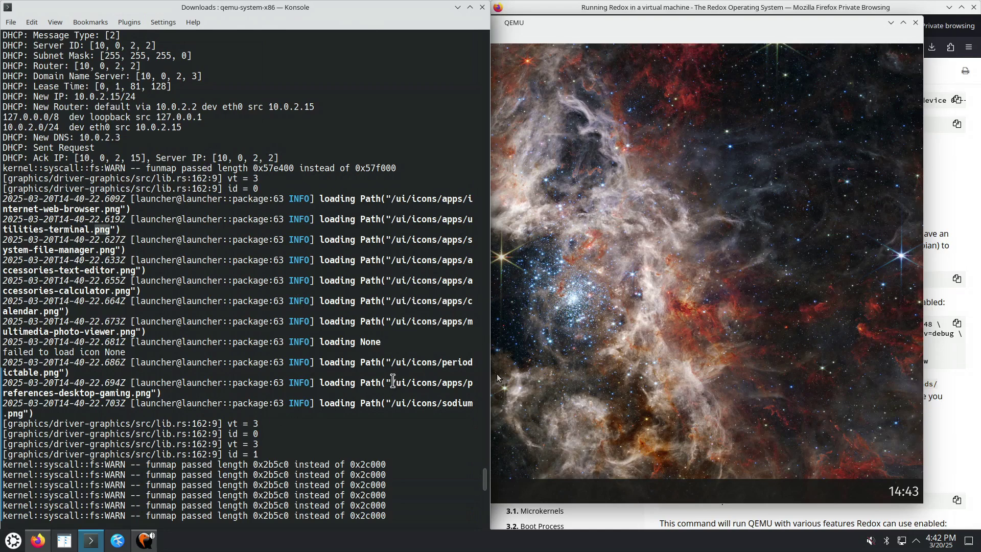
{"action": "left_click_drag", "start_coordinate": [391, 383], "coordinate": [468, 384]}
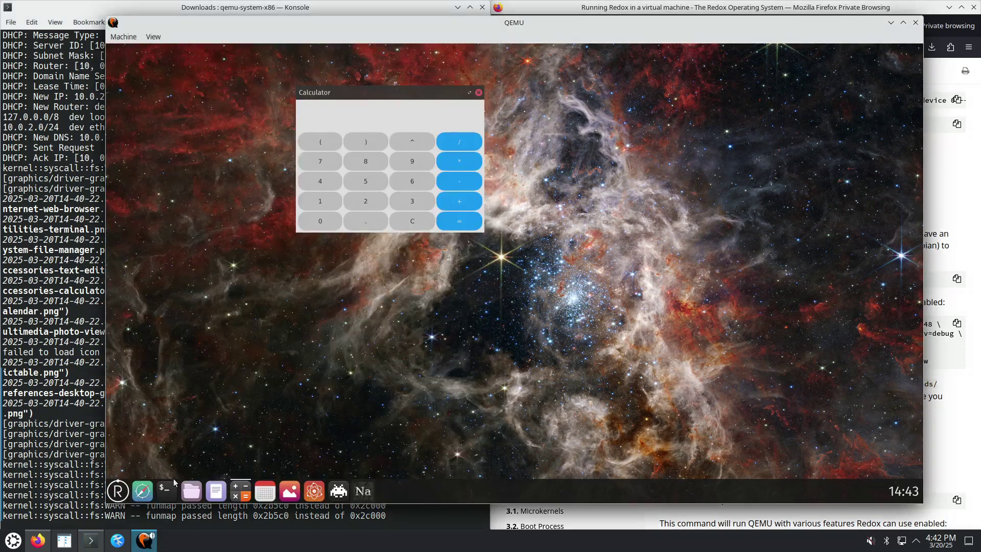
{"action": "left_click", "coordinate": [164, 490]}
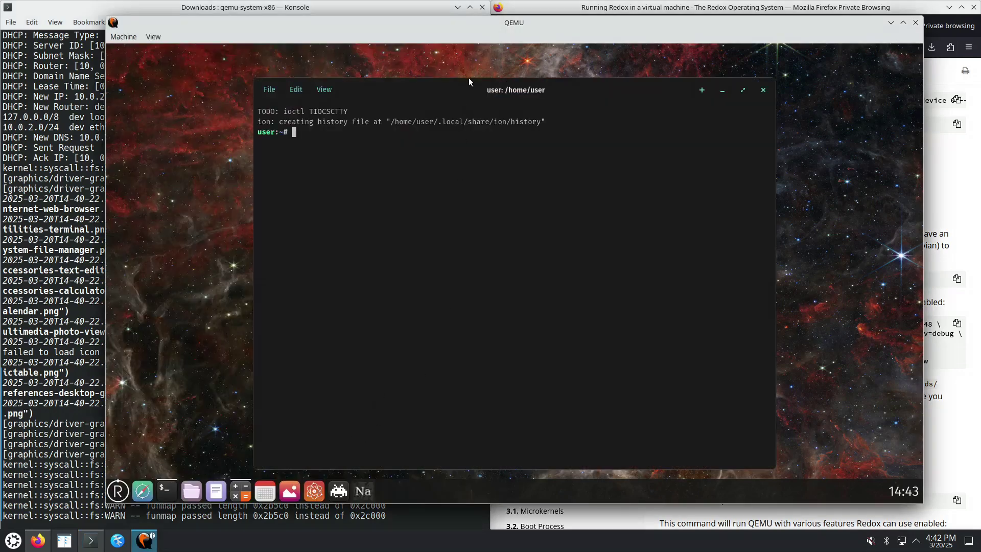
{"action": "left_click_drag", "start_coordinate": [468, 82], "coordinate": [616, 88]}
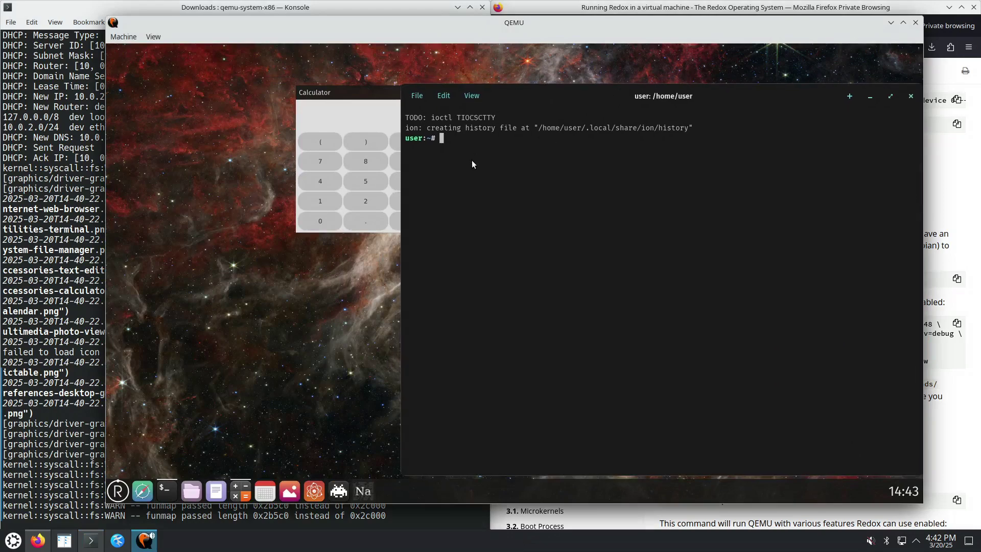
{"action": "left_click", "coordinate": [471, 96]}
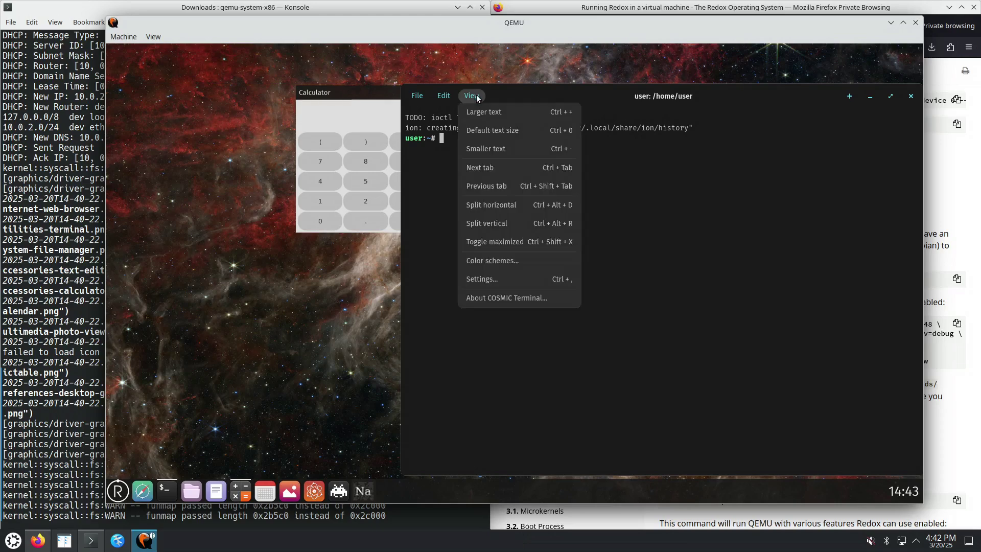
{"action": "left_click", "coordinate": [494, 301]}
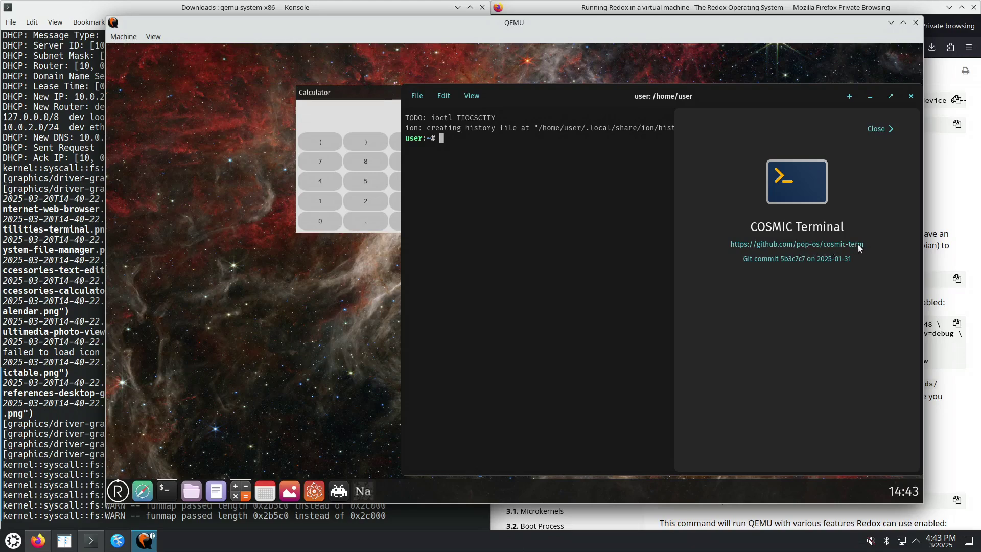
{"action": "left_click", "coordinate": [834, 247]}
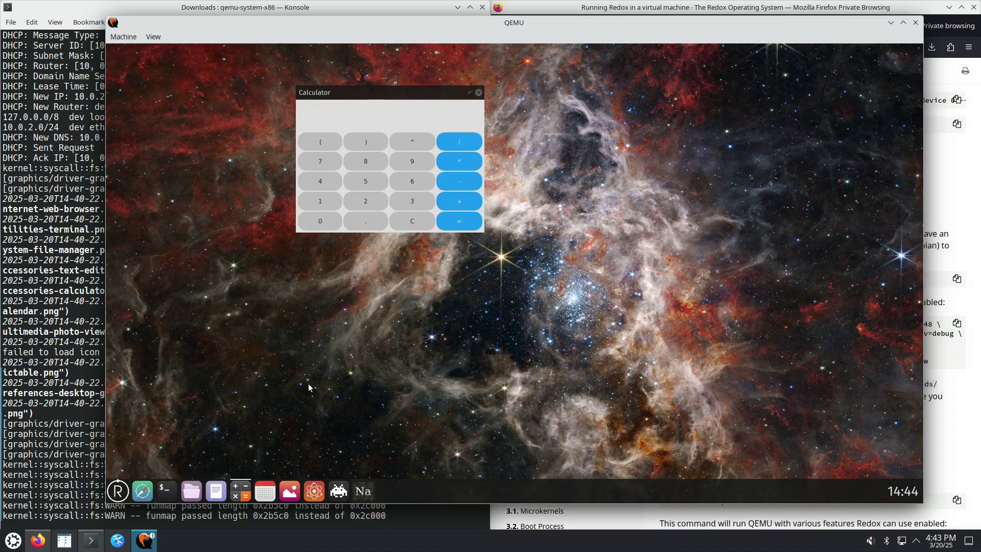
Highlight the /bin/cosmic-term invalid opcode crash and exit status 9 lines in Konsole, then raise QEMU
{"action": "key", "text": "alt+Tab"}
{"action": "key", "text": "alt+Tab"}
{"action": "left_click", "coordinate": [78, 390]}
{"action": "scroll", "coordinate": [120, 407], "scroll_direction": "down", "scroll_amount": 20}
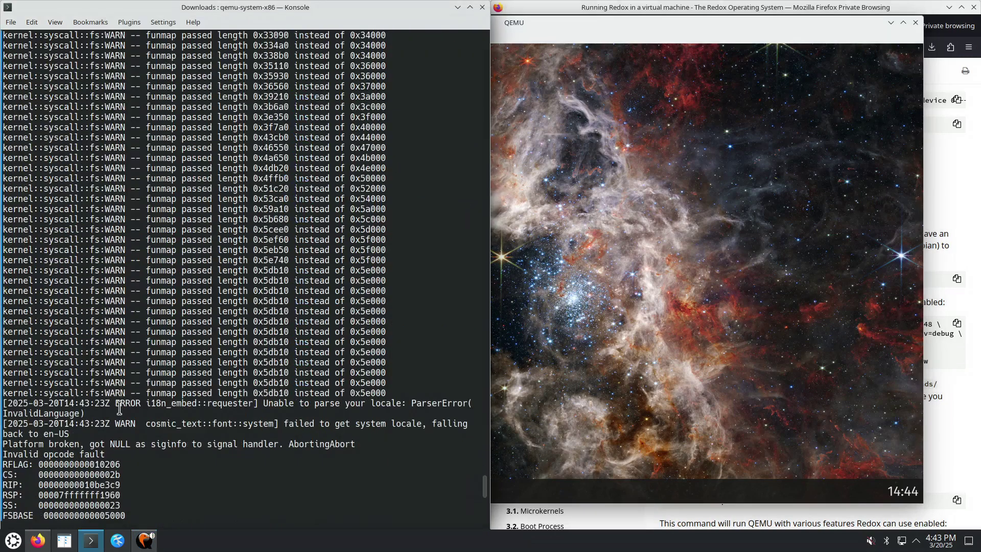
{"action": "scroll", "coordinate": [120, 408], "scroll_direction": "down", "scroll_amount": 13}
{"action": "scroll", "coordinate": [112, 408], "scroll_direction": "up", "scroll_amount": 6}
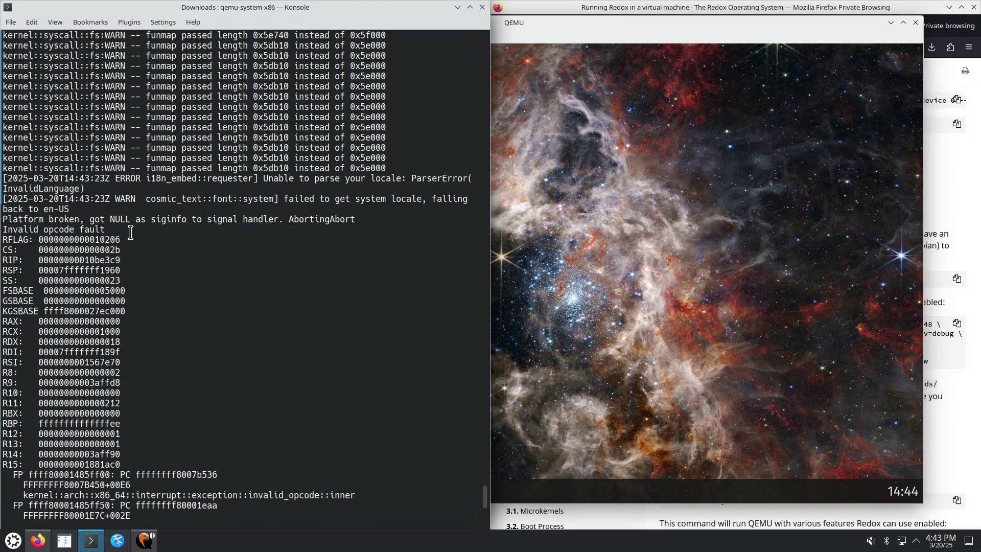
{"action": "scroll", "coordinate": [128, 235], "scroll_direction": "down", "scroll_amount": 3}
{"action": "scroll", "coordinate": [122, 238], "scroll_direction": "down", "scroll_amount": 6}
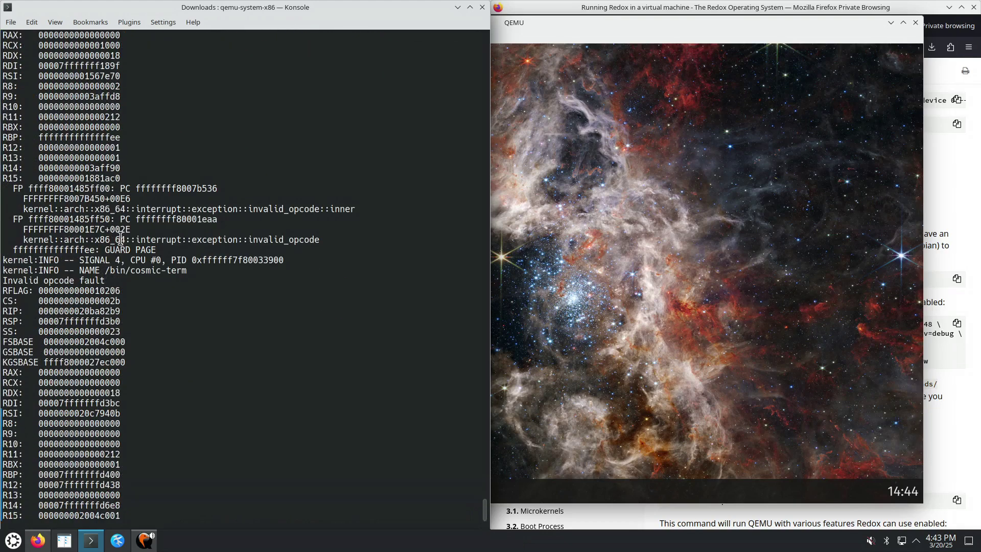
{"action": "triple_click", "coordinate": [41, 271]}
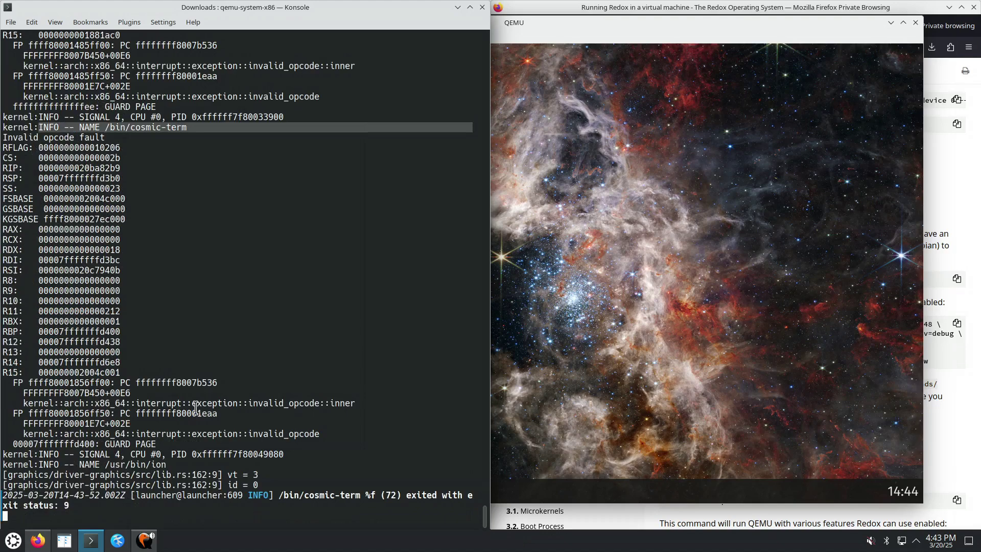
{"action": "left_click_drag", "start_coordinate": [380, 496], "coordinate": [474, 496]}
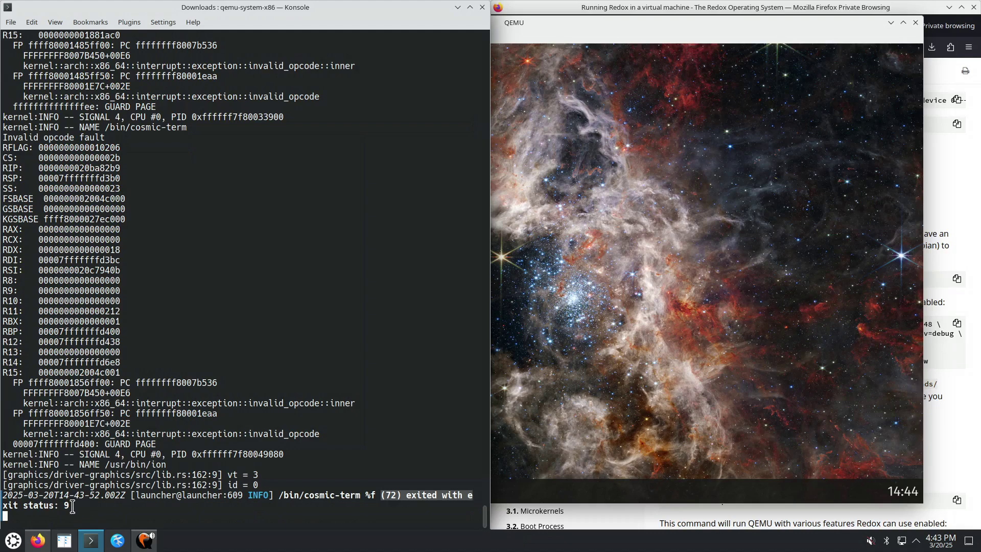
{"action": "left_click", "coordinate": [72, 505]}
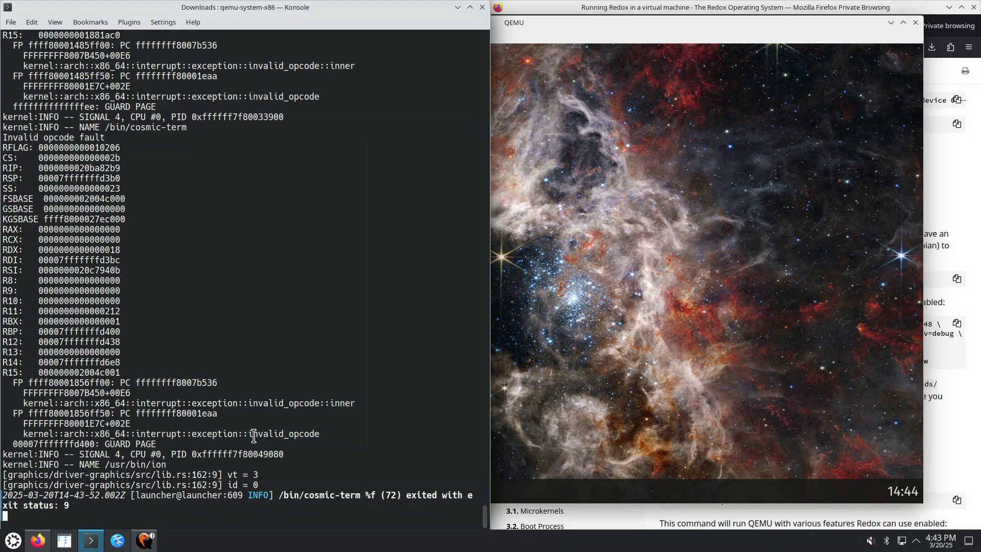
{"action": "left_click_drag", "start_coordinate": [254, 433], "coordinate": [324, 432]}
{"action": "left_click", "coordinate": [504, 358]}
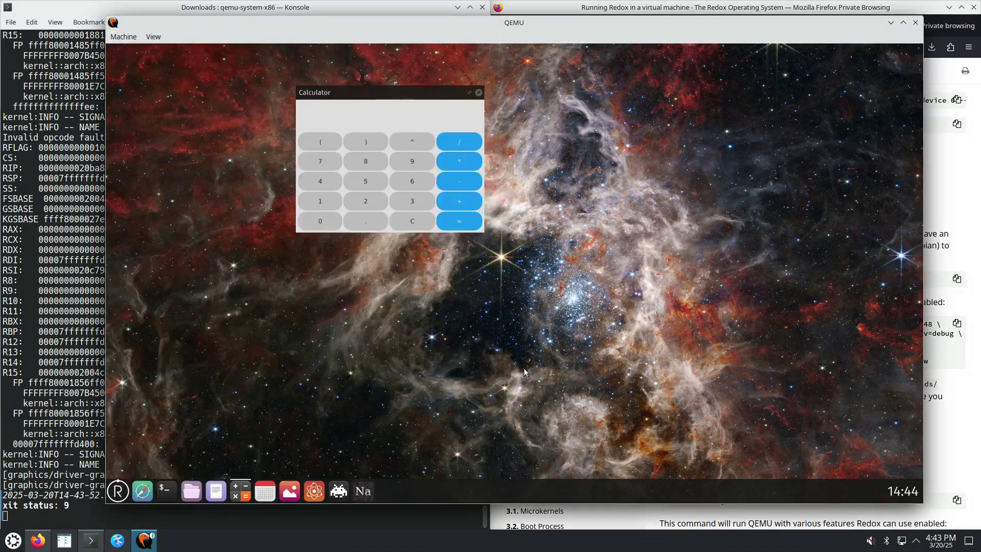
Open COSMIC Terminal from the Redox dock, placing it right of the Calculator moved to the upper left
{"action": "left_click", "coordinate": [165, 491]}
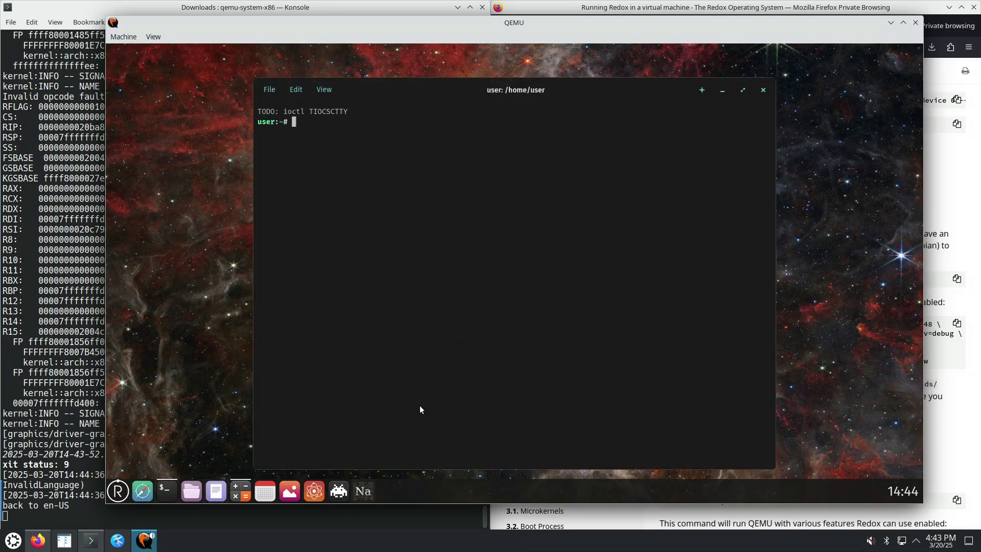
{"action": "left_click_drag", "start_coordinate": [419, 87], "coordinate": [479, 94]}
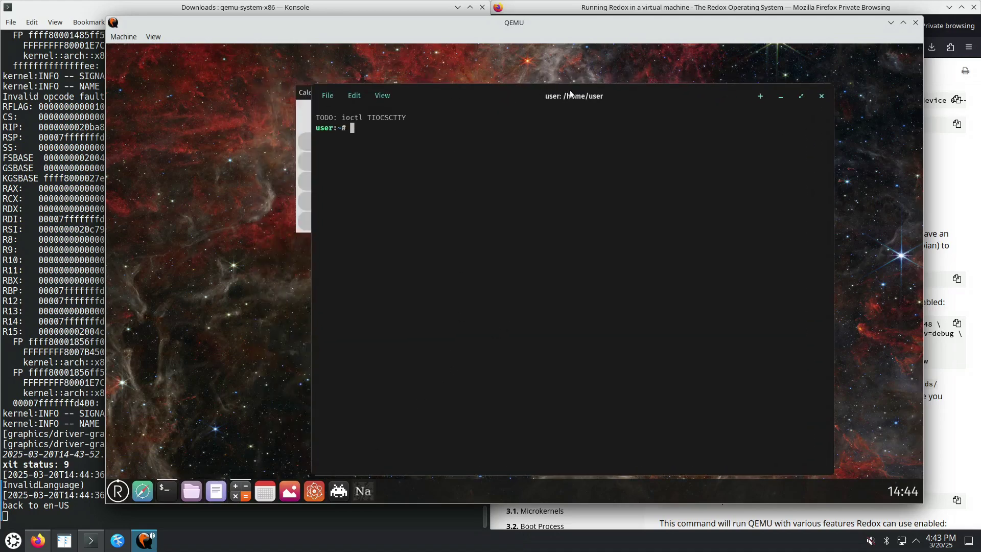
{"action": "left_click_drag", "start_coordinate": [553, 89], "coordinate": [642, 86]}
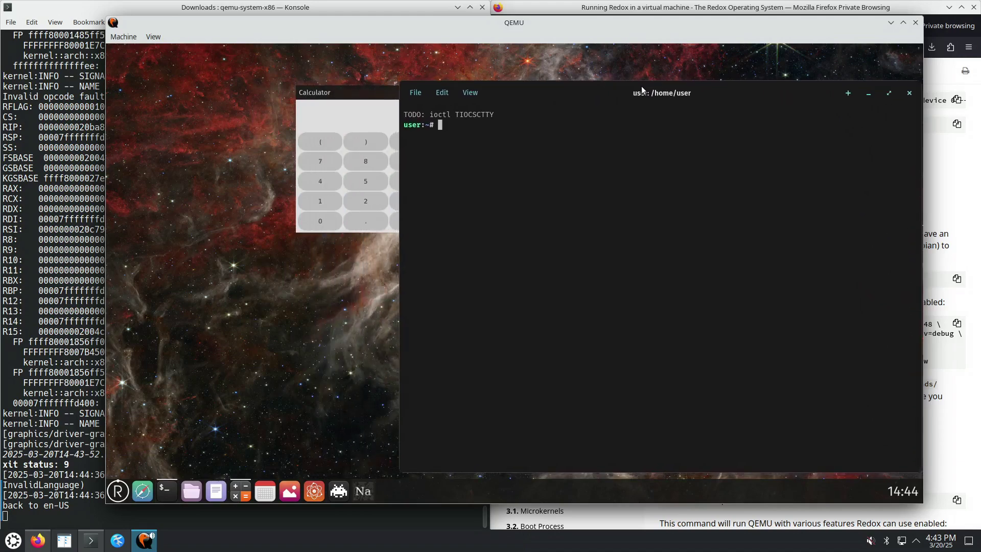
{"action": "left_click_drag", "start_coordinate": [345, 94], "coordinate": [162, 82]}
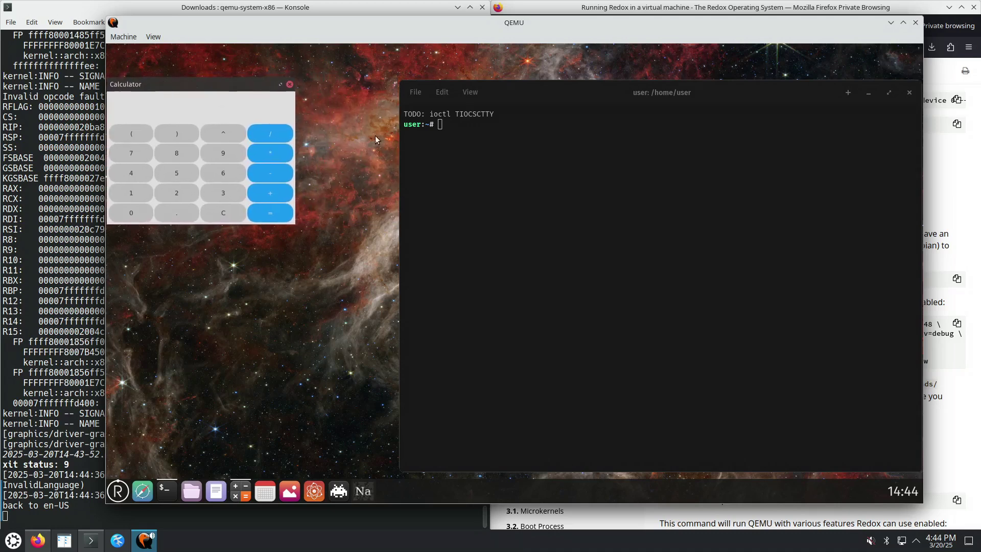
{"action": "left_click", "coordinate": [485, 161]}
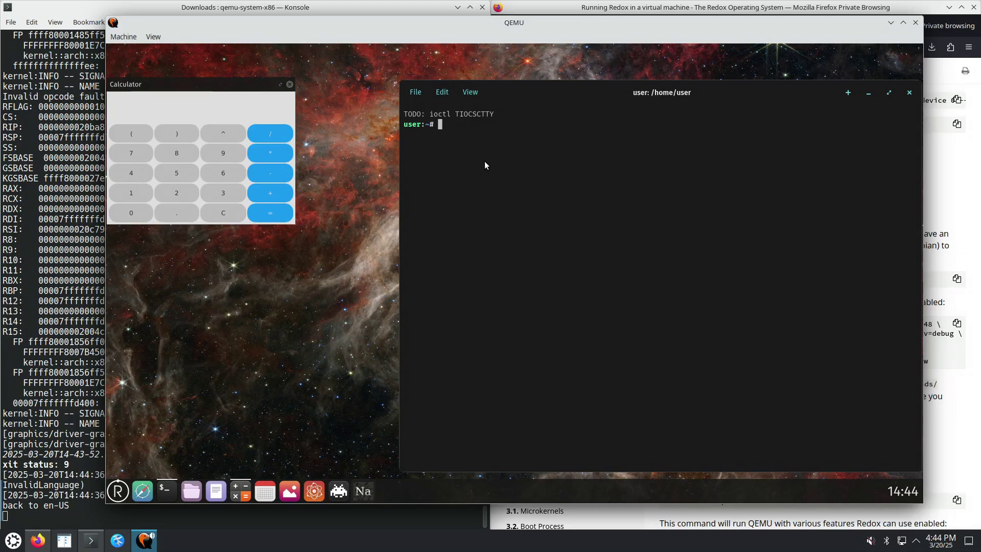
Run ls --help in the Redox terminal, then run ls -h
{"action": "type", "text": "ls --help"}
{"action": "key", "text": "Return"}
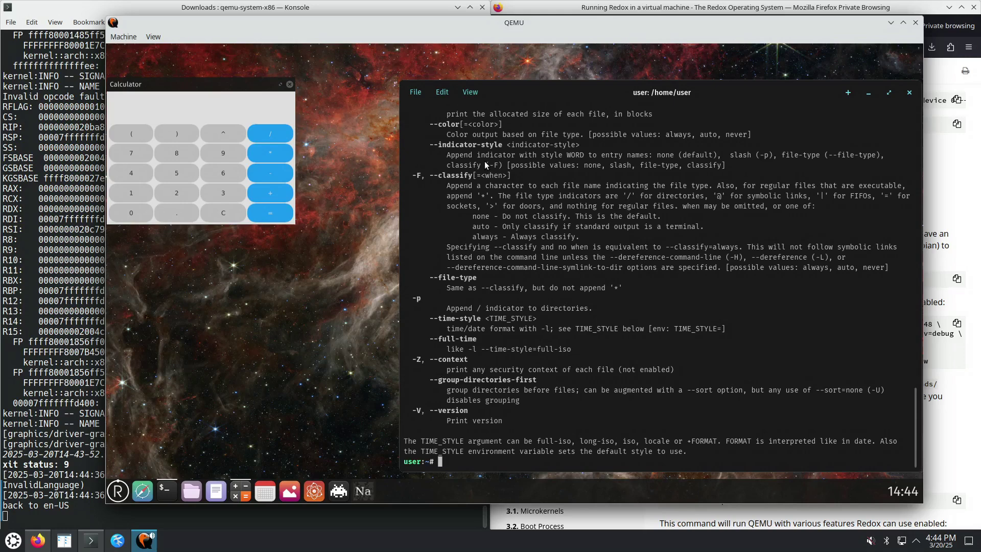
{"action": "key", "text": "Up"}
{"action": "key", "text": "BackSpace"}
{"action": "key", "text": "BackSpace"}
{"action": "key", "text": "BackSpace"}
{"action": "key", "text": "BackSpace"}
{"action": "key", "text": "BackSpace"}
{"action": "type", "text": "h"}
{"action": "key", "text": "Return"}
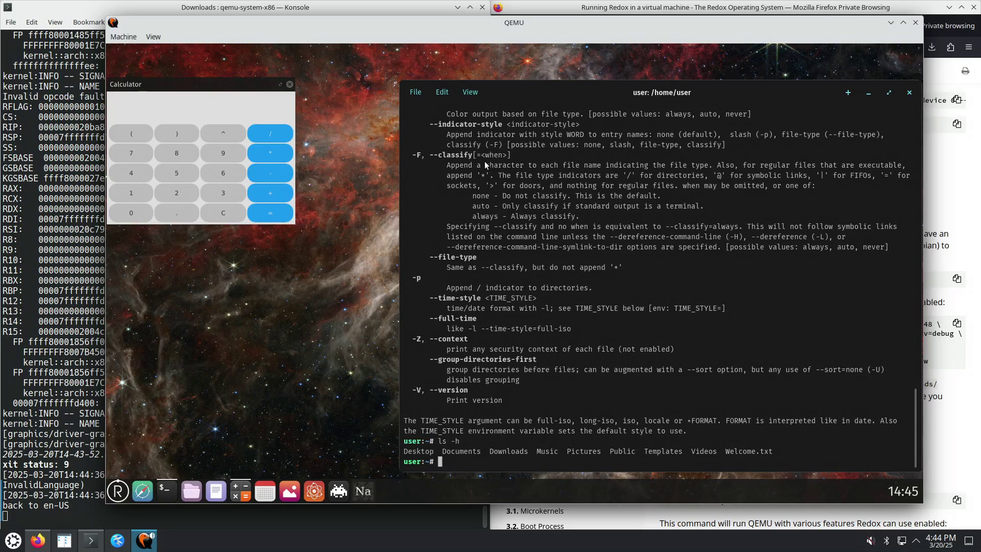
Edit the recalled command to ls -la ~ and run it to list the home folder with hidden entries
{"action": "key", "text": "Up"}
{"action": "key", "text": "Left"}
{"action": "key", "text": "Left"}
{"action": "key", "text": "Right"}
{"action": "key", "text": "Delete"}
{"action": "type", "text": "la ~"}
{"action": "key", "text": "Return"}
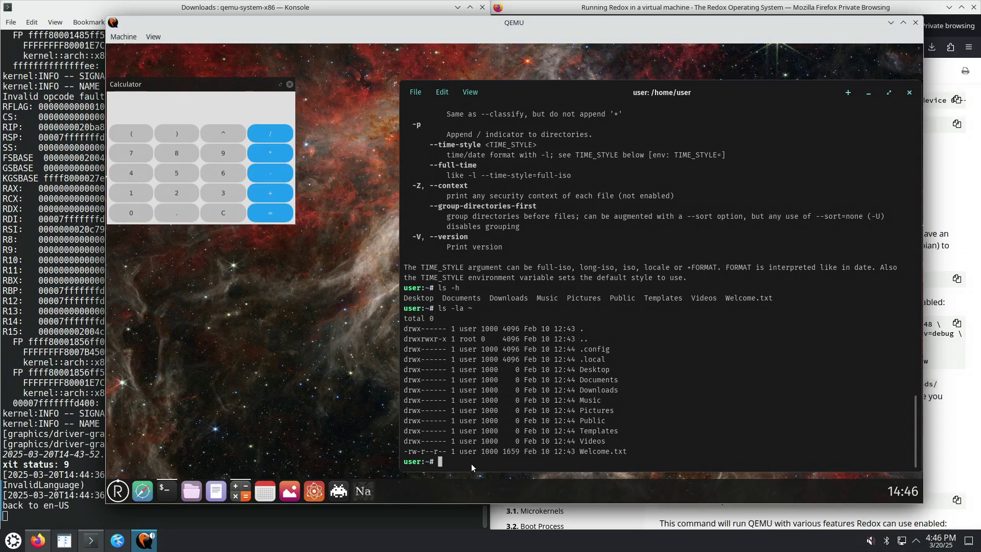
Change the recalled command to ls -la / and run it to list the root directory
{"action": "key", "text": "Up"}
{"action": "key", "text": "Delete"}
{"action": "type", "text": "/"}
{"action": "key", "text": "Return"}
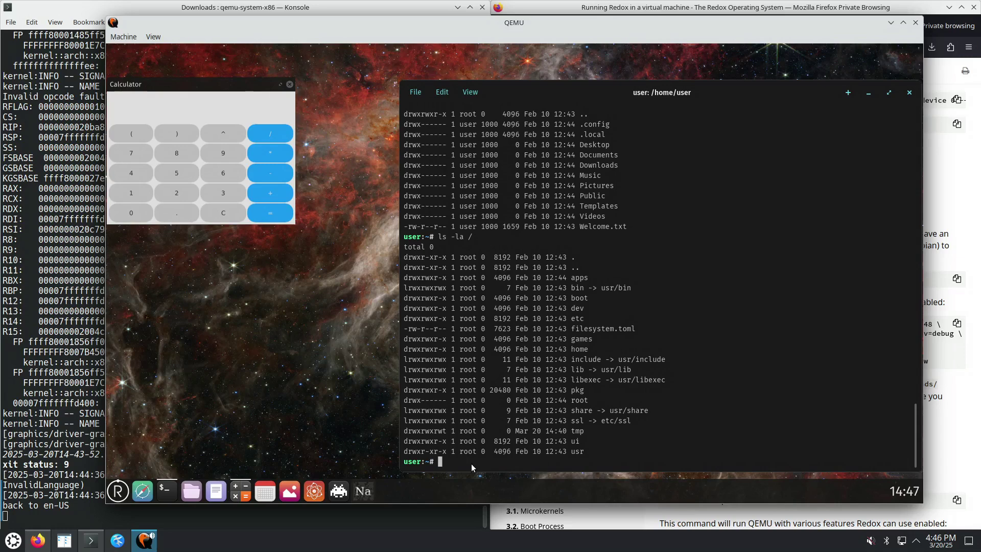
Launch /bin/cosmic-term from the shell using Tab completion, then close the new terminal window
{"action": "type", "text": "/bi"}
{"action": "key", "text": "Tab"}
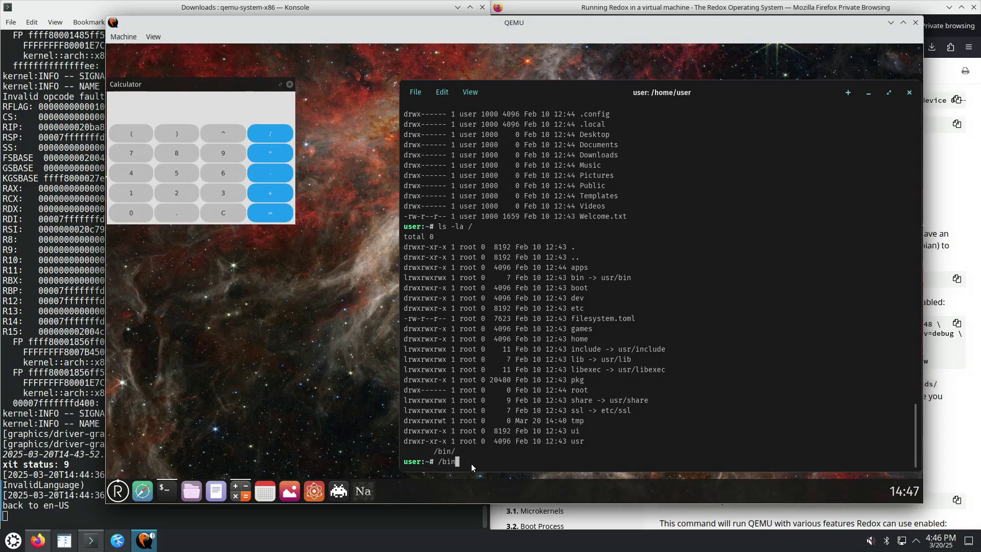
{"action": "type", "text": "/cos"}
{"action": "key", "text": "Tab"}
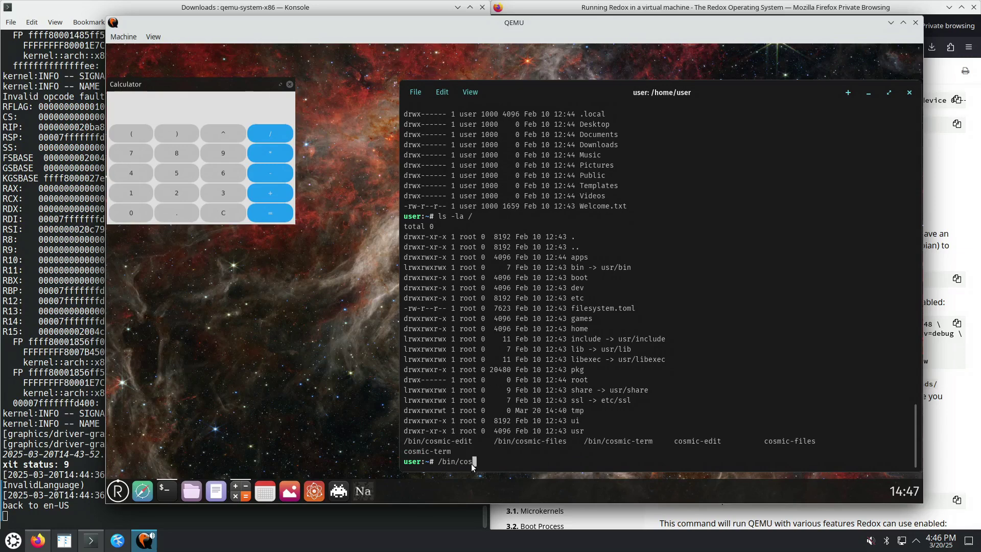
{"action": "type", "text": "i"}
{"action": "key", "text": "BackSpace"}
{"action": "type", "text": "mi"}
{"action": "key", "text": "Tab"}
{"action": "key", "text": "Tab"}
{"action": "key", "text": "Tab"}
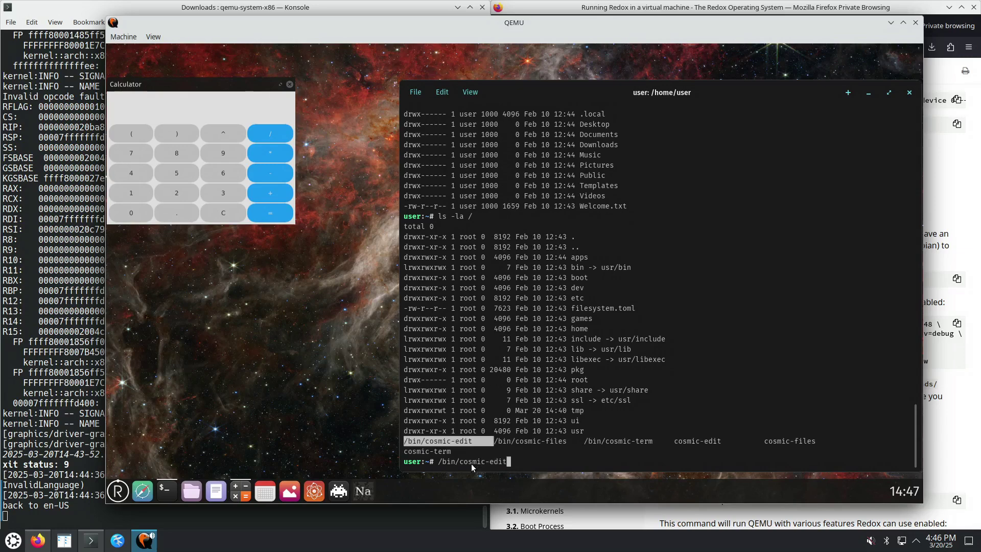
{"action": "key", "text": "Tab"}
{"action": "key", "text": "Tab"}
{"action": "key", "text": "Tab"}
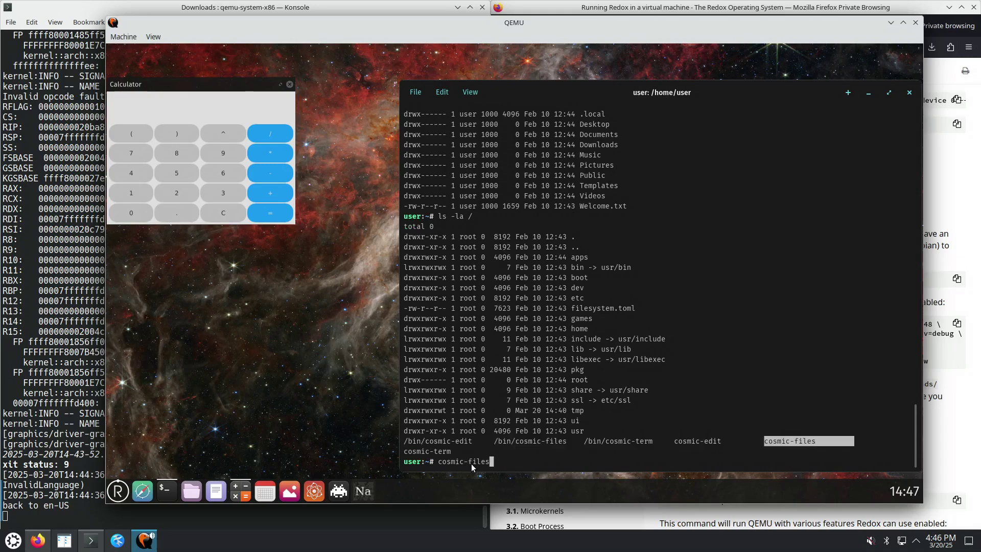
{"action": "key", "text": "Tab"}
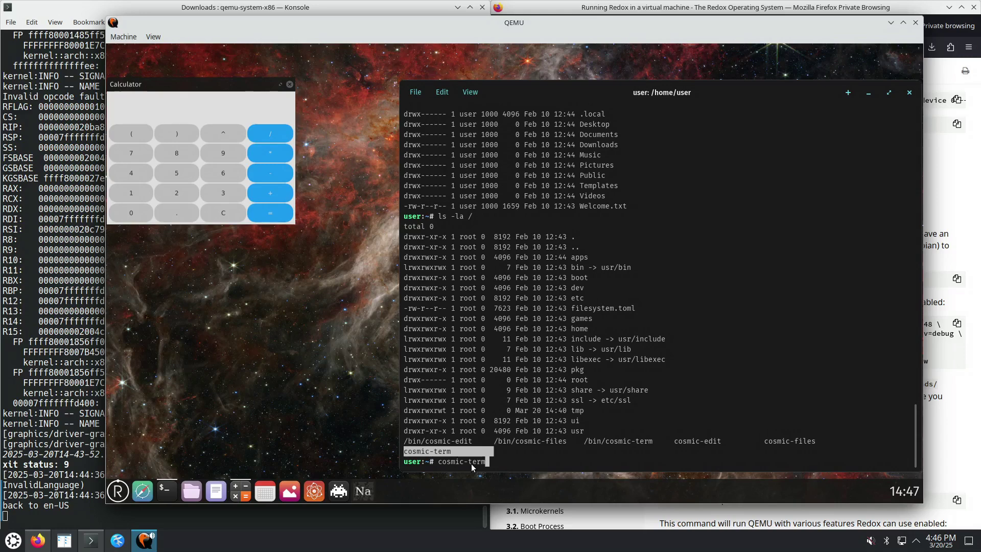
{"action": "key", "text": "Home"}
{"action": "type", "text": "/bi"}
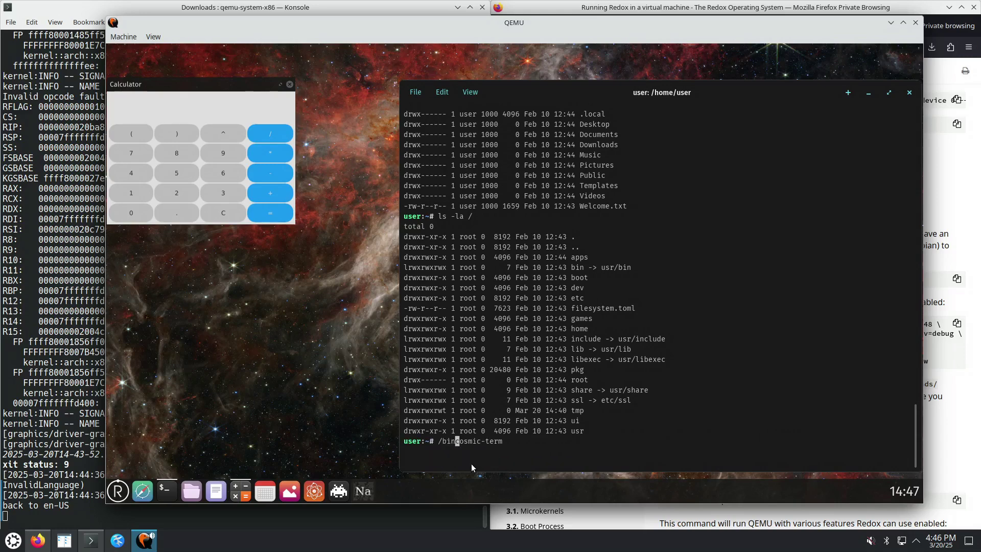
{"action": "type", "text": "n/"}
{"action": "key", "text": "Return"}
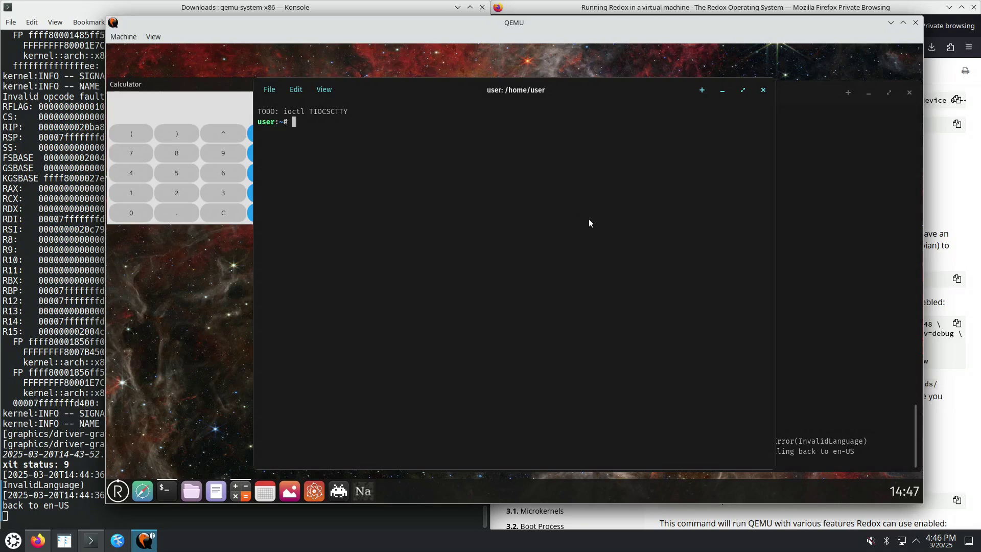
{"action": "left_click", "coordinate": [762, 90]}
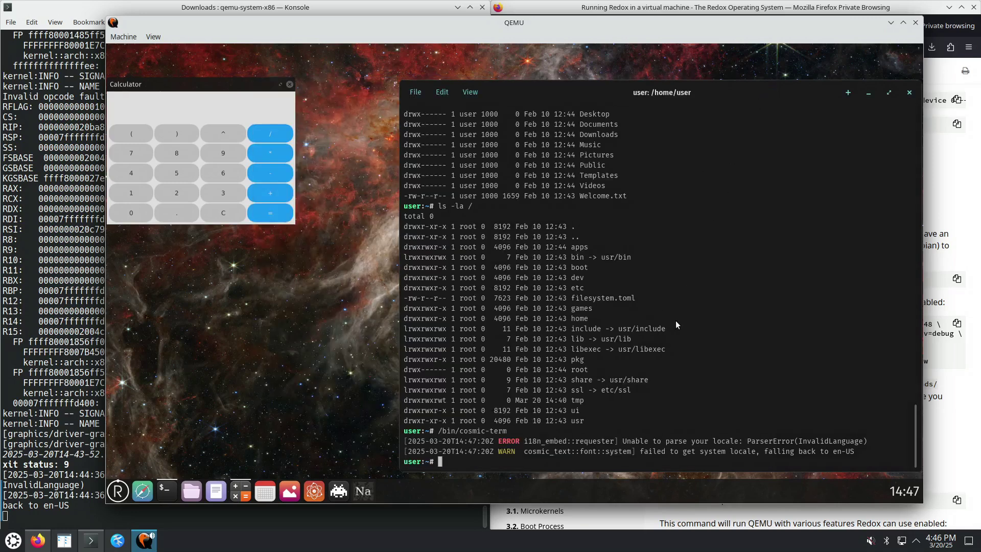
Run set and env to display the shell and environment variables
{"action": "type", "text": "set"}
{"action": "key", "text": "Return"}
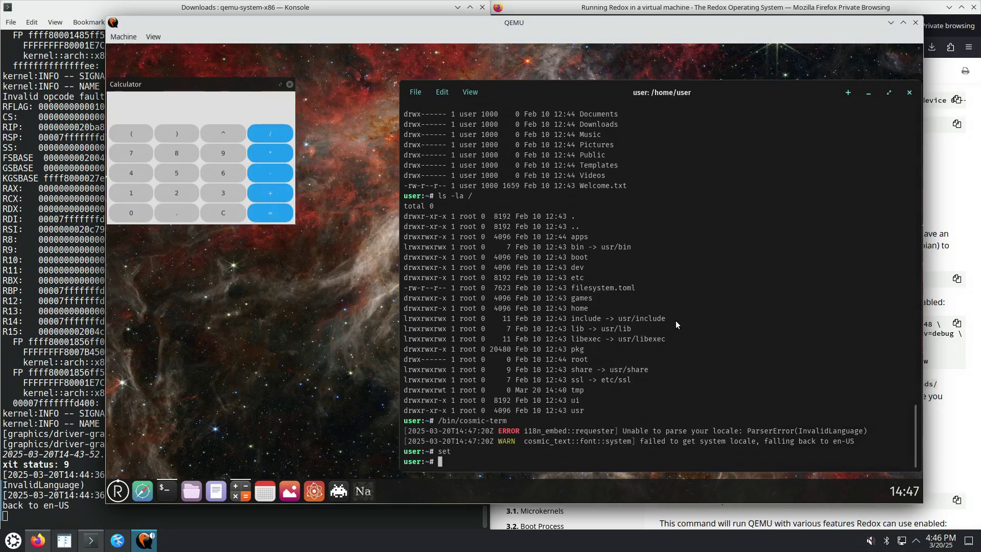
{"action": "type", "text": "env"}
{"action": "key", "text": "Return"}
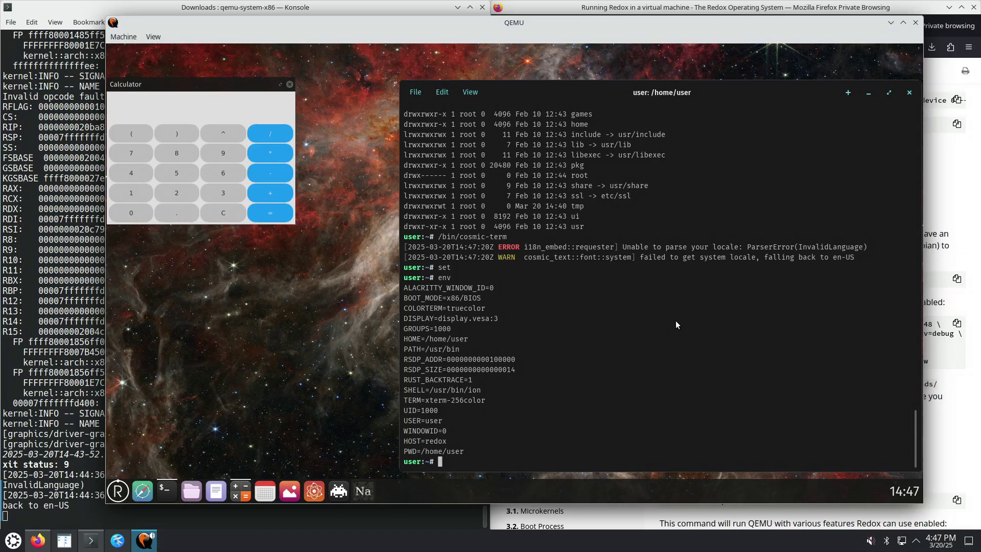
Check the user's groups, current user name ('user') and working directory (/home/user)
{"action": "type", "text": "groups"}
{"action": "key", "text": "Return"}
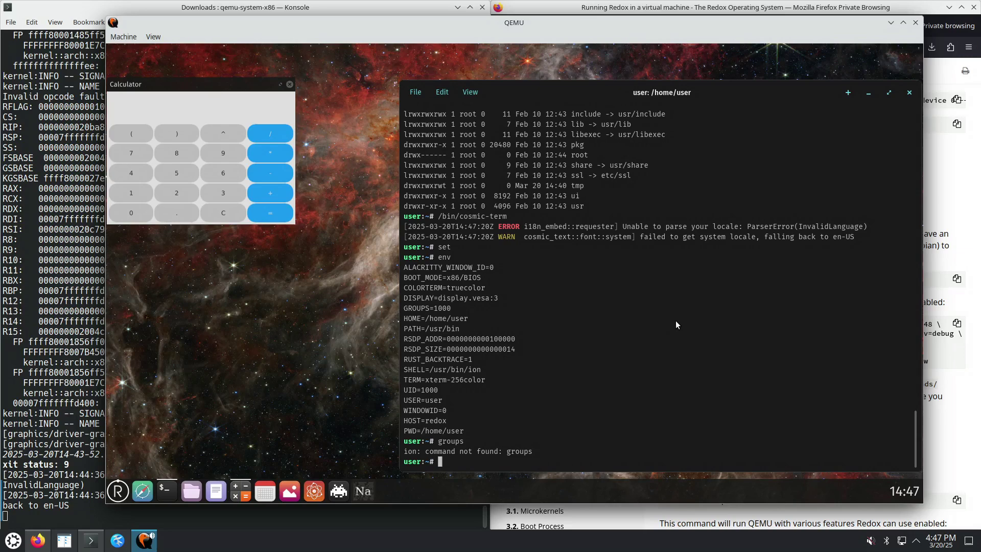
{"action": "type", "text": "whoami"}
{"action": "key", "text": "Return"}
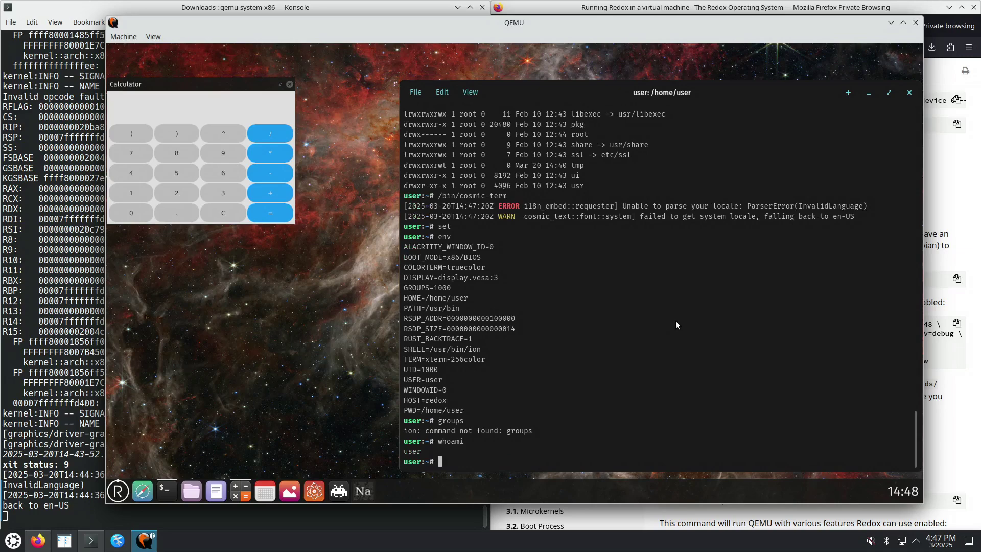
{"action": "type", "text": "pwd"}
{"action": "key", "text": "Return"}
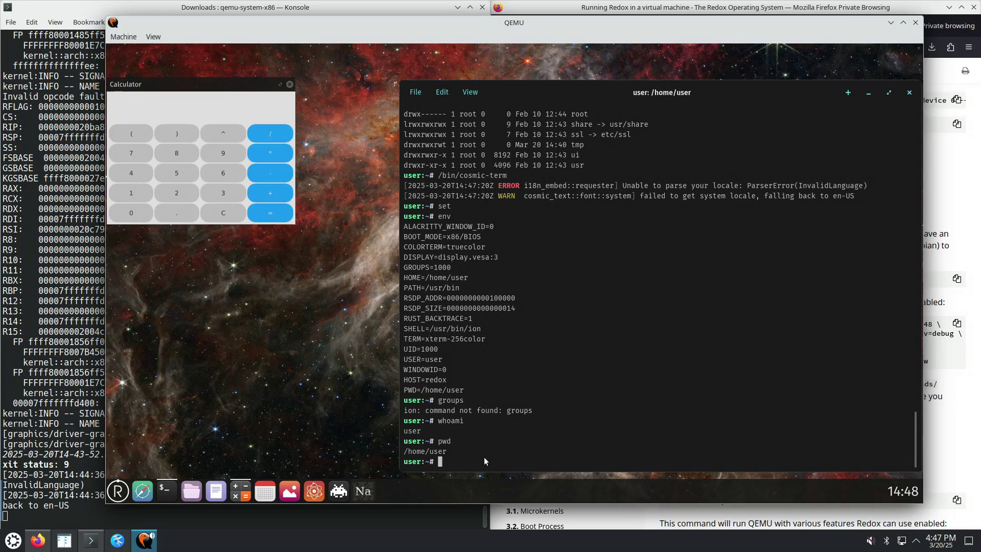
Start a nested ion shell and list the running processes with ps
{"action": "type", "text": "ion"}
{"action": "key", "text": "Return"}
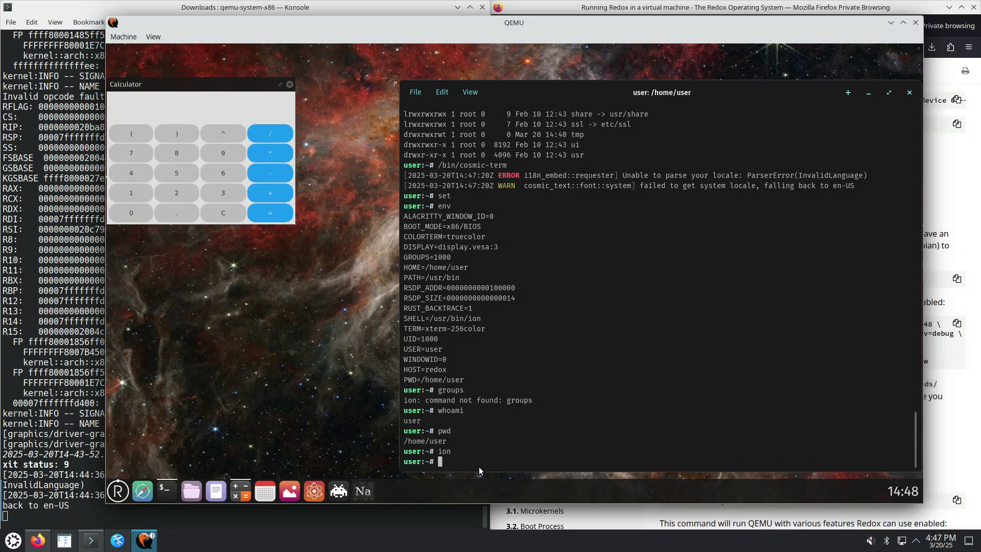
{"action": "type", "text": "ps au"}
{"action": "key", "text": "Return"}
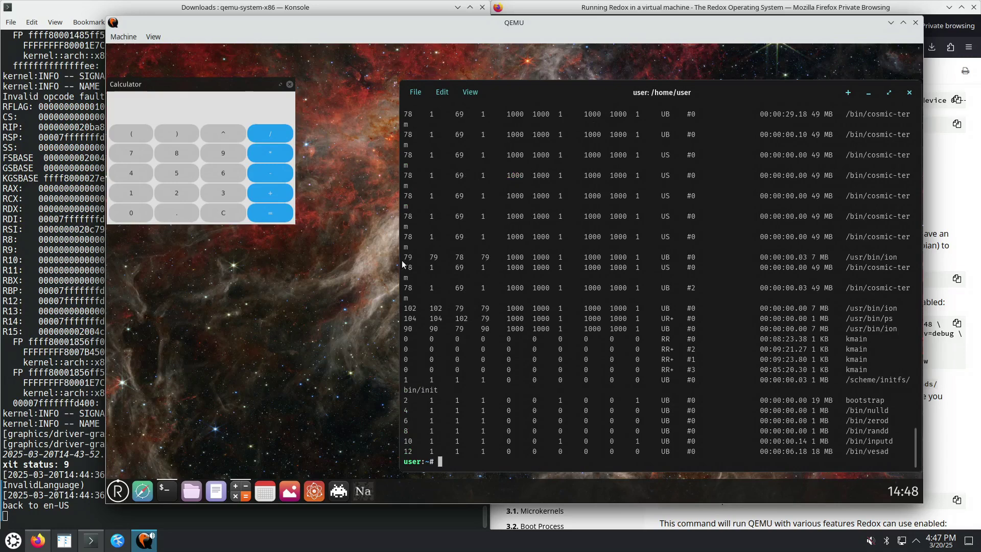
Widen the terminal so process lines stop wrapping, briefly maximizing and restoring it
{"action": "left_click_drag", "start_coordinate": [402, 260], "coordinate": [279, 282]}
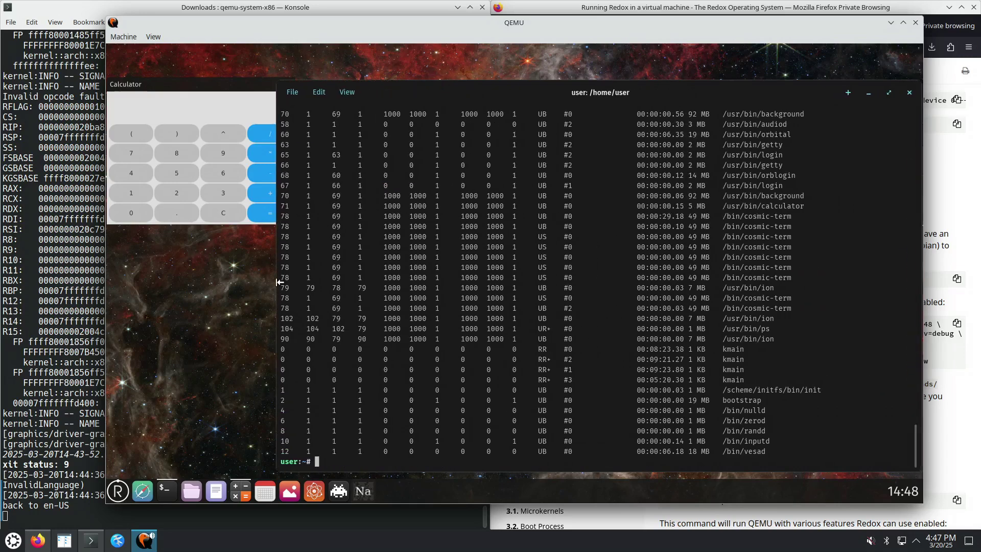
{"action": "scroll", "coordinate": [511, 290], "scroll_direction": "up", "scroll_amount": 15}
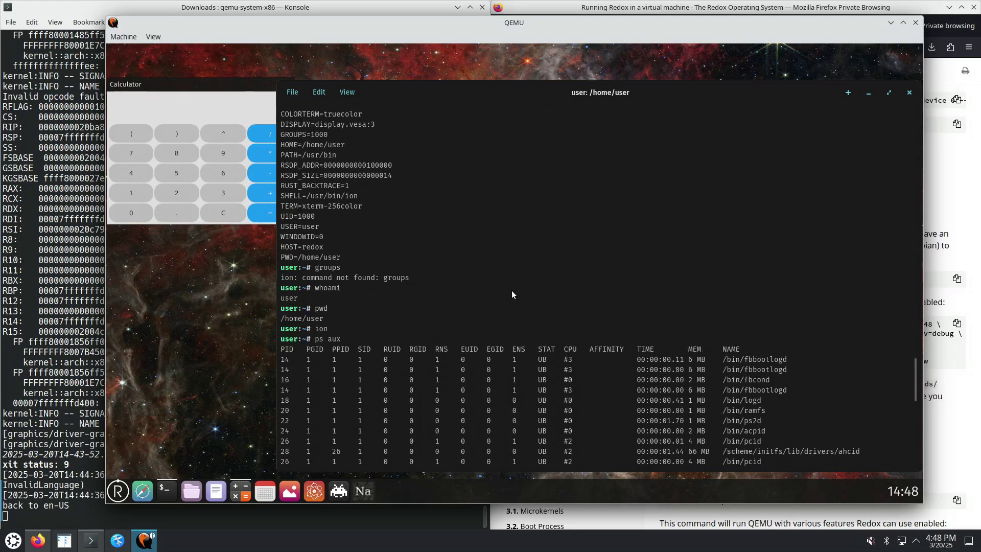
{"action": "scroll", "coordinate": [511, 292], "scroll_direction": "down", "scroll_amount": 8}
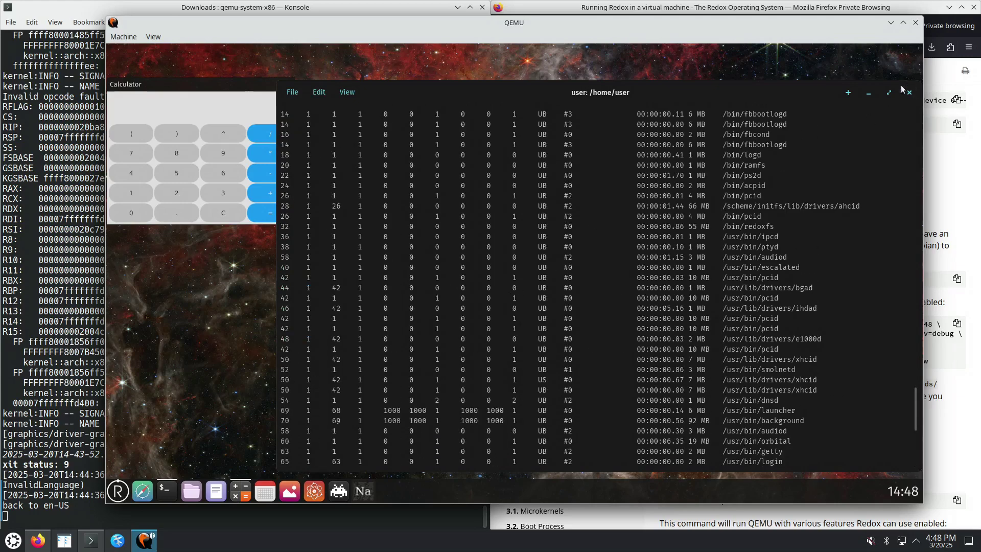
{"action": "left_click", "coordinate": [890, 92]}
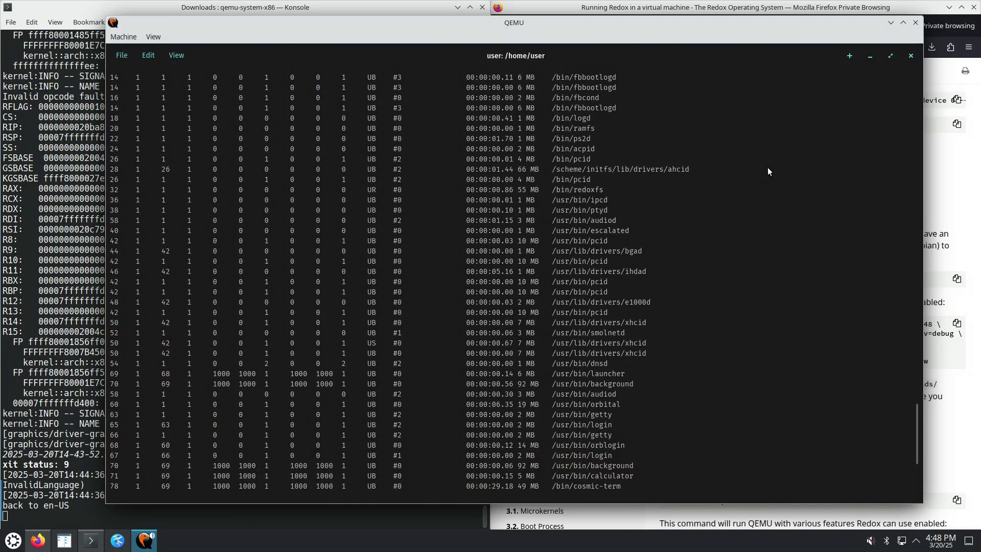
{"action": "left_click", "coordinate": [891, 56]}
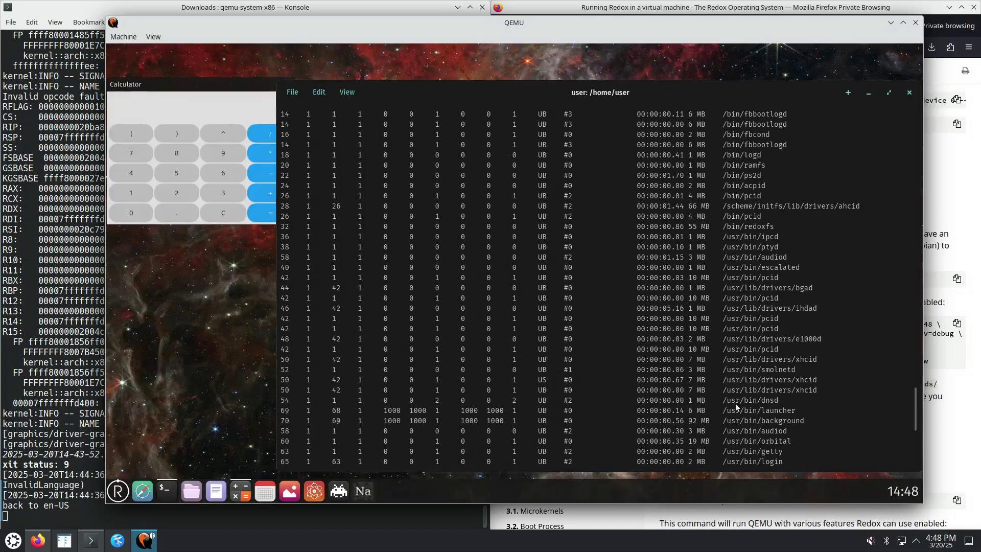
Stretch the terminal left over the calculator, raise it, lengthen it, and scroll to the output's end
{"action": "left_click_drag", "start_coordinate": [276, 82], "coordinate": [110, 83]}
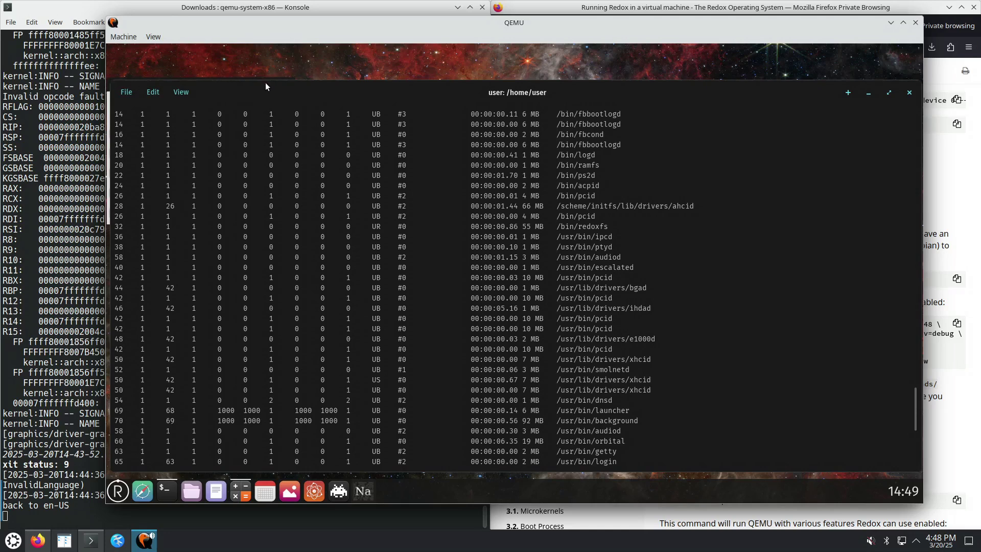
{"action": "left_click_drag", "start_coordinate": [289, 86], "coordinate": [287, 54]}
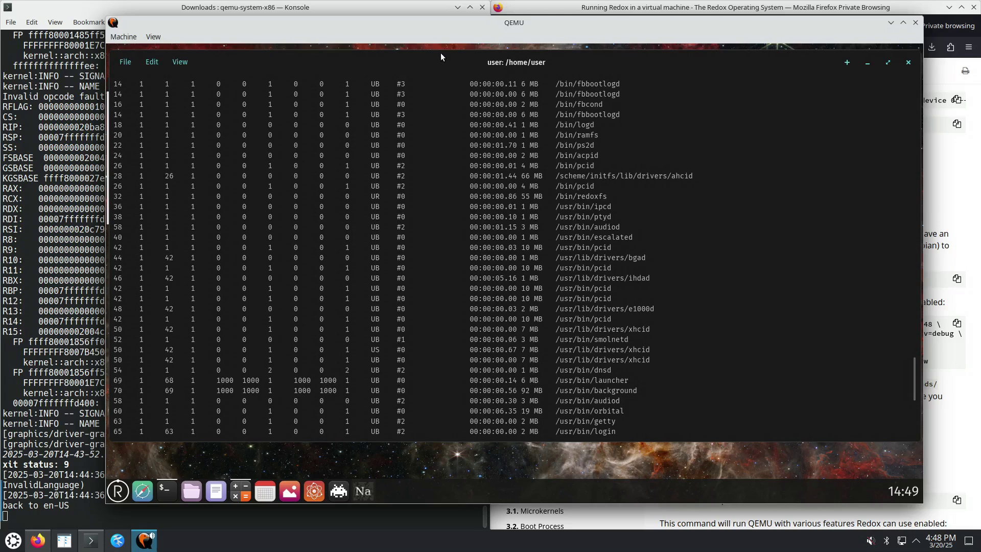
{"action": "left_click_drag", "start_coordinate": [490, 441], "coordinate": [487, 468]}
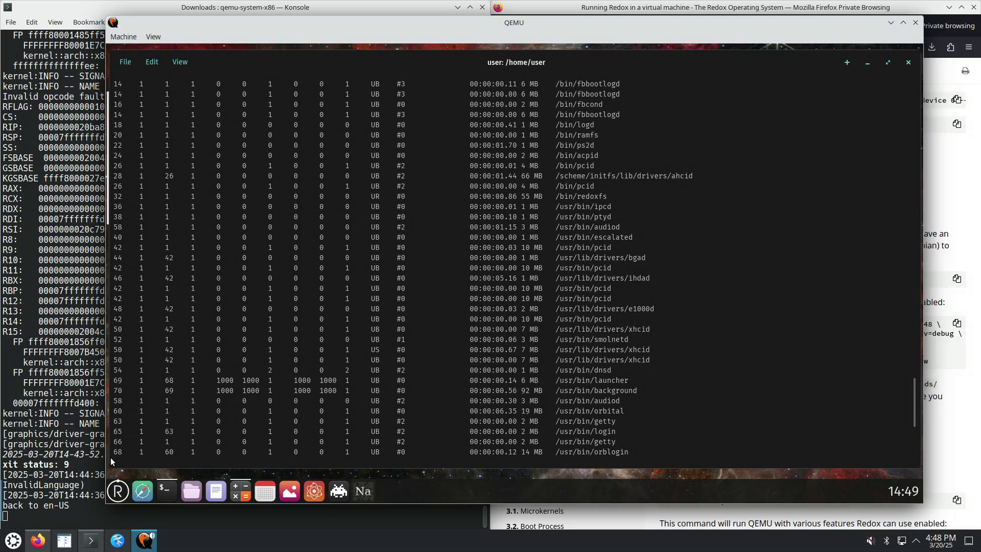
{"action": "left_click_drag", "start_coordinate": [134, 465], "coordinate": [134, 476]}
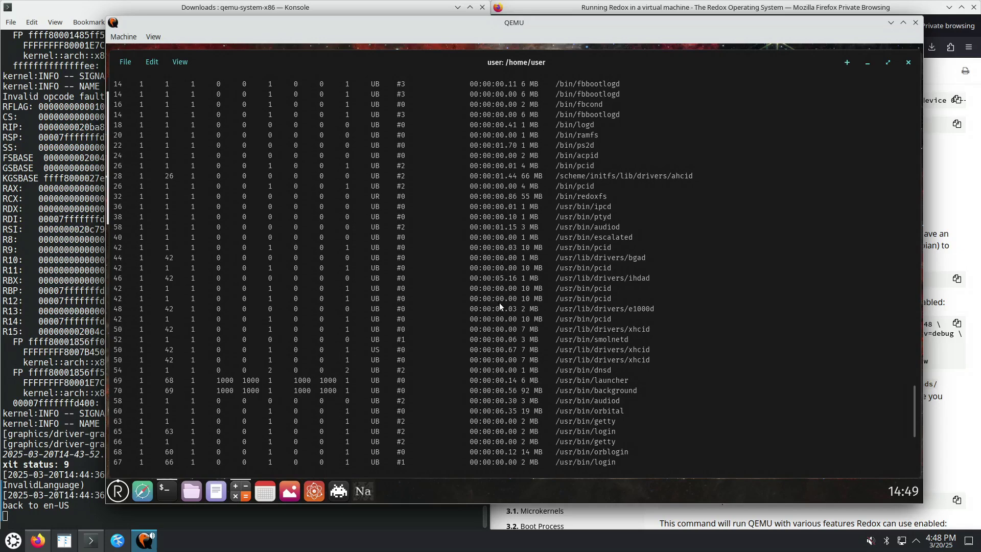
{"action": "scroll", "coordinate": [494, 305], "scroll_direction": "down", "scroll_amount": 6}
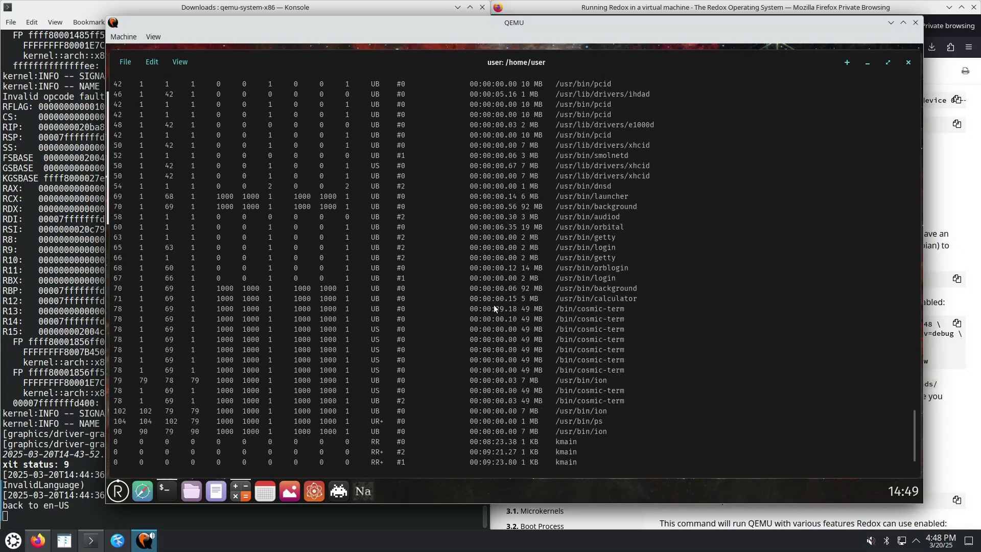
Run 'ps aux | less' at a clean prompt
{"action": "type", "text": "q"}
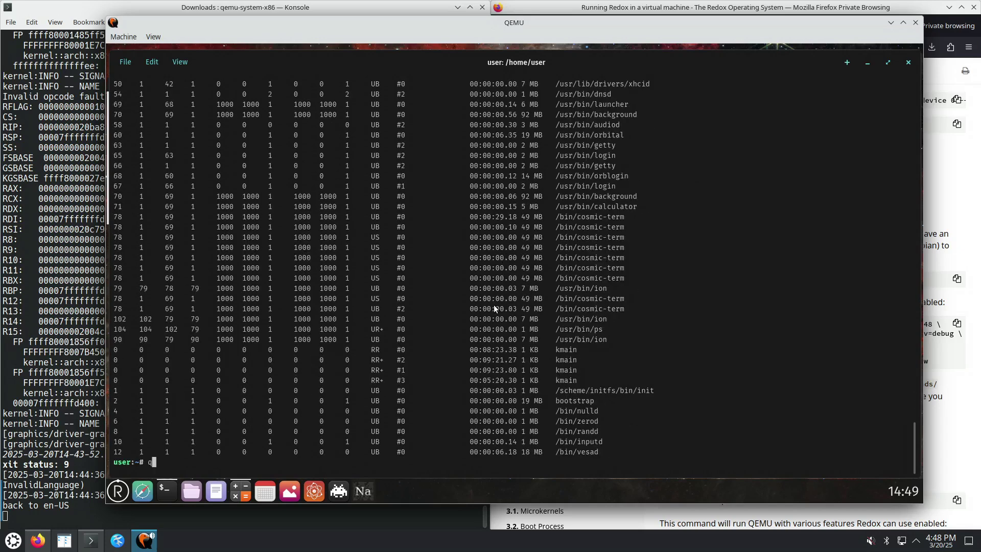
{"action": "key", "text": "BackSpace"}
{"action": "type", "text": "ps aux | less"}
{"action": "key", "text": "Return"}
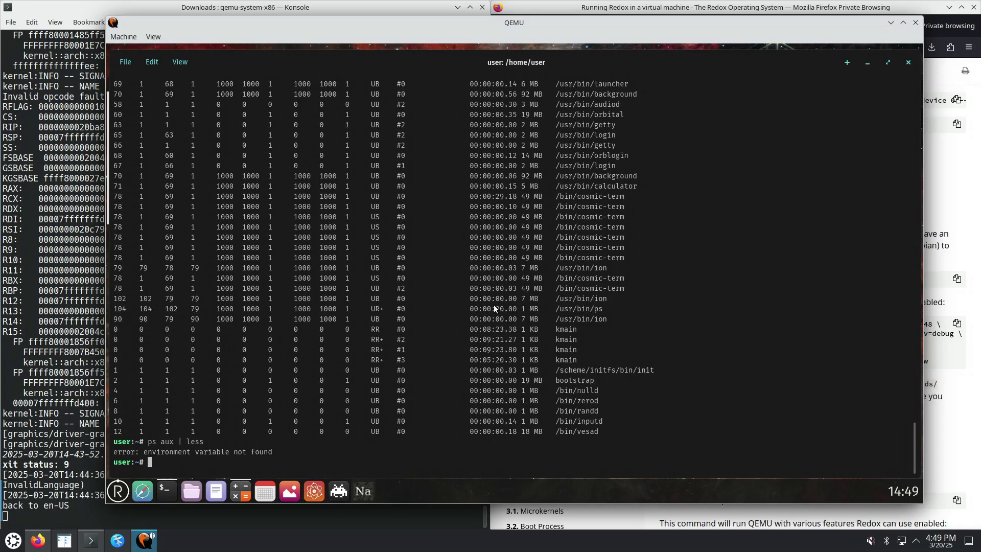
Retry the process listing as 'ps aux | more', running it twice
{"action": "key", "text": "Up"}
{"action": "key", "text": "BackSpace"}
{"action": "key", "text": "BackSpace"}
{"action": "key", "text": "BackSpace"}
{"action": "key", "text": "BackSpace"}
{"action": "type", "text": "more"}
{"action": "key", "text": "Return"}
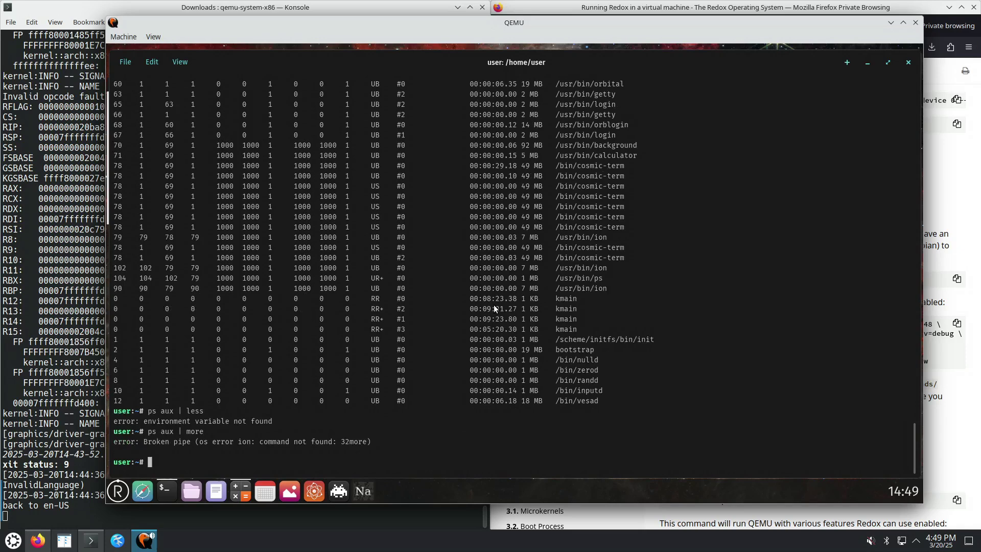
{"action": "key", "text": "Up"}
{"action": "key", "text": "Return"}
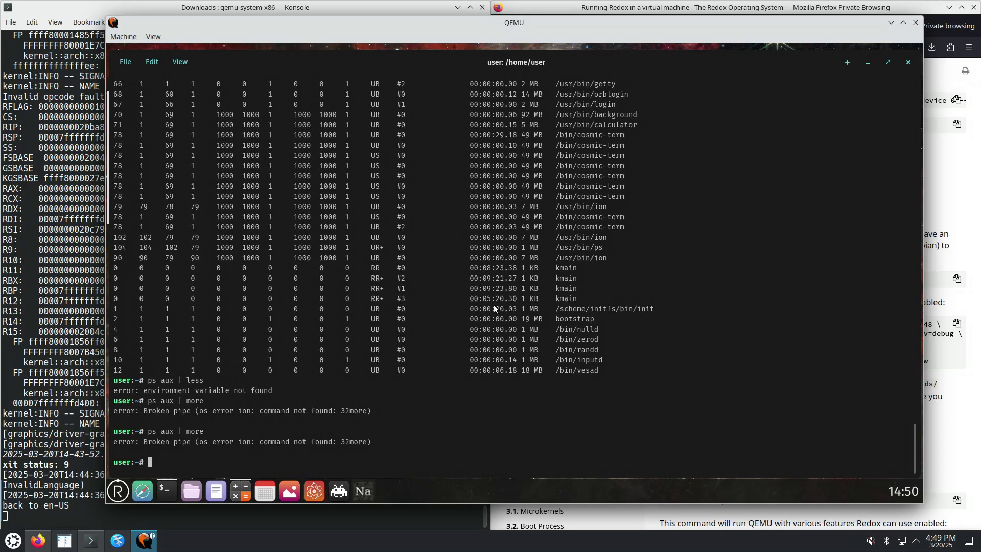
{"action": "key", "text": "Return"}
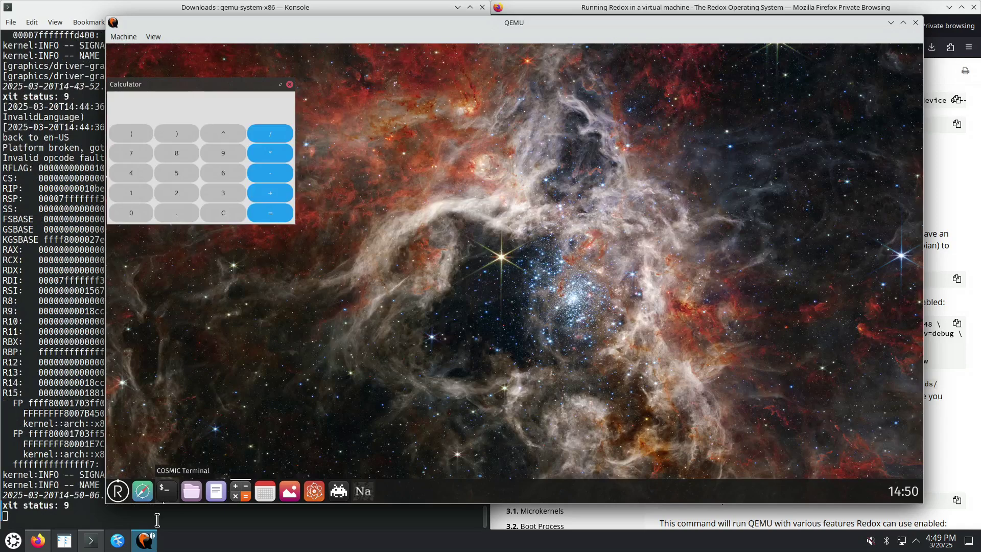
Reopen COSMIC Terminal and retry 'ps aux | less' followed by 'ps aux | more'
{"action": "left_click", "coordinate": [165, 491]}
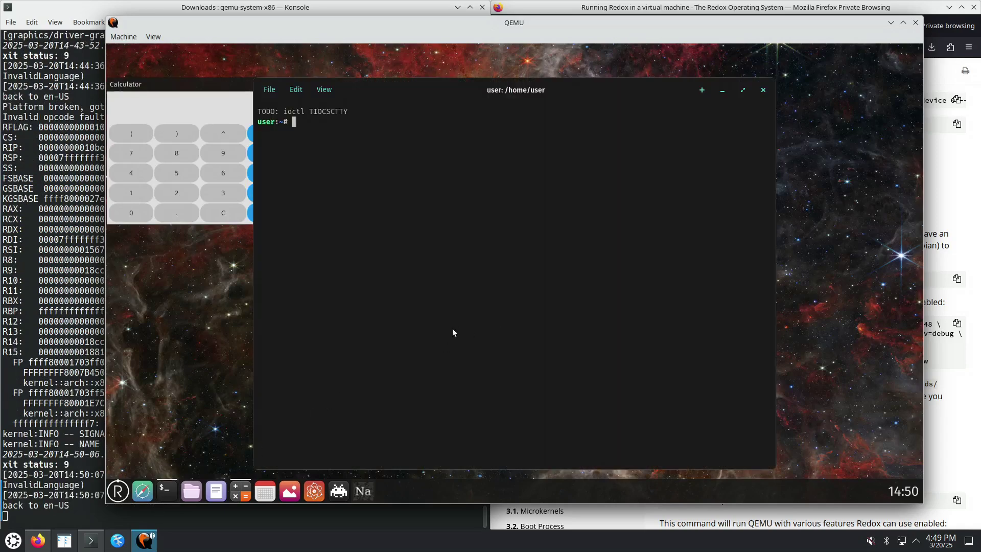
{"action": "type", "text": "ps aux | less"}
{"action": "key", "text": "Return"}
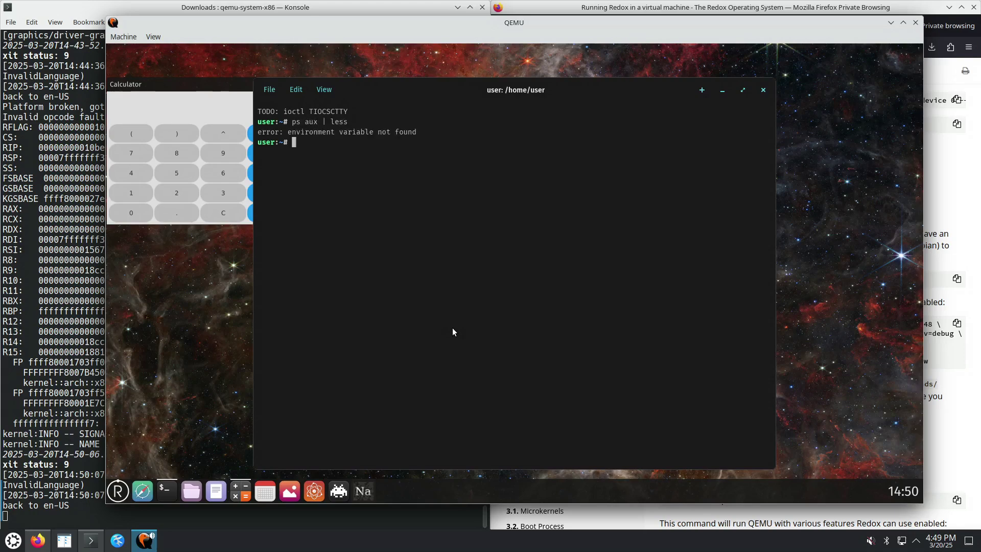
{"action": "key", "text": "Up"}
{"action": "key", "text": "BackSpace"}
{"action": "key", "text": "BackSpace"}
{"action": "key", "text": "BackSpace"}
{"action": "key", "text": "BackSpace"}
{"action": "type", "text": "more"}
{"action": "key", "text": "Return"}
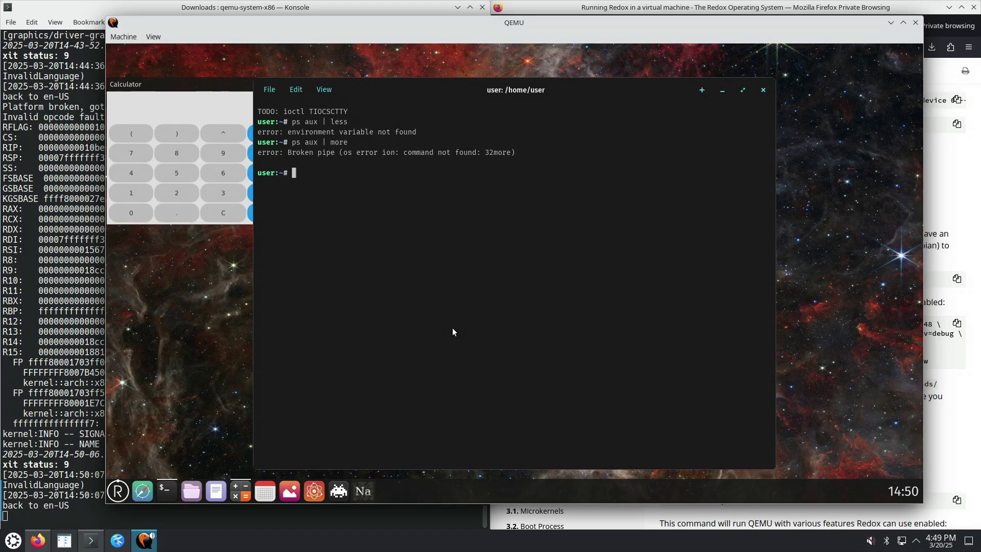
Maximize the terminal and run plain 'ps aux'
{"action": "type", "text": "ps aux"}
{"action": "left_click", "coordinate": [743, 91]}
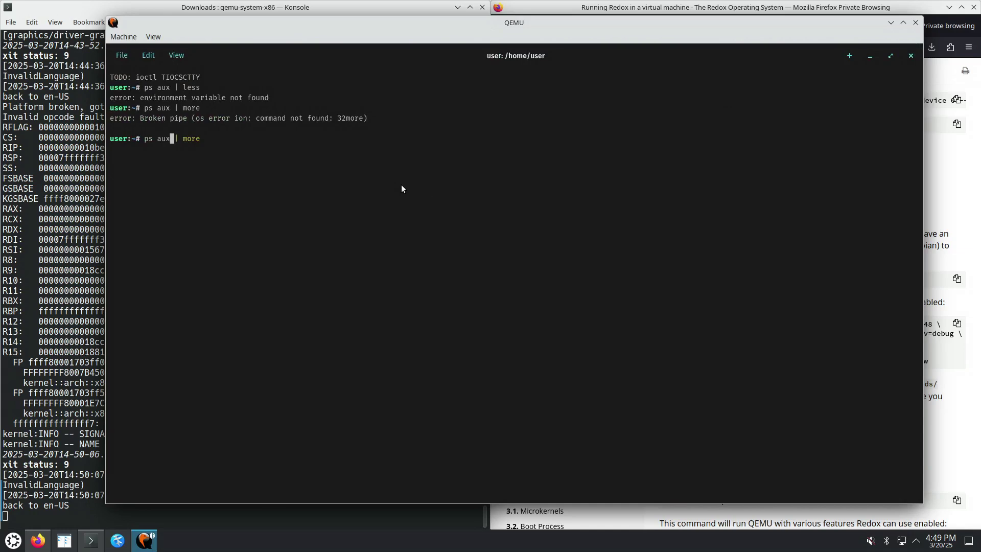
{"action": "key", "text": "Return"}
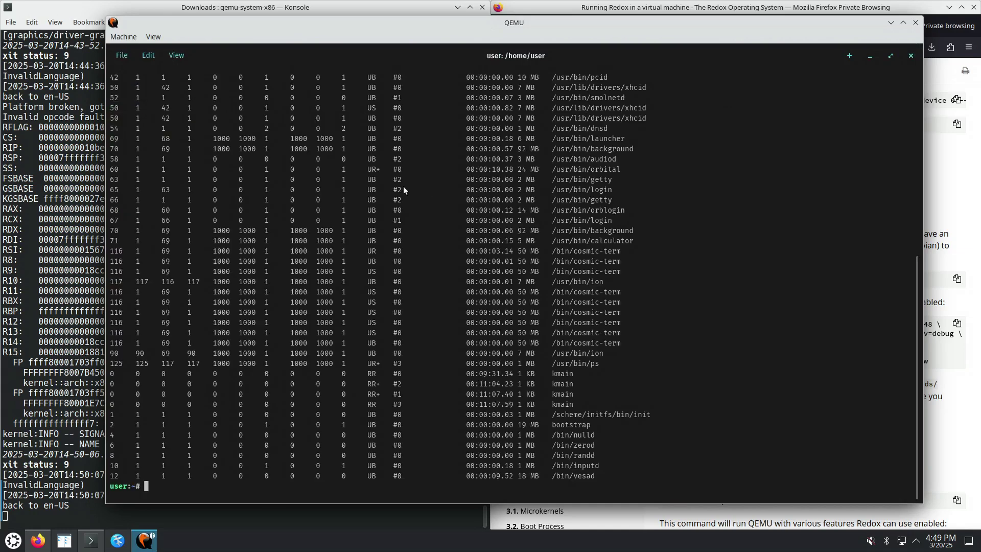
{"action": "scroll", "coordinate": [415, 197], "scroll_direction": "up", "scroll_amount": 10}
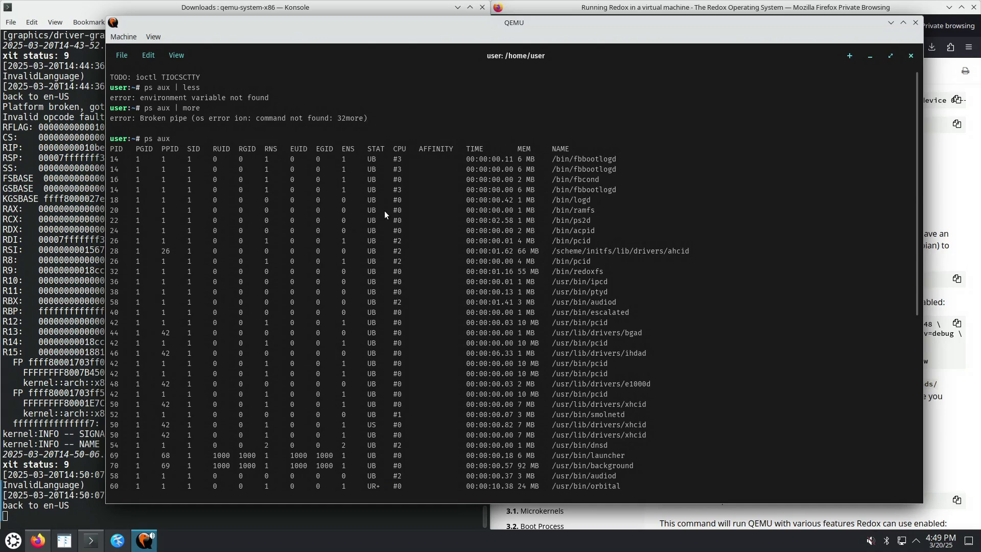
{"action": "scroll", "coordinate": [383, 210], "scroll_direction": "down", "scroll_amount": 2}
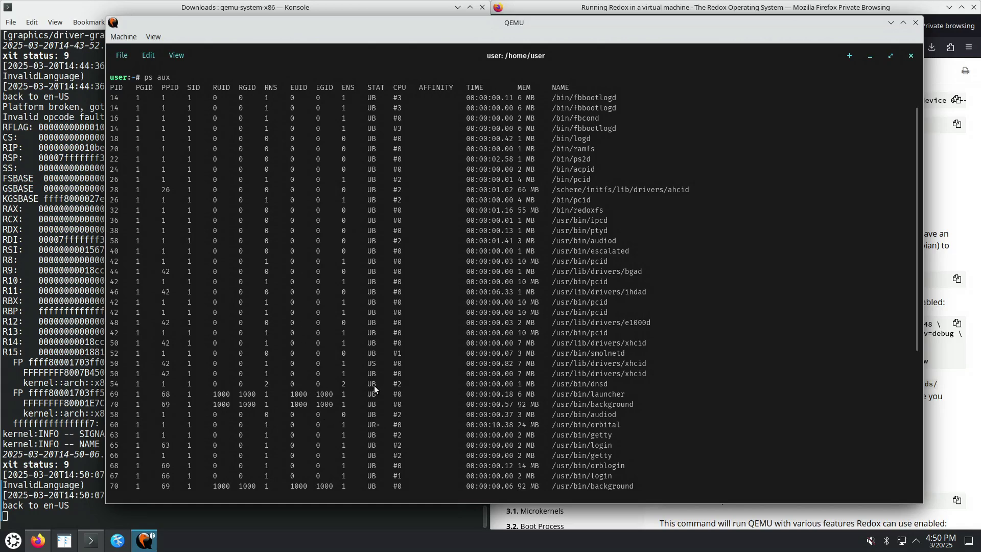
{"action": "scroll", "coordinate": [374, 385], "scroll_direction": "down", "scroll_amount": 4}
{"action": "scroll", "coordinate": [374, 385], "scroll_direction": "down", "scroll_amount": 4}
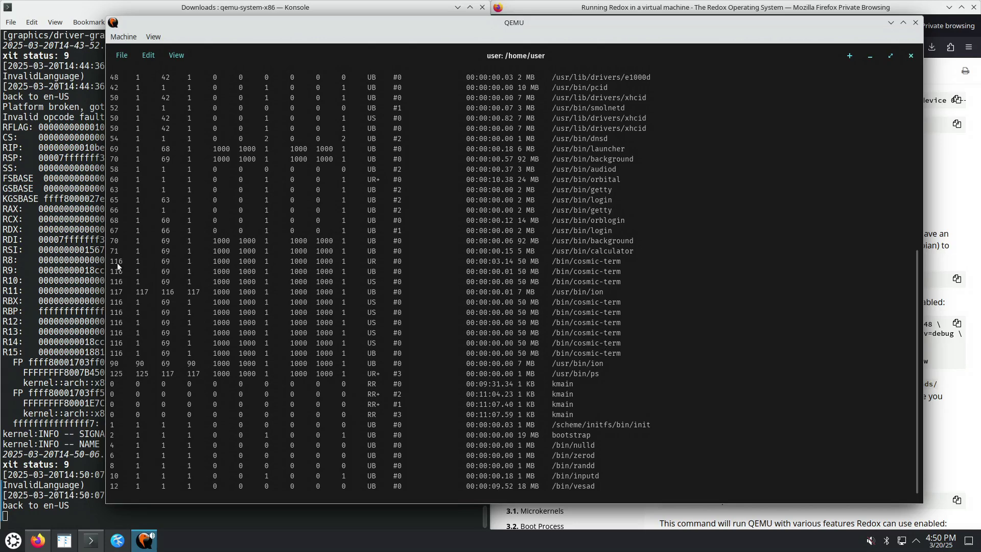
{"action": "scroll", "coordinate": [118, 266], "scroll_direction": "up", "scroll_amount": 10}
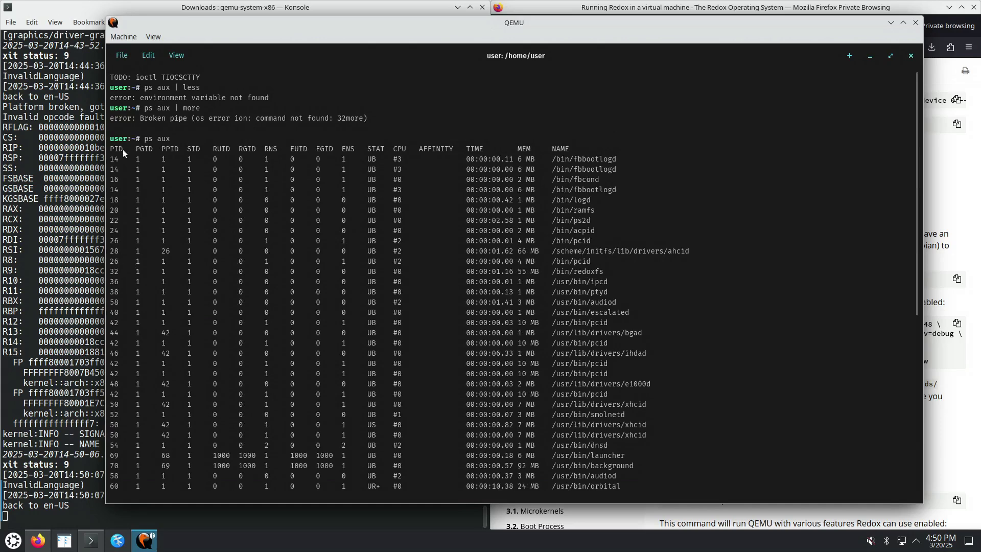
{"action": "scroll", "coordinate": [125, 256], "scroll_direction": "down", "scroll_amount": 10}
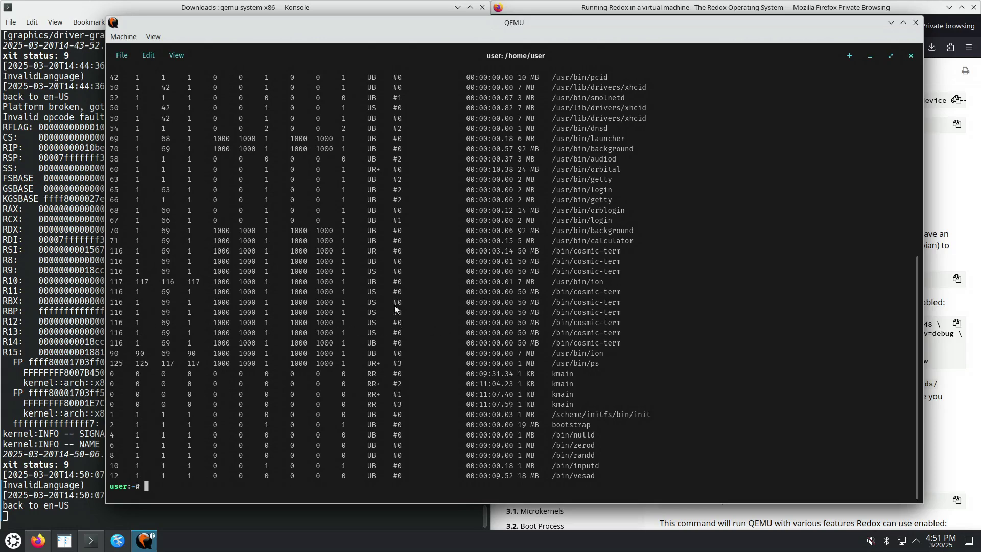
Run 'ps aux | uniq', clear the recalled command, and scroll through the fbbootlogd-to-orblogin listing
{"action": "type", "text": "ps aux | uniq"}
{"action": "key", "text": "Return"}
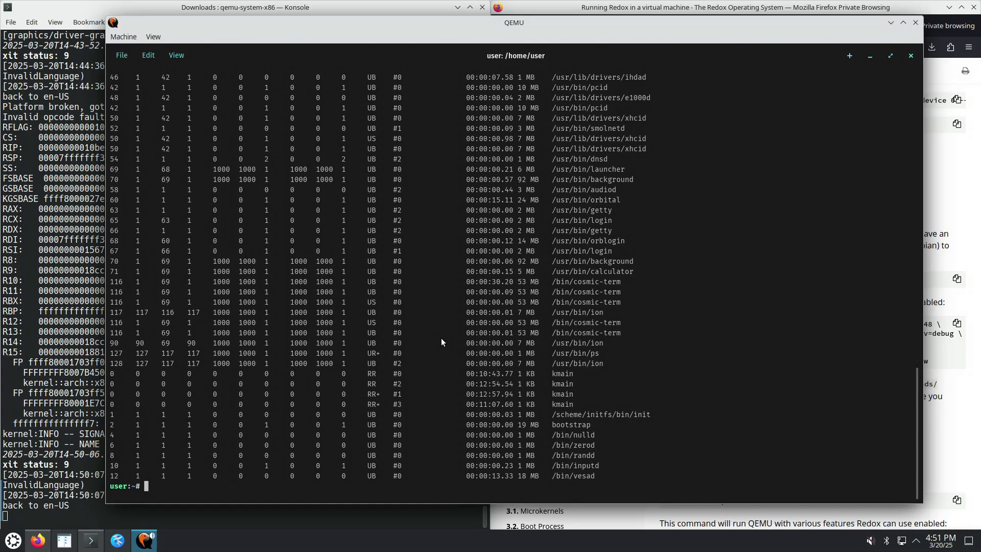
{"action": "key", "text": "Up"}
{"action": "key", "text": "Down"}
{"action": "scroll", "coordinate": [396, 341], "scroll_direction": "up", "scroll_amount": 12}
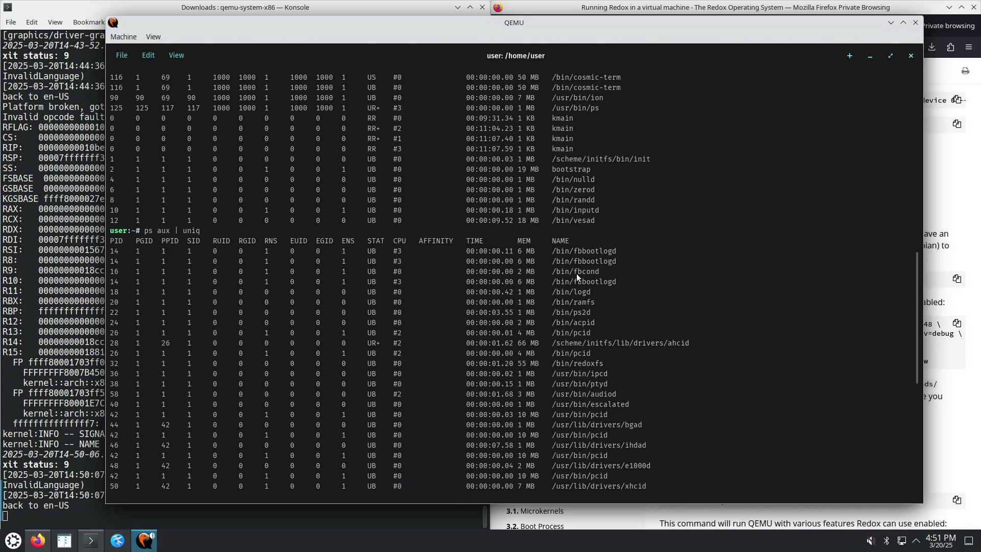
{"action": "scroll", "coordinate": [576, 274], "scroll_direction": "down", "scroll_amount": 2}
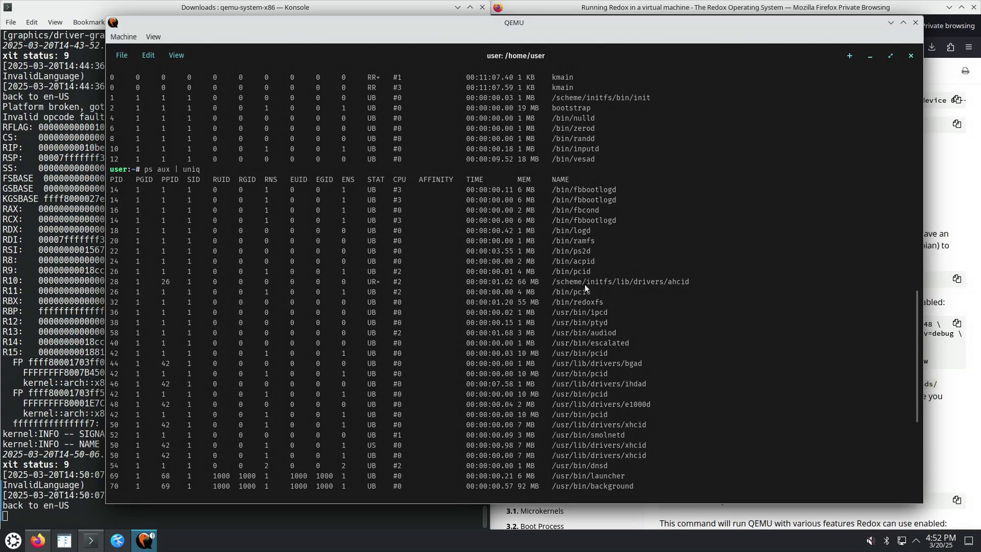
{"action": "scroll", "coordinate": [584, 284], "scroll_direction": "down", "scroll_amount": 2}
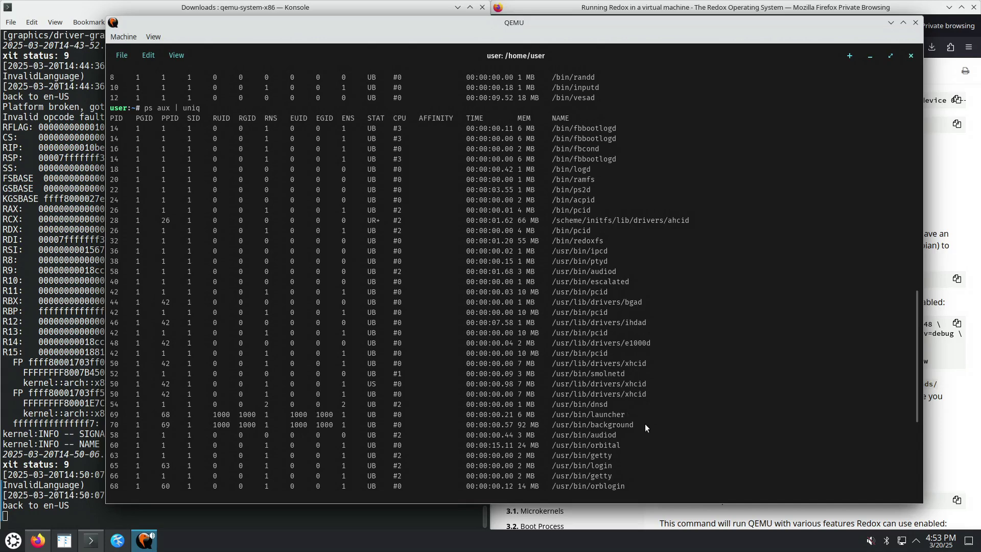
{"action": "scroll", "coordinate": [645, 425], "scroll_direction": "down", "scroll_amount": 2}
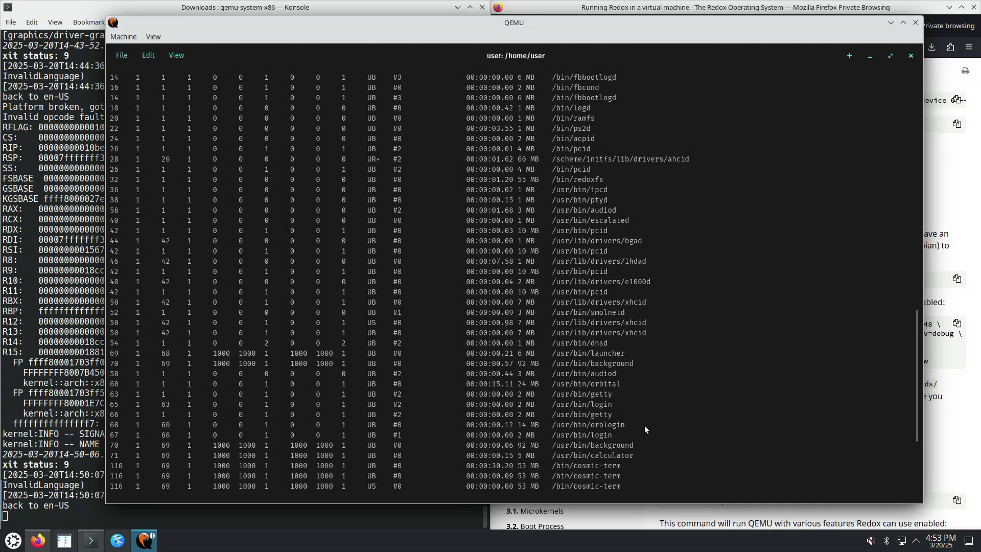
{"action": "scroll", "coordinate": [625, 352], "scroll_direction": "up", "scroll_amount": 2}
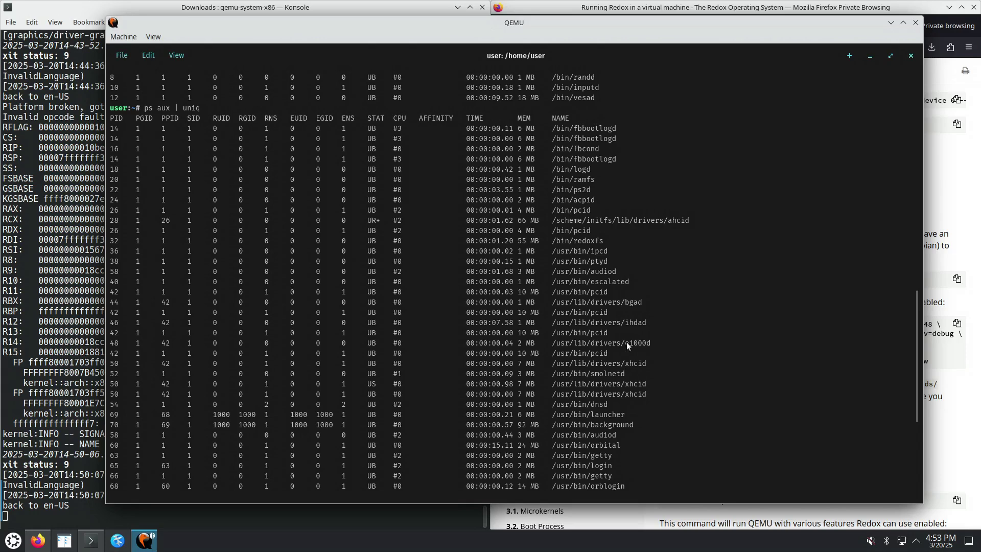
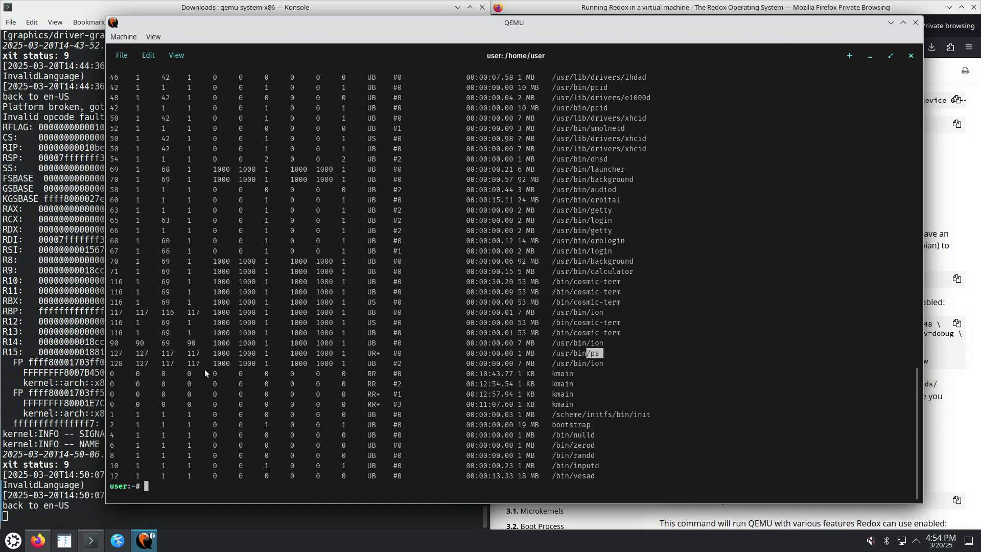
Highlight the orbital, dnsd, getty and calculator entries in the ps output
{"action": "left_click", "coordinate": [113, 353]}
{"action": "left_click_drag", "start_coordinate": [620, 204], "coordinate": [605, 203]}
{"action": "left_click", "coordinate": [615, 190]}
{"action": "left_click_drag", "start_coordinate": [608, 161], "coordinate": [590, 160]}
{"action": "left_click_drag", "start_coordinate": [612, 211], "coordinate": [574, 210]}
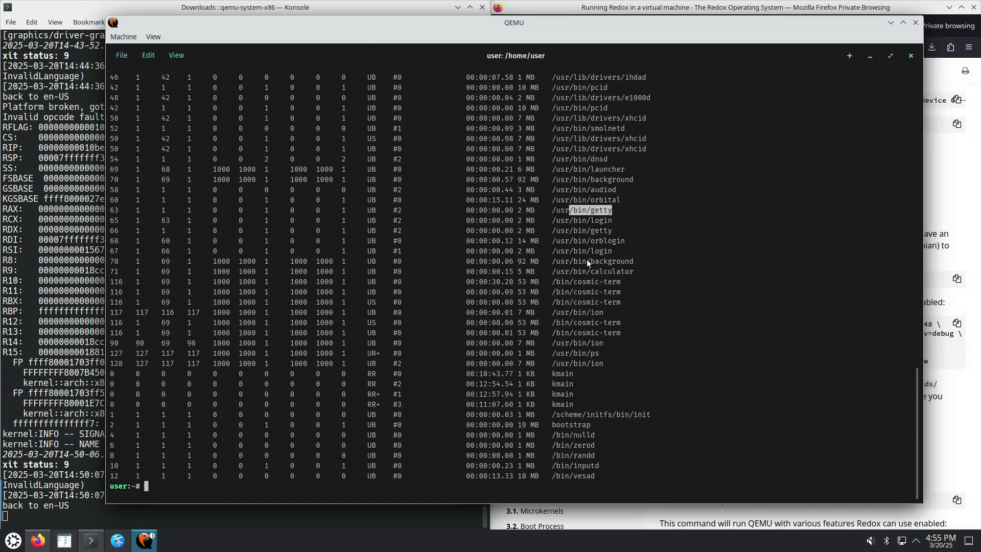
{"action": "left_click_drag", "start_coordinate": [635, 271], "coordinate": [580, 268]}
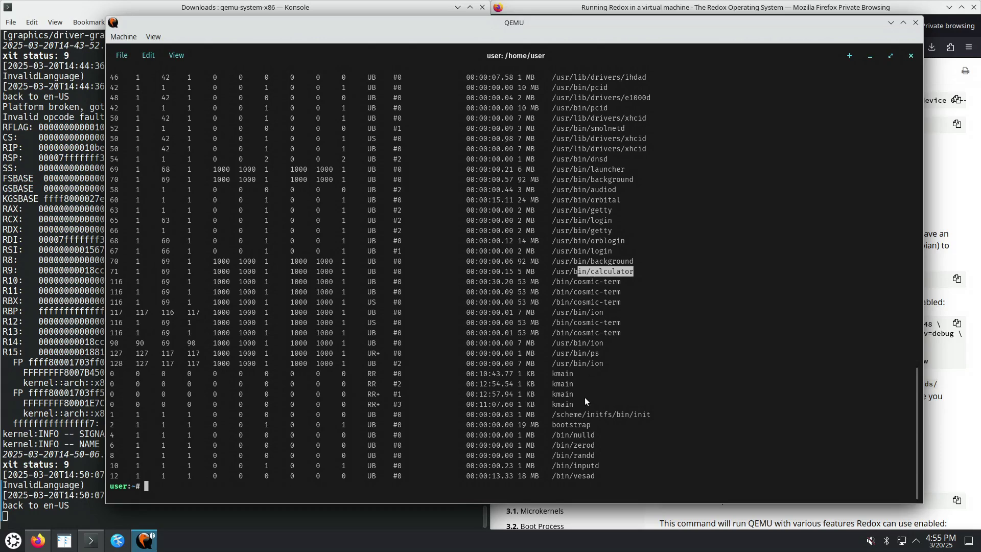
Highlight the kmain name and PID, then select the rows from background to ion and from init to vesad
{"action": "left_click_drag", "start_coordinate": [574, 374], "coordinate": [565, 374]}
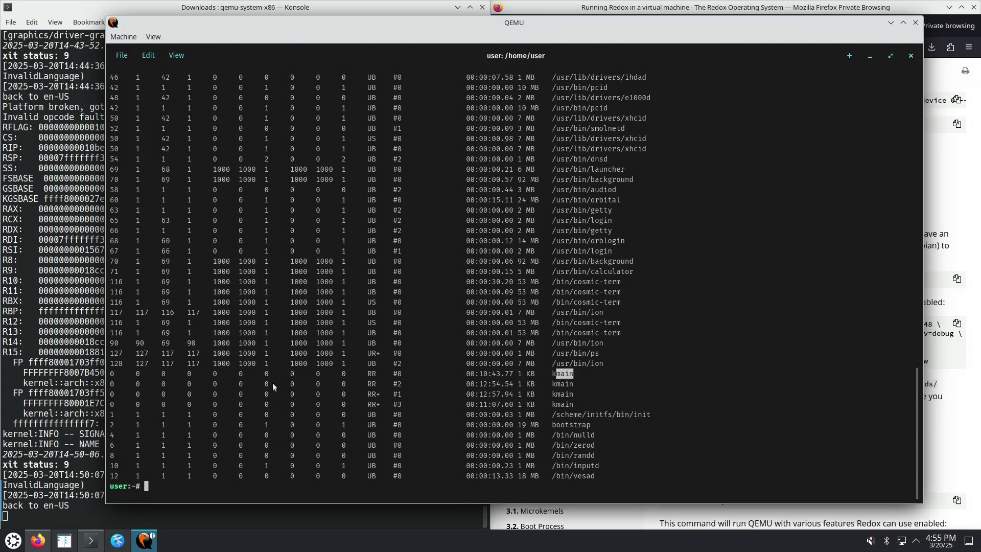
{"action": "left_click_drag", "start_coordinate": [115, 372], "coordinate": [112, 375]}
{"action": "left_click_drag", "start_coordinate": [571, 375], "coordinate": [560, 375]}
{"action": "mouse_move", "coordinate": [574, 412]}
{"action": "left_mouse_down"}
{"action": "mouse_move", "coordinate": [561, 393]}
{"action": "mouse_move", "coordinate": [570, 401]}
{"action": "left_mouse_up"}
{"action": "left_click", "coordinate": [550, 374]}
{"action": "left_click_drag", "start_coordinate": [561, 180], "coordinate": [608, 364]}
{"action": "left_click_drag", "start_coordinate": [553, 413], "coordinate": [611, 476]}
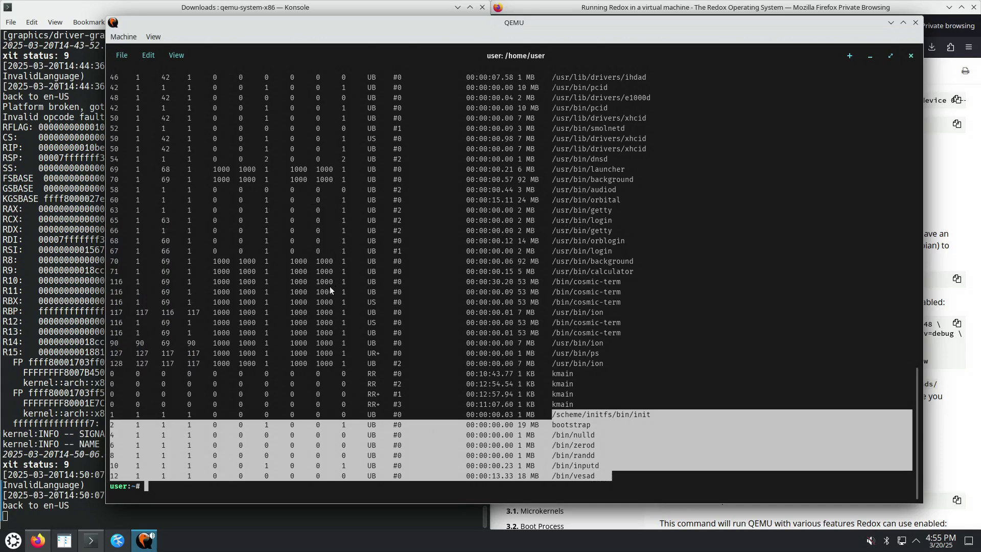
Restore the terminal, move it aside to reveal the Calculator, and run 'sh --help'
{"action": "left_click", "coordinate": [890, 56]}
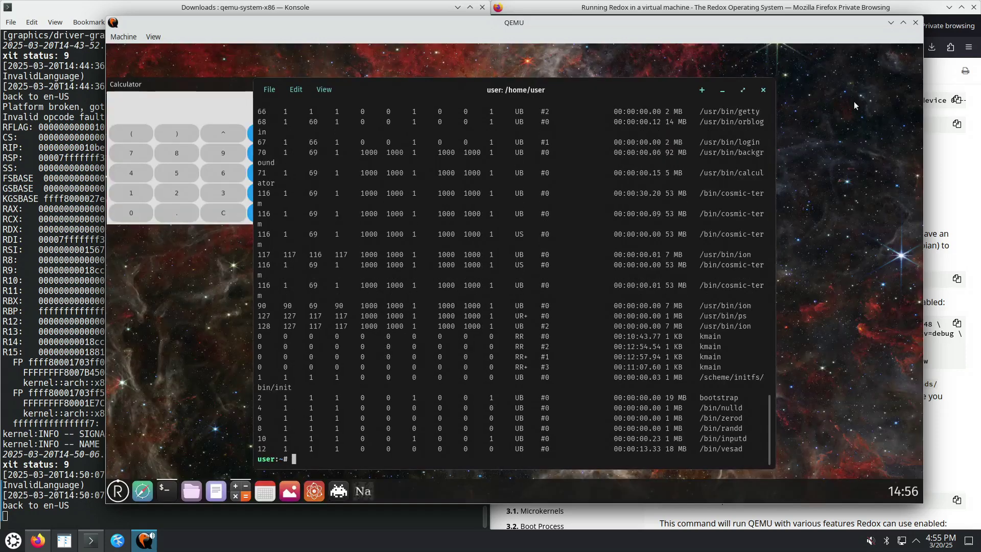
{"action": "left_click_drag", "start_coordinate": [593, 88], "coordinate": [741, 62]}
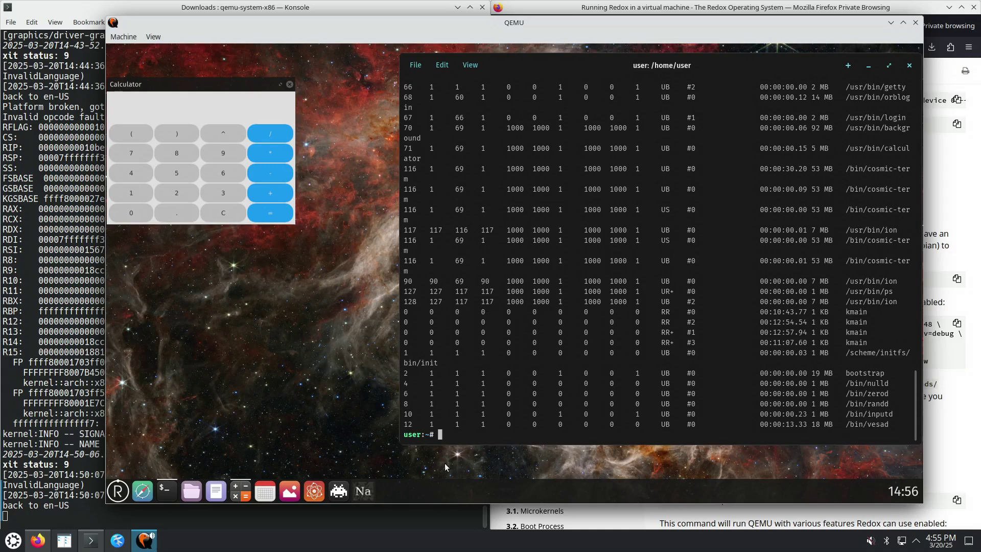
{"action": "type", "text": "h --help"}
{"action": "key", "text": "Return"}
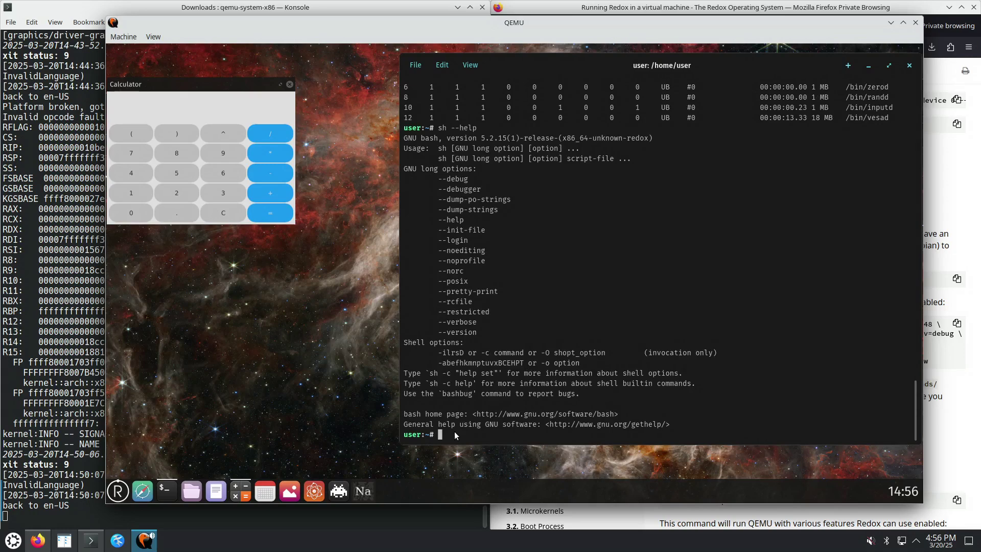
Scroll up to review the earlier process list above the help text
{"action": "scroll", "coordinate": [719, 193], "scroll_direction": "up", "scroll_amount": 6}
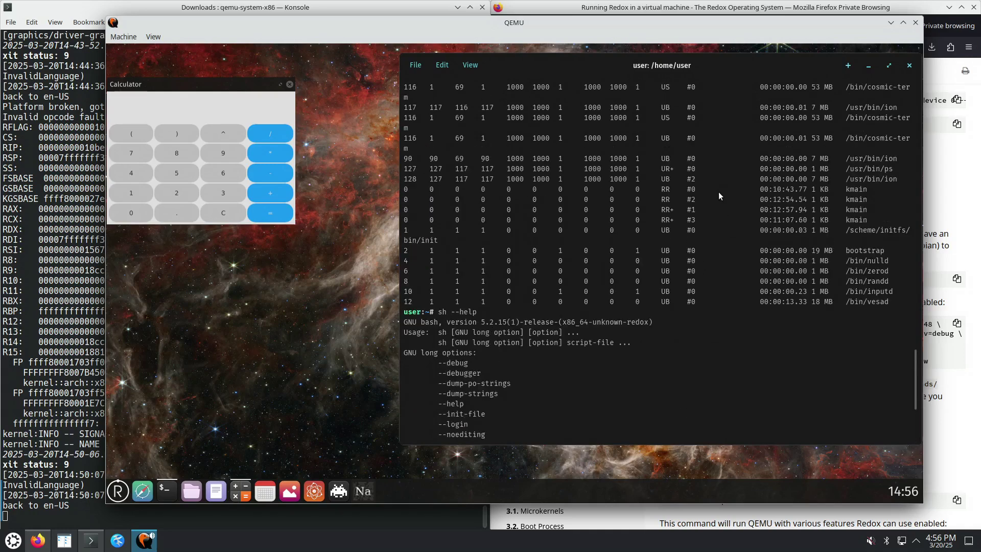
{"action": "scroll", "coordinate": [709, 198], "scroll_direction": "up", "scroll_amount": 10}
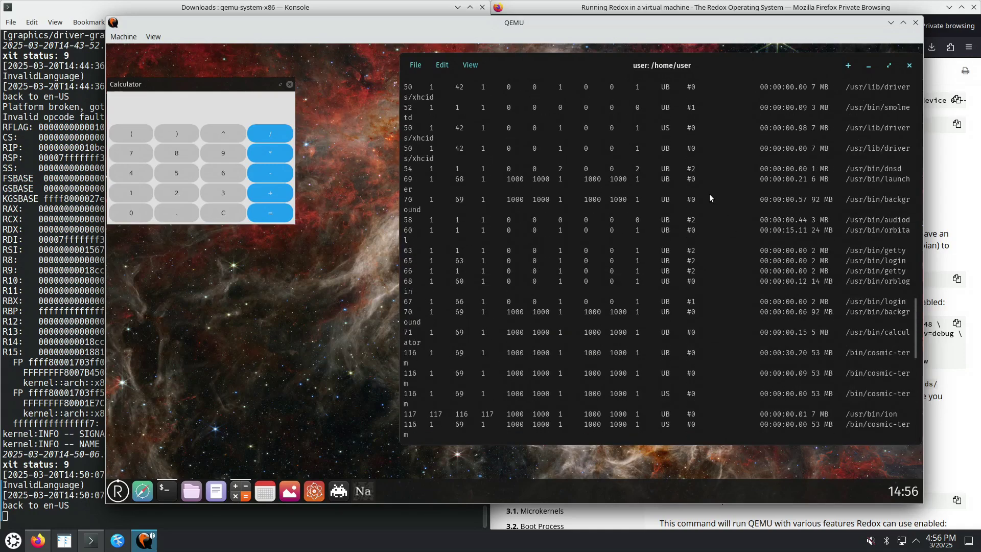
{"action": "scroll", "coordinate": [709, 196], "scroll_direction": "up", "scroll_amount": 6}
{"action": "scroll", "coordinate": [709, 194], "scroll_direction": "up", "scroll_amount": 4}
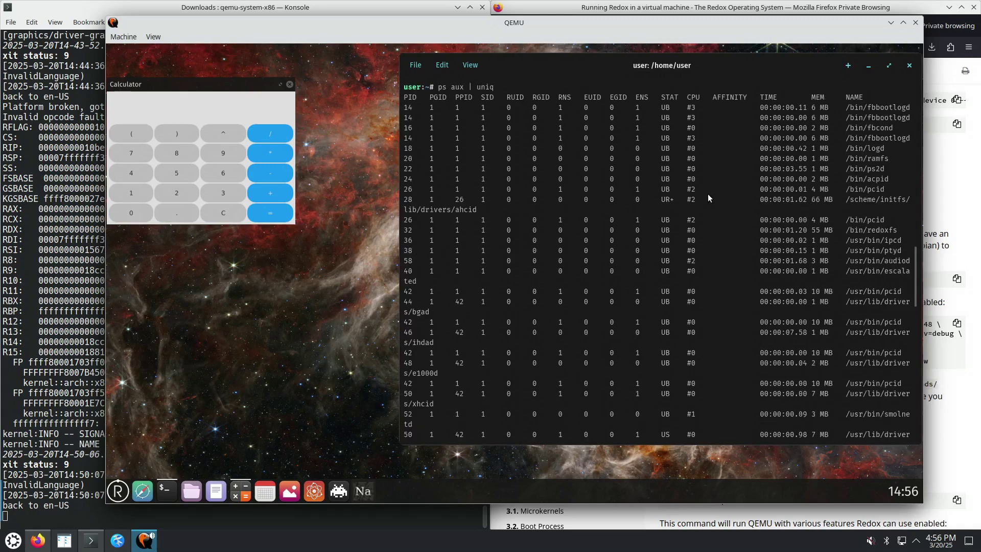
Maximize the terminal and scroll down to the GNU bash 5.2.15 help output
{"action": "left_click", "coordinate": [889, 66]}
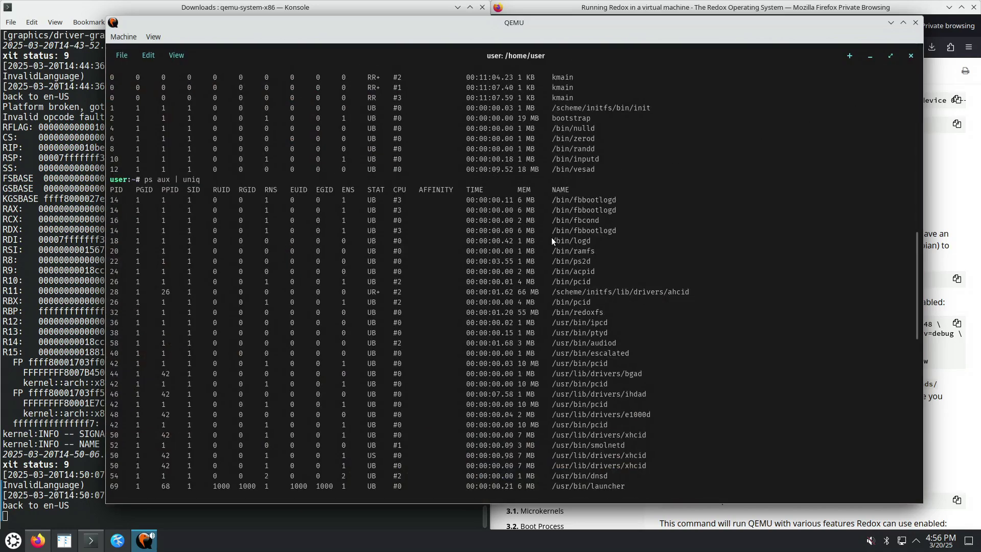
{"action": "scroll", "coordinate": [577, 220], "scroll_direction": "down", "scroll_amount": 2}
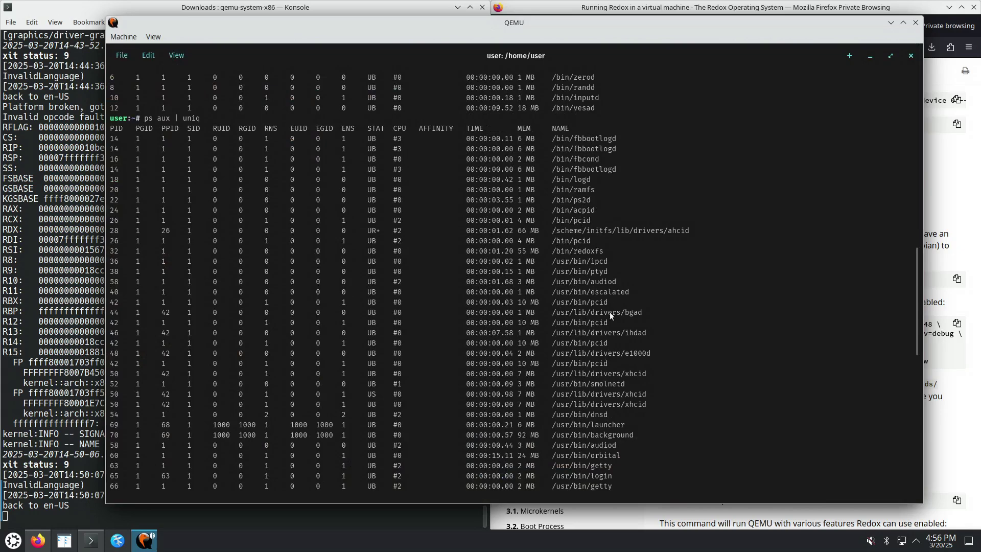
{"action": "scroll", "coordinate": [603, 326], "scroll_direction": "down", "scroll_amount": 2}
{"action": "scroll", "coordinate": [621, 355], "scroll_direction": "down", "scroll_amount": 2}
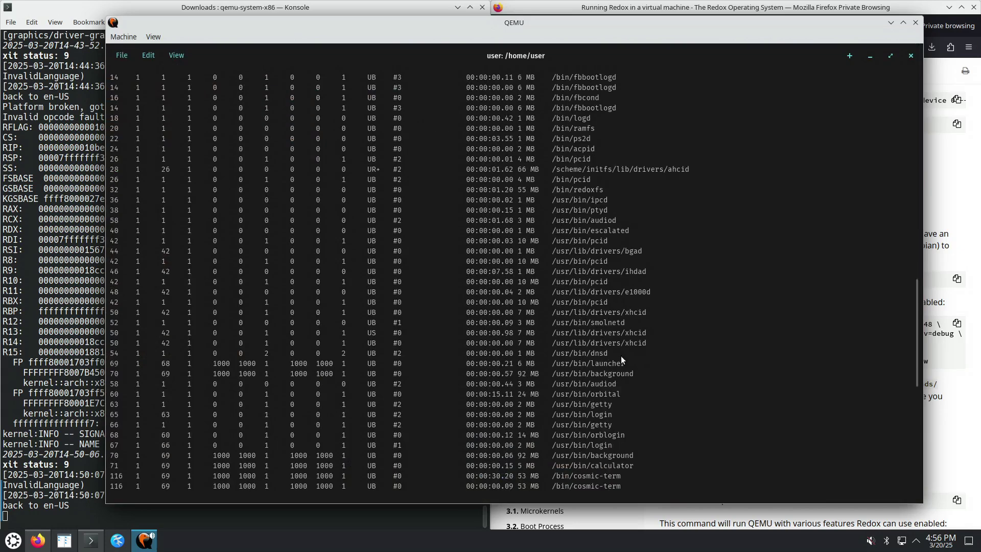
{"action": "scroll", "coordinate": [612, 350], "scroll_direction": "down", "scroll_amount": 2}
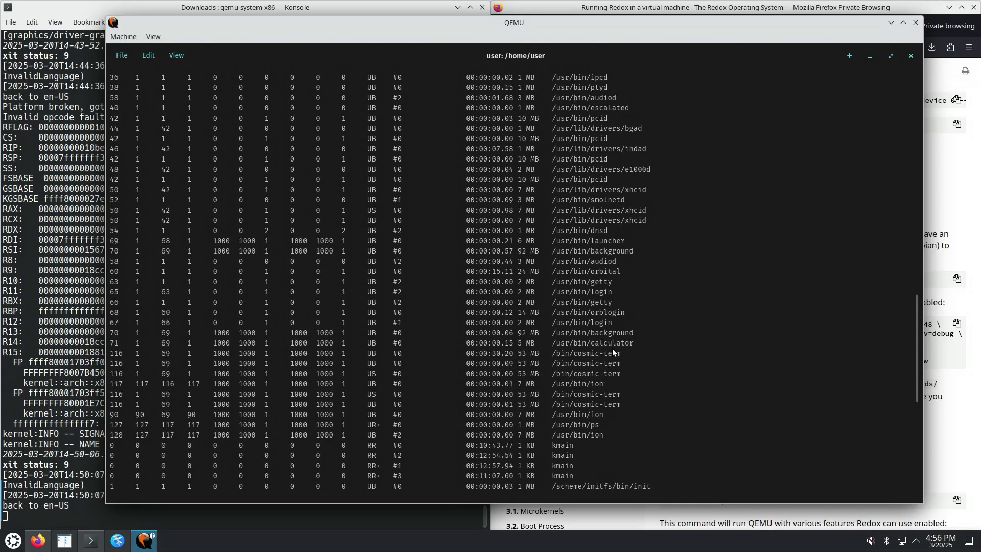
{"action": "scroll", "coordinate": [617, 360], "scroll_direction": "down", "scroll_amount": 2}
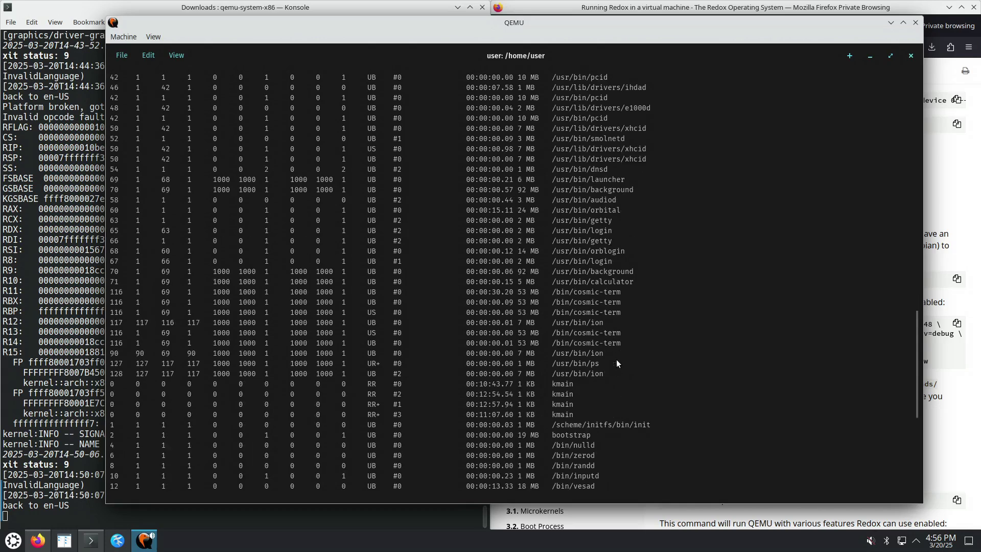
{"action": "scroll", "coordinate": [608, 363], "scroll_direction": "down", "scroll_amount": 2}
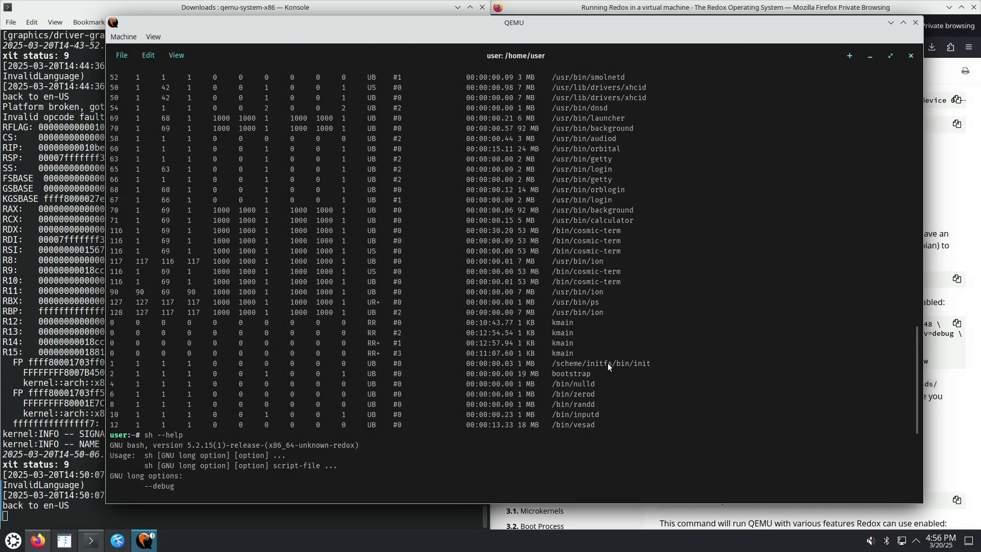
{"action": "scroll", "coordinate": [440, 449], "scroll_direction": "down", "scroll_amount": 8}
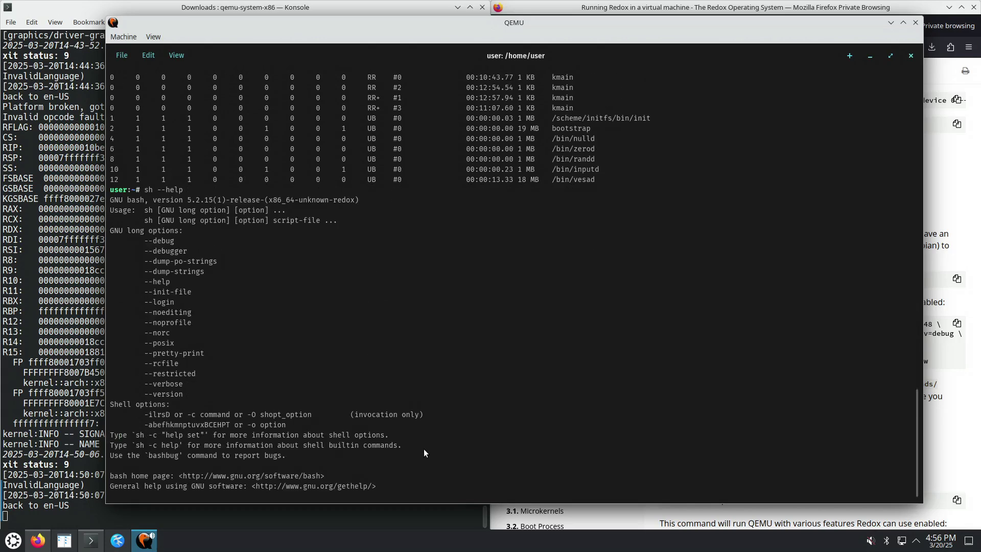
Edit the recalled 'sh --help' down to 'sh' and start a new shell
{"action": "key", "text": "Up"}
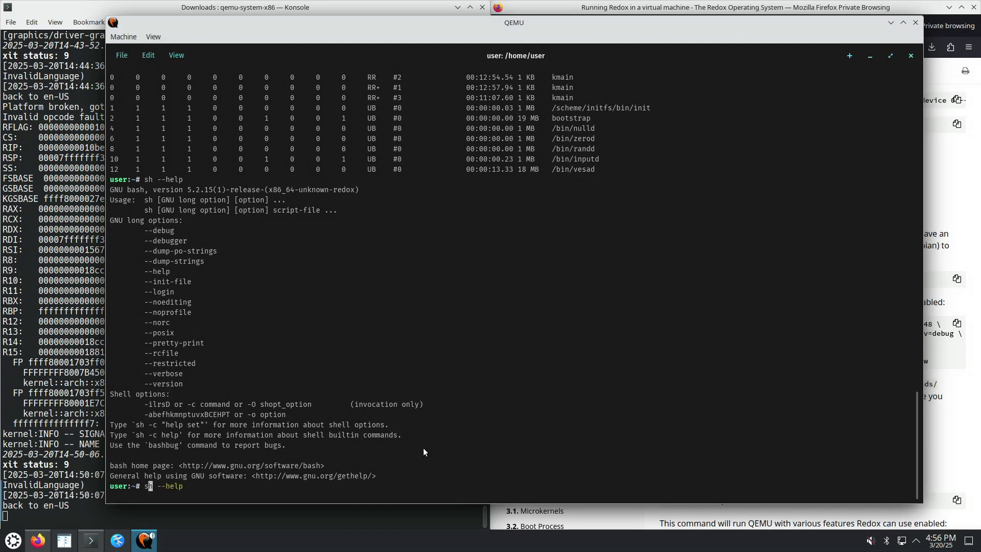
{"action": "key", "text": "Left"}
{"action": "key", "text": "Left"}
{"action": "key", "text": "Left"}
{"action": "key", "text": "Left"}
{"action": "key", "text": "Left"}
{"action": "key", "text": "Left"}
{"action": "key", "text": "Left"}
{"action": "key", "text": "Delete"}
{"action": "key", "text": "Delete"}
{"action": "key", "text": "Delete"}
{"action": "key", "text": "Delete"}
{"action": "key", "text": "Delete"}
{"action": "key", "text": "Delete"}
{"action": "key", "text": "Delete"}
{"action": "key", "text": "Return"}
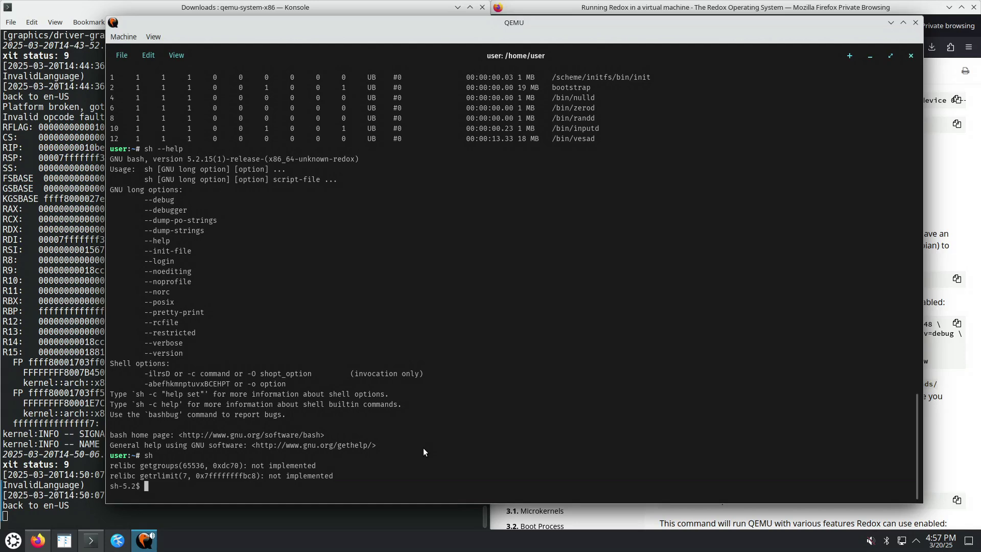
Try 'ps aux | less' and then 'ps aux | more', both of which fail
{"action": "type", "text": "ps aux | less"}
{"action": "key", "text": "Return"}
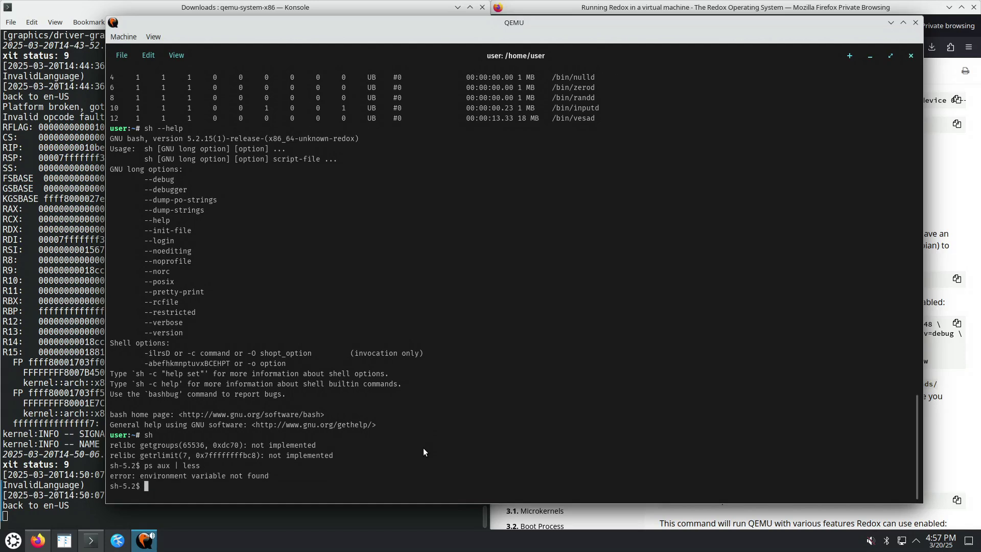
{"action": "key", "text": "Up"}
{"action": "key", "text": "BackSpace"}
{"action": "key", "text": "BackSpace"}
{"action": "key", "text": "BackSpace"}
{"action": "key", "text": "BackSpace"}
{"action": "type", "text": "more"}
{"action": "key", "text": "Return"}
Run 'ps aux | uniq' to print the full process list
{"action": "key", "text": "Up"}
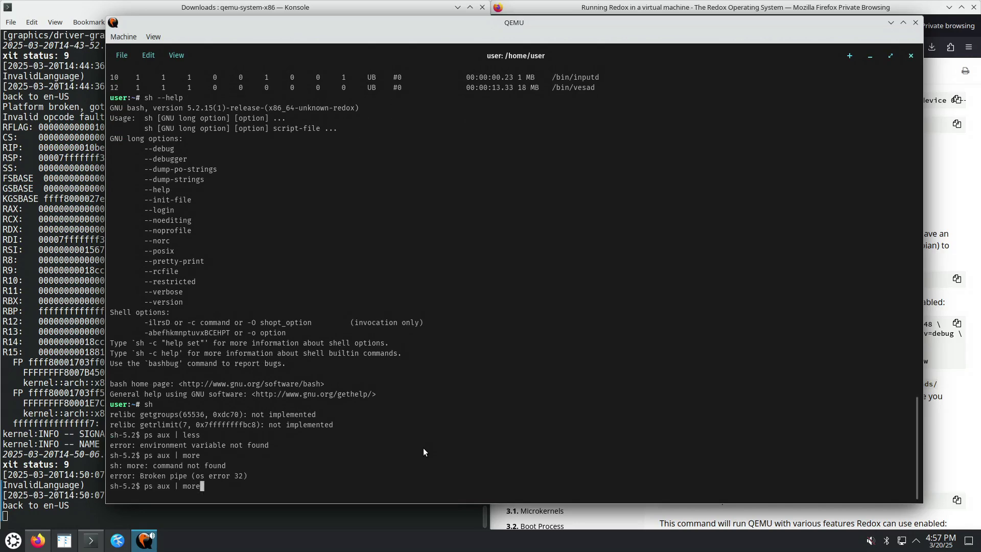
{"action": "key", "text": "BackSpace"}
{"action": "key", "text": "BackSpace"}
{"action": "key", "text": "BackSpace"}
{"action": "key", "text": "BackSpace"}
{"action": "type", "text": "uniq"}
{"action": "key", "text": "Return"}
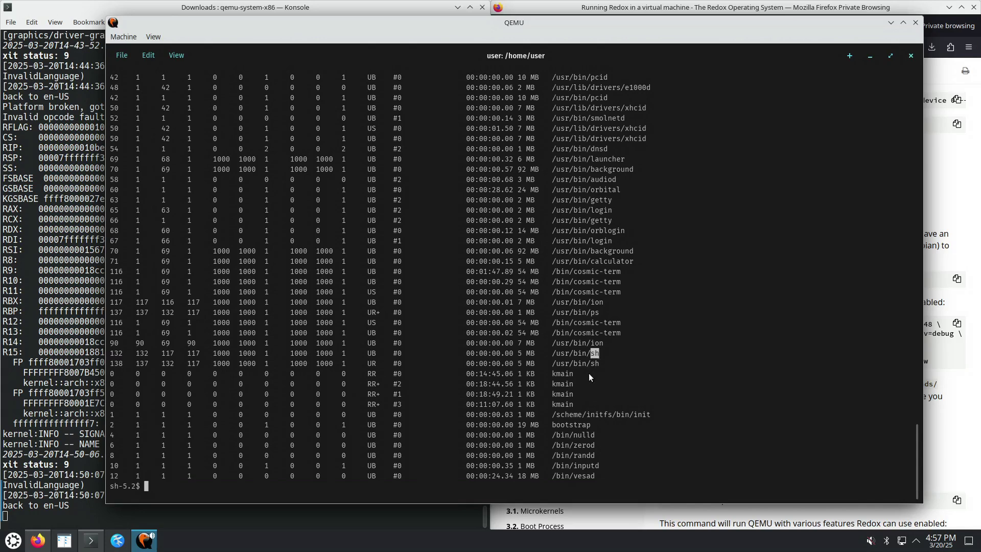
Exit sh, run 'ps aux | uniq', and scroll to the listing's end at vesad
{"action": "type", "text": "exit"}
{"action": "key", "text": "Return"}
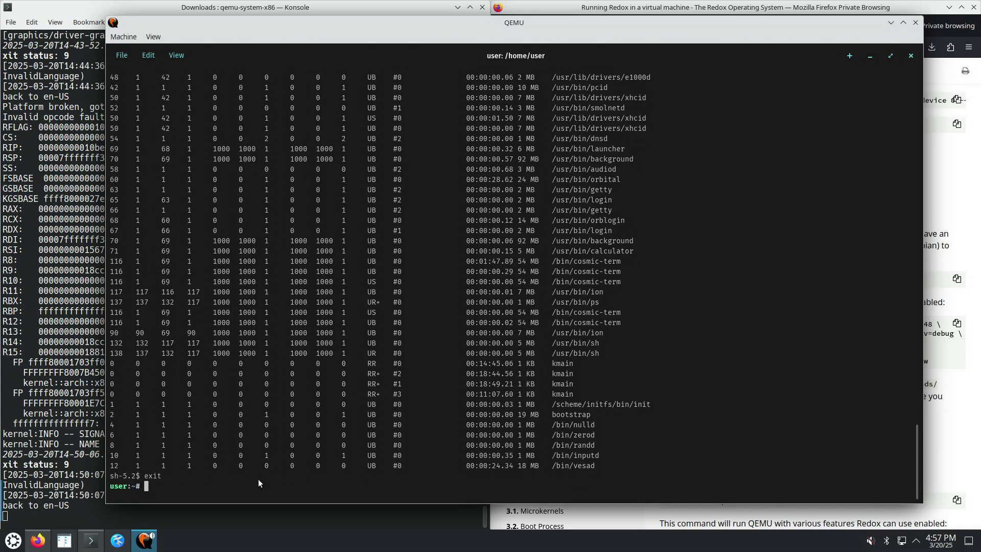
{"action": "type", "text": "ps aux | uniq"}
{"action": "key", "text": "Return"}
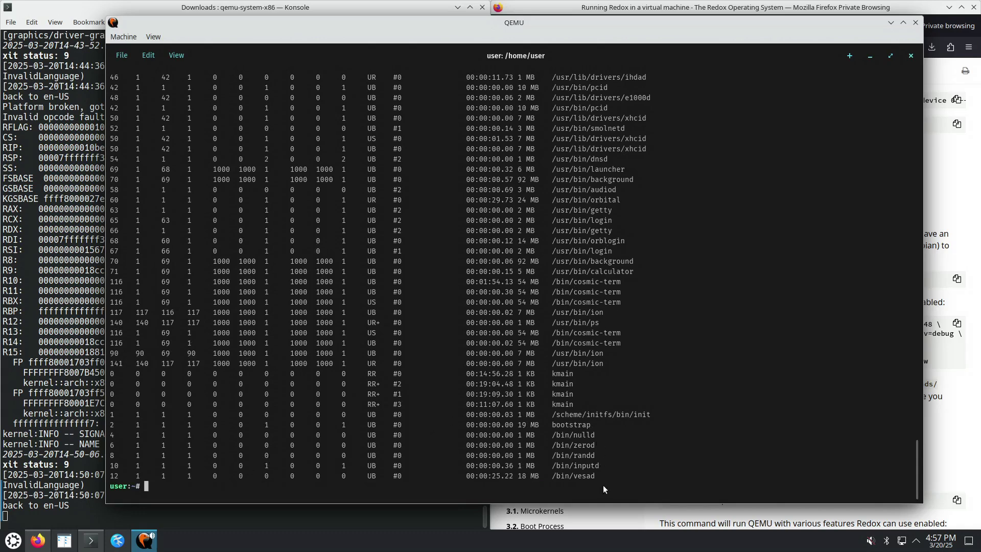
{"action": "scroll", "coordinate": [615, 313], "scroll_direction": "up", "scroll_amount": 6}
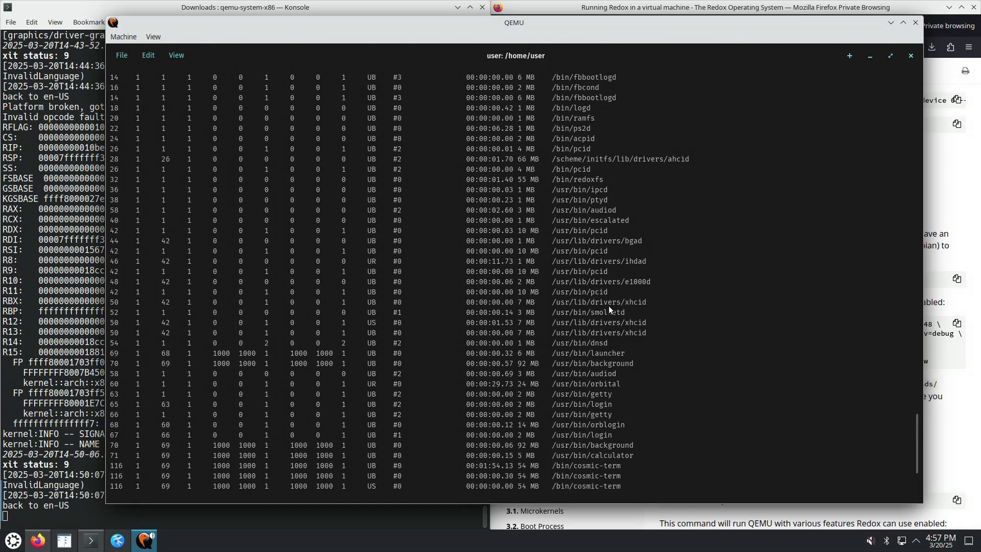
{"action": "scroll", "coordinate": [606, 298], "scroll_direction": "down", "scroll_amount": 4}
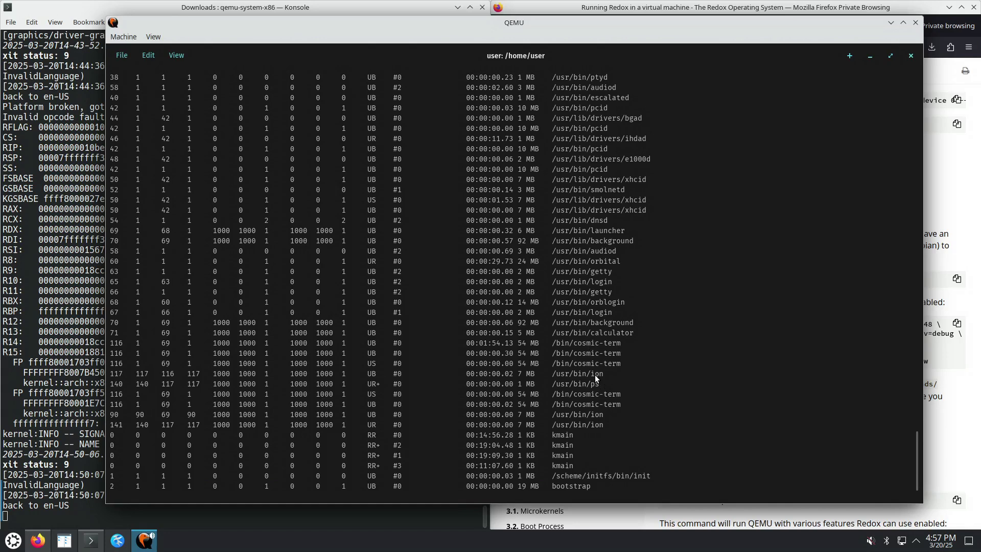
{"action": "scroll", "coordinate": [596, 396], "scroll_direction": "down", "scroll_amount": 2}
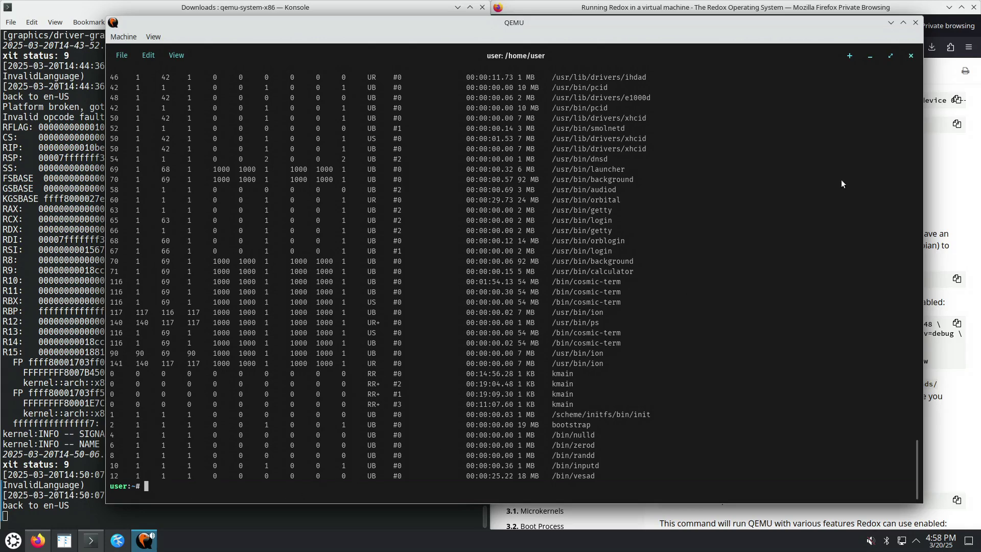
Restore the terminal to a window and add two new tabs
{"action": "left_click", "coordinate": [889, 55]}
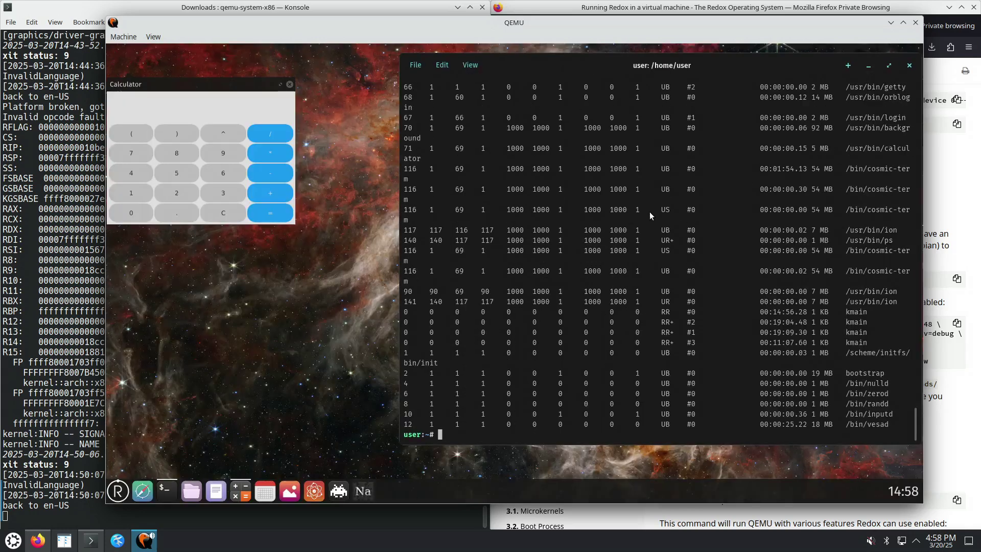
{"action": "left_click", "coordinate": [848, 67]}
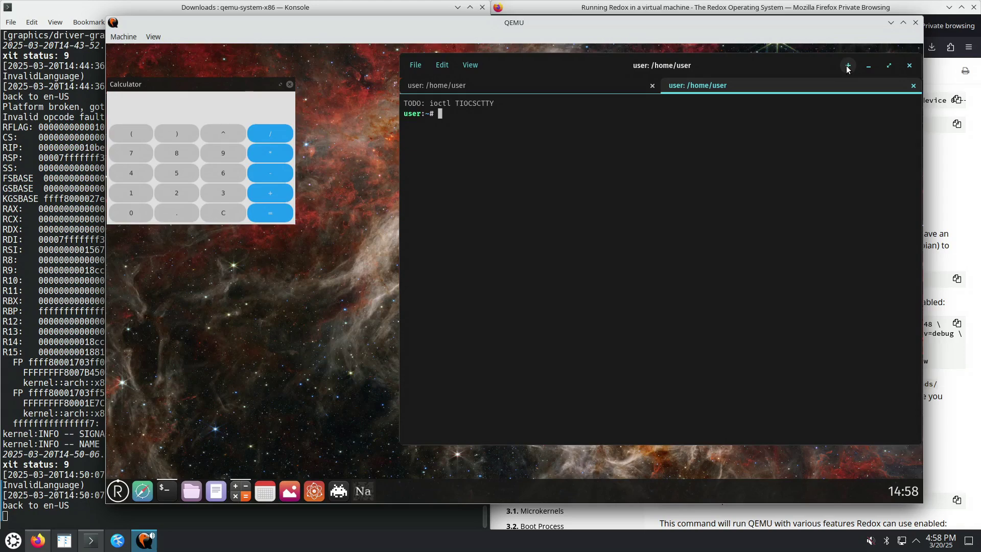
{"action": "left_click", "coordinate": [847, 67]}
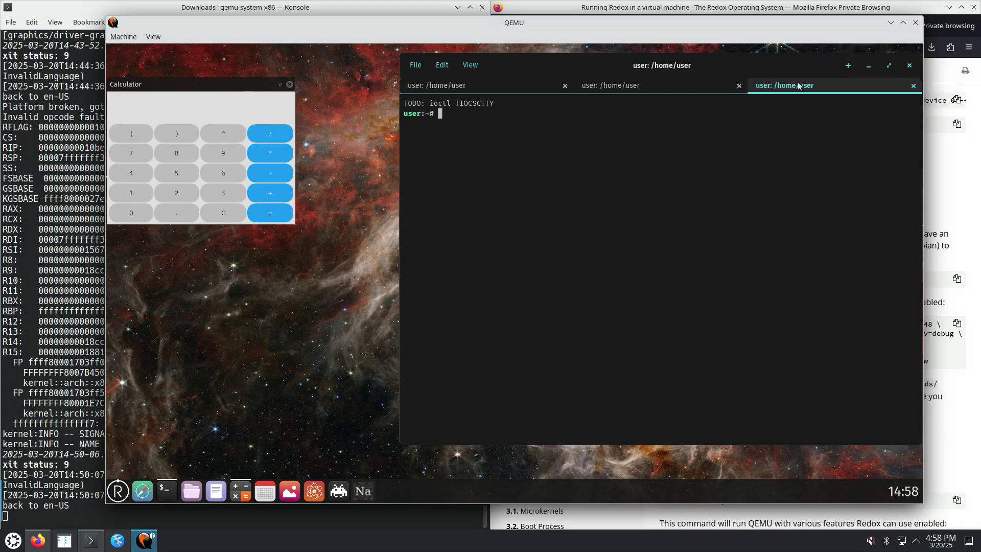
Browse the Edit and View menus, then enlarge the text with Ctrl++ and shrink it back
{"action": "left_click", "coordinate": [442, 65]}
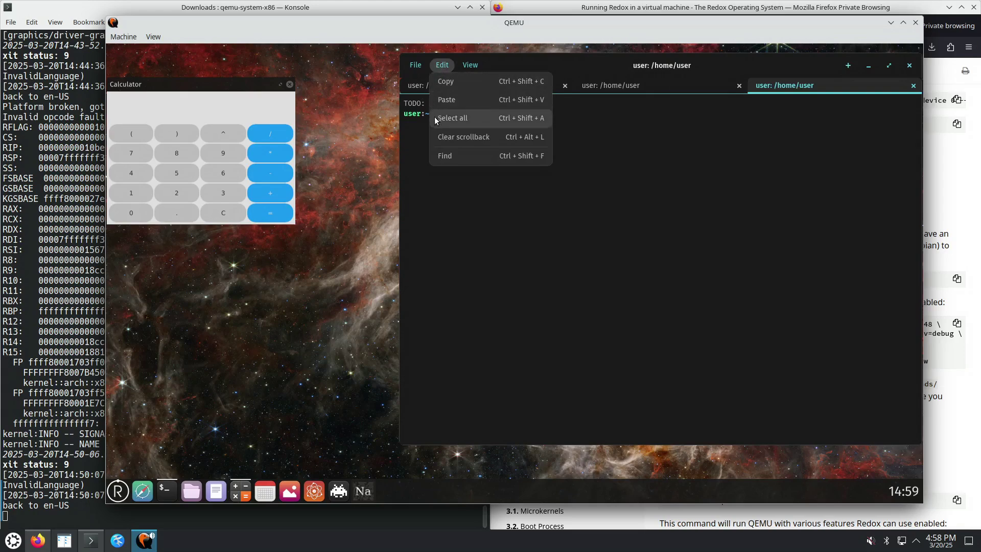
{"action": "mouse_move", "coordinate": [468, 63]}
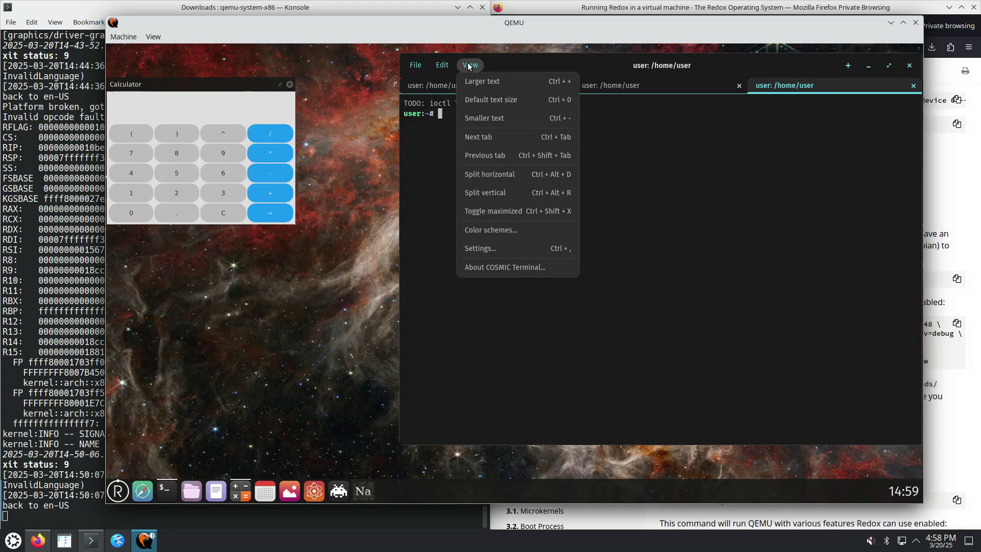
{"action": "left_click", "coordinate": [690, 222]}
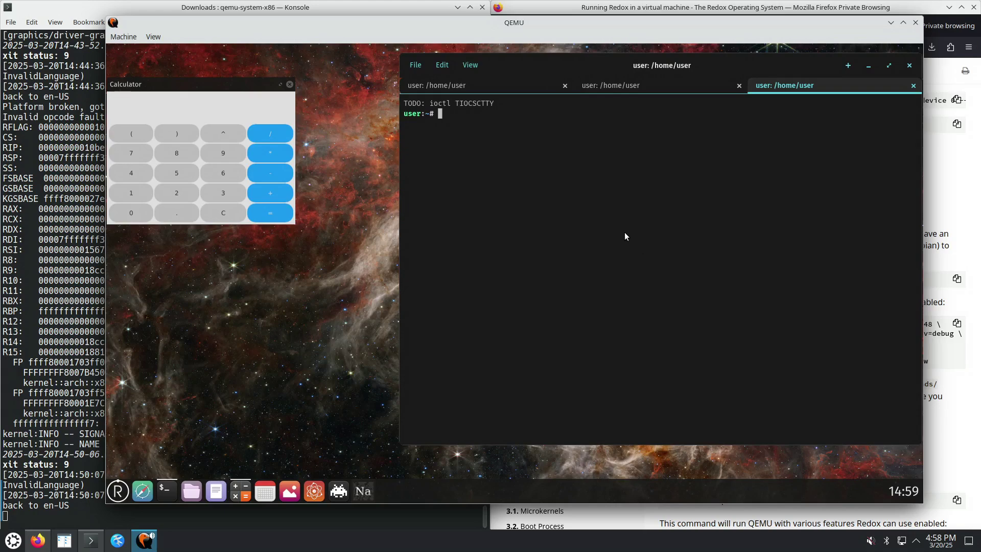
{"action": "key", "text": "ctrl+equal"}
{"action": "key", "text": "ctrl+equal"}
{"action": "key", "text": "ctrl+equal"}
{"action": "key", "text": "ctrl+equal"}
{"action": "key", "text": "ctrl+equal"}
{"action": "key", "text": "ctrl+equal"}
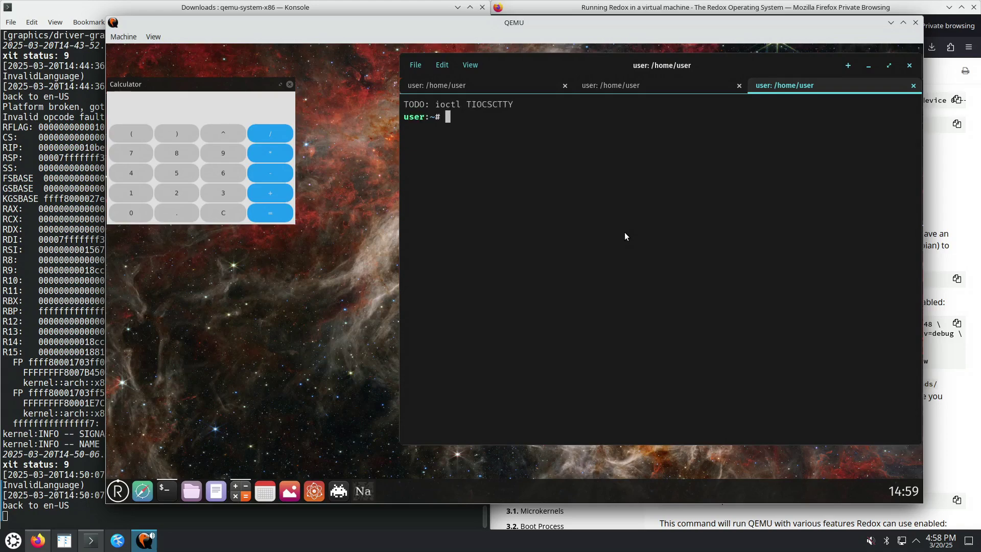
{"action": "key", "text": "ctrl+minus"}
{"action": "key", "text": "ctrl+minus"}
{"action": "key", "text": "ctrl+minus"}
{"action": "key", "text": "ctrl+minus"}
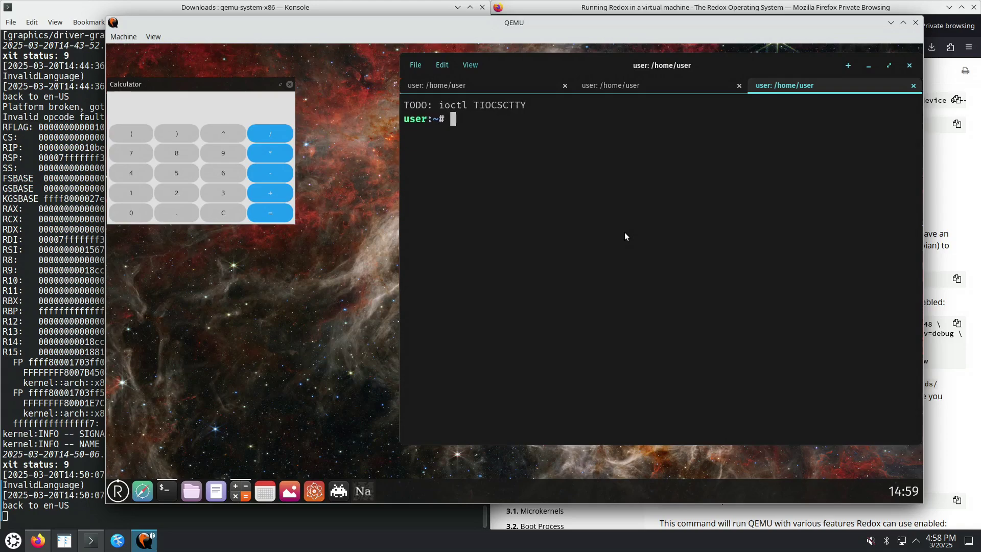
Open File > Profiles… and close it unchanged, then move the terminal down-left
{"action": "left_click", "coordinate": [442, 65]}
{"action": "mouse_move", "coordinate": [413, 63]}
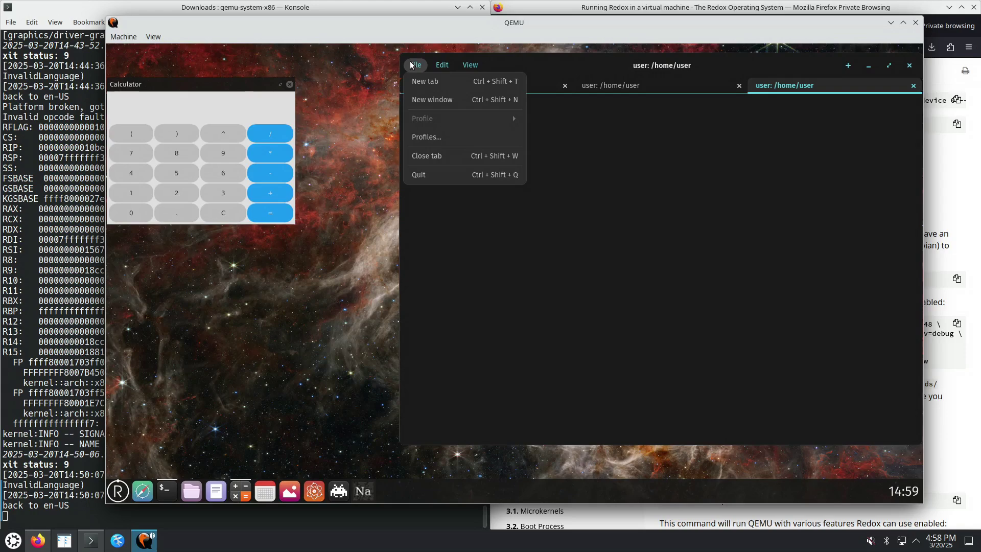
{"action": "left_click", "coordinate": [425, 138]}
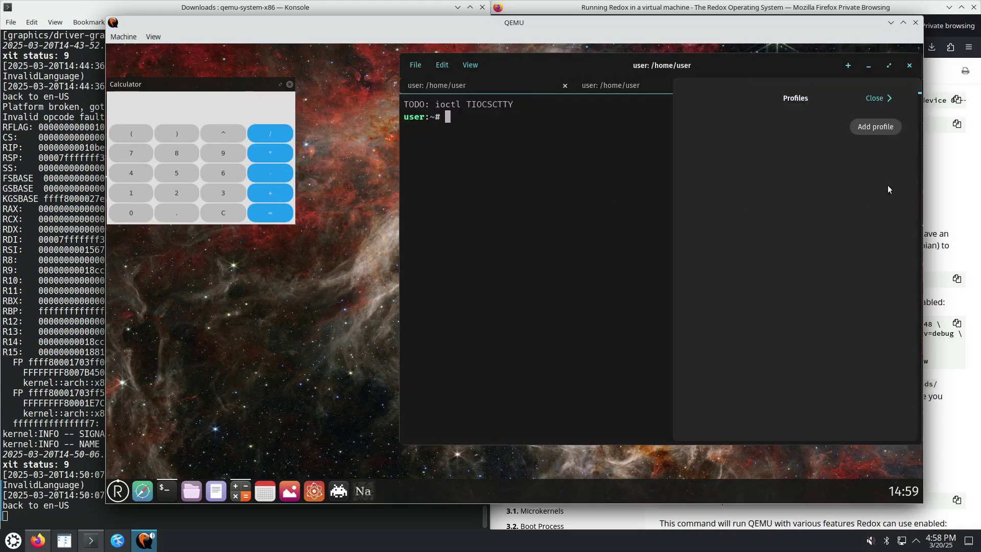
{"action": "left_click", "coordinate": [879, 99]}
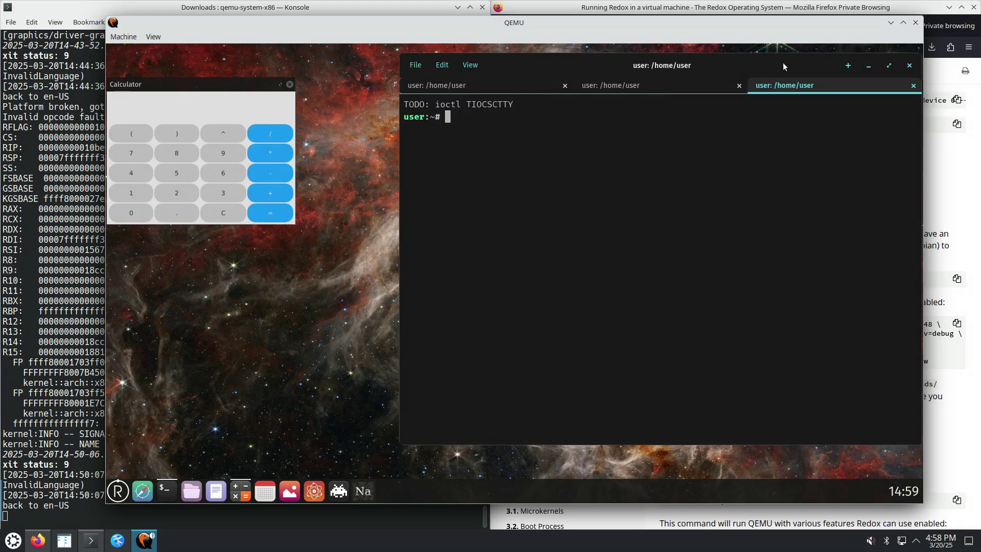
{"action": "left_click_drag", "start_coordinate": [783, 66], "coordinate": [717, 91]}
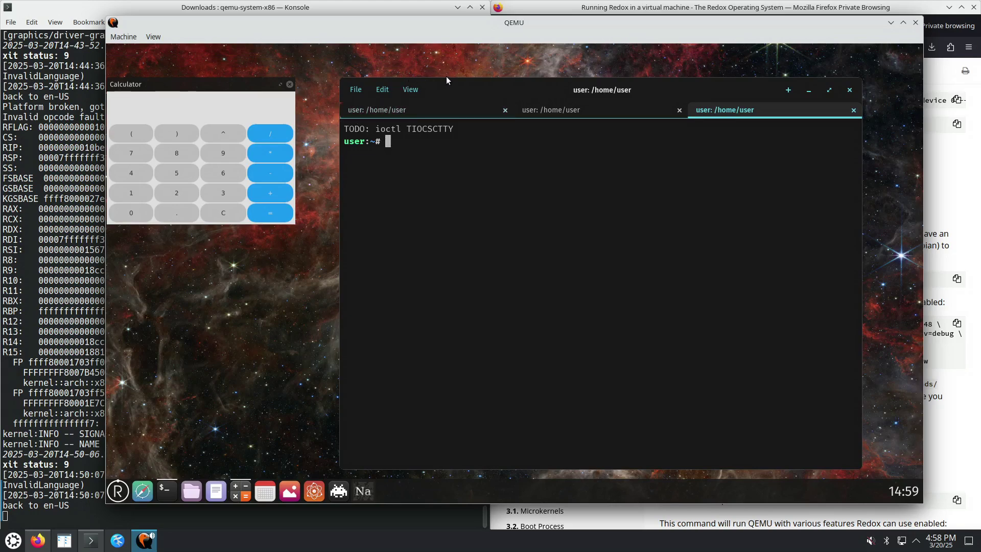
Drag the three-tab terminal toward the middle of the desktop, ending slightly higher
{"action": "left_click_drag", "start_coordinate": [550, 93], "coordinate": [544, 129]}
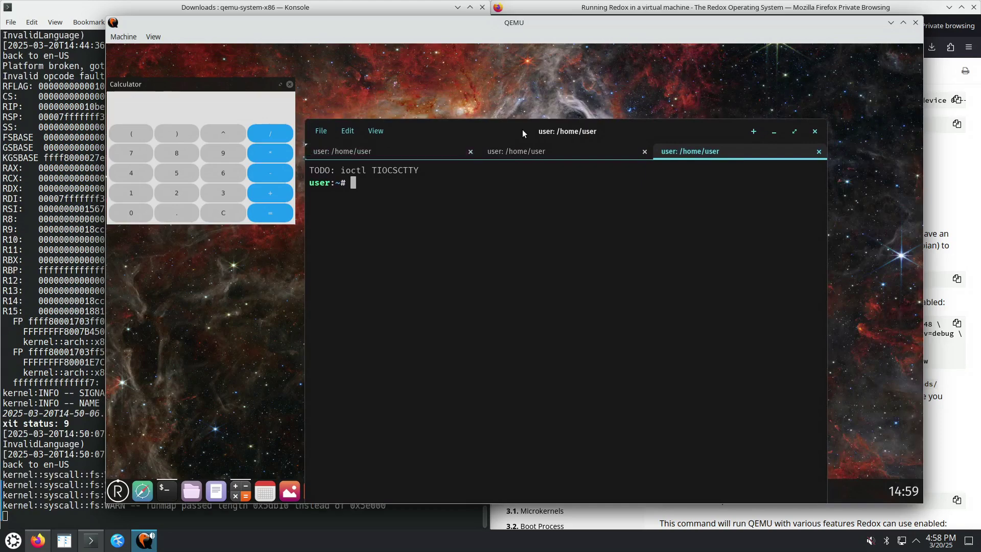
{"action": "mouse_move", "coordinate": [541, 125]}
{"action": "left_mouse_down"}
{"action": "mouse_move", "coordinate": [576, 118]}
{"action": "mouse_move", "coordinate": [548, 108]}
{"action": "left_mouse_up"}
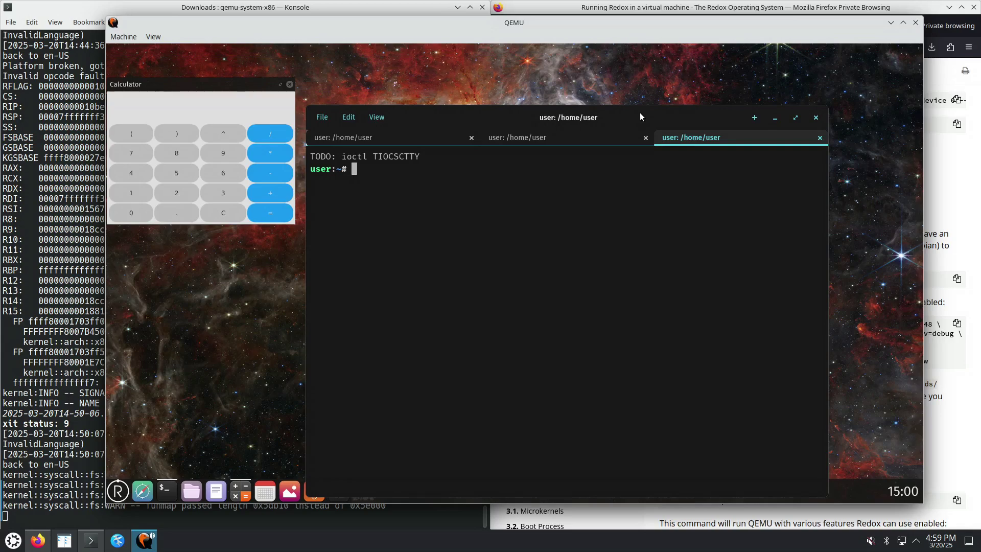
{"action": "left_click_drag", "start_coordinate": [599, 118], "coordinate": [618, 86]}
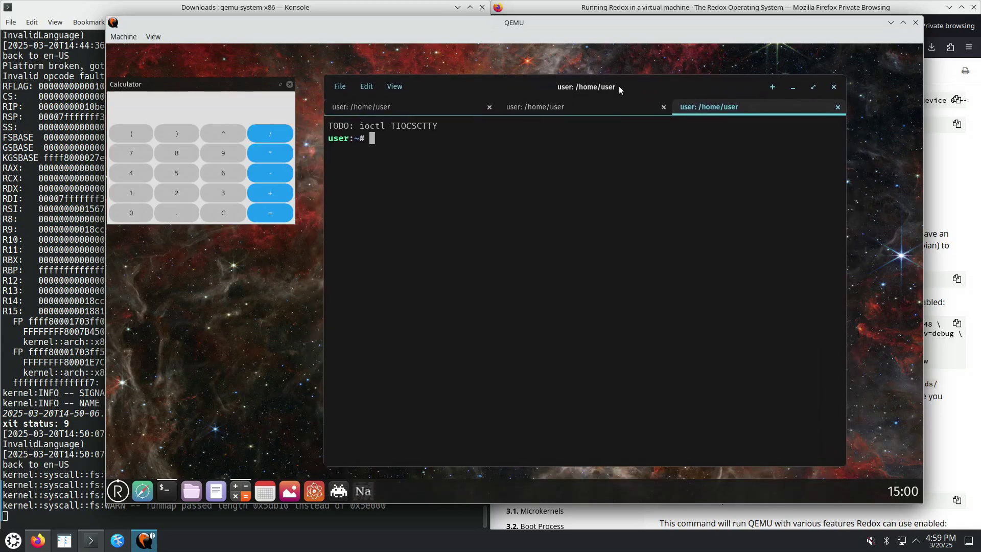
Bring up the Redox Wikipedia article and select the words 'Orbital', 'window manager' and 'display'
{"action": "left_click", "coordinate": [619, 9]}
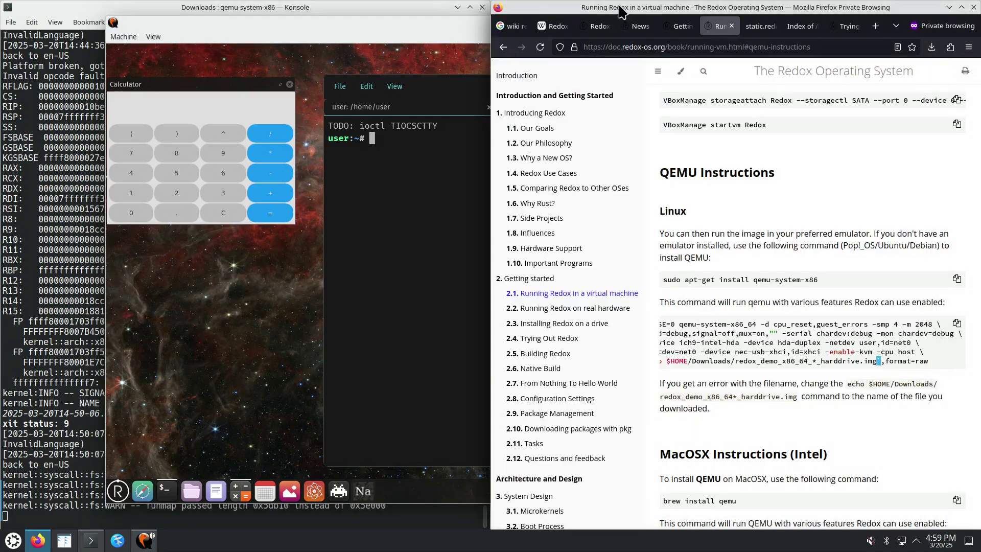
{"action": "left_click", "coordinate": [555, 25]}
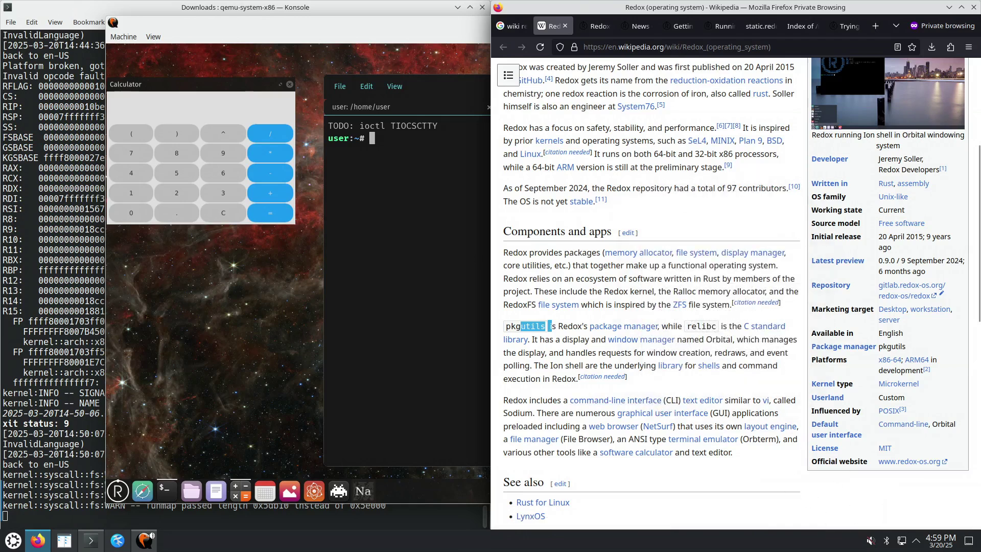
{"action": "left_click", "coordinate": [919, 489]}
{"action": "double_click", "coordinate": [720, 339]}
{"action": "left_click_drag", "start_coordinate": [679, 340], "coordinate": [610, 342]}
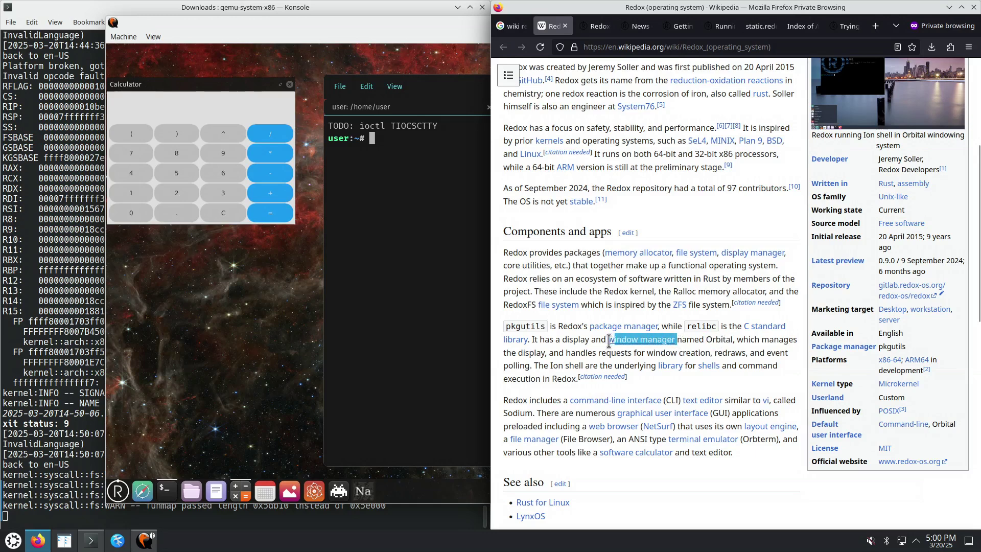
{"action": "double_click", "coordinate": [573, 340]}
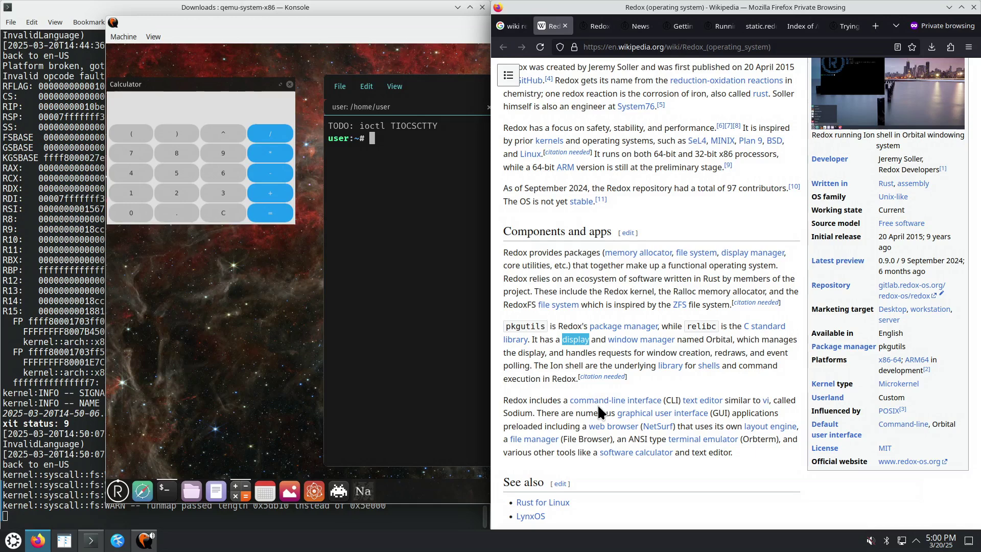
{"action": "double_click", "coordinate": [719, 340]}
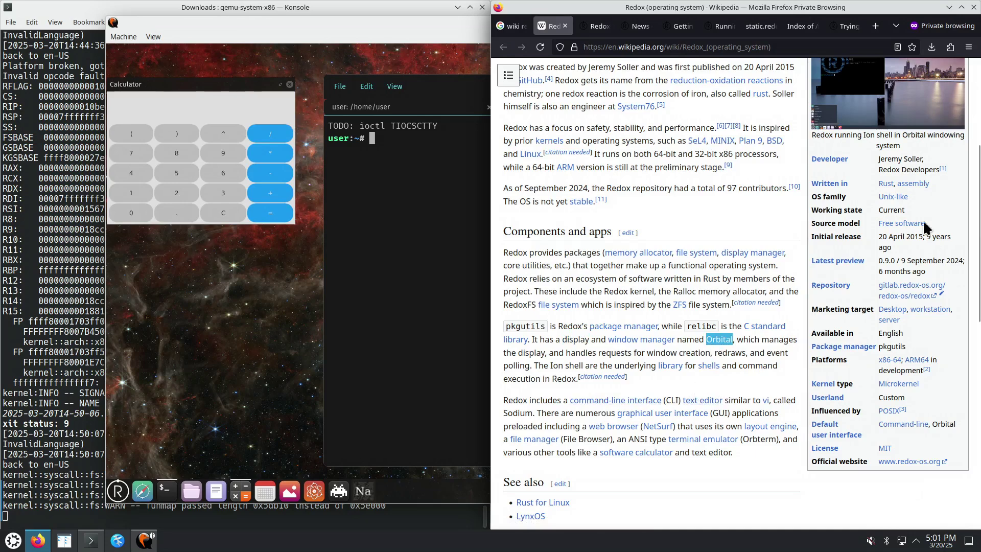
Select the infobox caption, open the Redox Orbital screenshot in the media viewer, then minimize Firefox
{"action": "scroll", "coordinate": [970, 192], "scroll_direction": "up", "scroll_amount": 3}
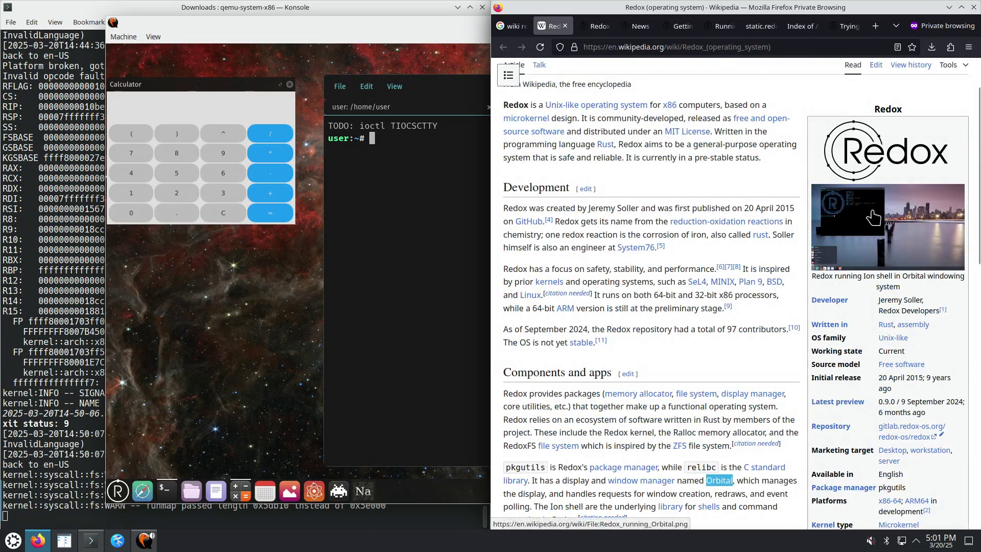
{"action": "left_click", "coordinate": [815, 276]}
{"action": "left_click_drag", "start_coordinate": [814, 277], "coordinate": [915, 291]}
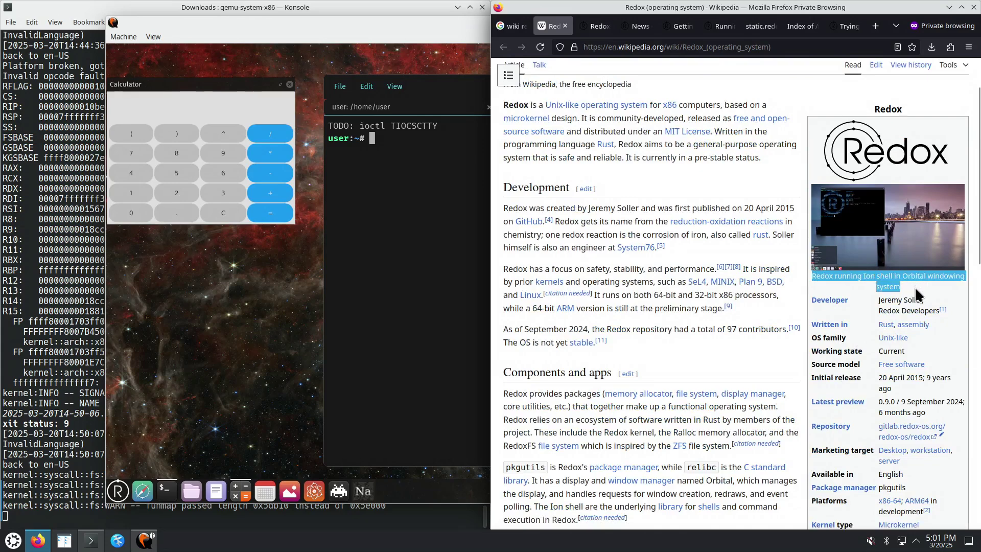
{"action": "left_click", "coordinate": [863, 223]}
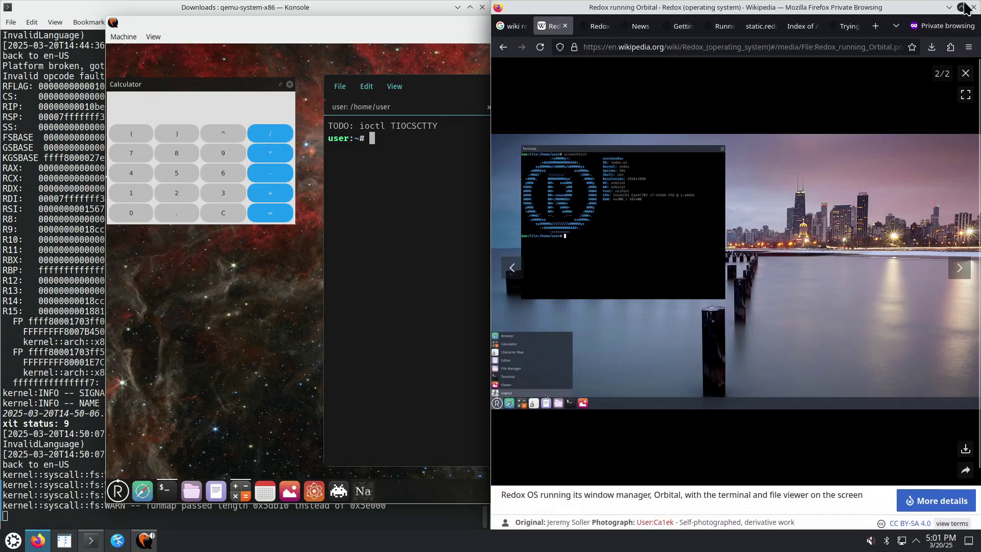
{"action": "left_click", "coordinate": [949, 7]}
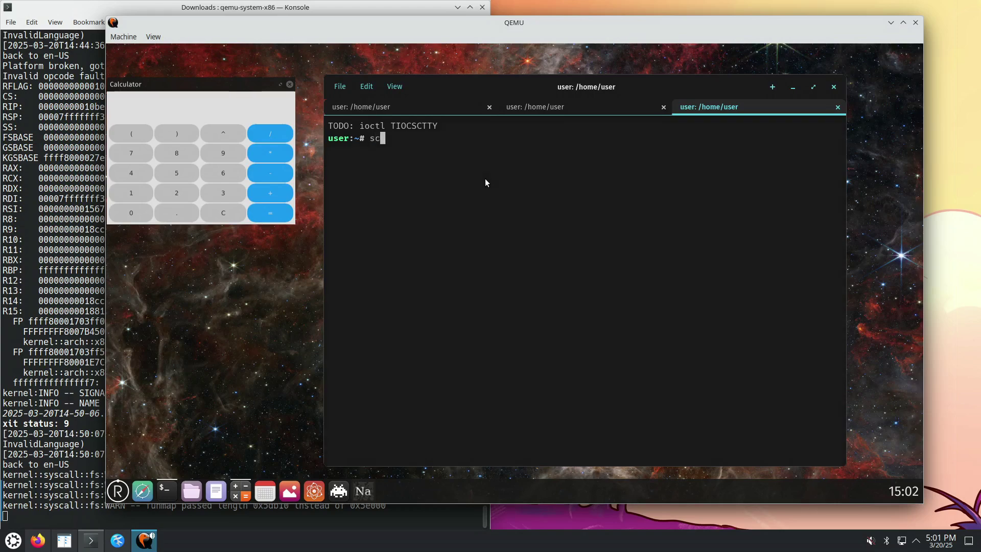
Run screenfetch, showing Redox OS 0.9.0, kernel 0.4.1, orbital and 390.2 MiB of 2.0 GiB RAM used
{"action": "type", "text": "reenfetch"}
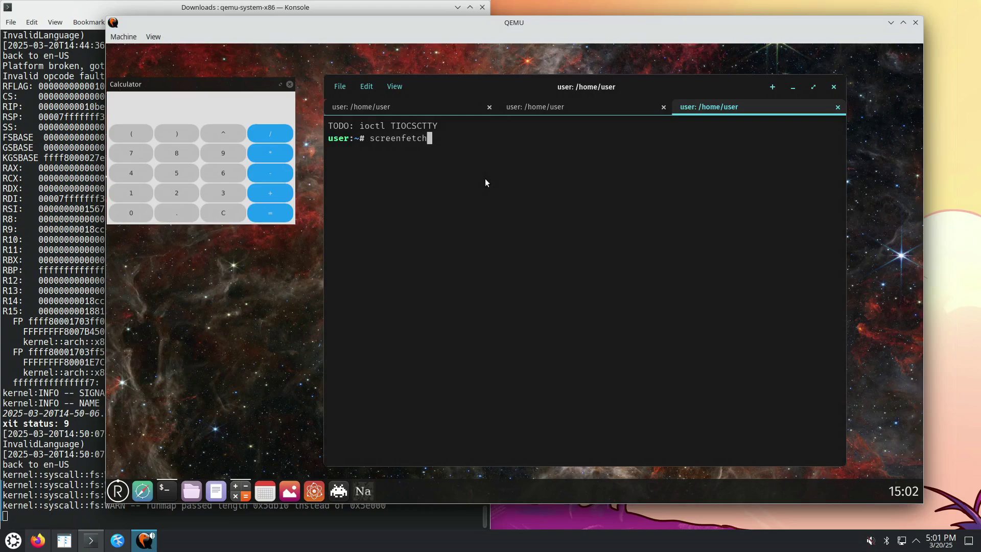
{"action": "key", "text": "Return"}
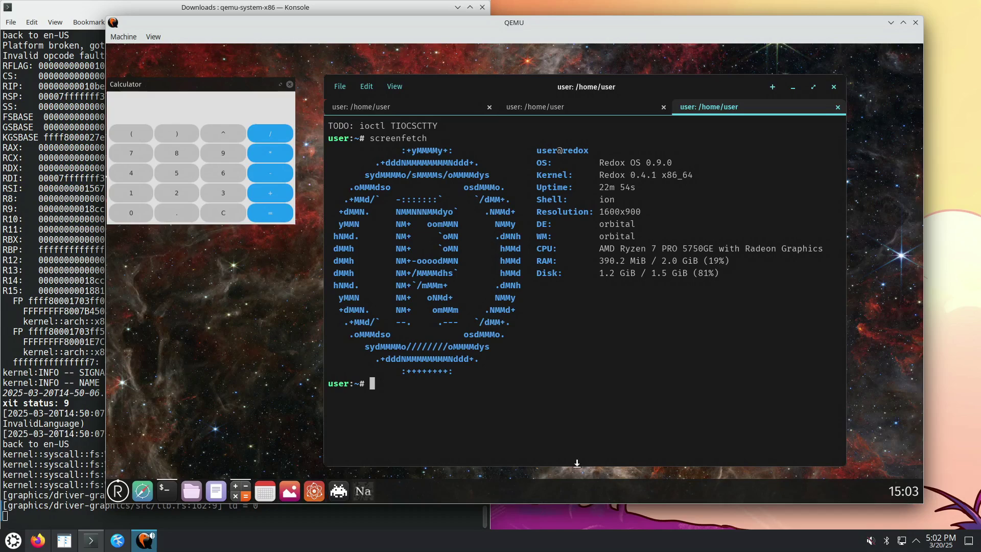
Open the R launcher and browse the Games and System categories, returning to the top-level list
{"action": "left_click", "coordinate": [119, 493]}
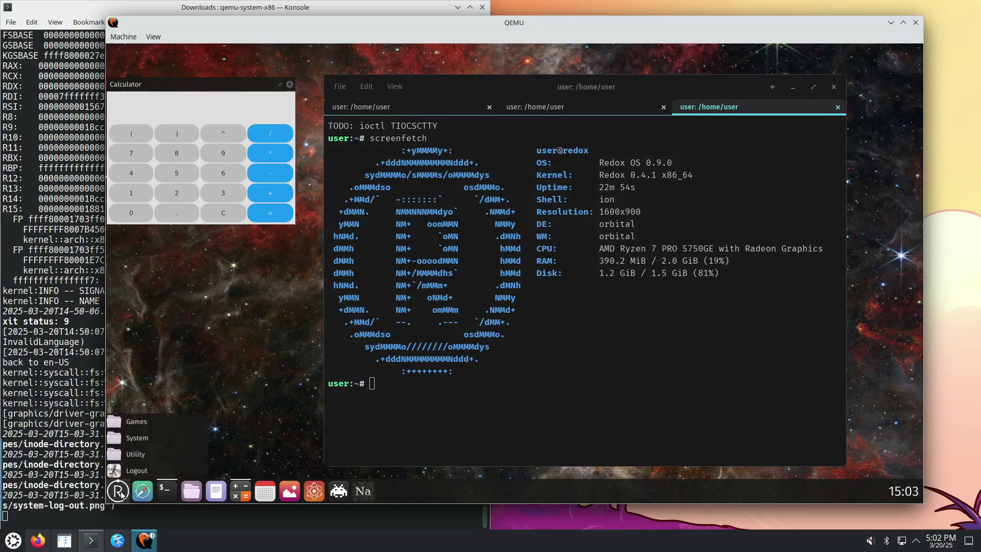
{"action": "left_click", "coordinate": [146, 421]}
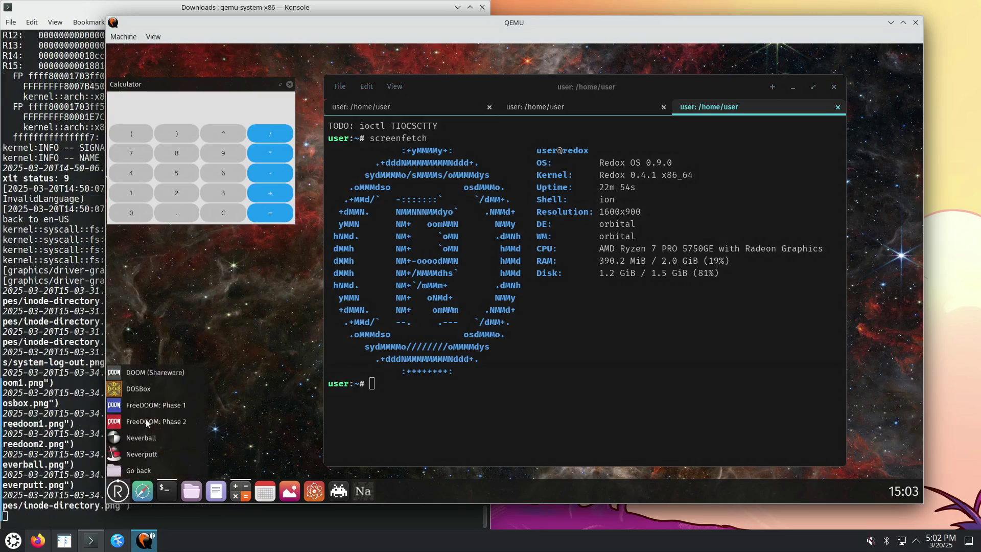
{"action": "left_click", "coordinate": [117, 493]}
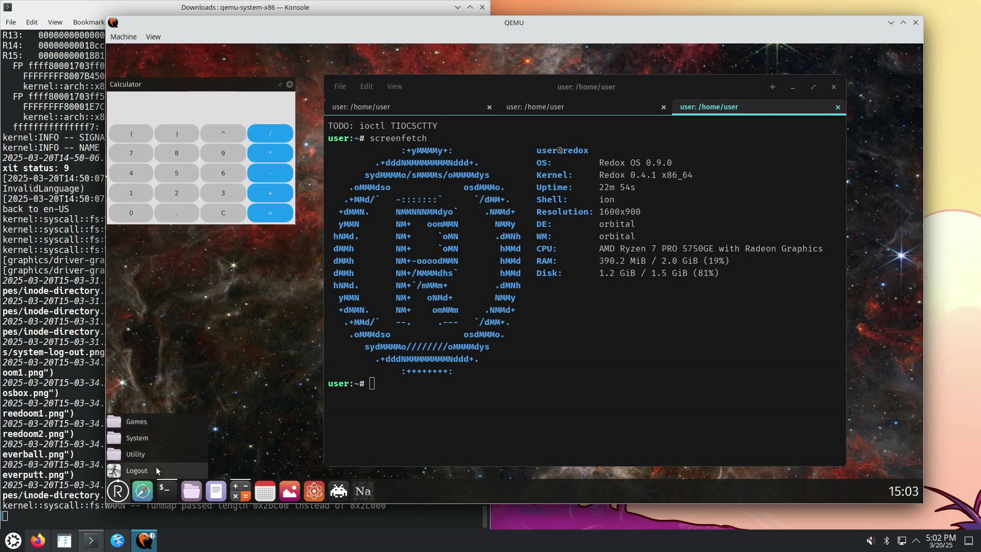
{"action": "left_click", "coordinate": [154, 426]}
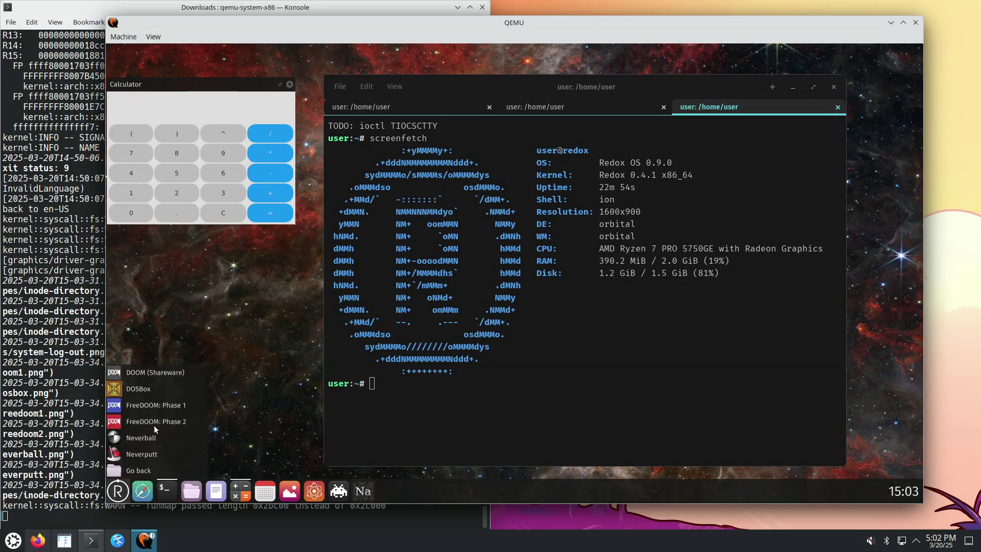
{"action": "left_click", "coordinate": [138, 470]}
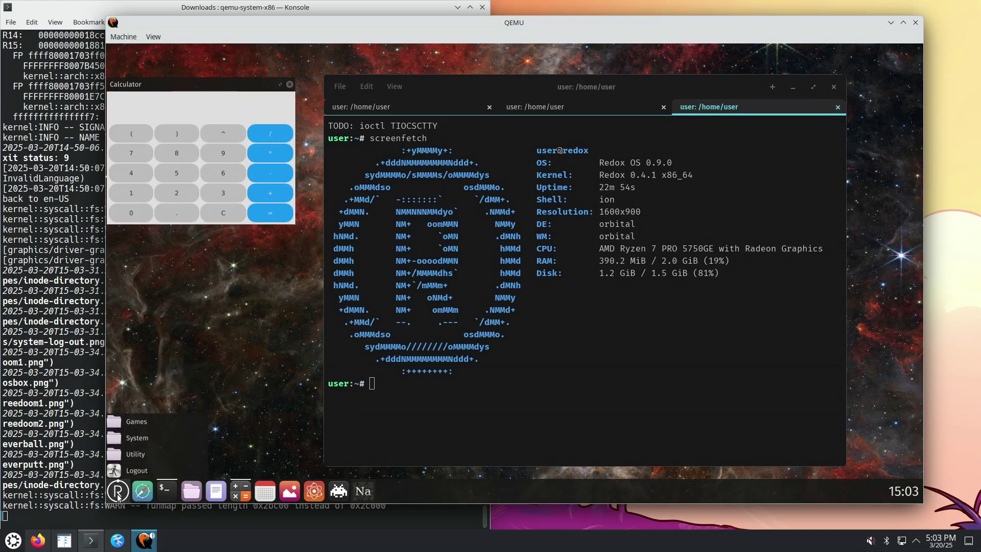
{"action": "left_click", "coordinate": [145, 438]}
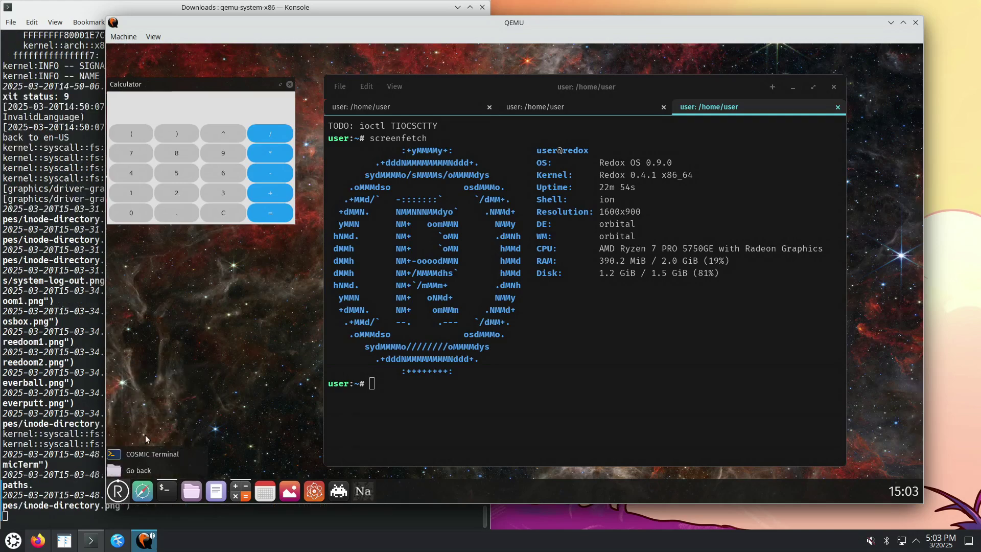
{"action": "left_click", "coordinate": [142, 465]}
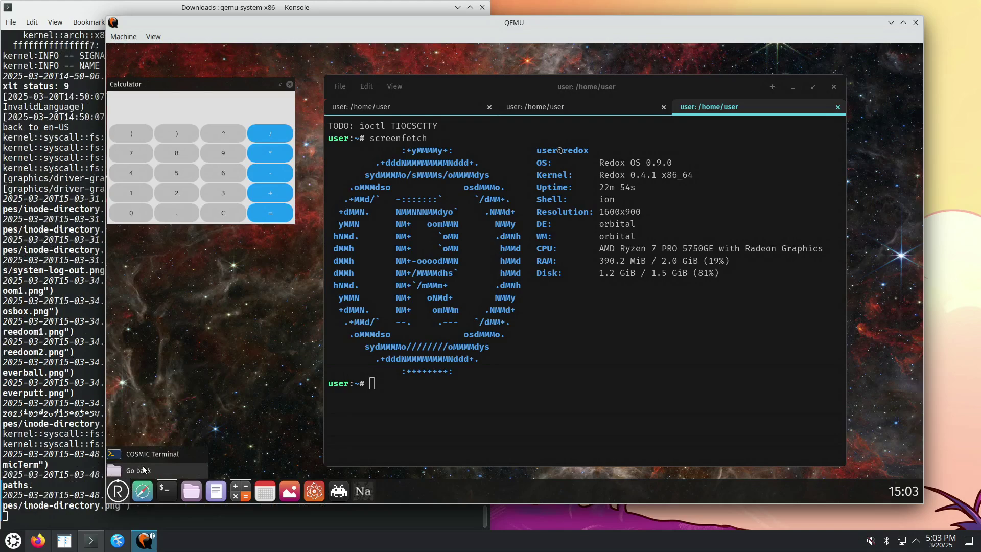
{"action": "left_click", "coordinate": [146, 452]}
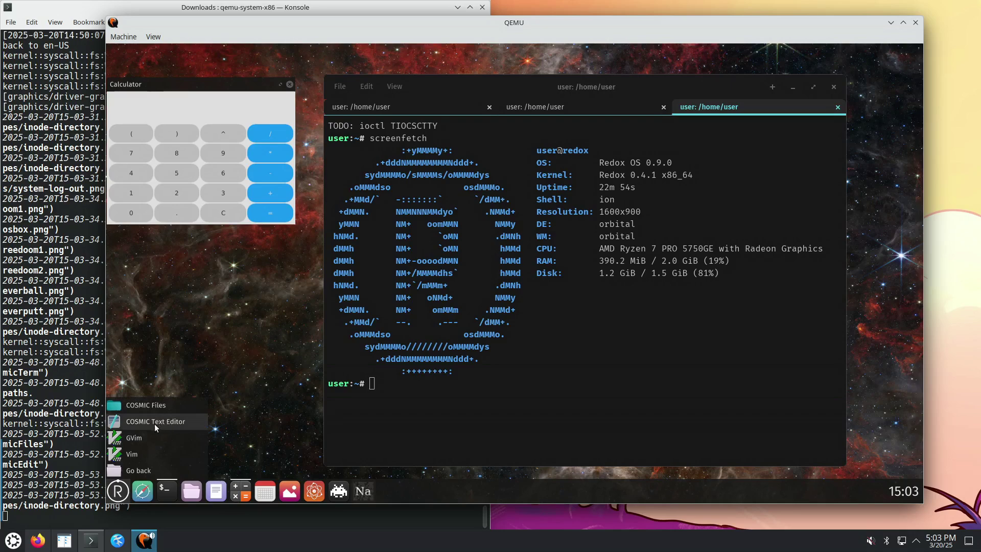
Launch COSMIC Text Editor and COSMIC Files from Utility, moving the editor down-left and Files down-right
{"action": "left_click", "coordinate": [163, 422]}
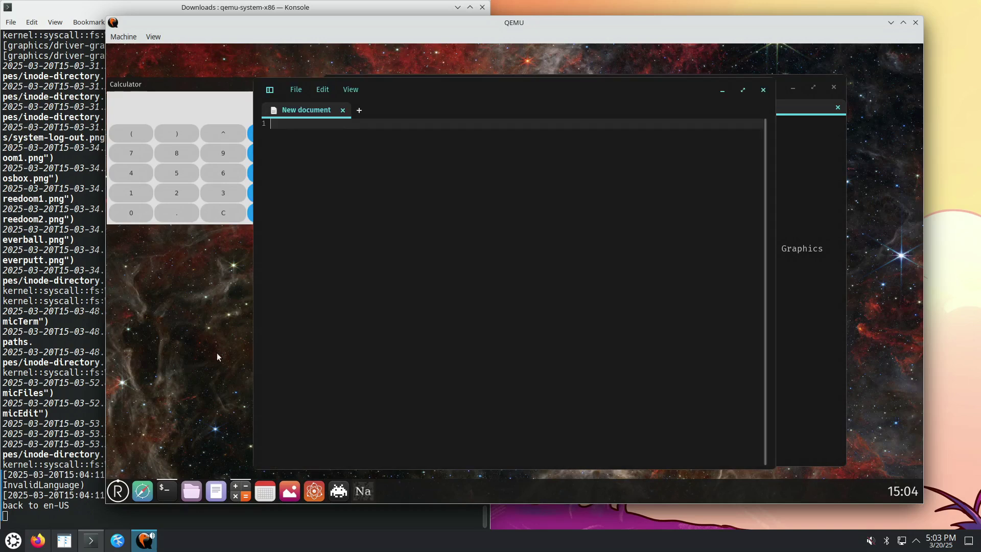
{"action": "left_click_drag", "start_coordinate": [451, 78], "coordinate": [381, 178]}
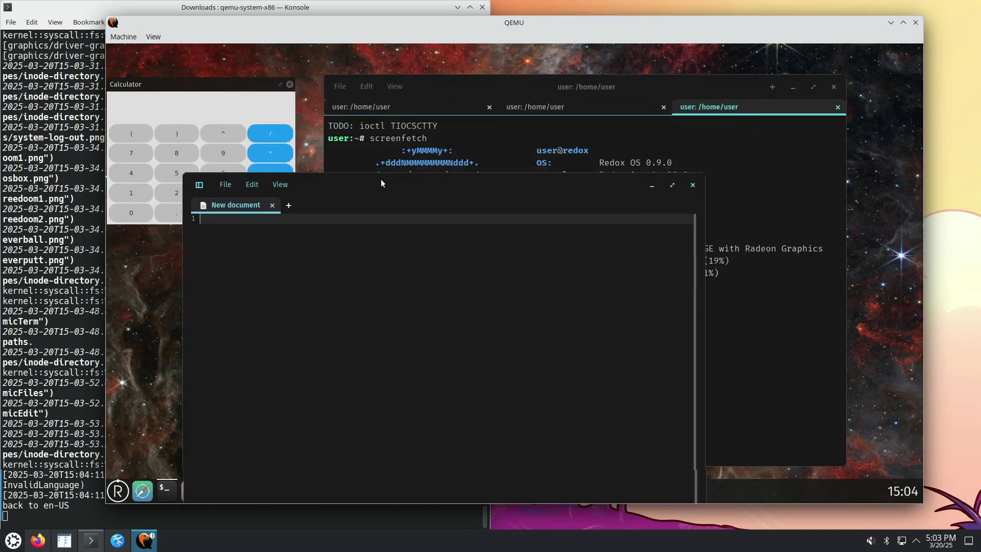
{"action": "left_click", "coordinate": [118, 491]}
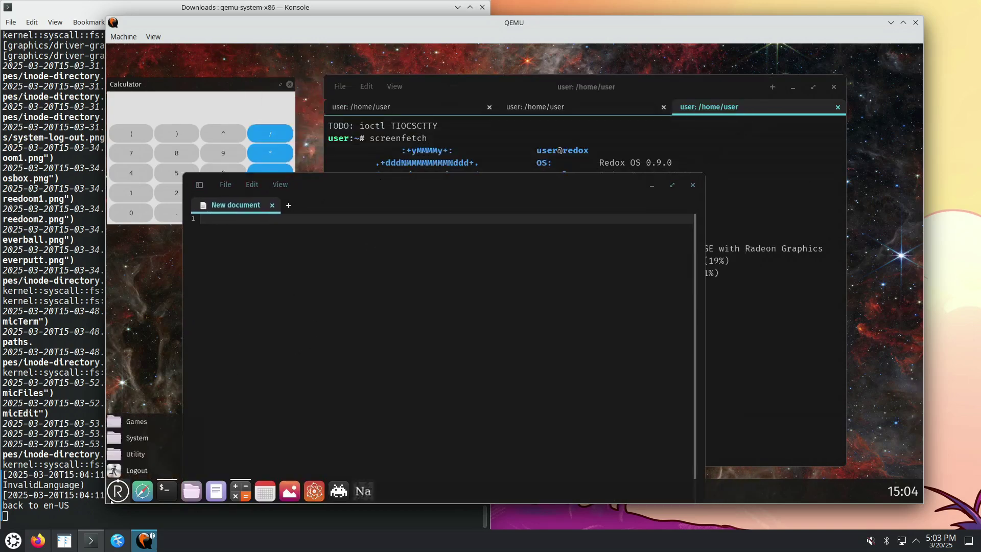
{"action": "left_click", "coordinate": [134, 455]}
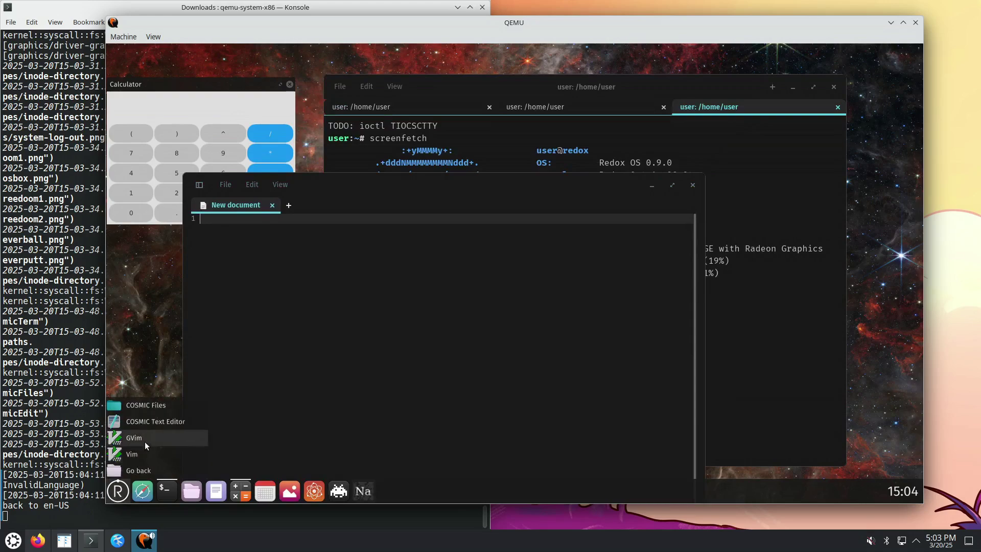
{"action": "left_click", "coordinate": [164, 407]}
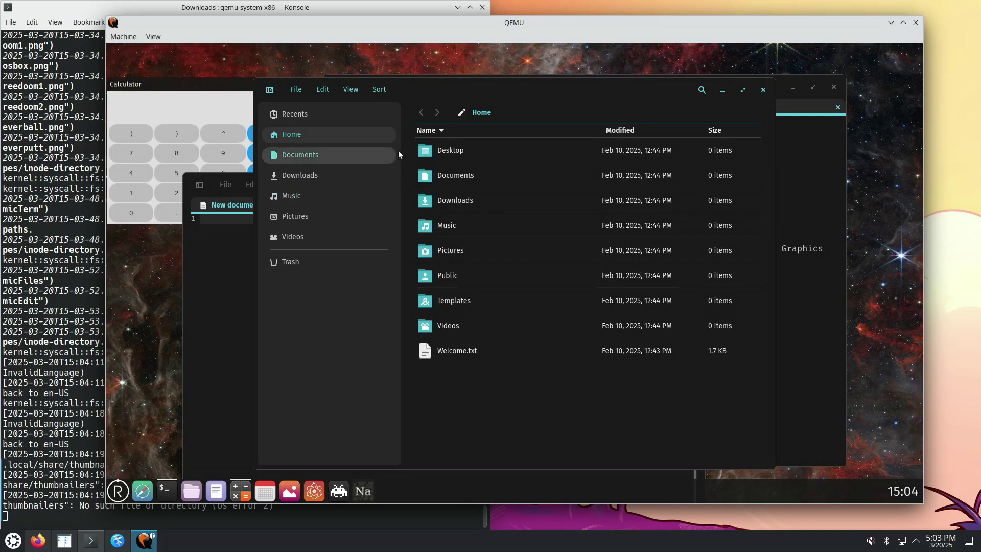
{"action": "left_click_drag", "start_coordinate": [444, 91], "coordinate": [608, 263]}
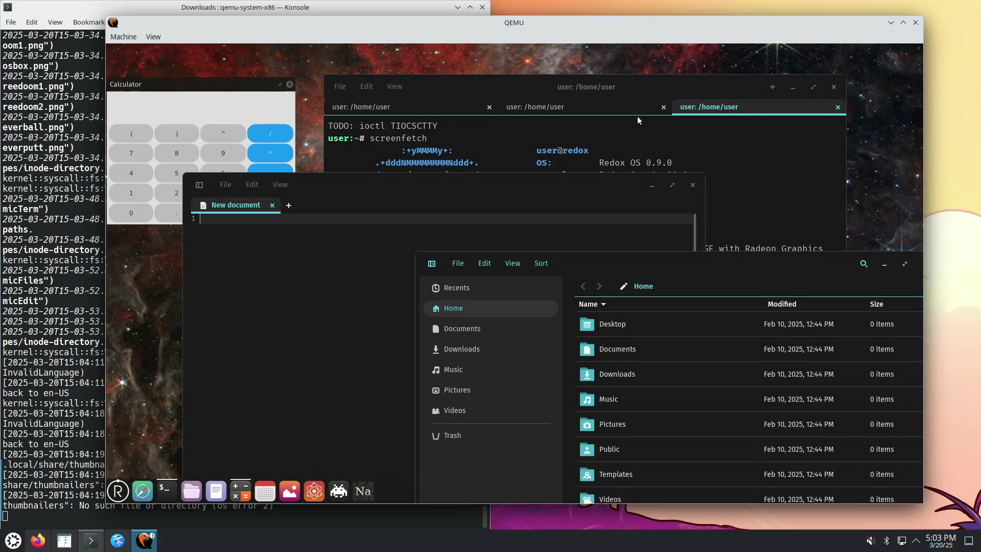
Browse the launcher's Utility and System categories again, then dismiss it back to COSMIC Files
{"action": "left_click", "coordinate": [118, 491]}
{"action": "left_click", "coordinate": [136, 455]}
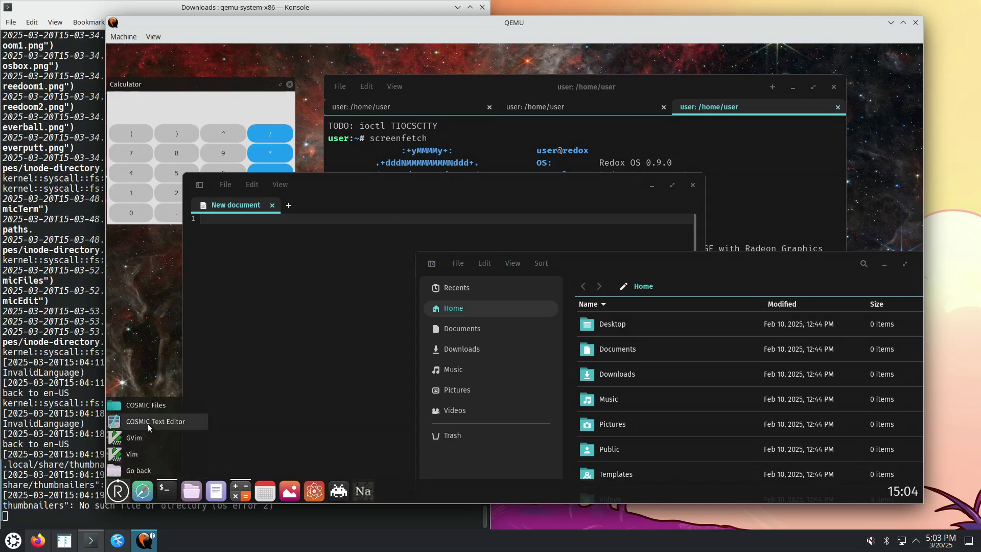
{"action": "left_click", "coordinate": [120, 470]}
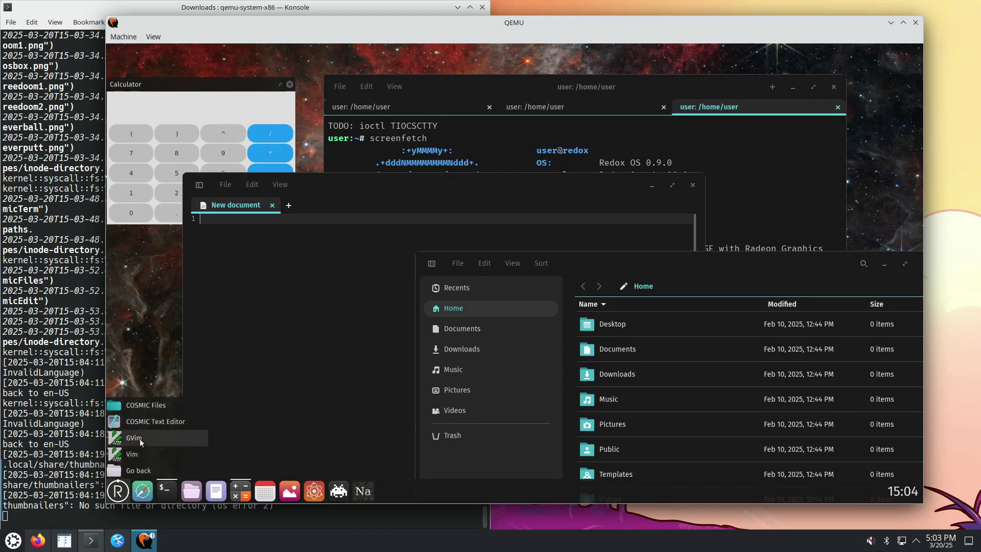
{"action": "left_click", "coordinate": [135, 438]}
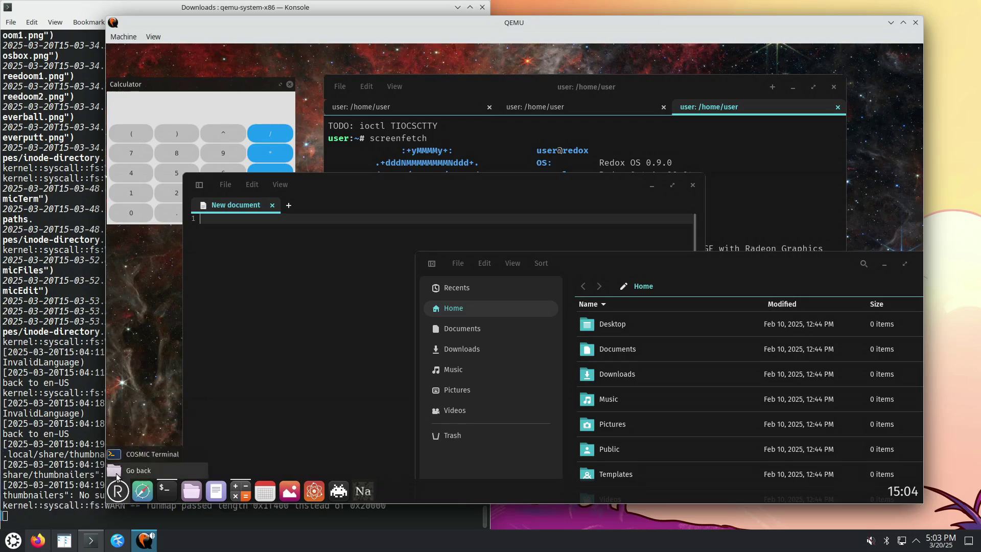
{"action": "left_click", "coordinate": [123, 471]}
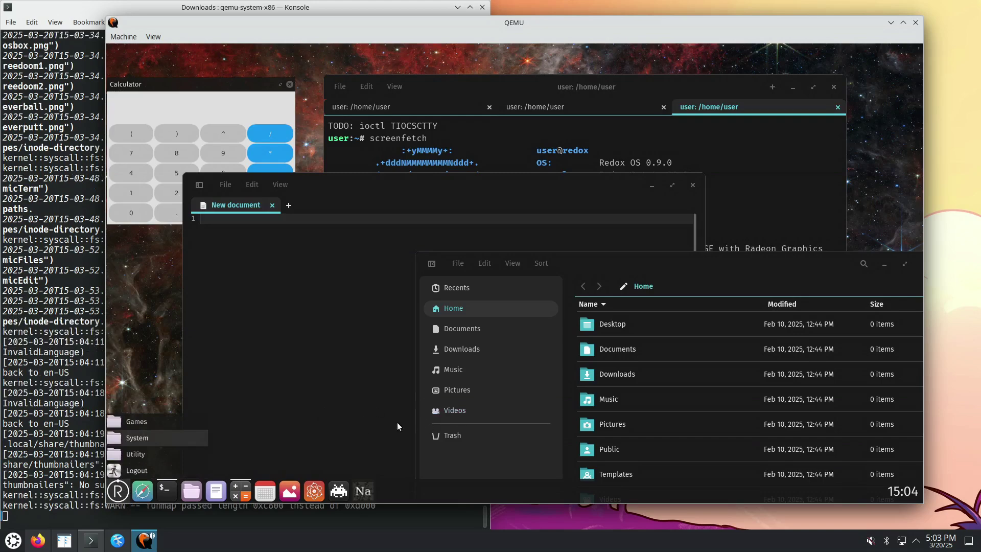
{"action": "left_click", "coordinate": [723, 268]}
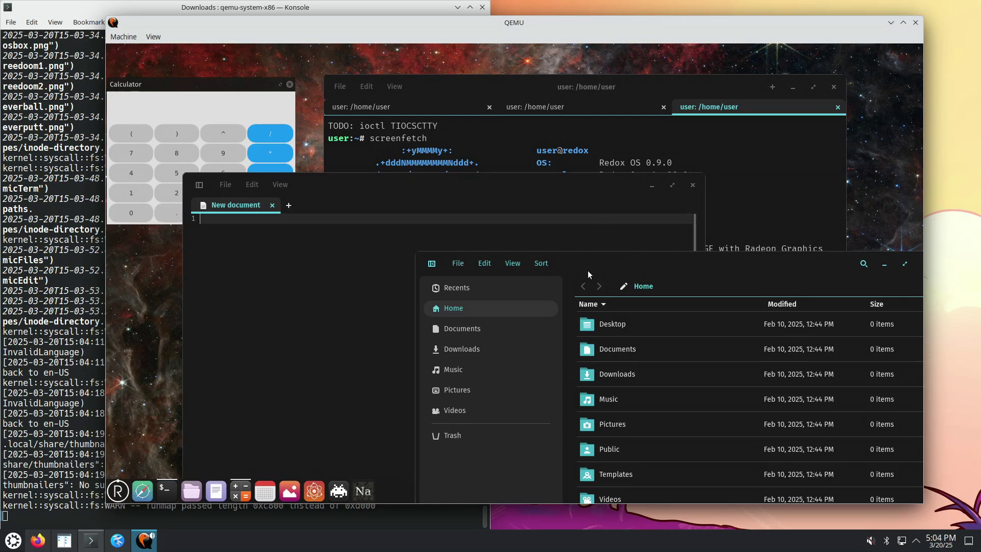
Check COSMIC Files' view options and drag its window over the editor and terminal
{"action": "left_click_drag", "start_coordinate": [588, 271], "coordinate": [587, 271]}
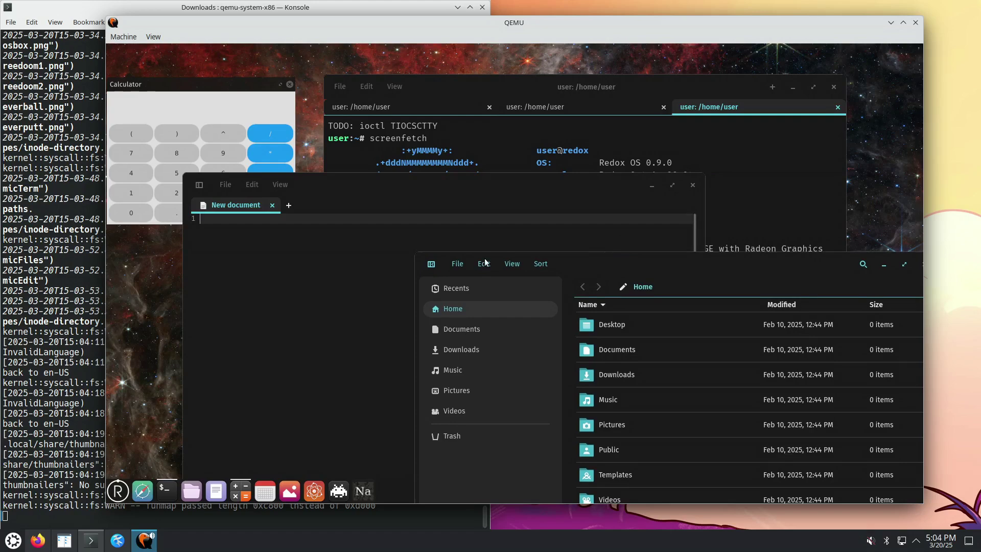
{"action": "left_click", "coordinate": [511, 264]}
{"action": "left_click", "coordinate": [769, 269]}
{"action": "left_click_drag", "start_coordinate": [829, 266], "coordinate": [609, 134]}
{"action": "left_click_drag", "start_coordinate": [549, 149], "coordinate": [613, 90]}
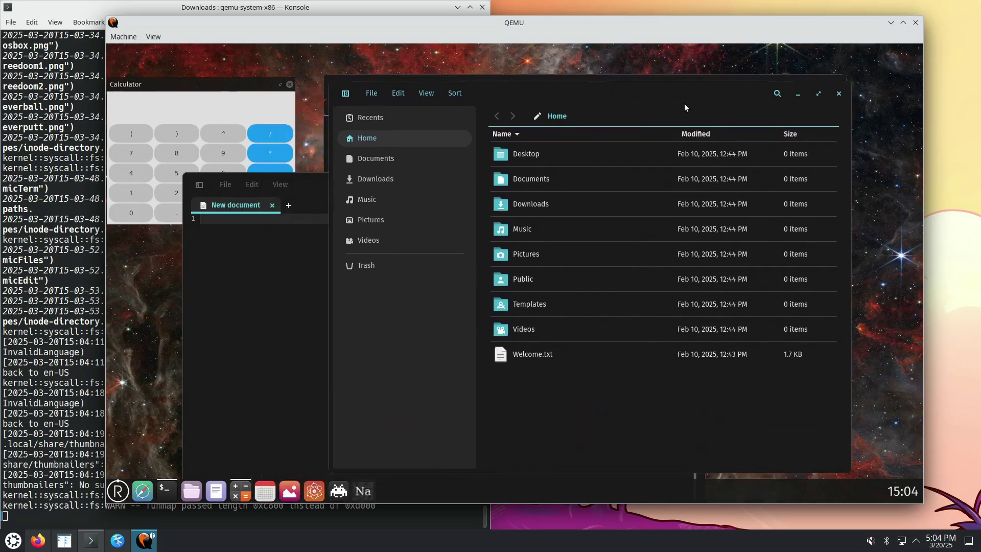
{"action": "left_click_drag", "start_coordinate": [684, 103], "coordinate": [668, 117]}
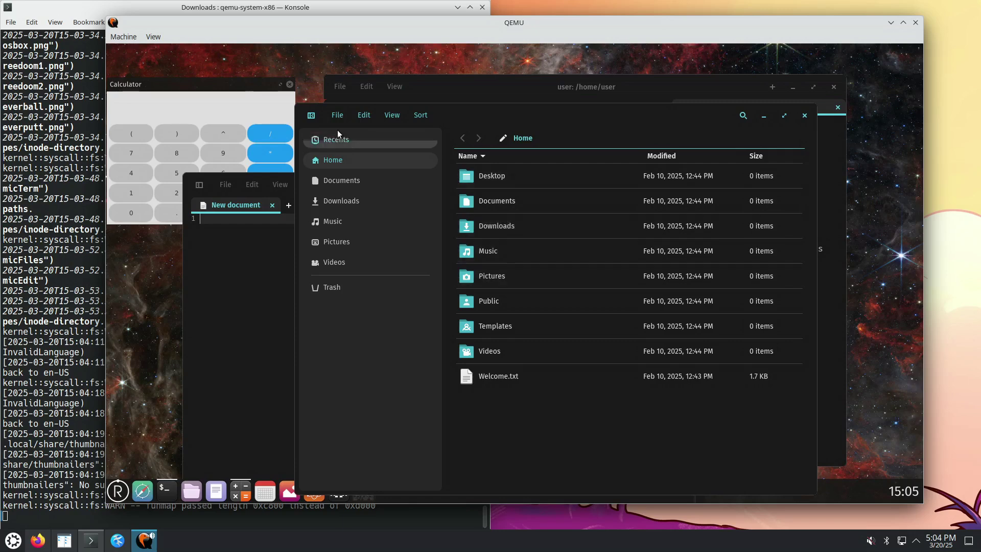
Check the file and view menus, then edit the location path to reach the filesystem root
{"action": "left_click", "coordinate": [337, 115]}
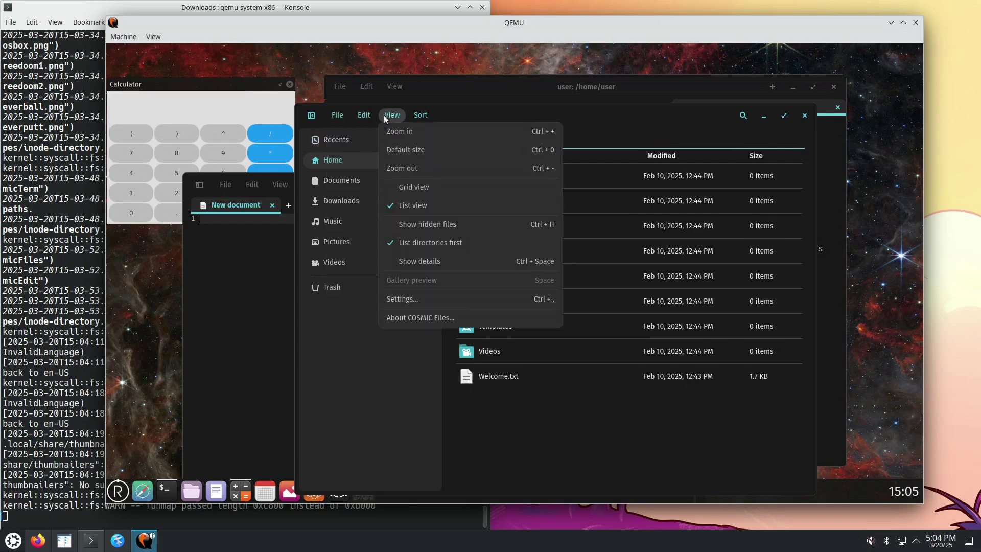
{"action": "left_click", "coordinate": [648, 137]}
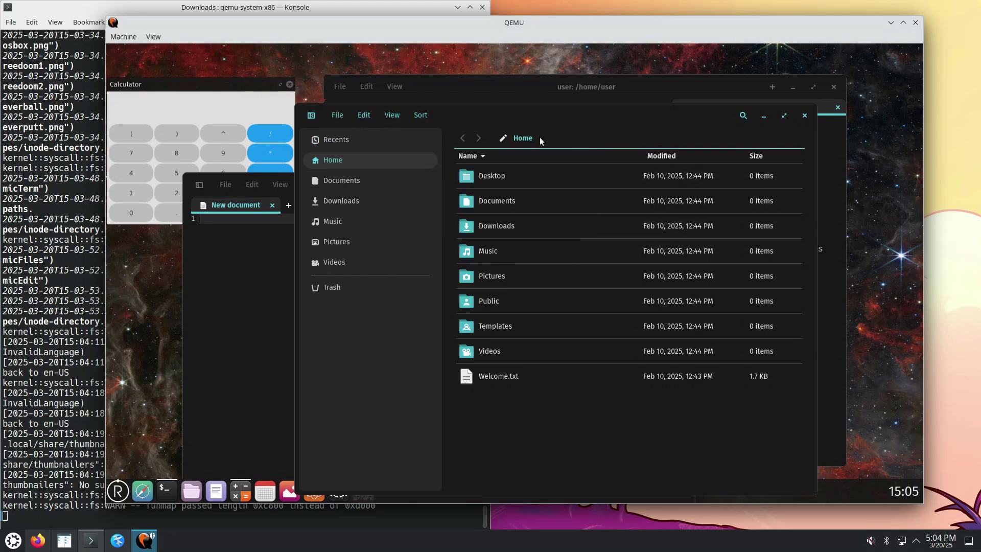
{"action": "left_click", "coordinate": [501, 139]}
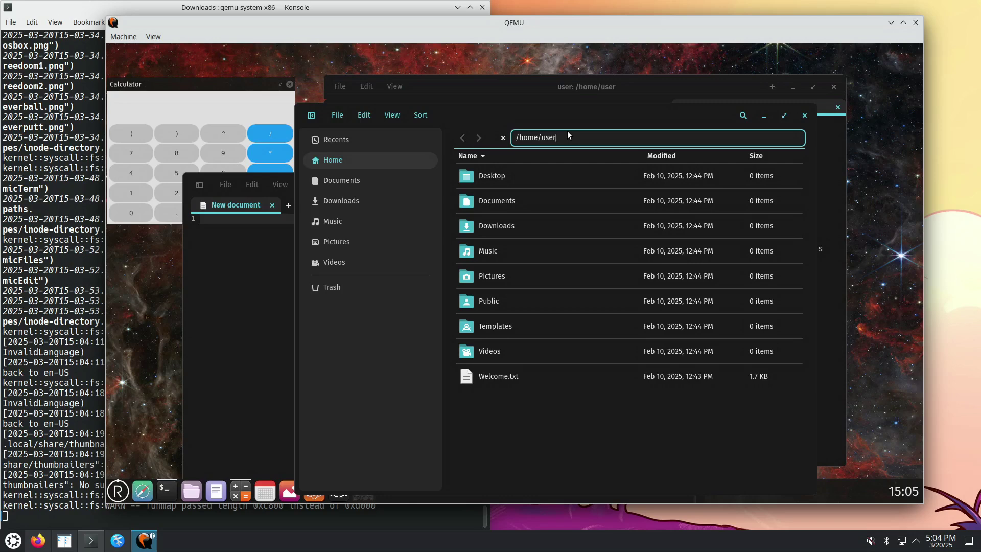
{"action": "key", "text": "BackSpace"}
{"action": "key", "text": "BackSpace"}
{"action": "key", "text": "BackSpace"}
{"action": "key", "text": "BackSpace"}
{"action": "key", "text": "BackSpace"}
{"action": "key", "text": "BackSpace"}
{"action": "key", "text": "BackSpace"}
{"action": "key", "text": "BackSpace"}
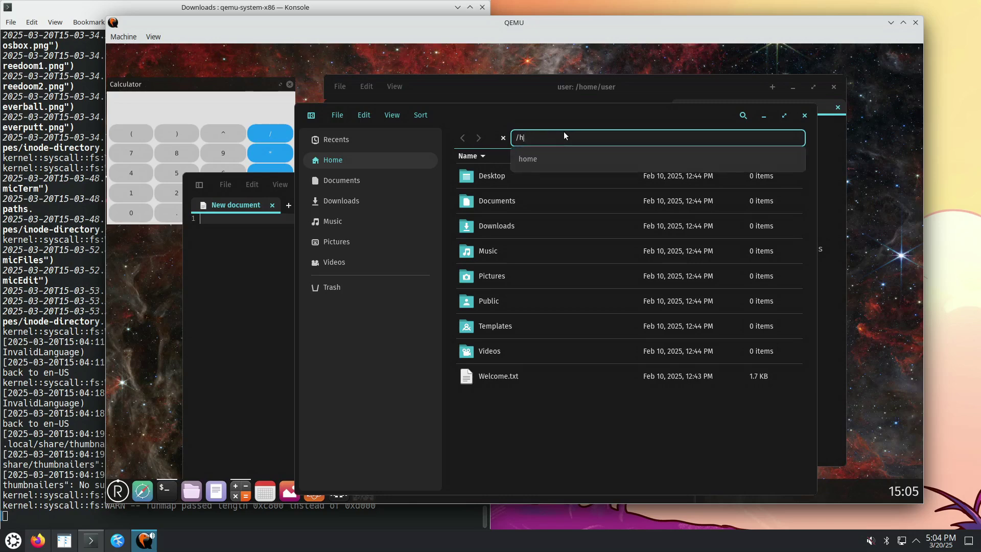
{"action": "key", "text": "BackSpace"}
{"action": "key", "text": "Return"}
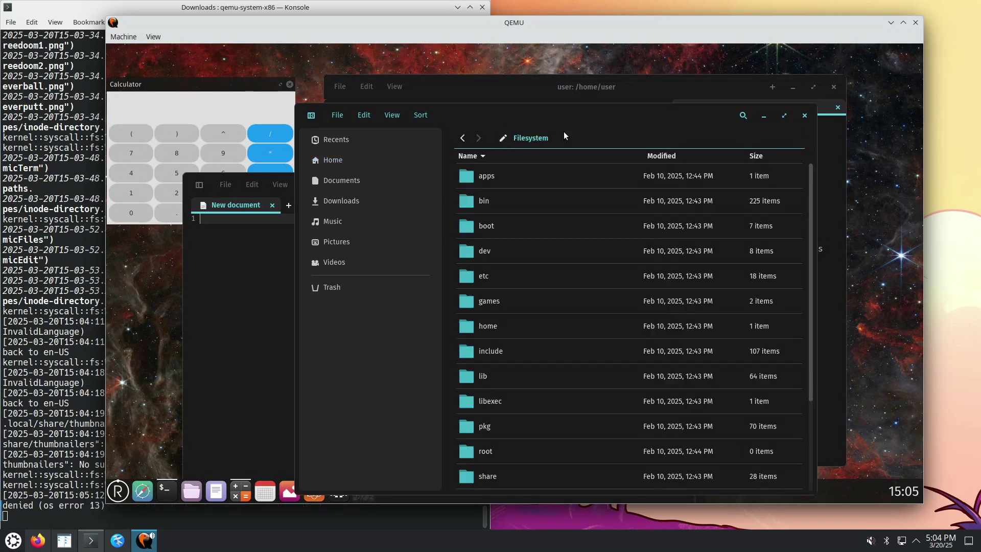
Toggle the Files window between maximised and restored several times, leaving it restored
{"action": "left_click", "coordinate": [785, 115]}
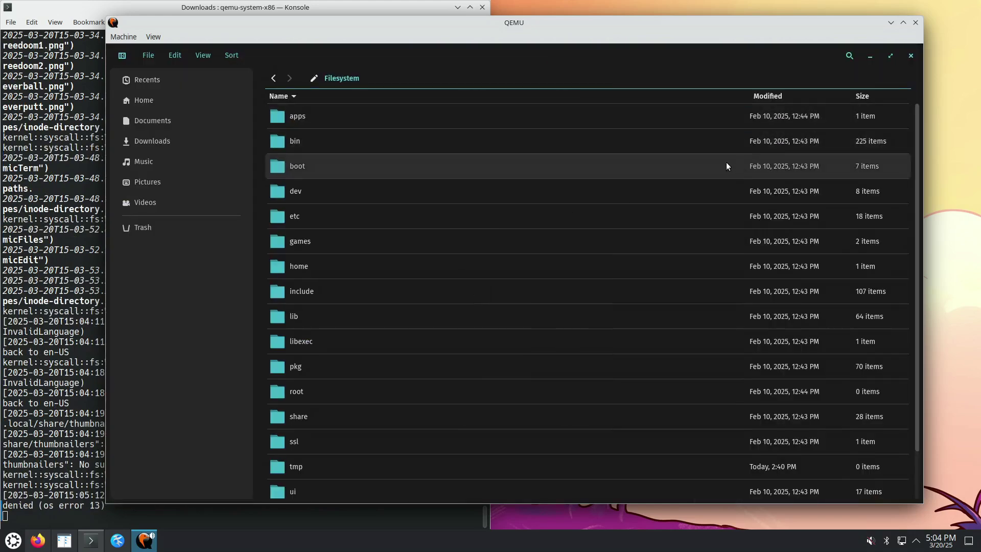
{"action": "left_click", "coordinate": [890, 56]}
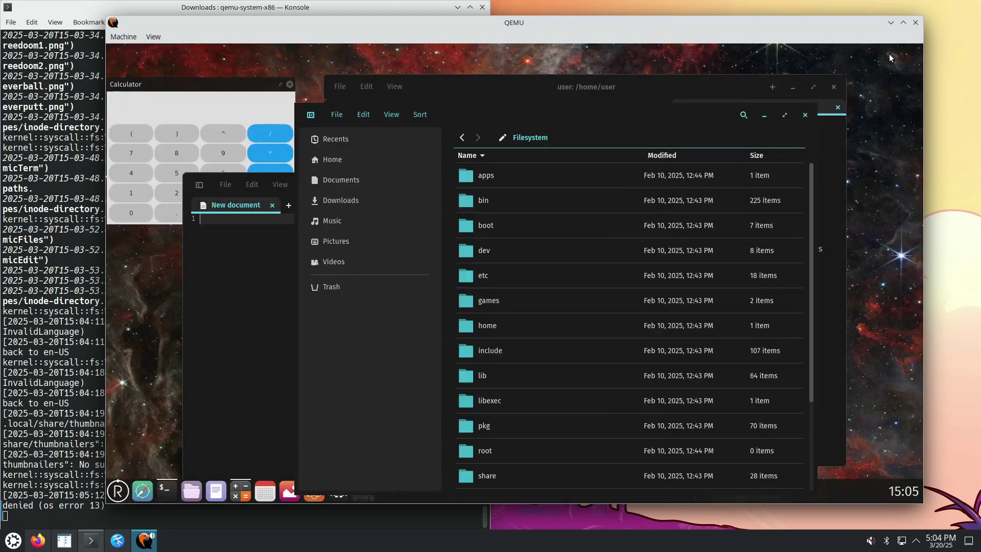
{"action": "left_click", "coordinate": [785, 116]}
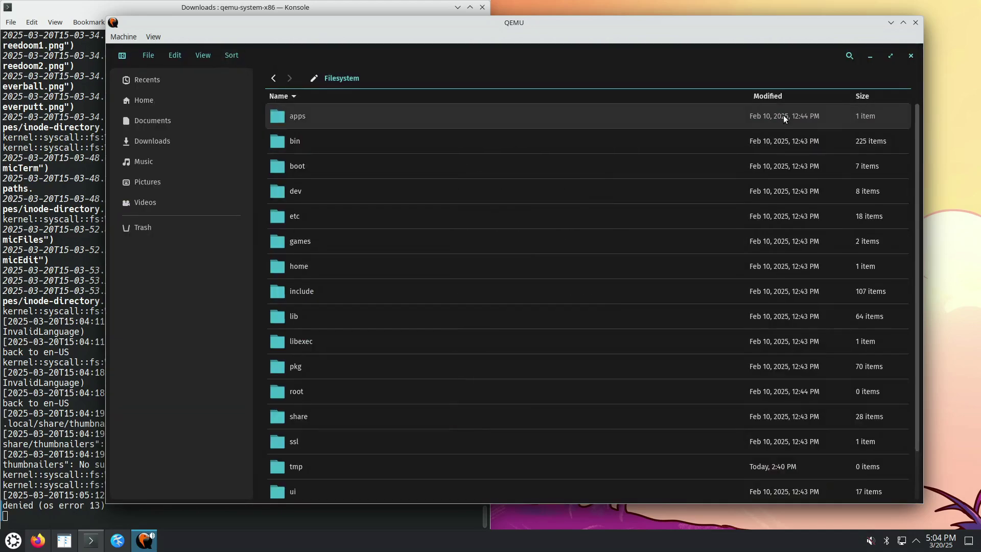
{"action": "left_click", "coordinate": [890, 58]}
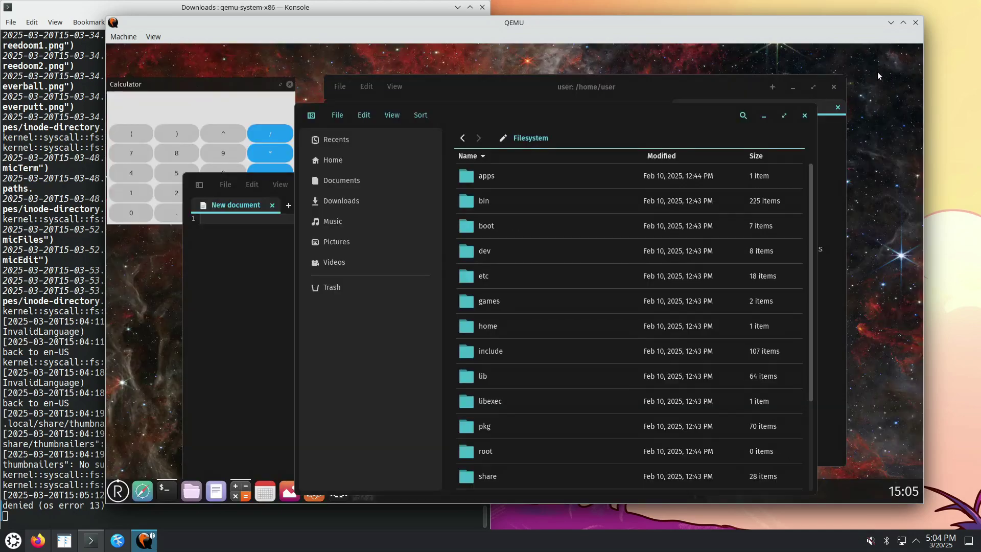
{"action": "left_click", "coordinate": [784, 117]}
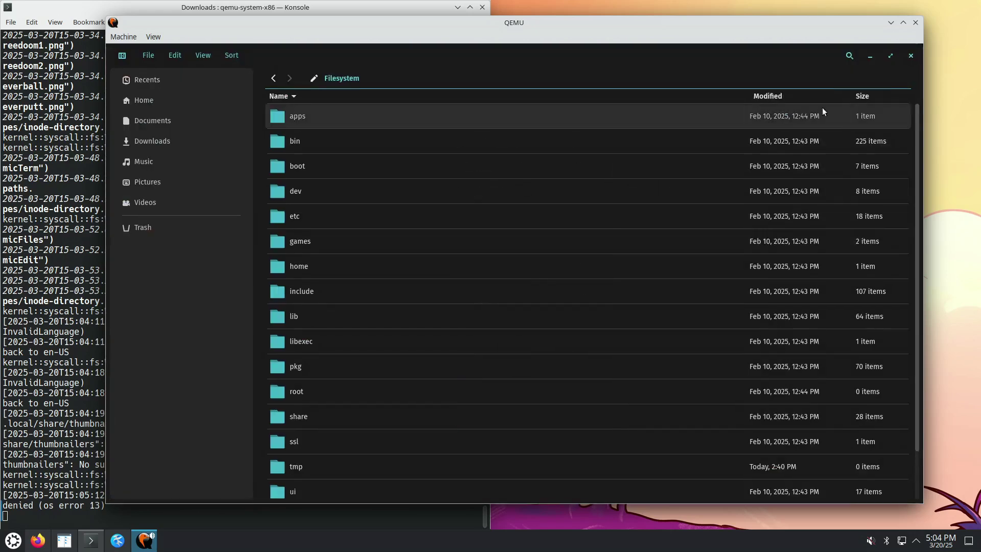
{"action": "left_click", "coordinate": [885, 60]}
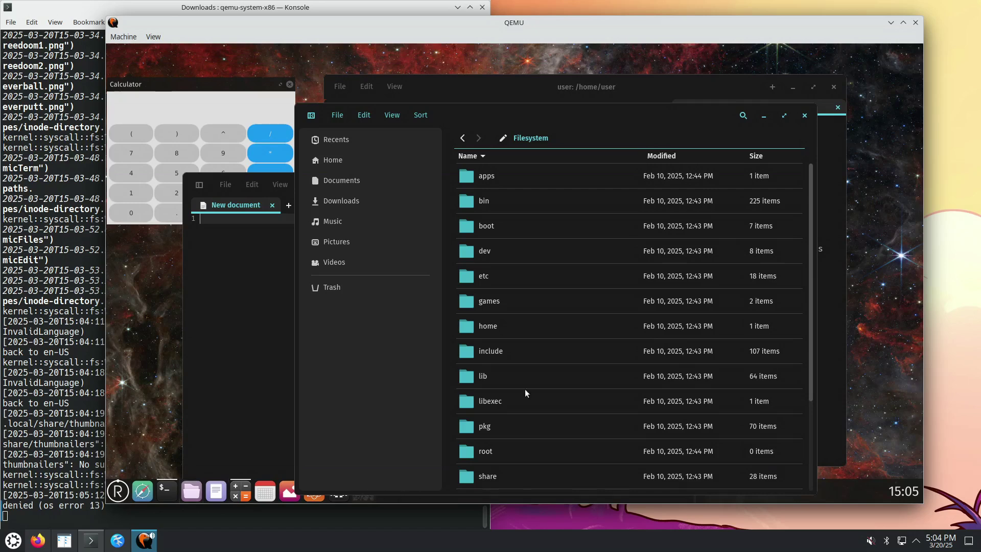
{"action": "left_click", "coordinate": [783, 115]}
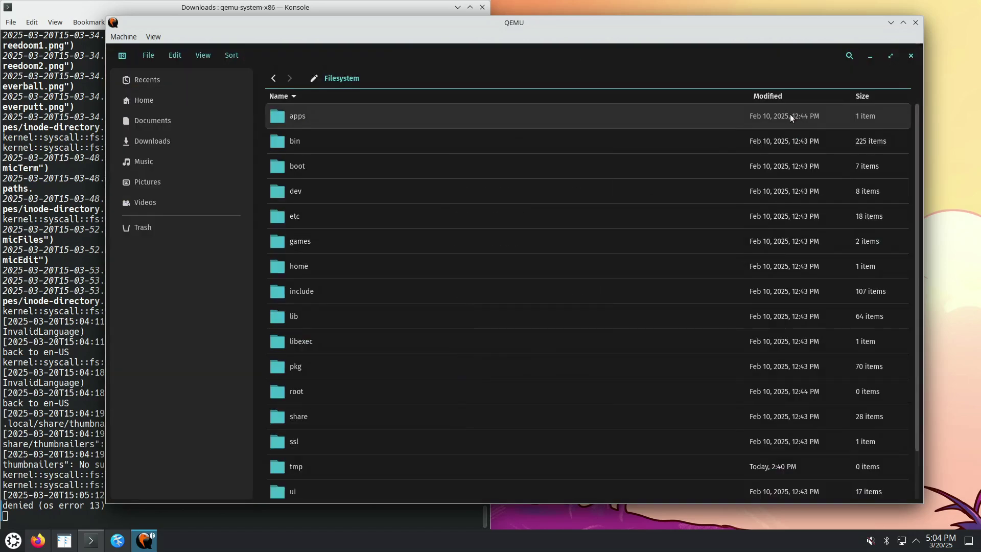
{"action": "left_click", "coordinate": [891, 57]}
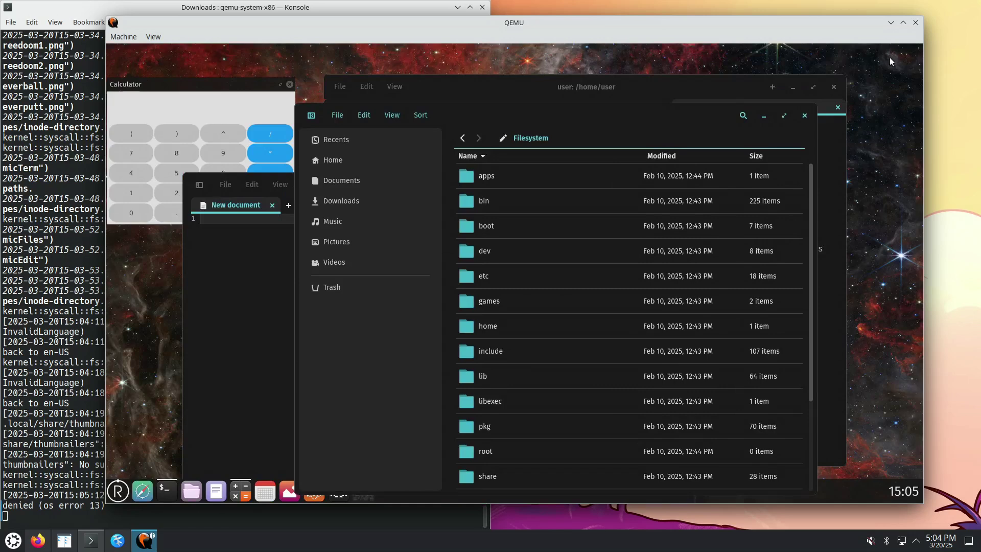
{"action": "left_click", "coordinate": [785, 116]}
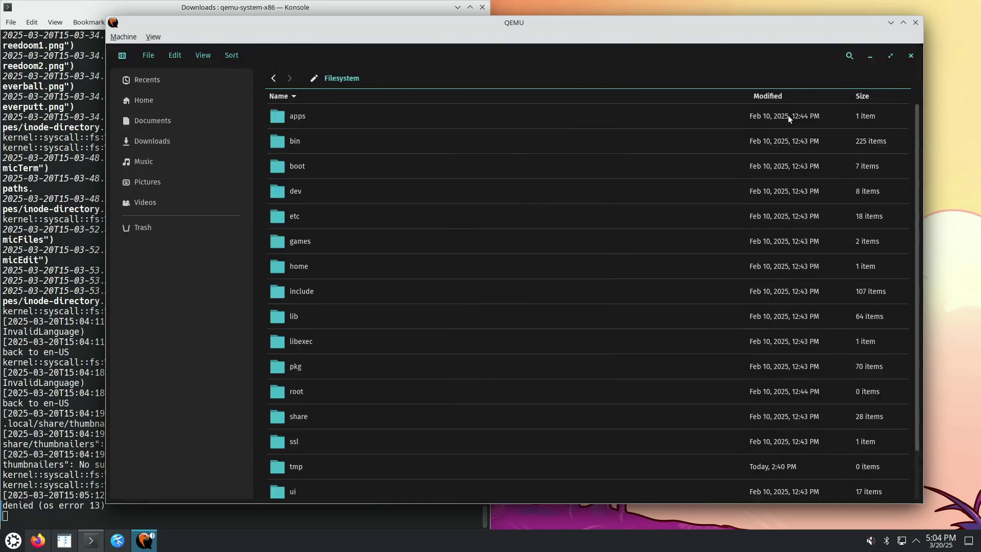
{"action": "left_click", "coordinate": [890, 57]}
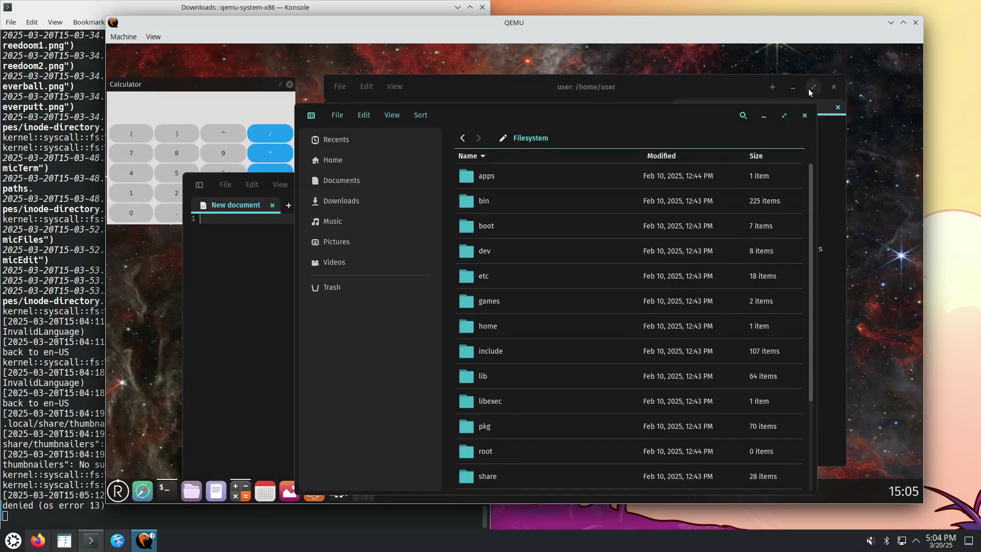
Drag the window's header and corners to resize it and settle it near screen centre
{"action": "left_click_drag", "start_coordinate": [698, 118], "coordinate": [659, 51]}
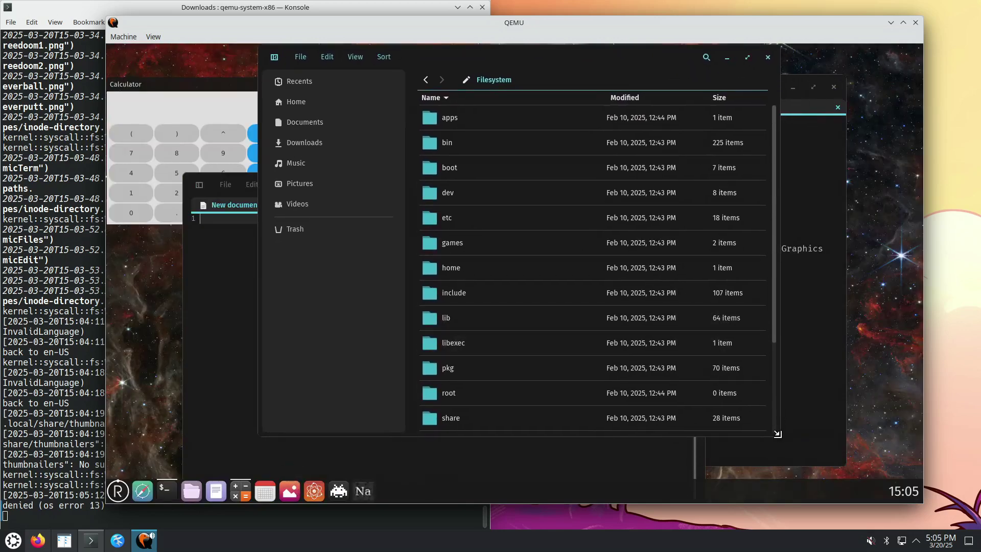
{"action": "left_click_drag", "start_coordinate": [779, 434], "coordinate": [912, 474]}
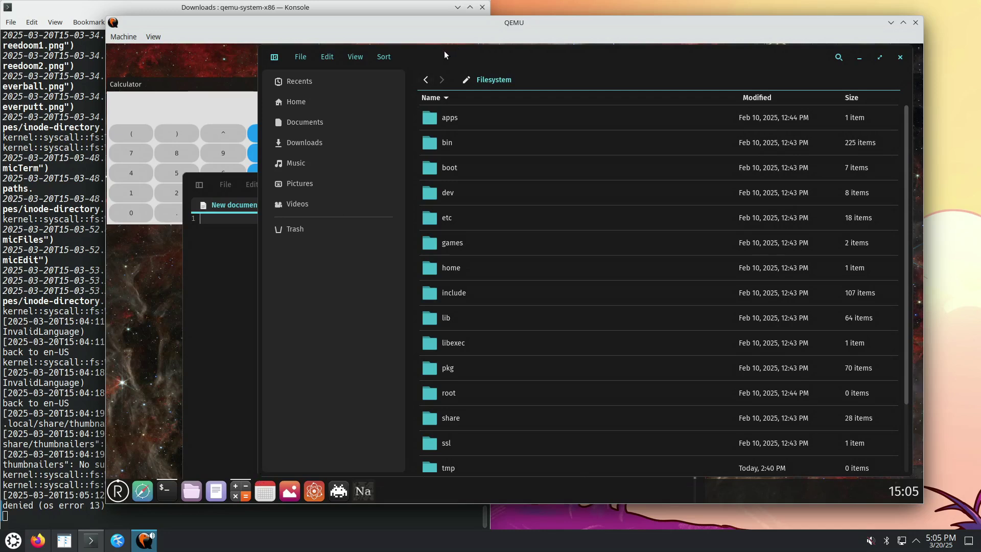
{"action": "left_click_drag", "start_coordinate": [443, 50], "coordinate": [412, 44]}
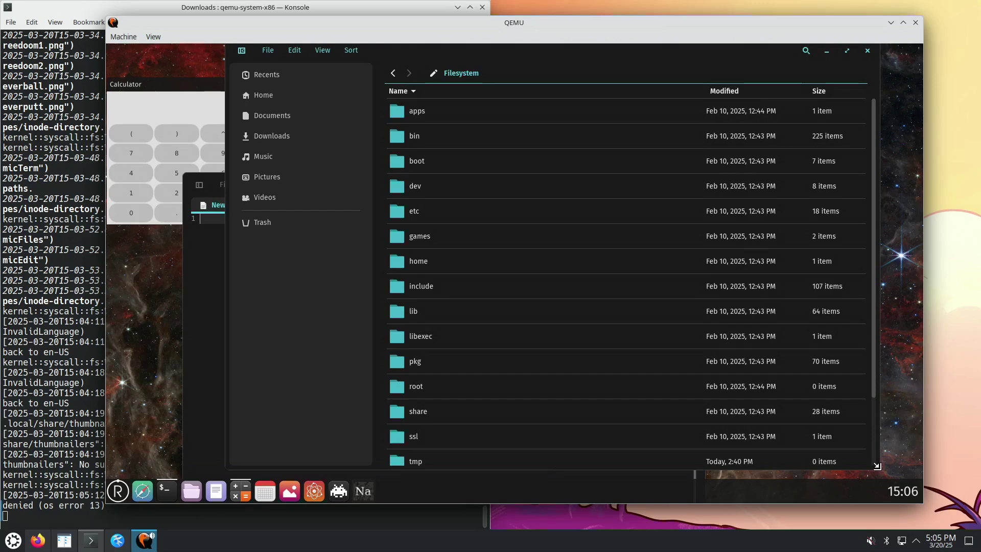
{"action": "left_click_drag", "start_coordinate": [877, 466], "coordinate": [761, 404]}
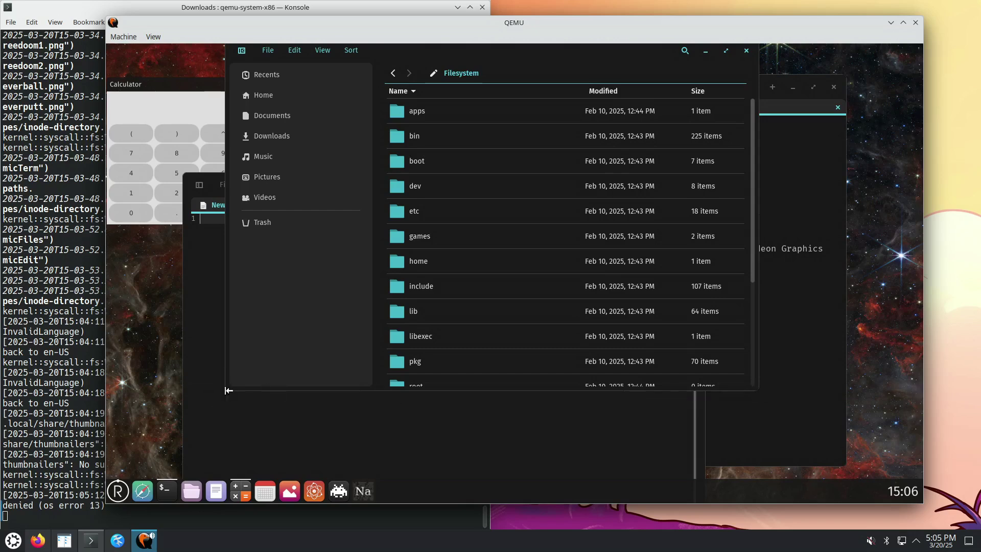
{"action": "left_click_drag", "start_coordinate": [229, 390], "coordinate": [223, 402]}
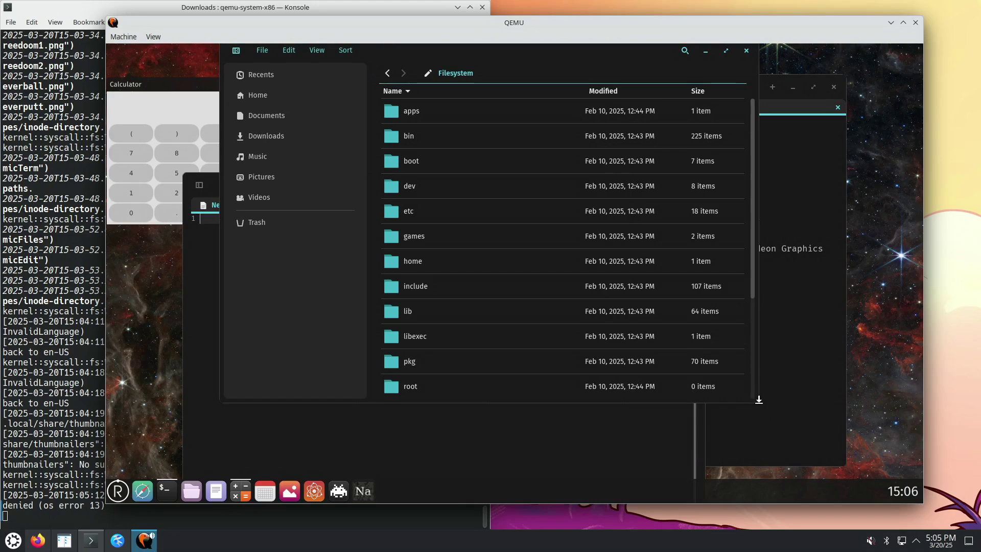
{"action": "left_click_drag", "start_coordinate": [758, 402], "coordinate": [771, 425]}
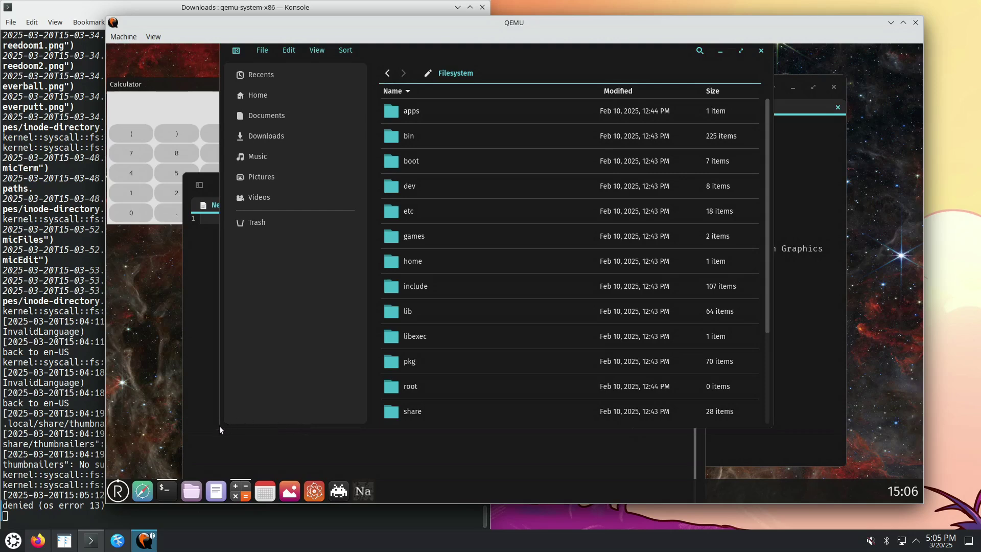
{"action": "left_click_drag", "start_coordinate": [220, 425], "coordinate": [213, 440]}
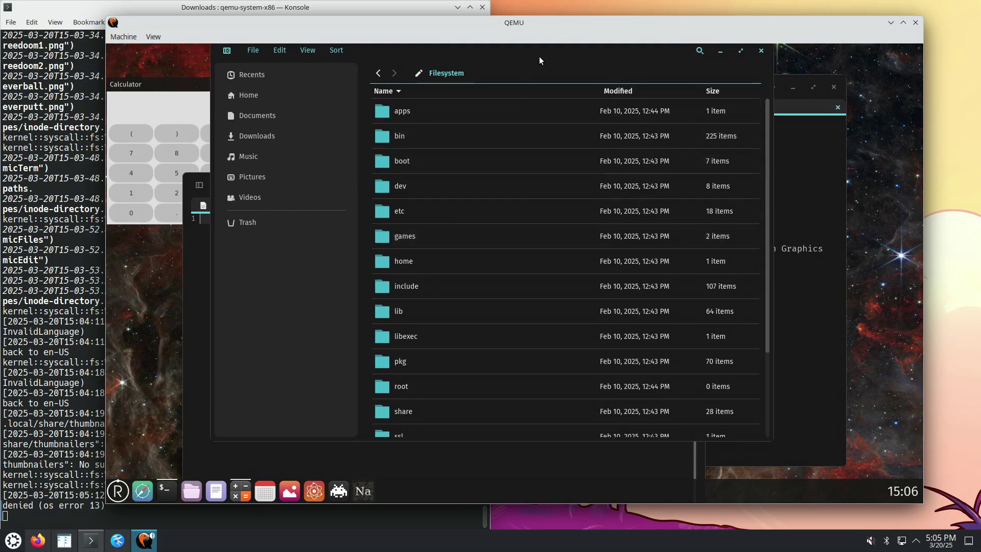
{"action": "left_click_drag", "start_coordinate": [560, 45], "coordinate": [590, 73]}
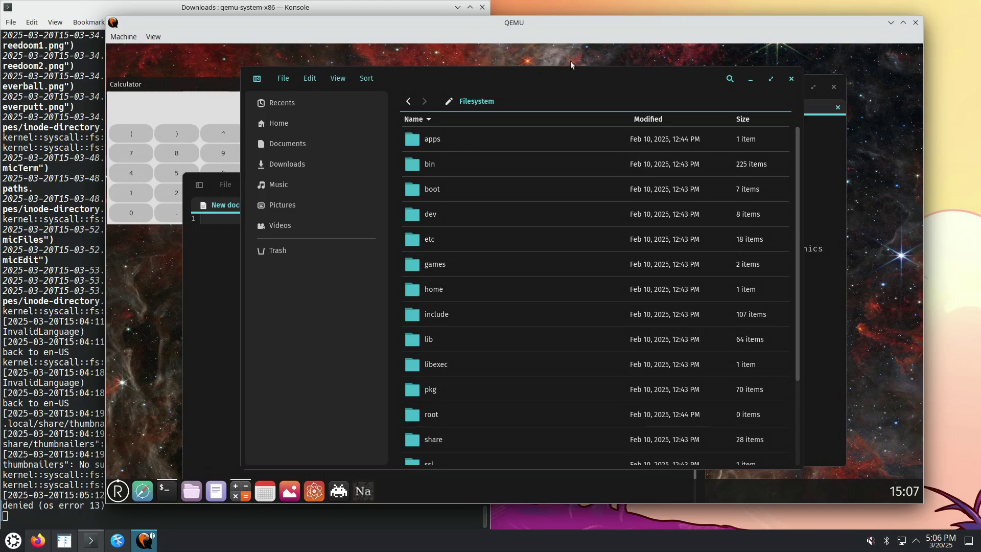
From the Filesystem root, open ui, then icons, then the apps icon folder
{"action": "scroll", "coordinate": [547, 215], "scroll_direction": "down", "scroll_amount": 5}
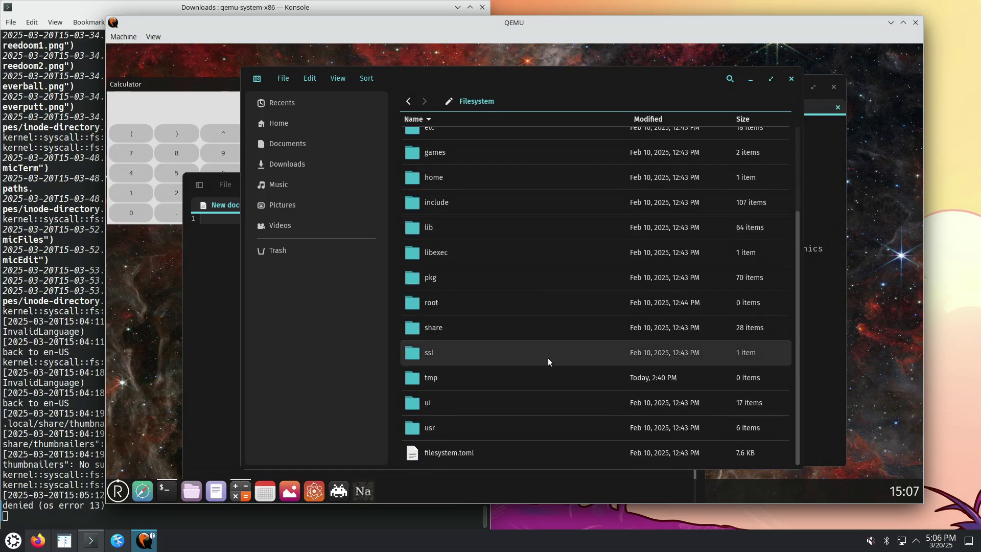
{"action": "left_click", "coordinate": [452, 407]}
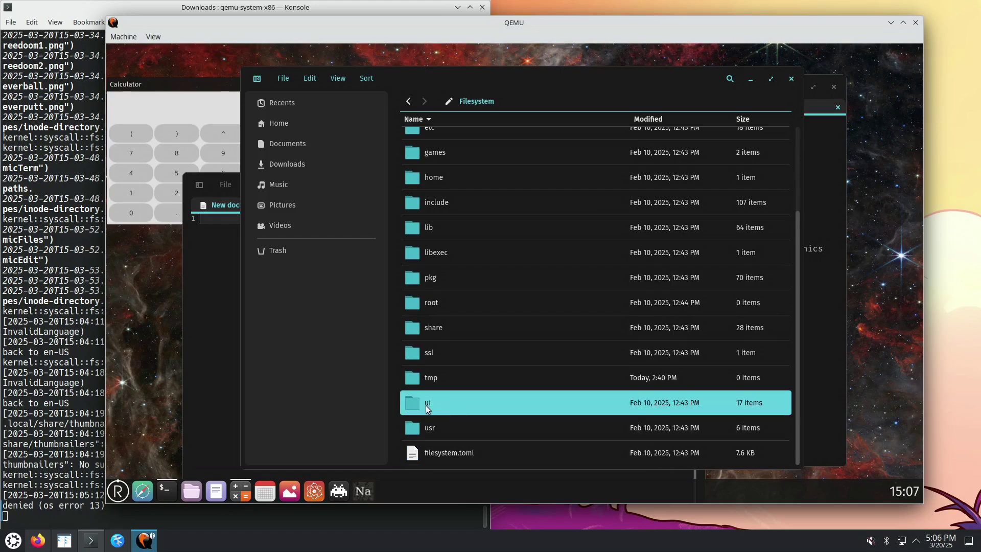
{"action": "double_click", "coordinate": [428, 407]}
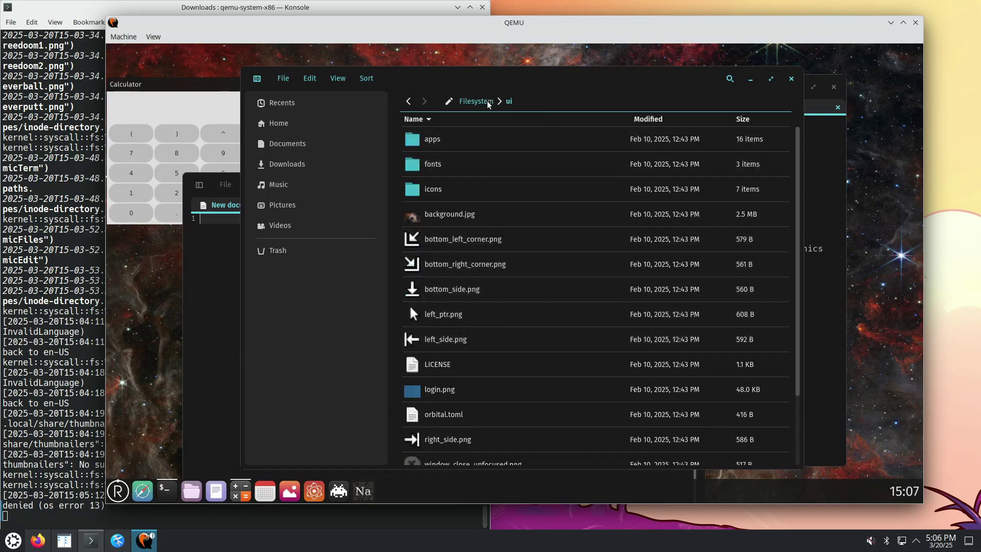
{"action": "double_click", "coordinate": [441, 188]}
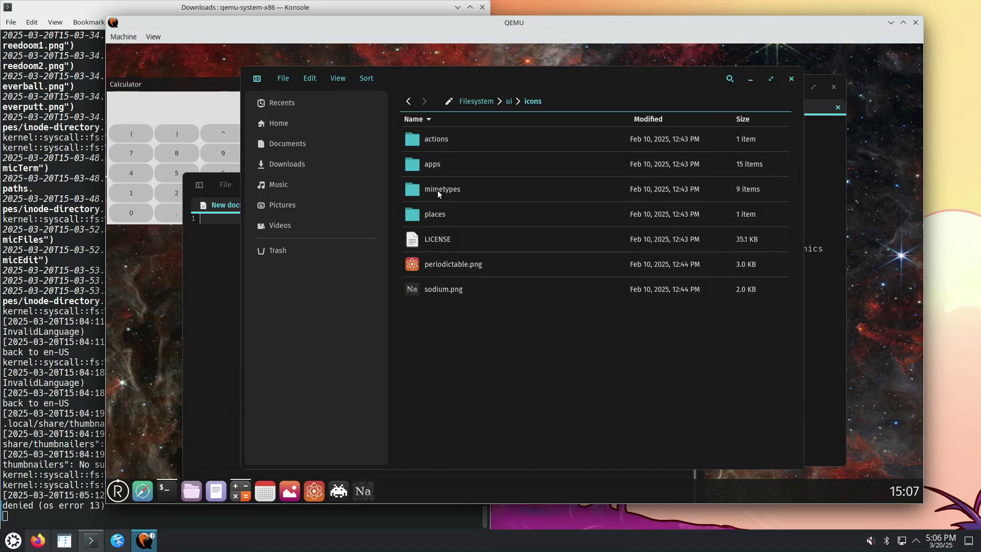
{"action": "double_click", "coordinate": [440, 162]}
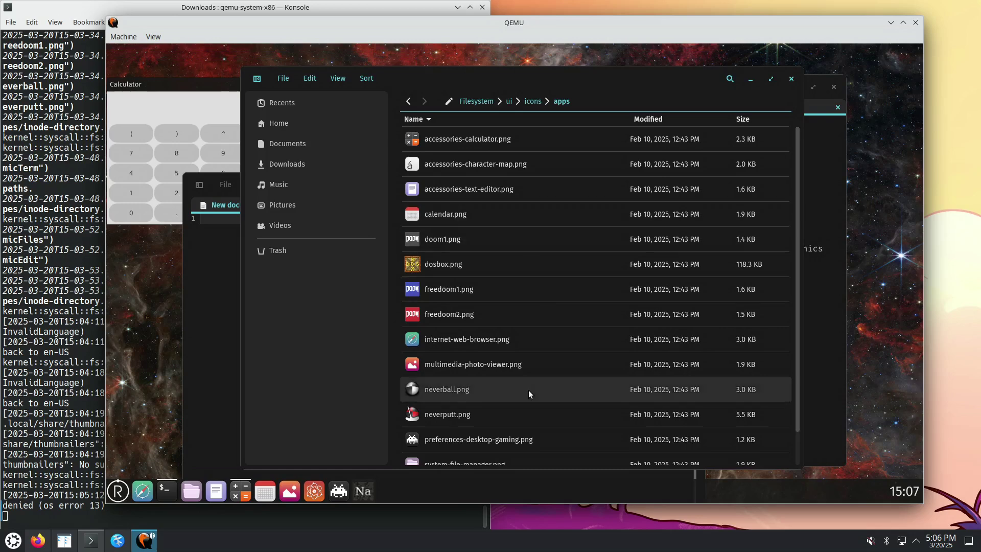
Scroll through the app icon PNG files and launch the image viewer
{"action": "scroll", "coordinate": [549, 347], "scroll_direction": "down", "scroll_amount": 1}
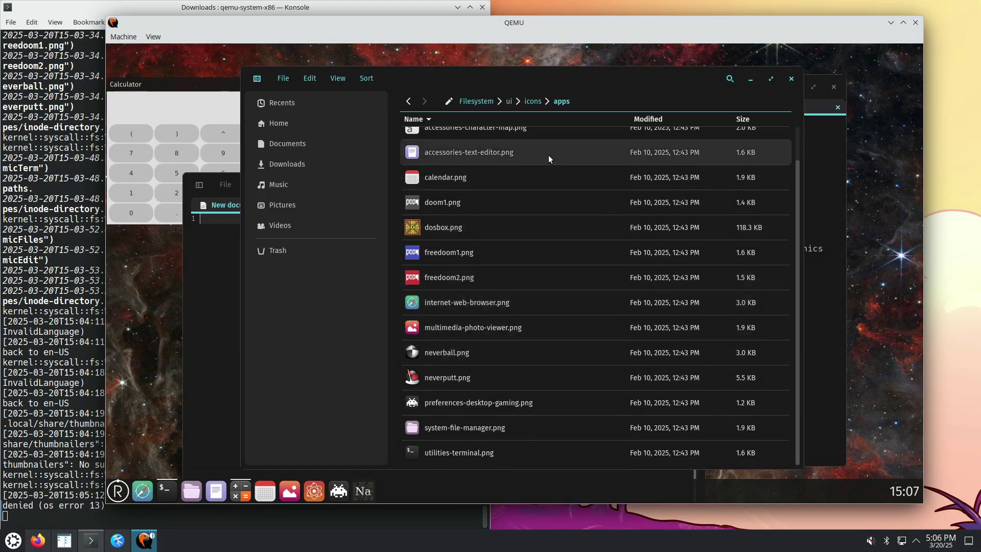
{"action": "scroll", "coordinate": [529, 313], "scroll_direction": "up", "scroll_amount": 1}
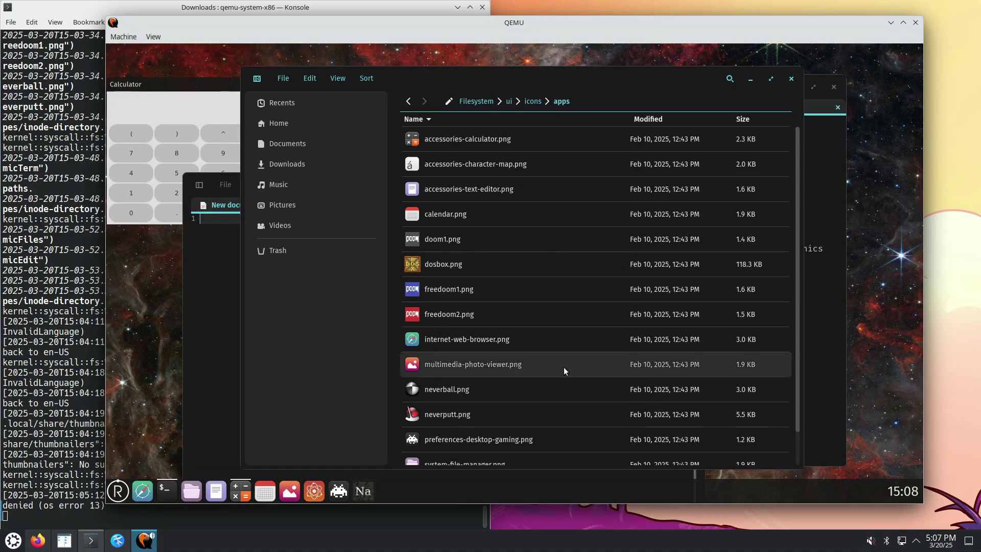
{"action": "scroll", "coordinate": [541, 363], "scroll_direction": "down", "scroll_amount": 1}
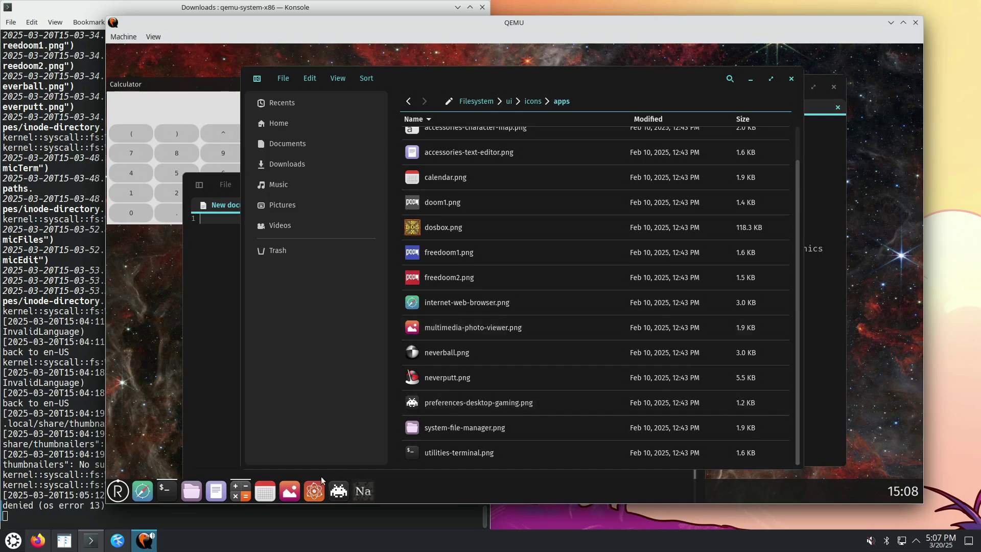
{"action": "left_click", "coordinate": [290, 490]}
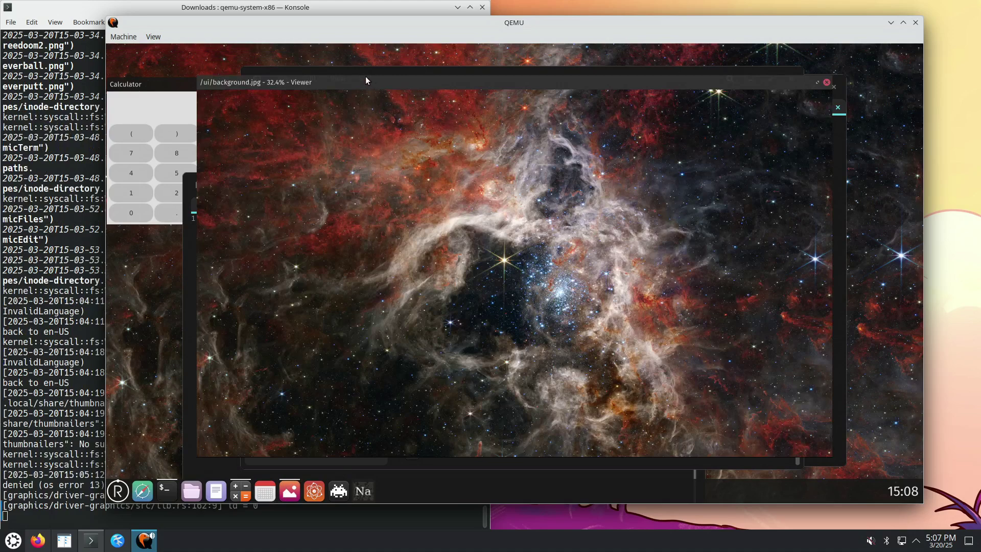
{"action": "mouse_move", "coordinate": [366, 80]}
{"action": "left_mouse_down"}
{"action": "mouse_move", "coordinate": [453, 82]}
{"action": "mouse_move", "coordinate": [449, 62]}
{"action": "mouse_move", "coordinate": [370, 67]}
{"action": "left_mouse_up"}
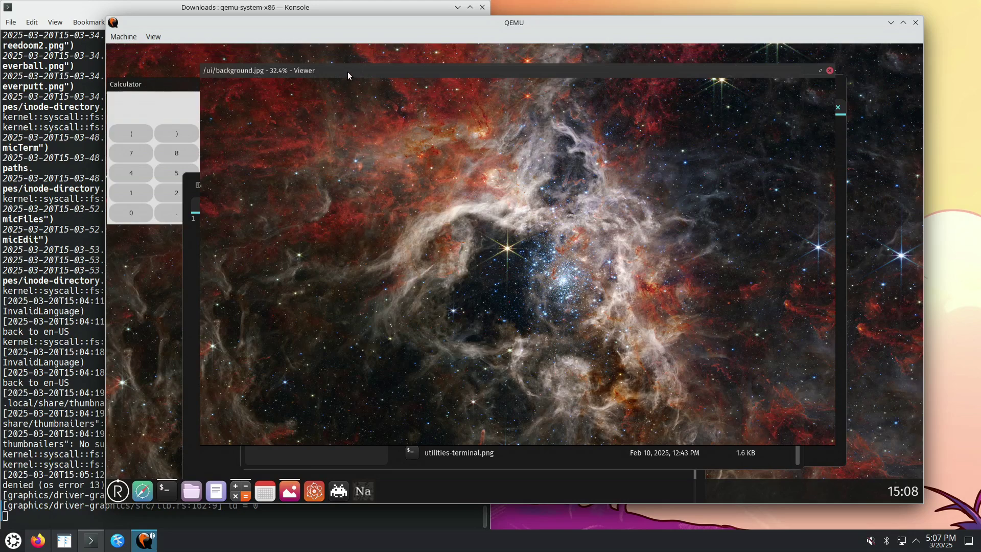
{"action": "left_click_drag", "start_coordinate": [348, 72], "coordinate": [314, 98]}
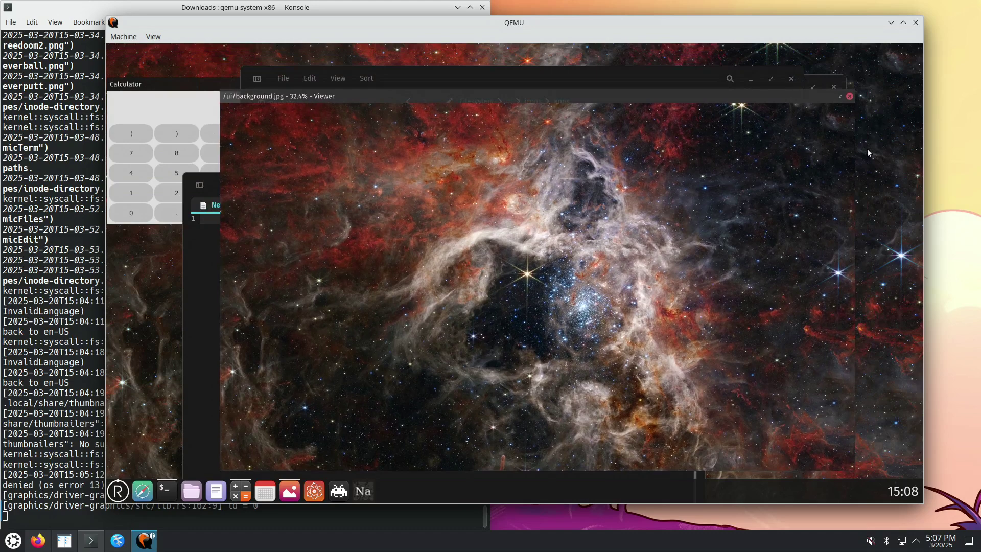
{"action": "left_click", "coordinate": [841, 96]}
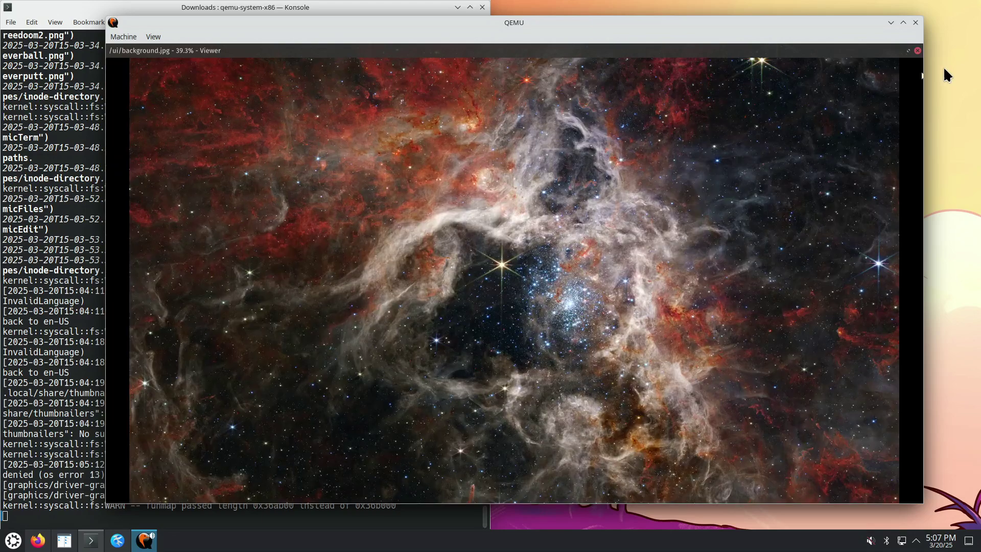
{"action": "left_click", "coordinate": [908, 51]}
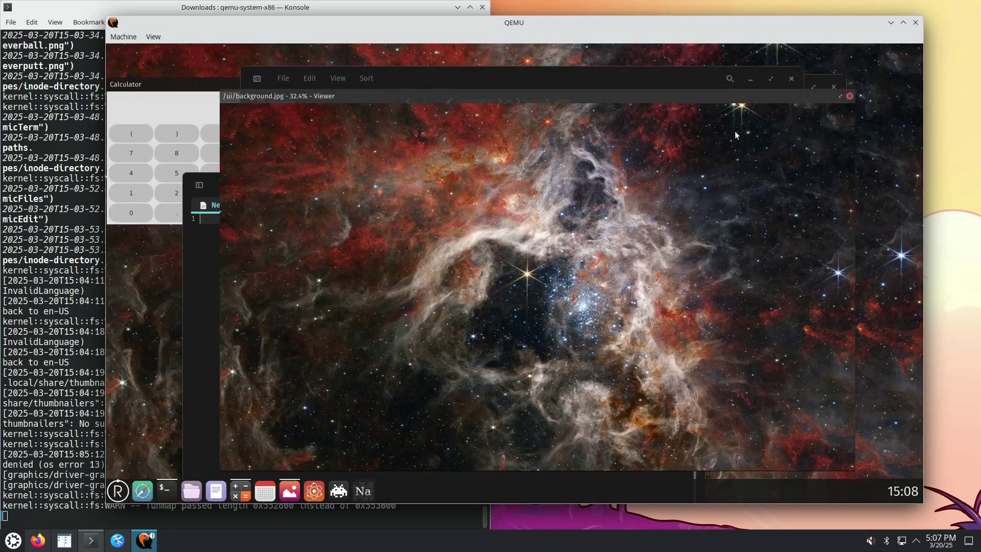
{"action": "left_click_drag", "start_coordinate": [588, 97], "coordinate": [619, 101]}
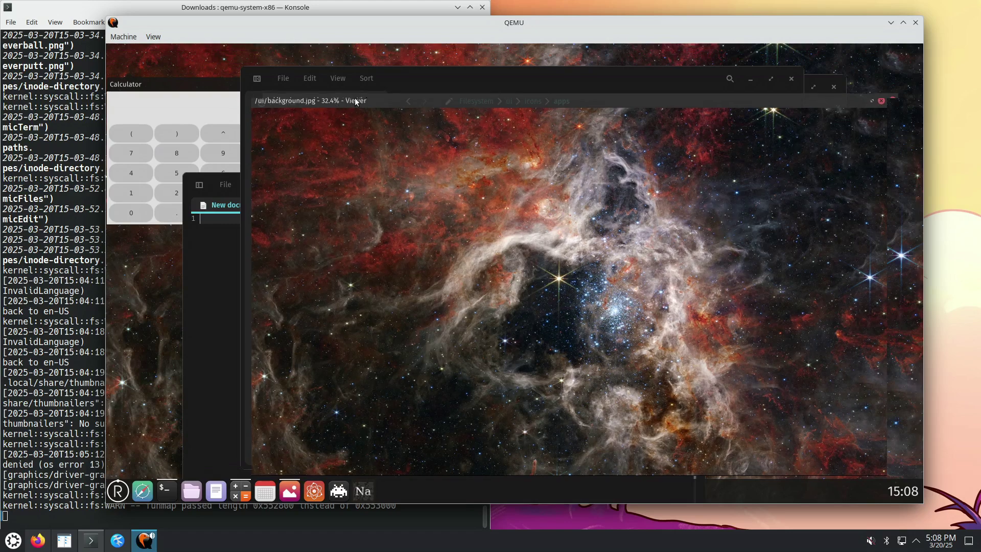
{"action": "left_click_drag", "start_coordinate": [354, 97], "coordinate": [292, 81]}
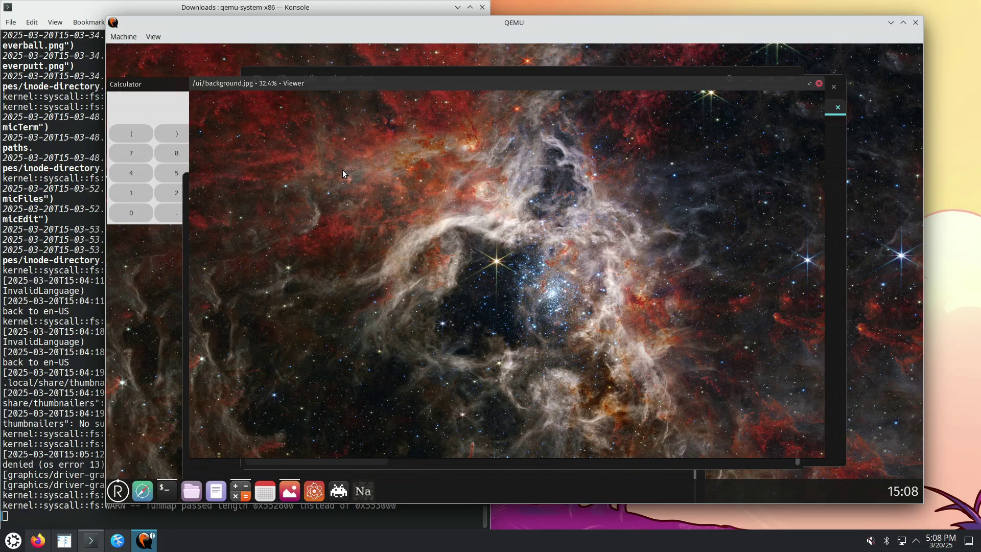
{"action": "left_click", "coordinate": [818, 84]}
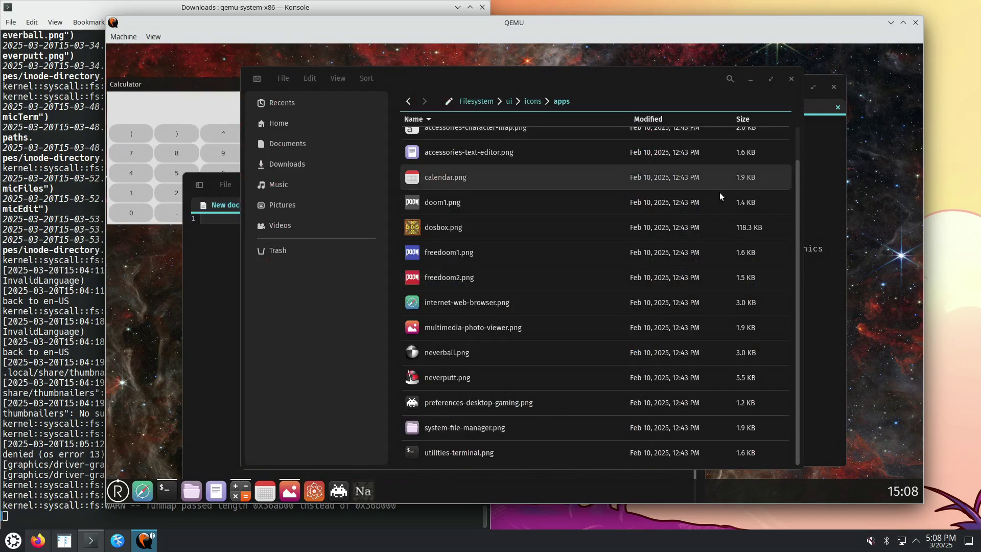
{"action": "double_click", "coordinate": [453, 278]}
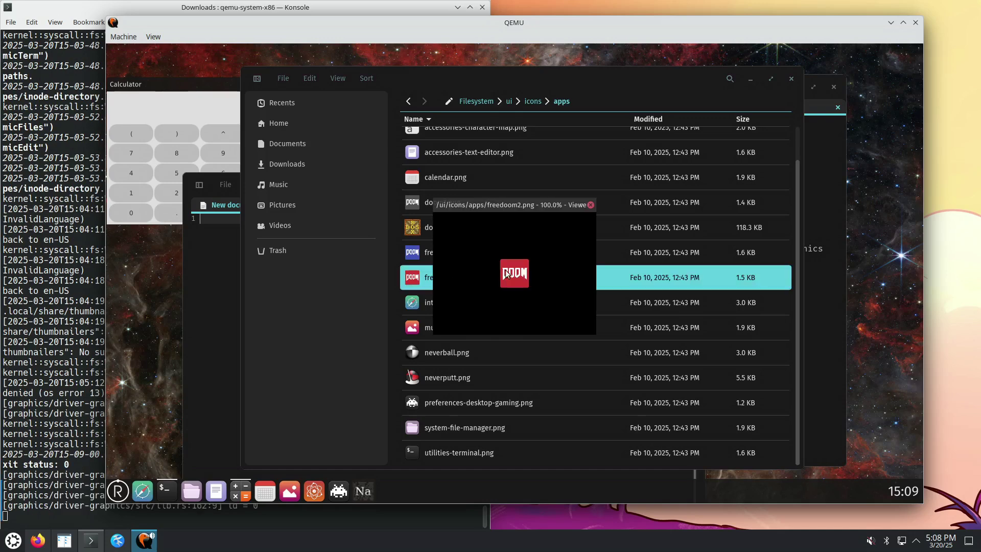
{"action": "left_click_drag", "start_coordinate": [565, 207], "coordinate": [518, 204]}
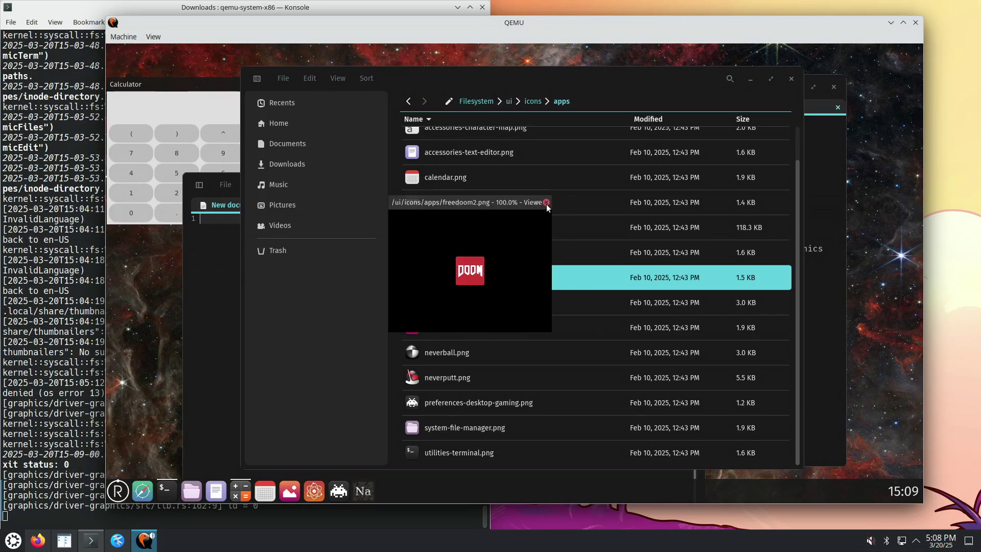
{"action": "left_click_drag", "start_coordinate": [498, 207], "coordinate": [496, 208]}
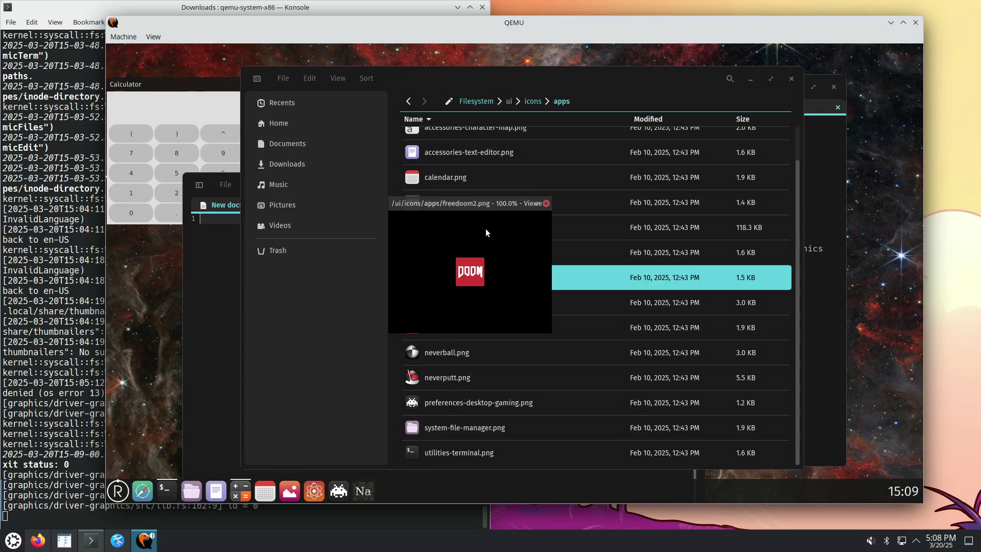
{"action": "left_click", "coordinate": [545, 204]}
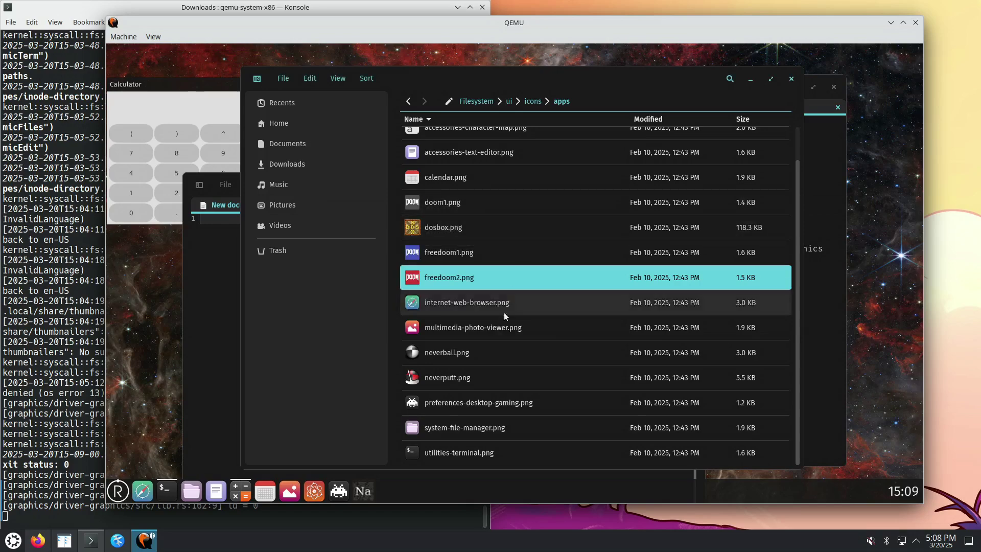
{"action": "right_click", "coordinate": [464, 277]}
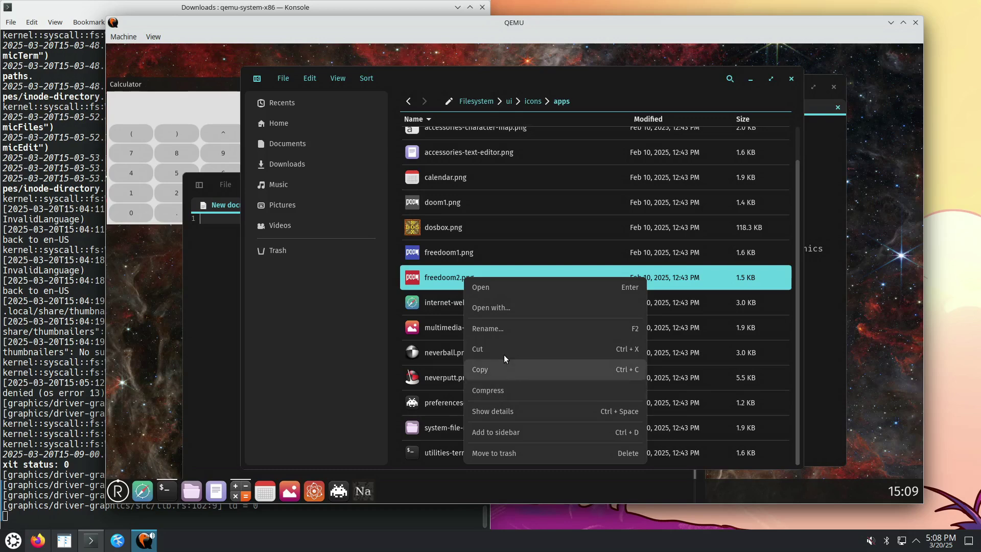
{"action": "left_click", "coordinate": [507, 413]}
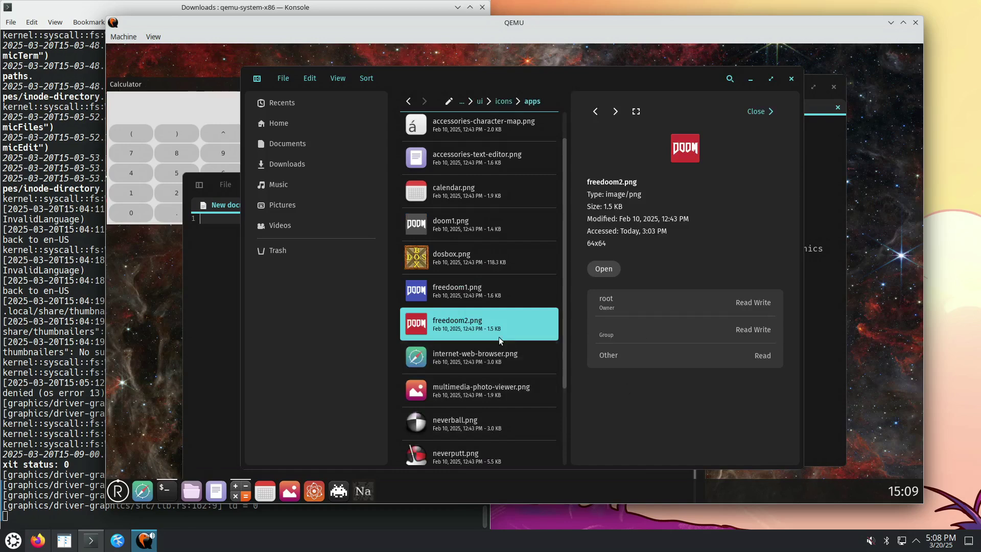
{"action": "right_click", "coordinate": [479, 319]}
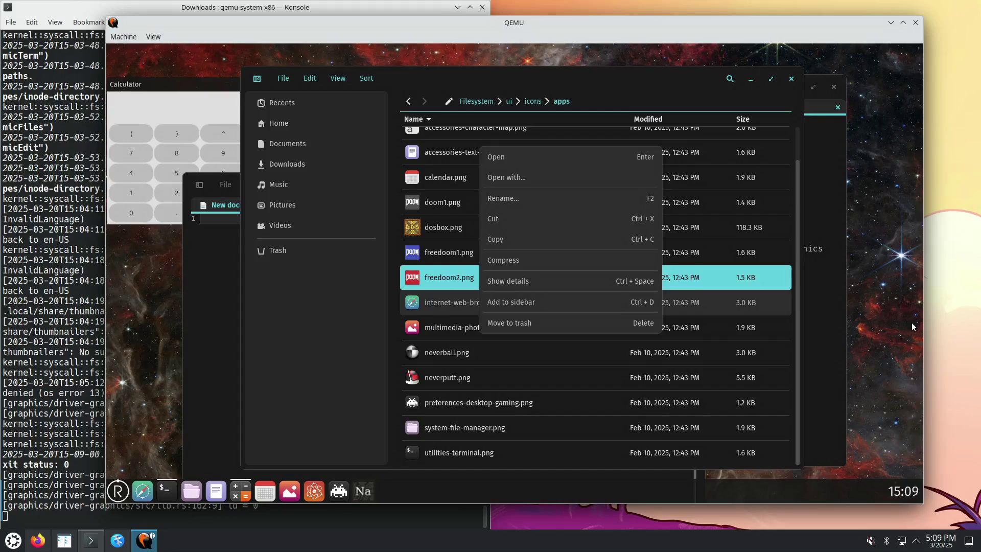
{"action": "left_click", "coordinate": [442, 276]}
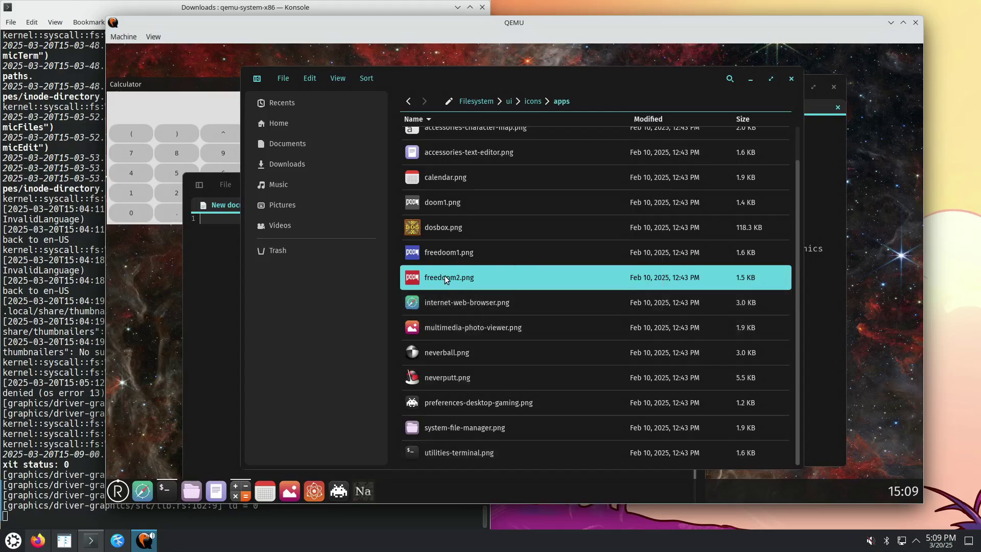
{"action": "right_click", "coordinate": [444, 275]}
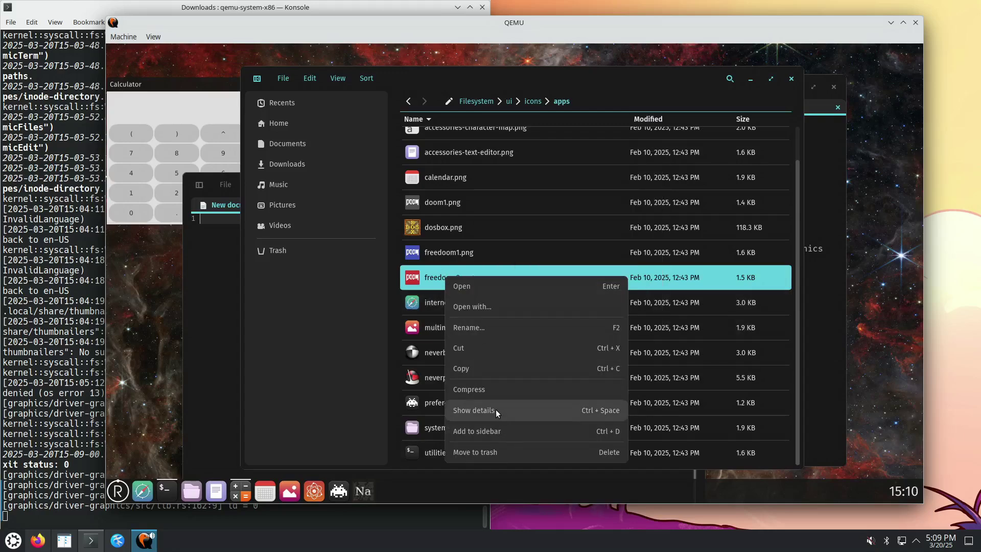
{"action": "key", "text": "Escape"}
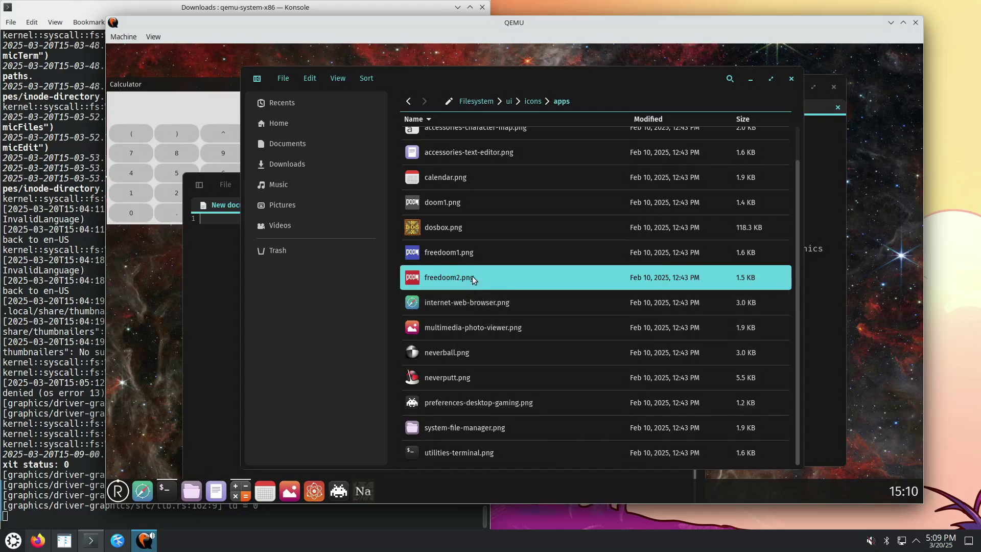
{"action": "right_click", "coordinate": [471, 275]}
{"action": "left_click", "coordinate": [518, 406]}
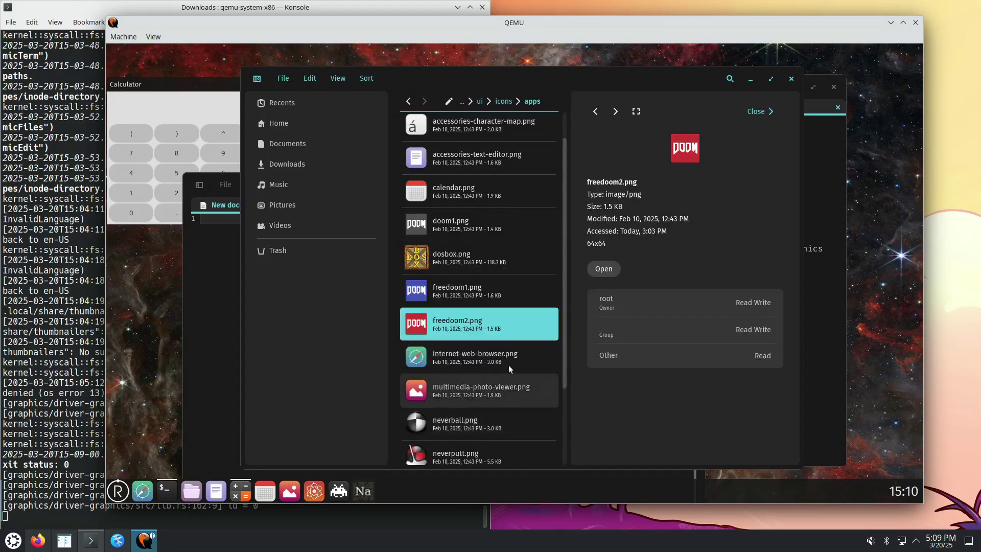
{"action": "right_click", "coordinate": [470, 328]}
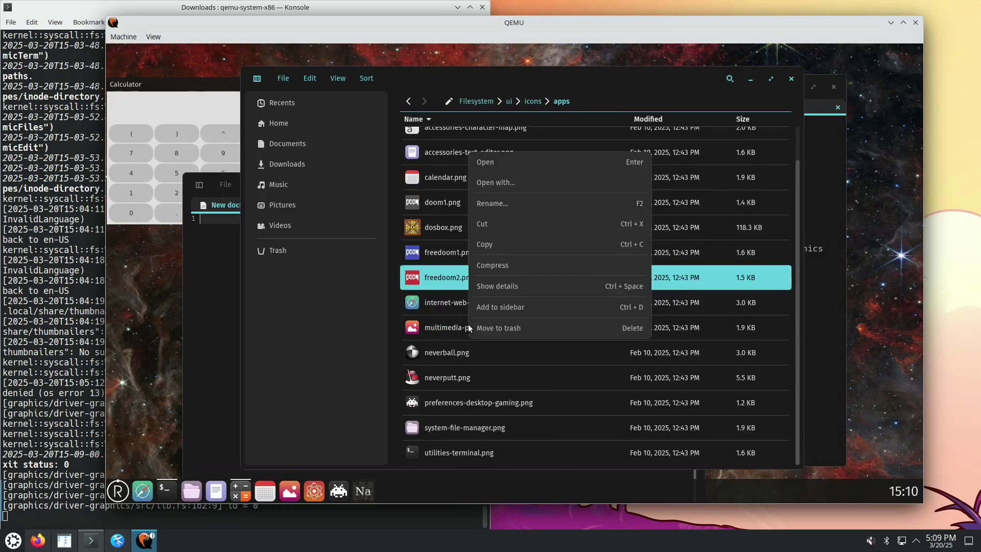
{"action": "key", "text": "Escape"}
{"action": "right_click", "coordinate": [449, 278]}
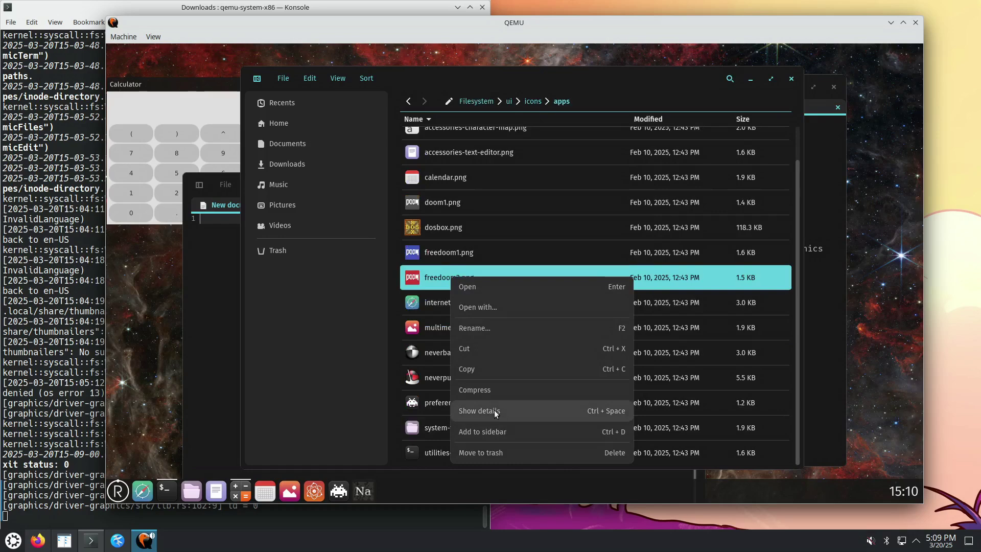
{"action": "key", "text": "Escape"}
{"action": "right_click", "coordinate": [469, 275]}
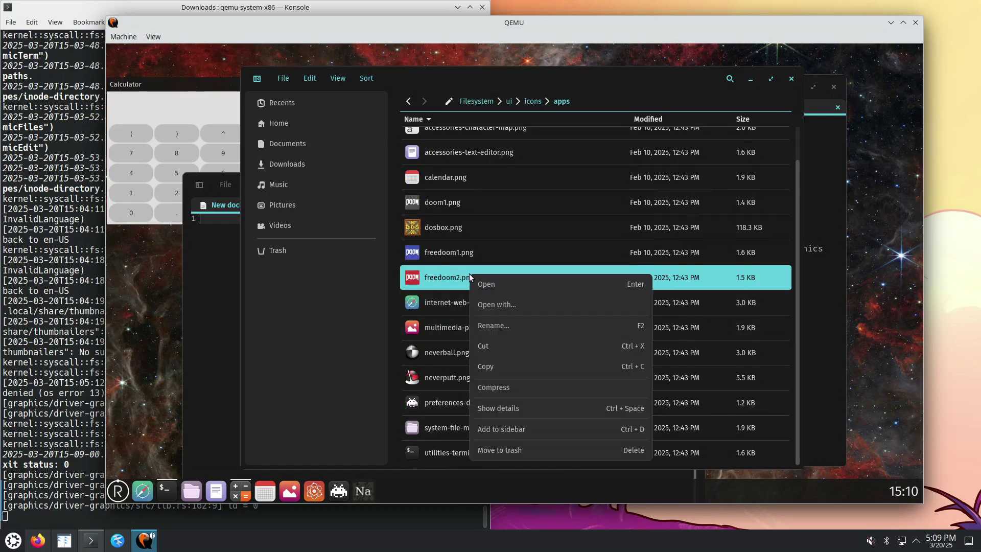
{"action": "left_click", "coordinate": [507, 409]}
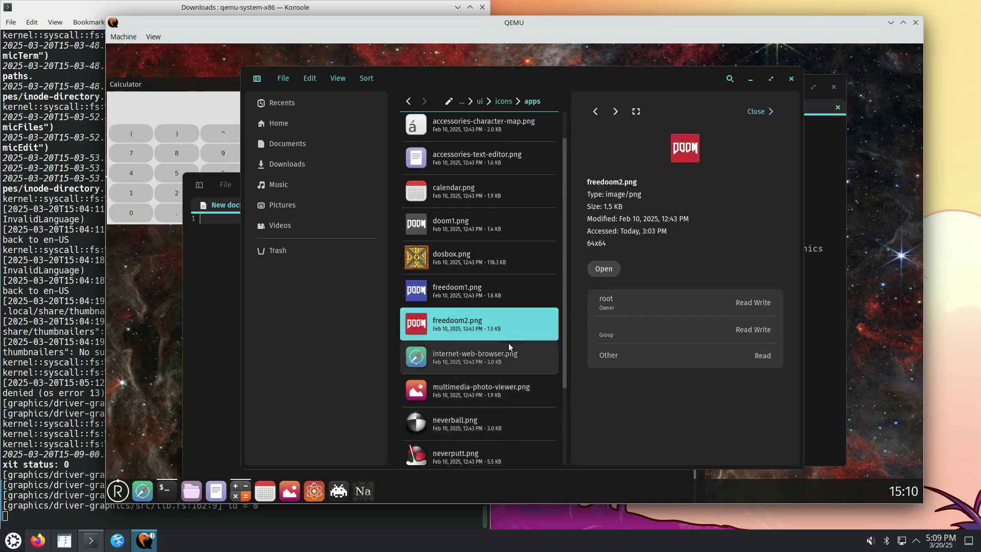
{"action": "right_click", "coordinate": [468, 321]}
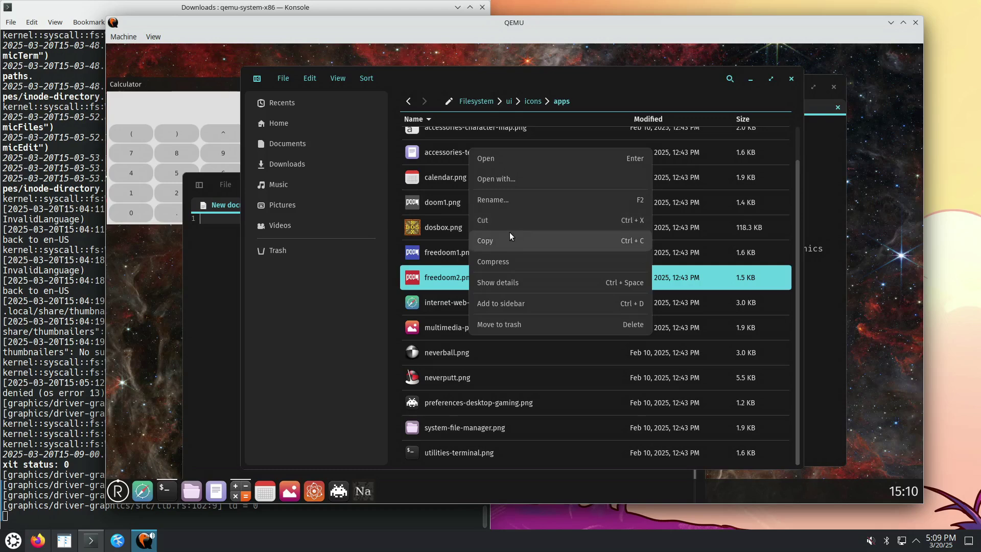
Attempt renaming freedoom2.png and cancel the Permission denied (os error 13) failure
{"action": "left_click", "coordinate": [506, 200]}
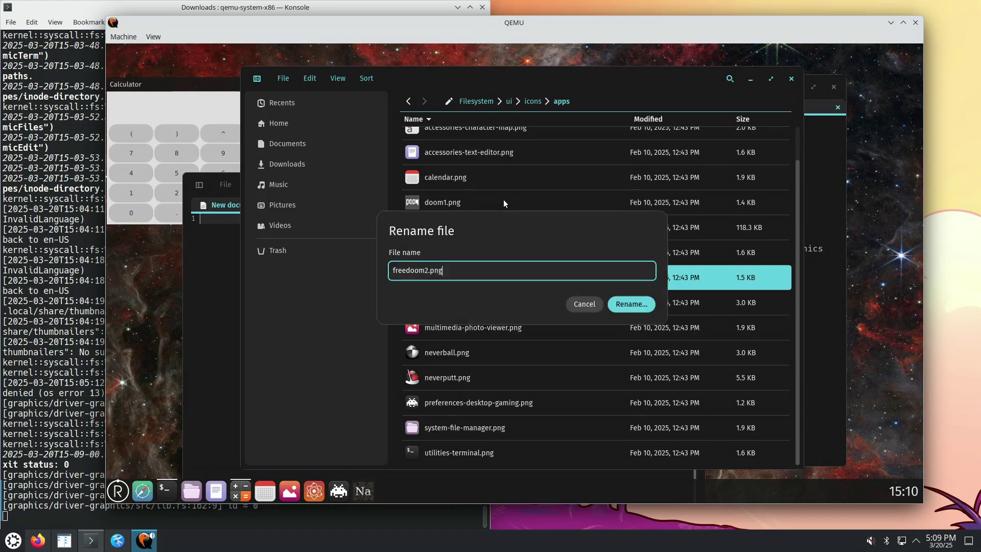
{"action": "left_click", "coordinate": [583, 223]}
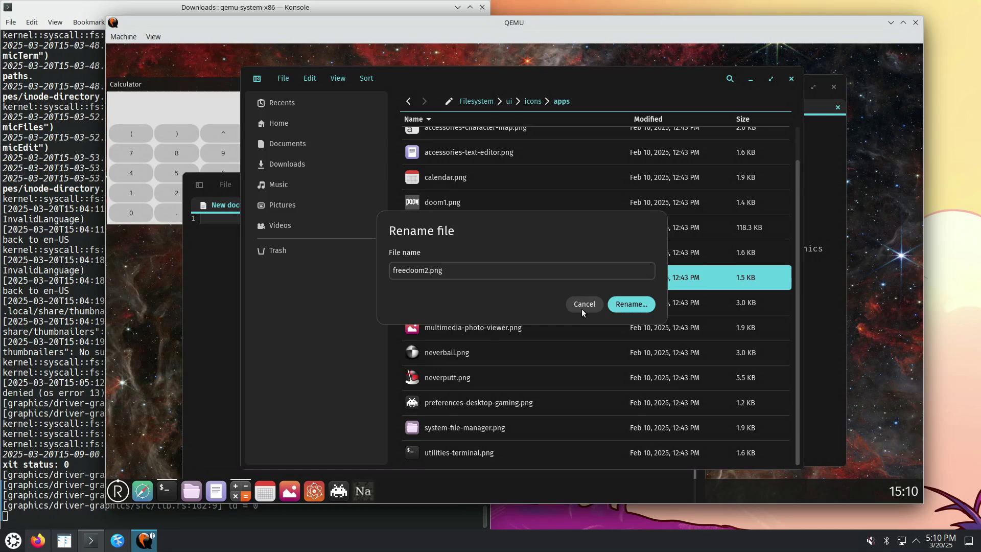
{"action": "left_click", "coordinate": [621, 309]}
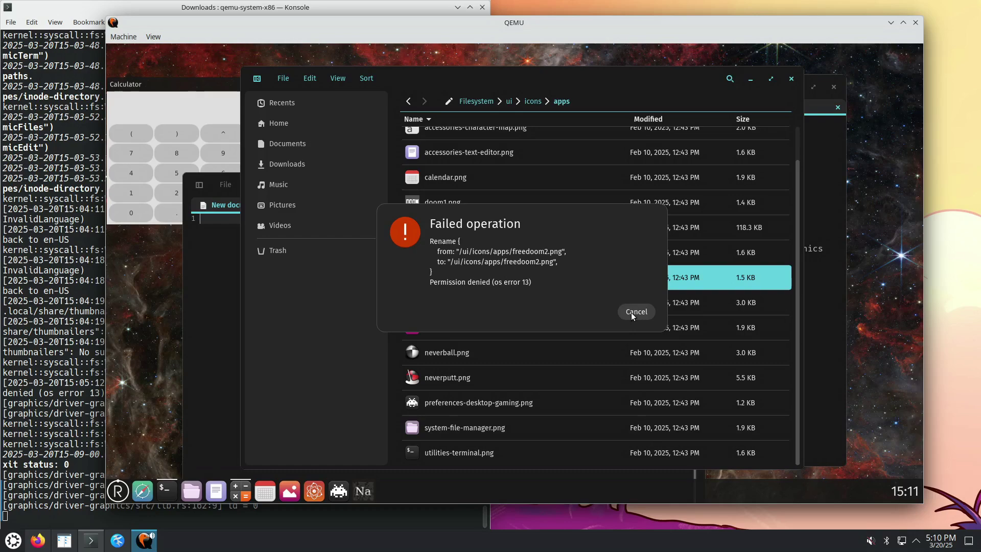
{"action": "left_click", "coordinate": [633, 311]}
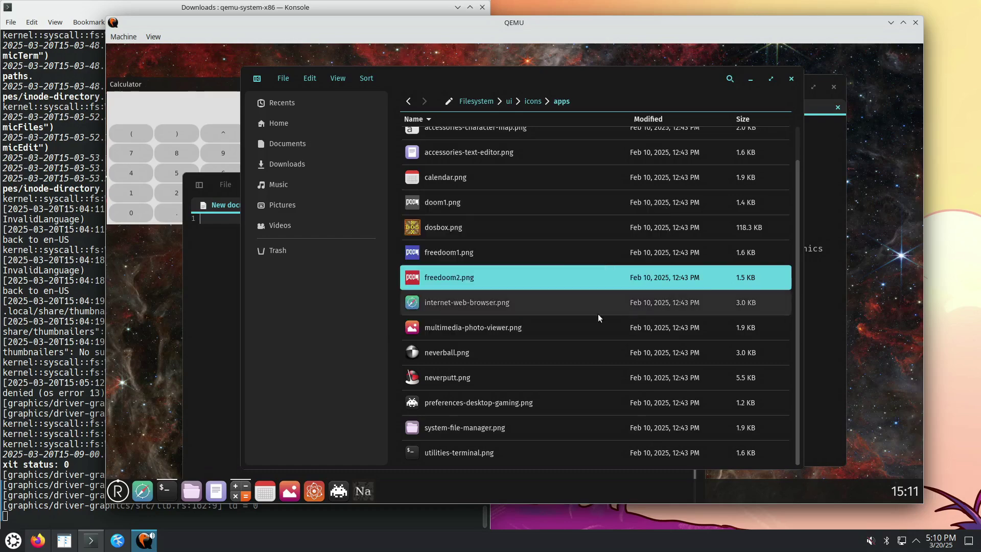
{"action": "right_click", "coordinate": [464, 280]}
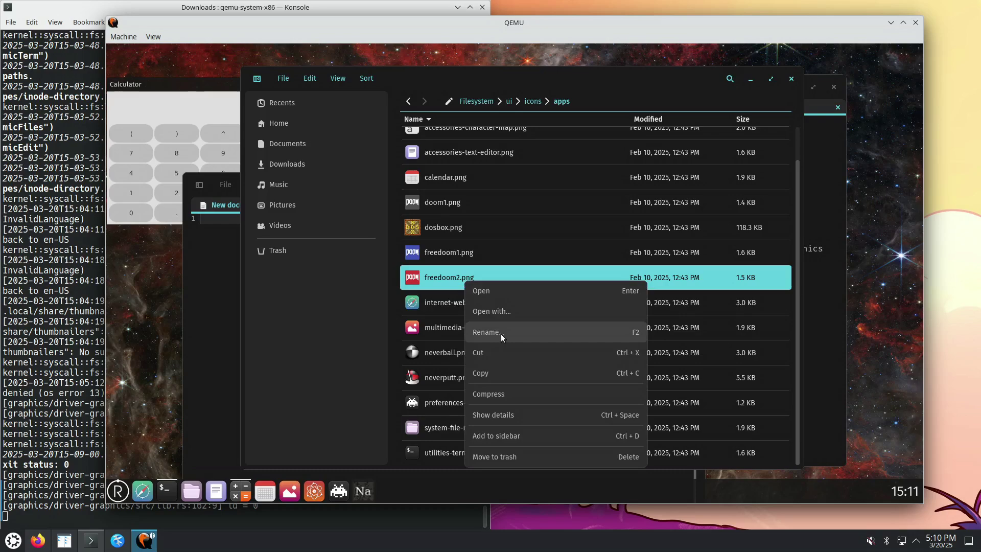
{"action": "left_click", "coordinate": [501, 310]}
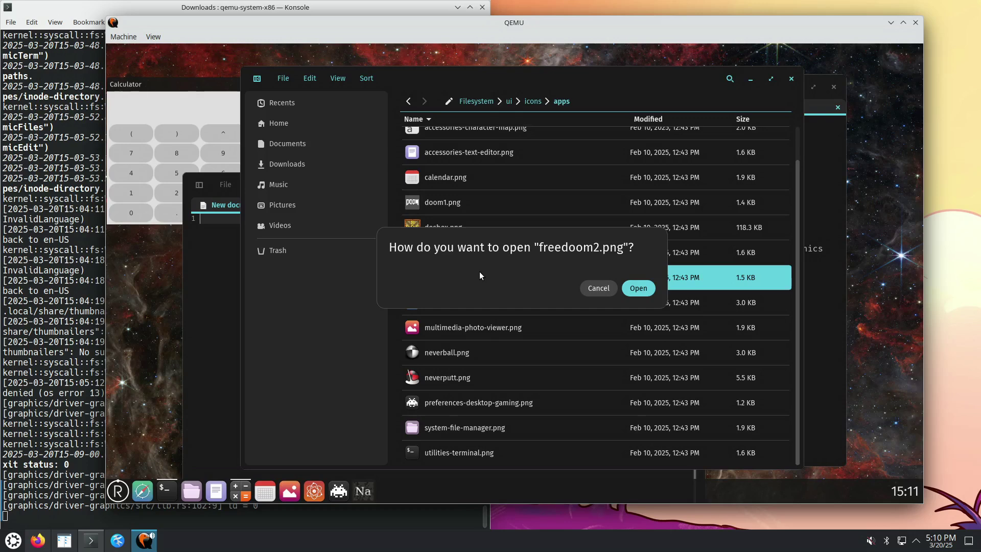
{"action": "left_click", "coordinate": [643, 289]}
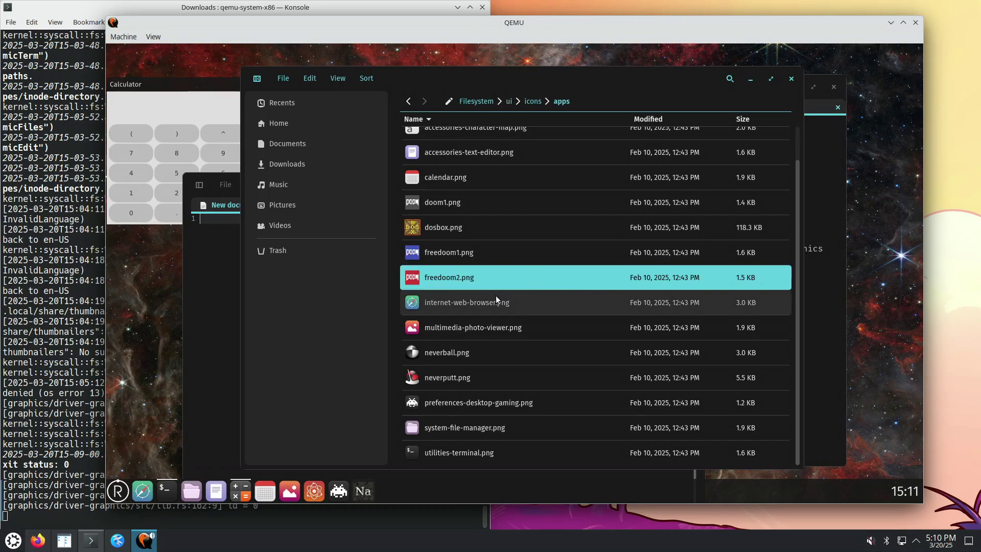
{"action": "right_click", "coordinate": [466, 278]}
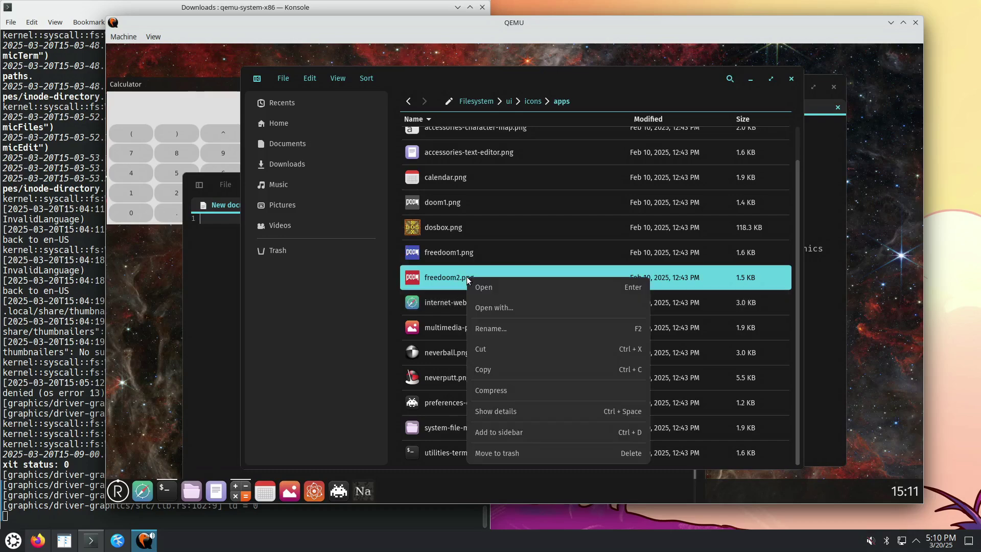
{"action": "left_click", "coordinate": [504, 309]}
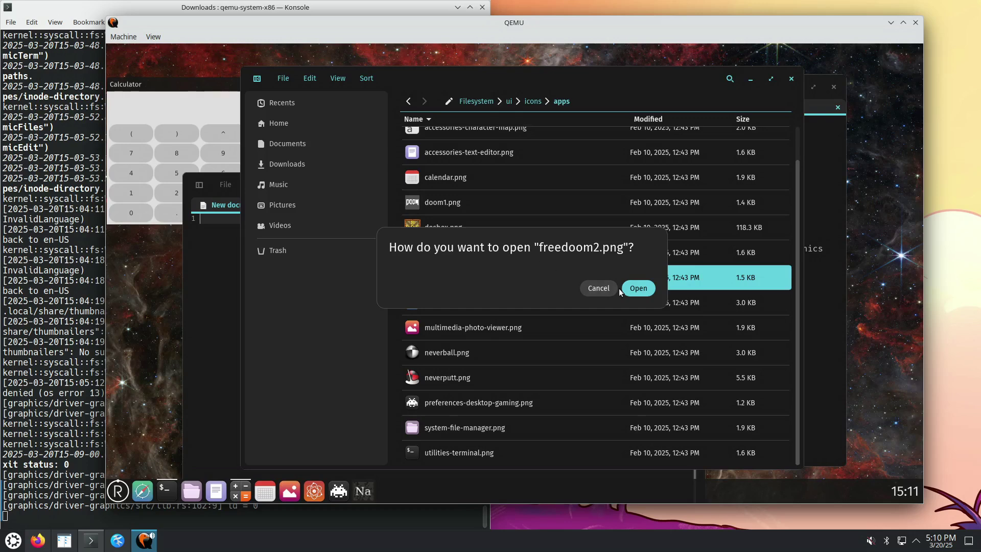
{"action": "left_click", "coordinate": [638, 288]}
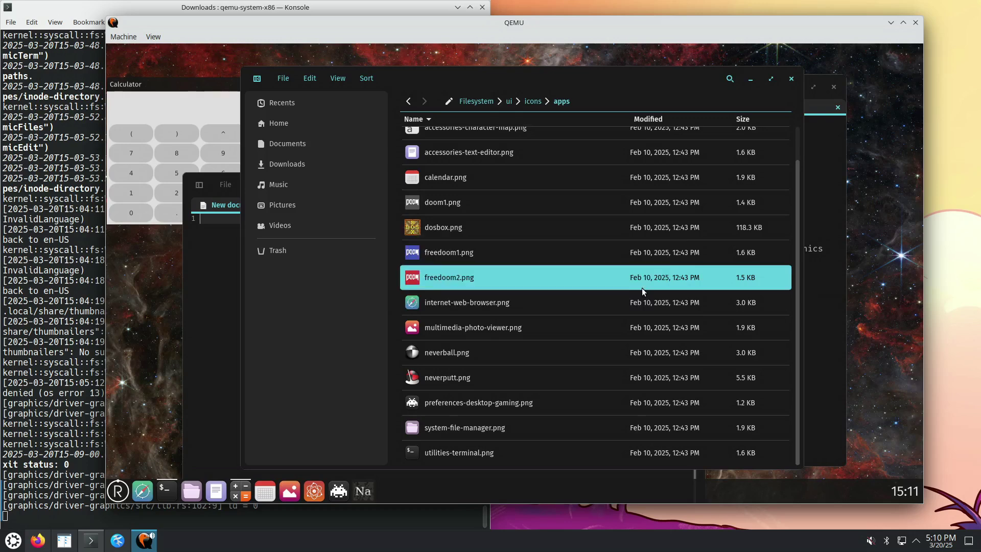
{"action": "right_click", "coordinate": [480, 281]}
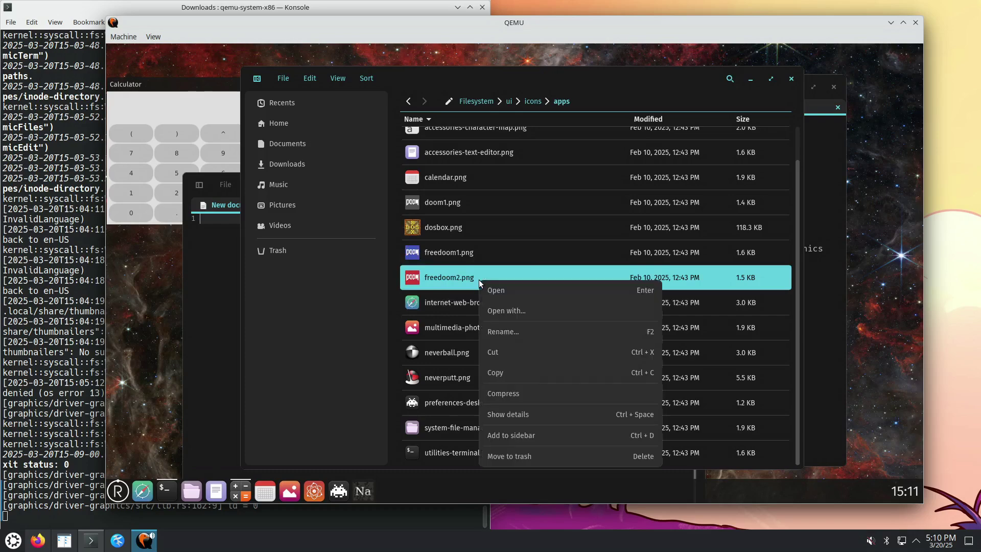
{"action": "left_click", "coordinate": [513, 290]}
{"action": "left_click", "coordinate": [639, 289]}
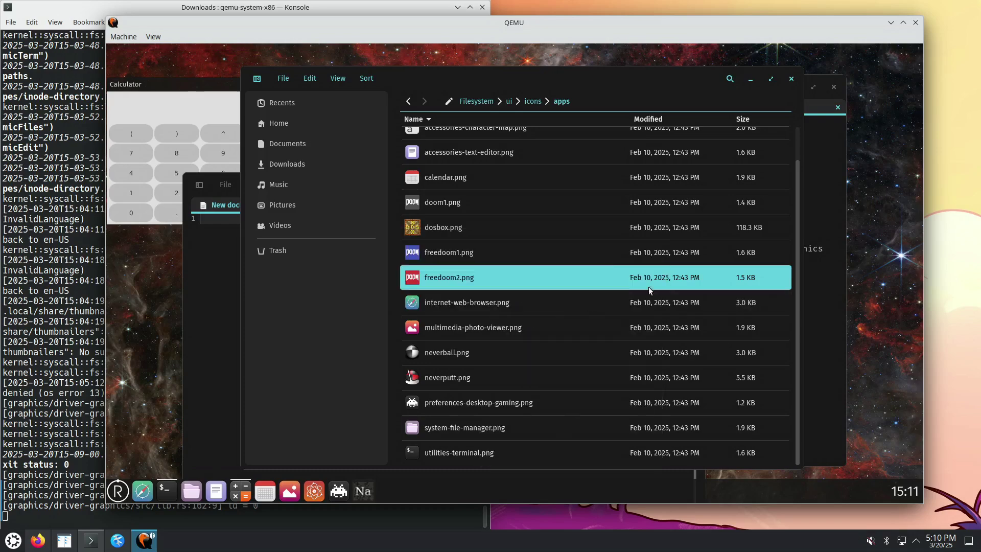
{"action": "right_click", "coordinate": [493, 276]}
{"action": "left_click", "coordinate": [523, 290]}
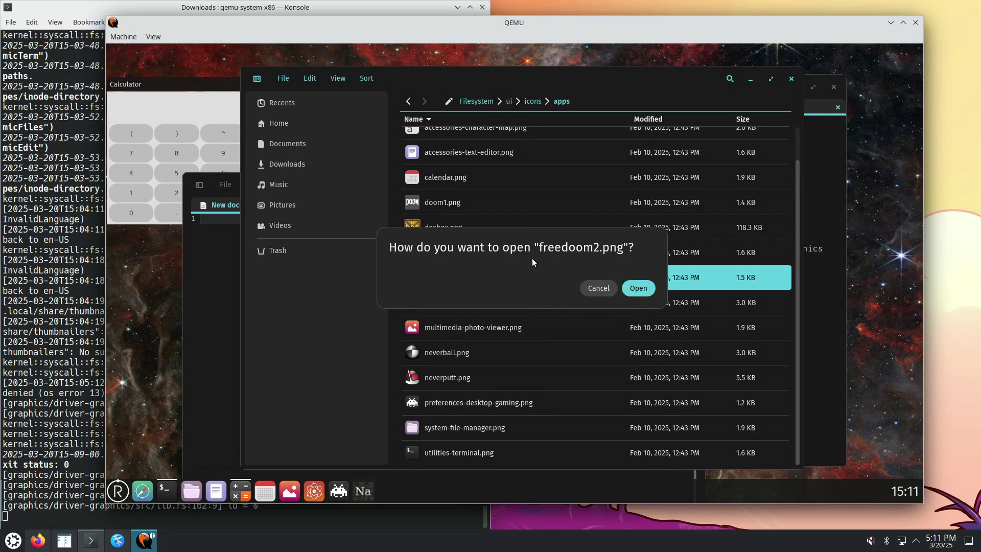
{"action": "left_click", "coordinate": [642, 289]}
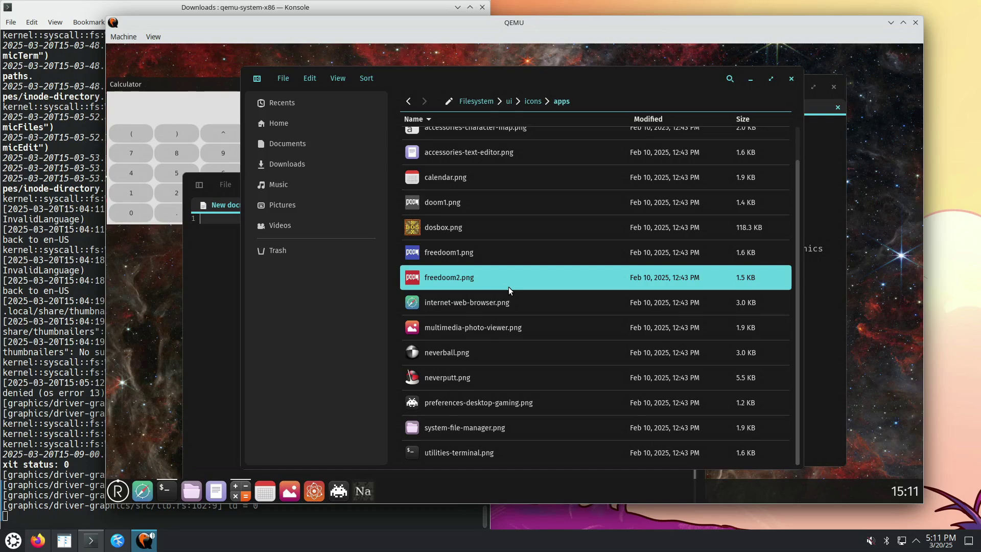
{"action": "right_click", "coordinate": [477, 280]}
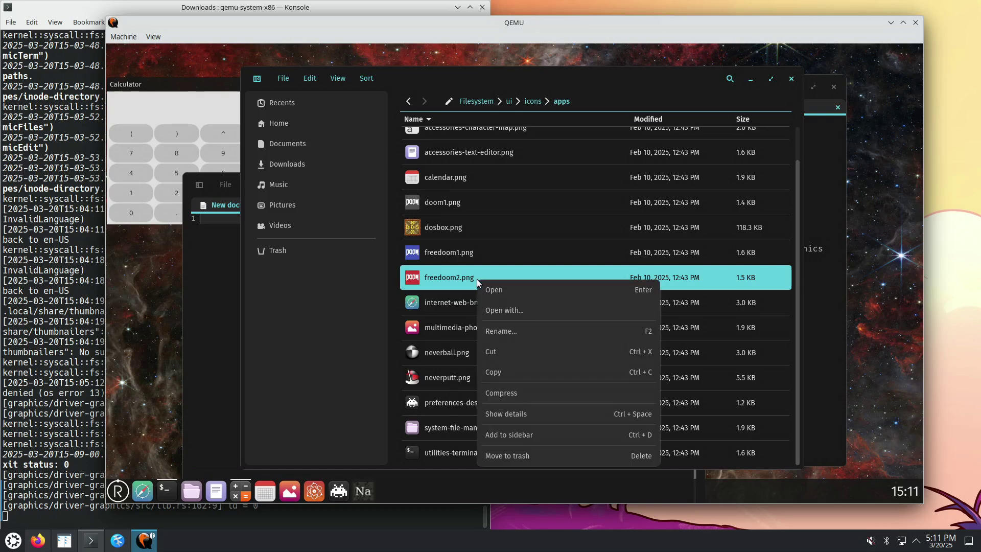
{"action": "left_click", "coordinate": [498, 289]}
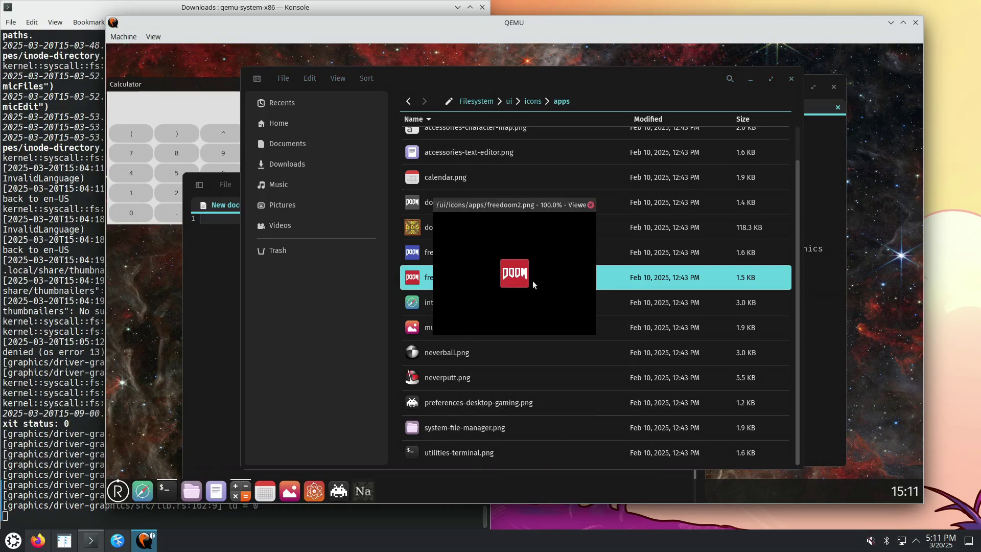
{"action": "left_click", "coordinate": [591, 205]}
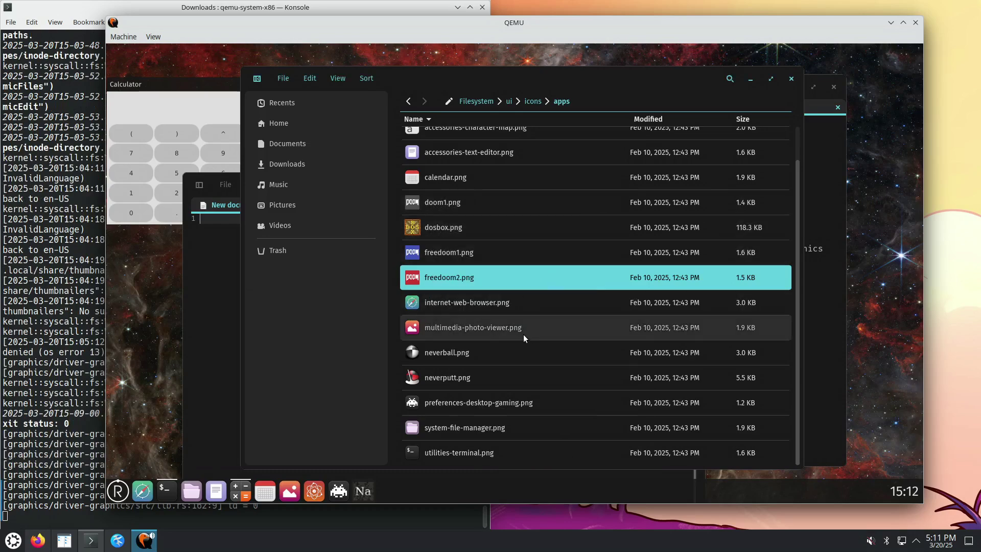
From the icons folder, look inside mimetypes, then open and scroll the apps icon folder
{"action": "left_click", "coordinate": [532, 102]}
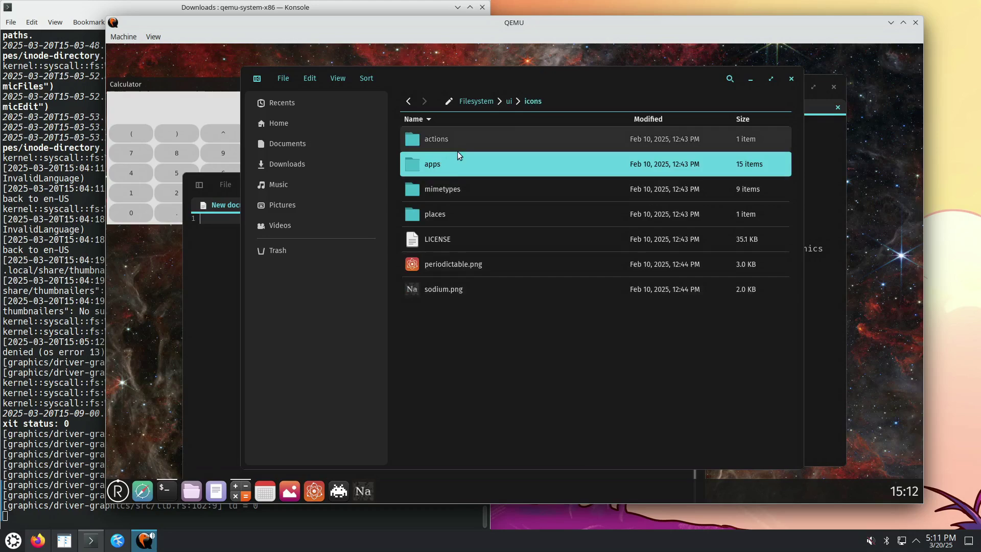
{"action": "left_click", "coordinate": [454, 190]}
{"action": "double_click", "coordinate": [453, 190]}
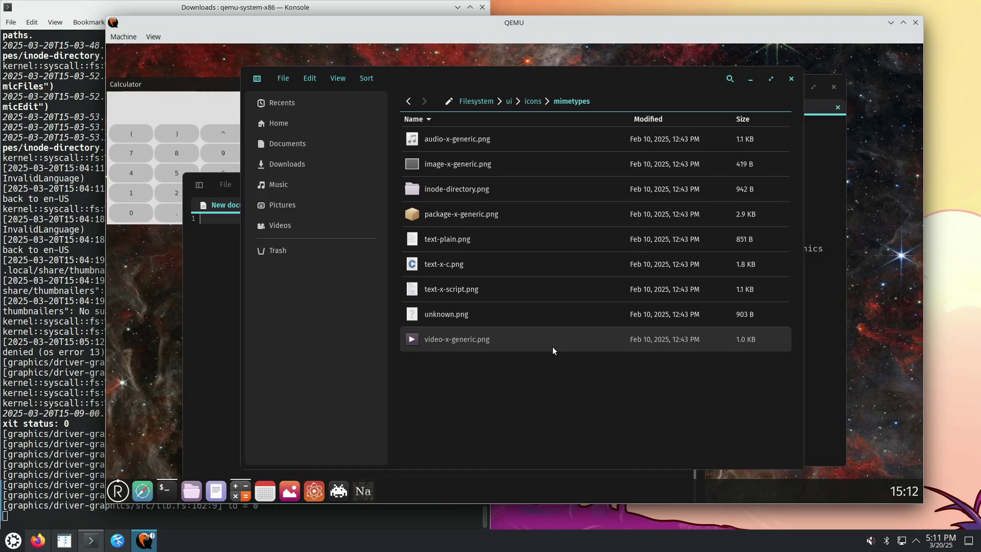
{"action": "left_click", "coordinate": [533, 100]}
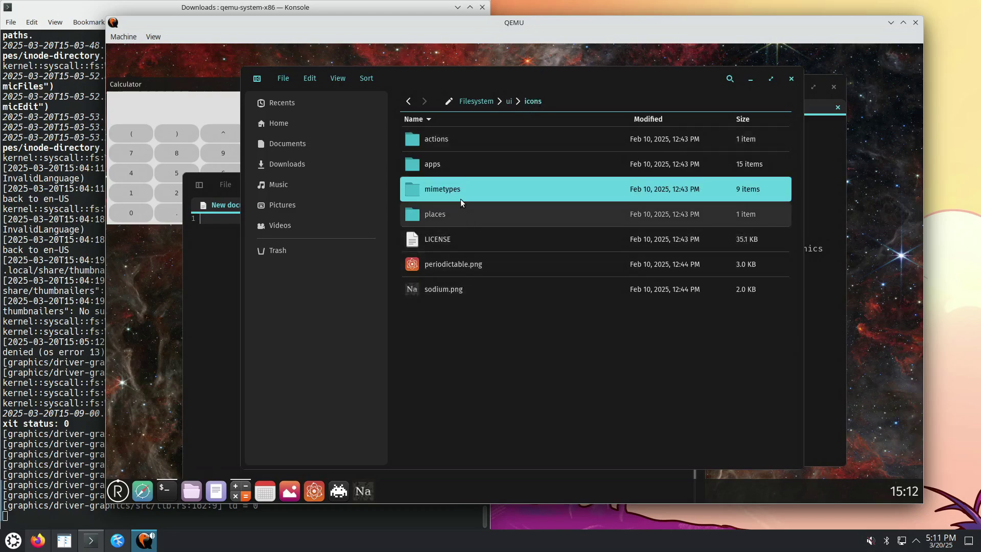
{"action": "double_click", "coordinate": [444, 165]}
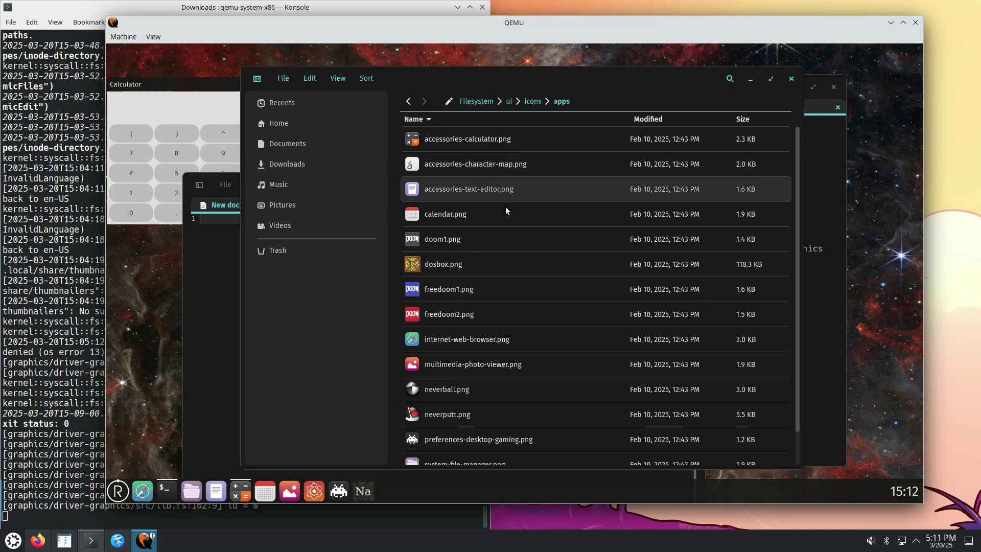
{"action": "scroll", "coordinate": [516, 267], "scroll_direction": "down", "scroll_amount": 2}
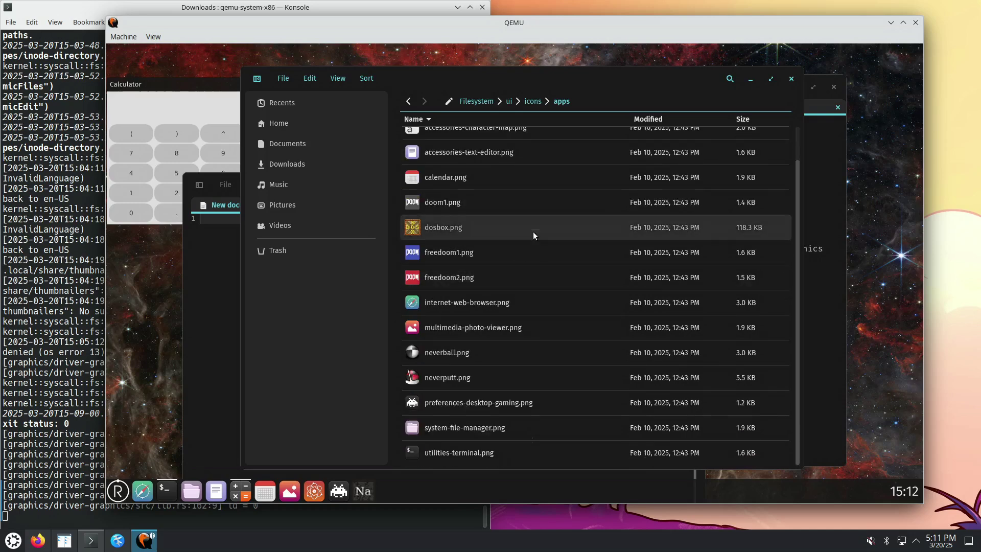
Visit the places folder, then open the actions folder and bring up the R launcher menu
{"action": "left_click", "coordinate": [532, 102]}
{"action": "double_click", "coordinate": [433, 219]}
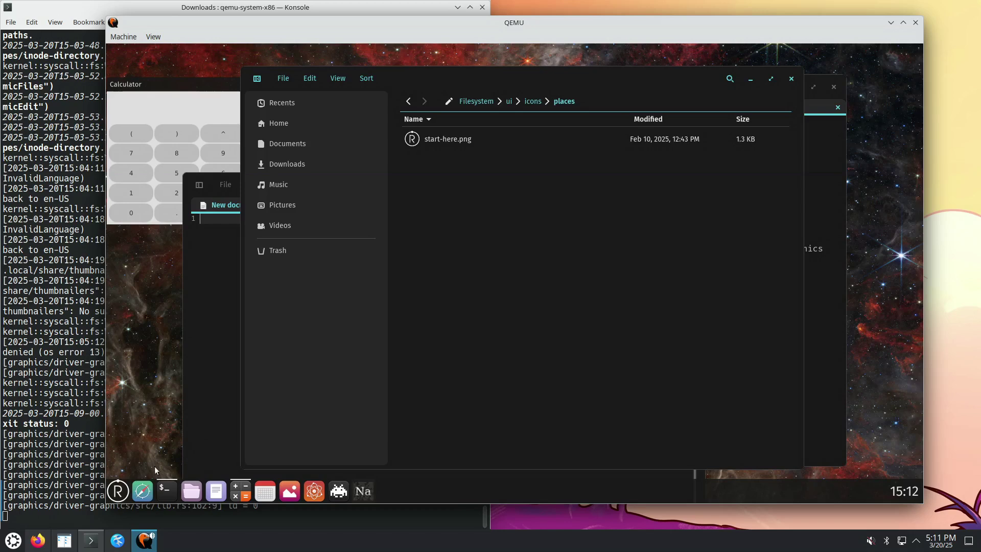
{"action": "left_click", "coordinate": [117, 493]}
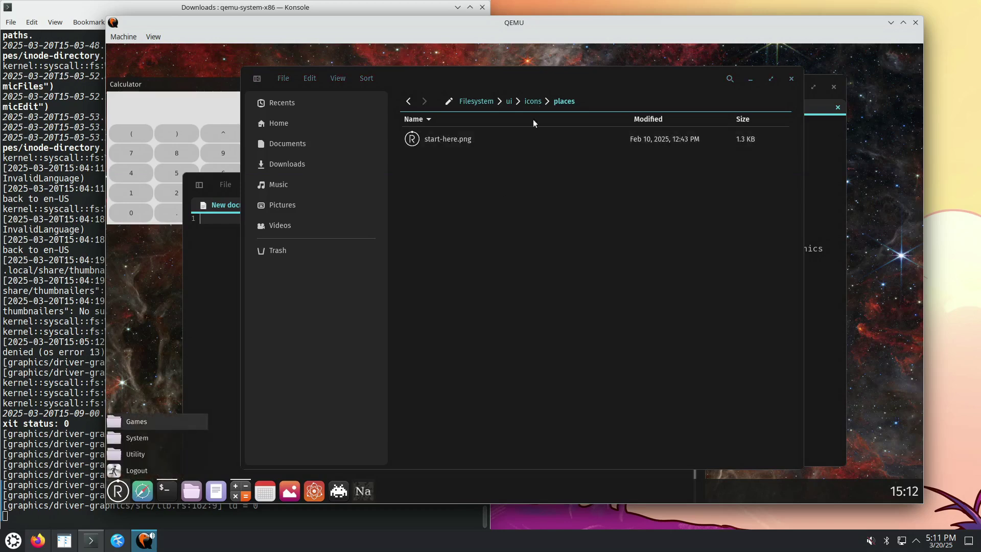
{"action": "left_click", "coordinate": [538, 100]}
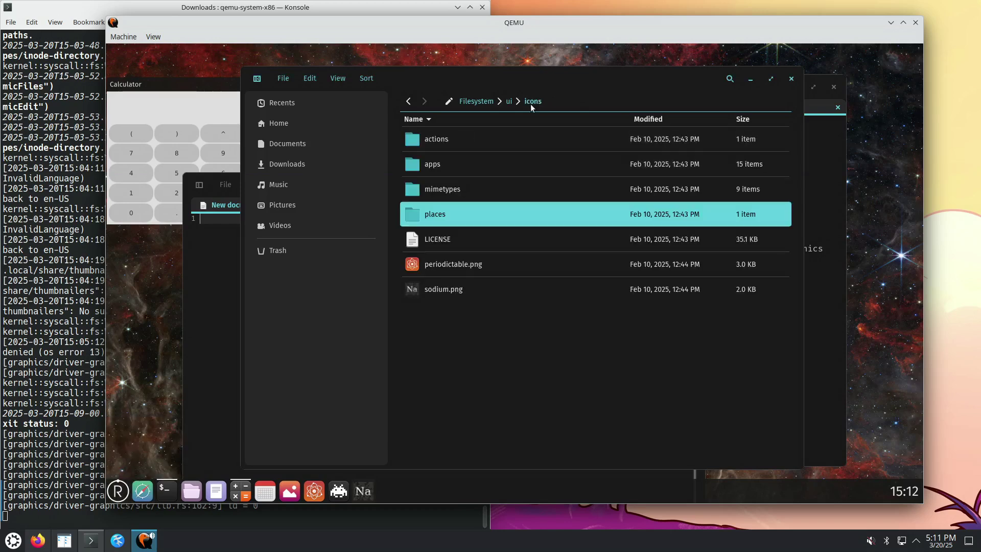
{"action": "left_click", "coordinate": [455, 140]}
{"action": "double_click", "coordinate": [455, 140]}
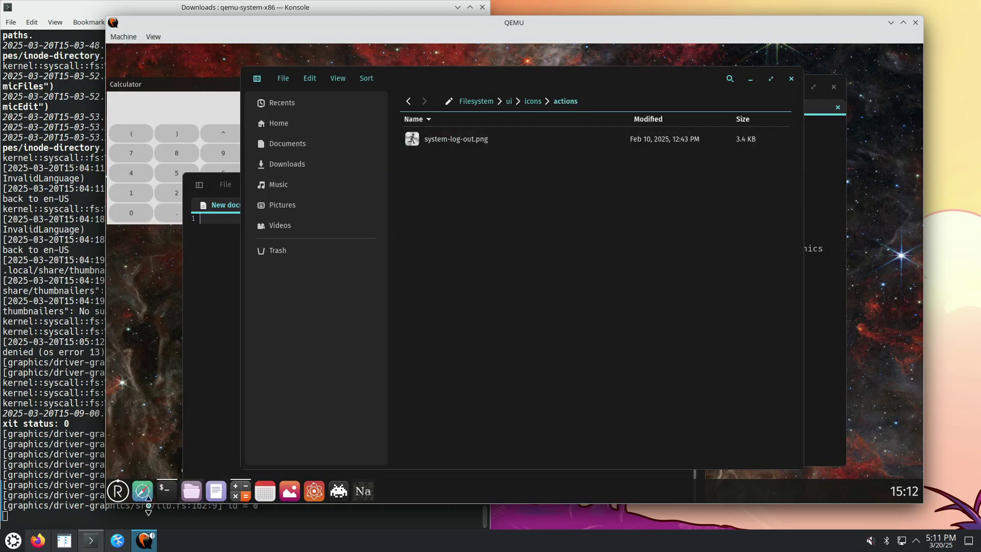
{"action": "left_click", "coordinate": [118, 491]}
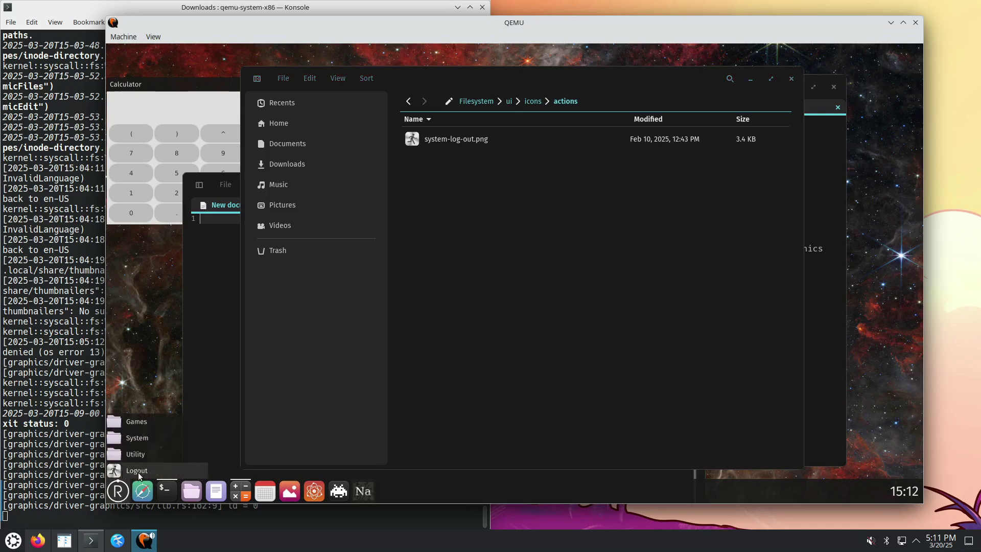
Choose Logout from the launcher, then toggle QEMU's input grab with Ctrl+Alt+G twice
{"action": "left_click", "coordinate": [135, 470]}
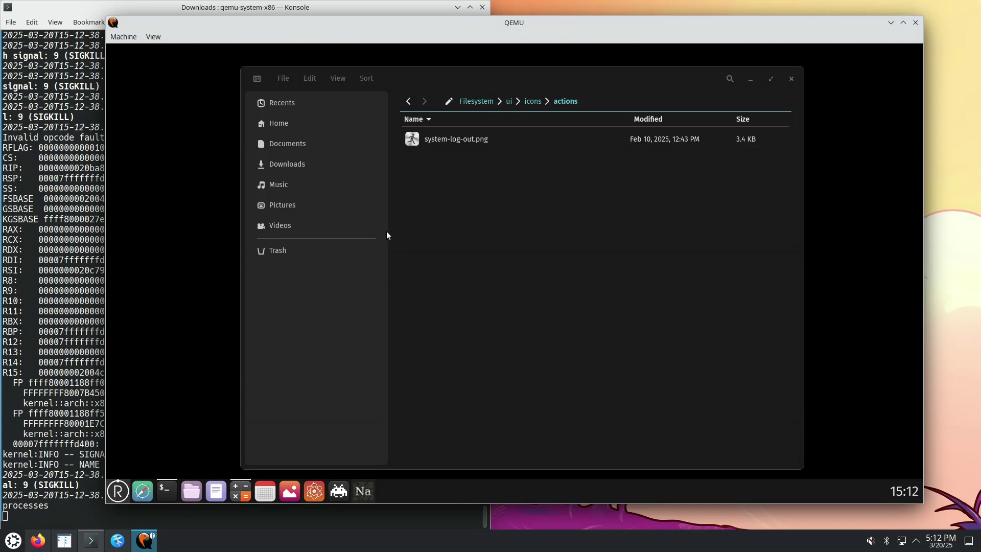
{"action": "key", "text": "ctrl+alt+g"}
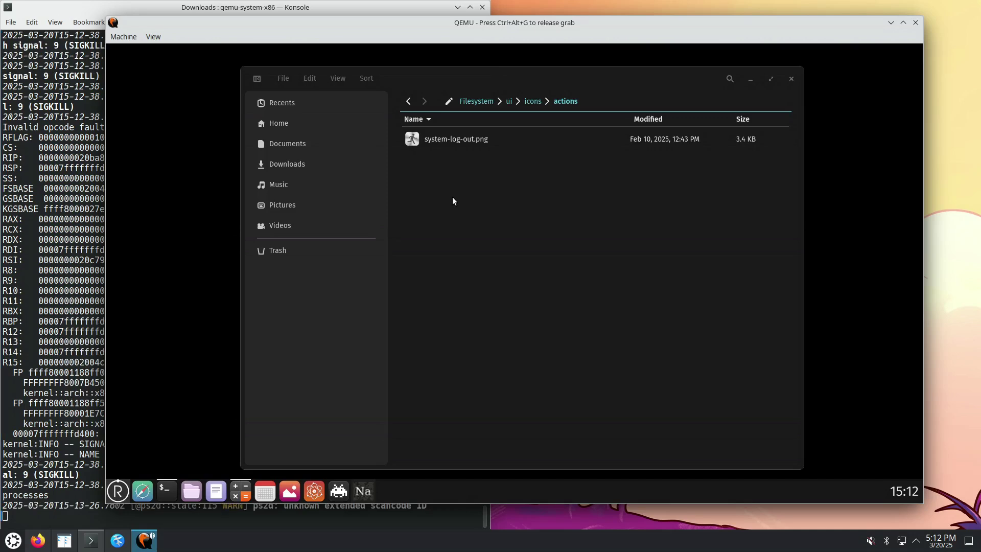
{"action": "key", "text": "ctrl+alt+g"}
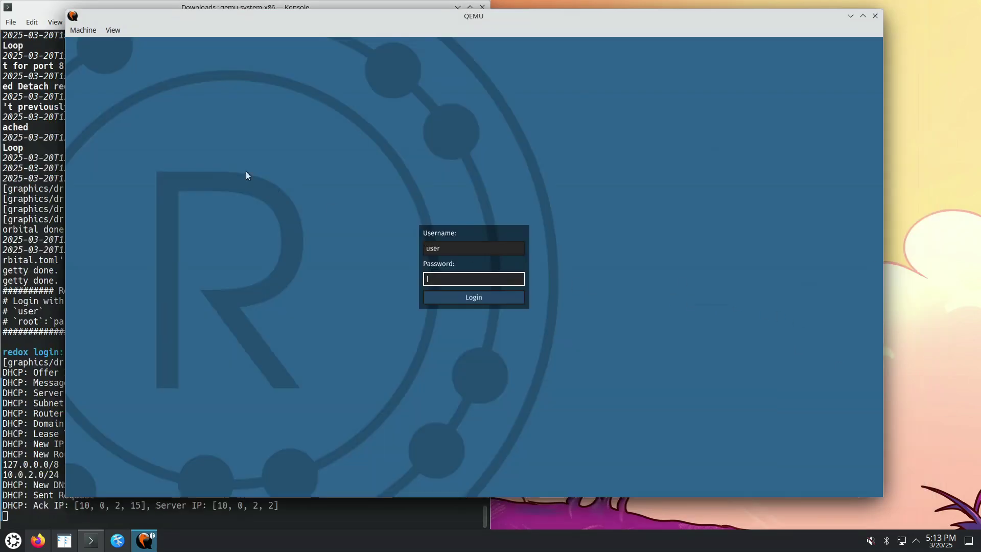
After glancing at QEMU's Machine menu, sign in with username root and the account password
{"action": "left_click", "coordinate": [84, 30]}
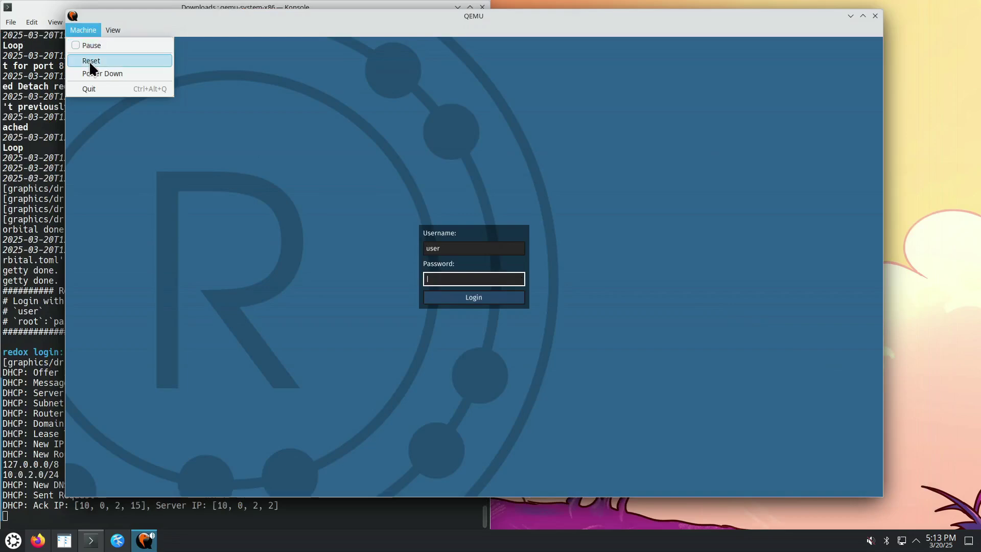
{"action": "left_click", "coordinate": [174, 19]}
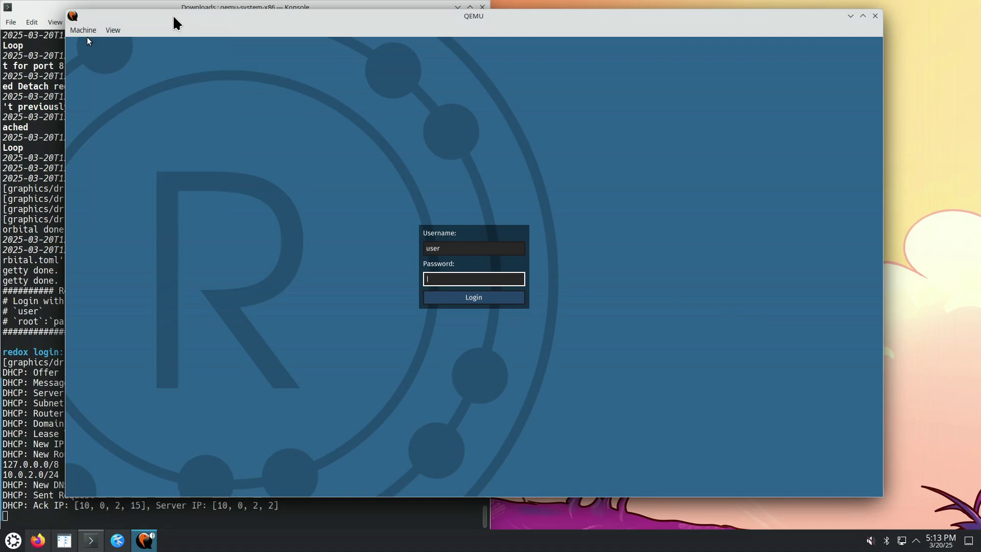
{"action": "left_click", "coordinate": [451, 249]}
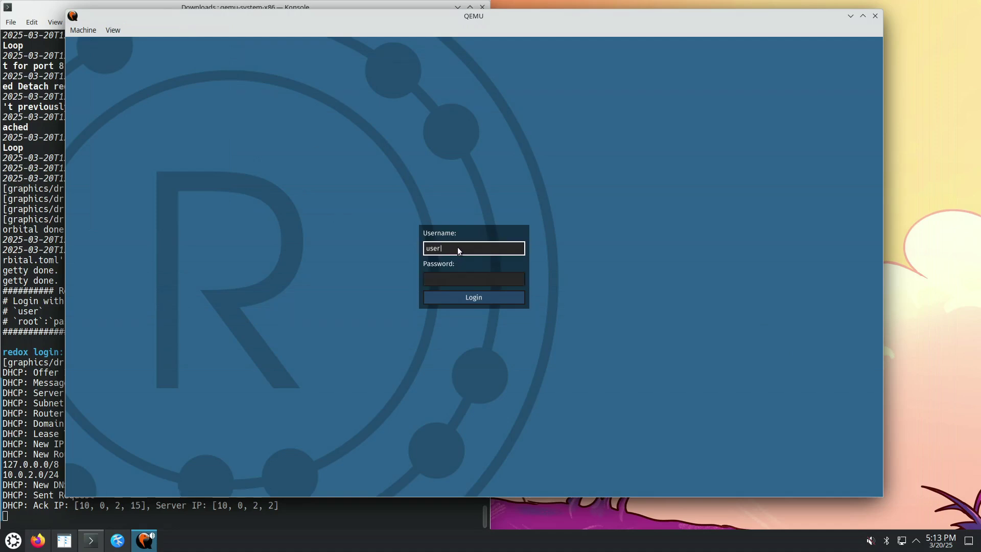
{"action": "key", "text": "BackSpace"}
{"action": "key", "text": "BackSpace"}
{"action": "key", "text": "BackSpace"}
{"action": "key", "text": "BackSpace"}
{"action": "type", "text": "root"}
{"action": "key", "text": "Tab"}
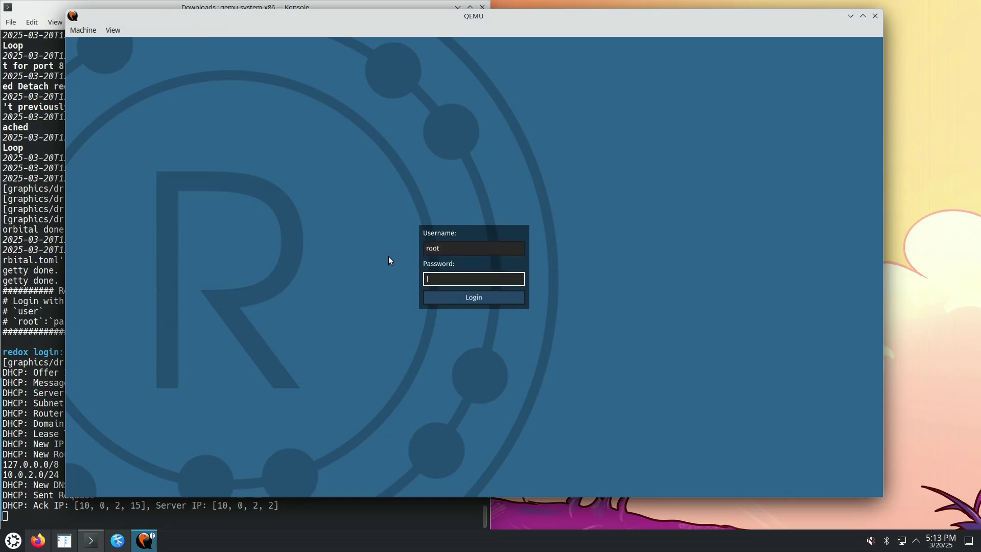
{"action": "type", "text": "password"}
{"action": "left_click", "coordinate": [464, 302]}
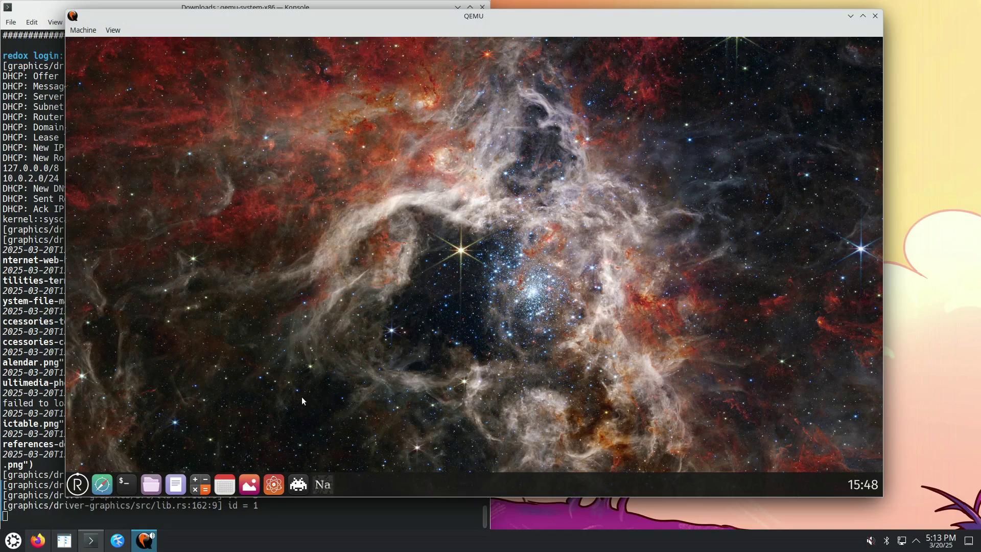
Launch Files from the dock, jump to the / root, and open ui > apps
{"action": "left_click", "coordinate": [151, 484]}
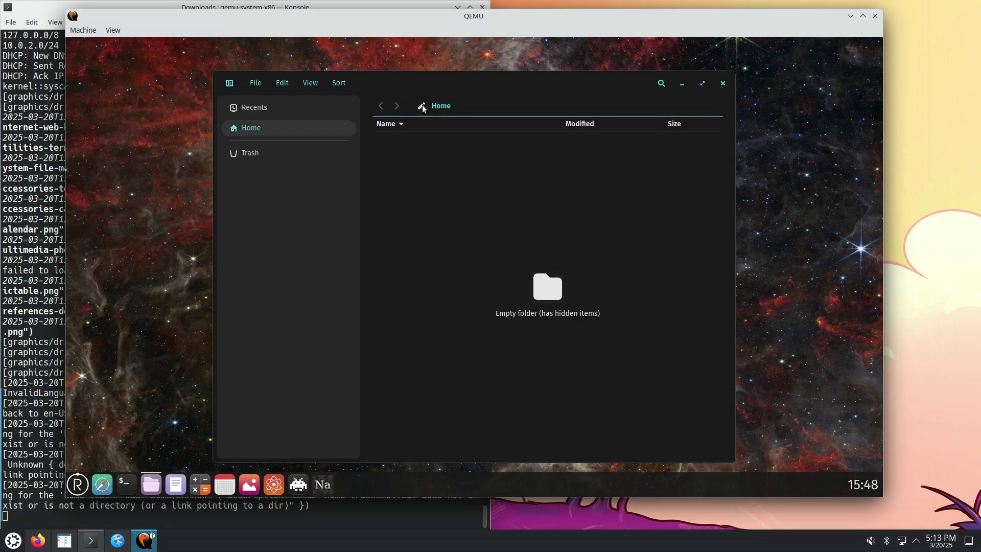
{"action": "left_click", "coordinate": [448, 107]}
{"action": "key", "text": "BackSpace"}
{"action": "key", "text": "BackSpace"}
{"action": "key", "text": "BackSpace"}
{"action": "key", "text": "BackSpace"}
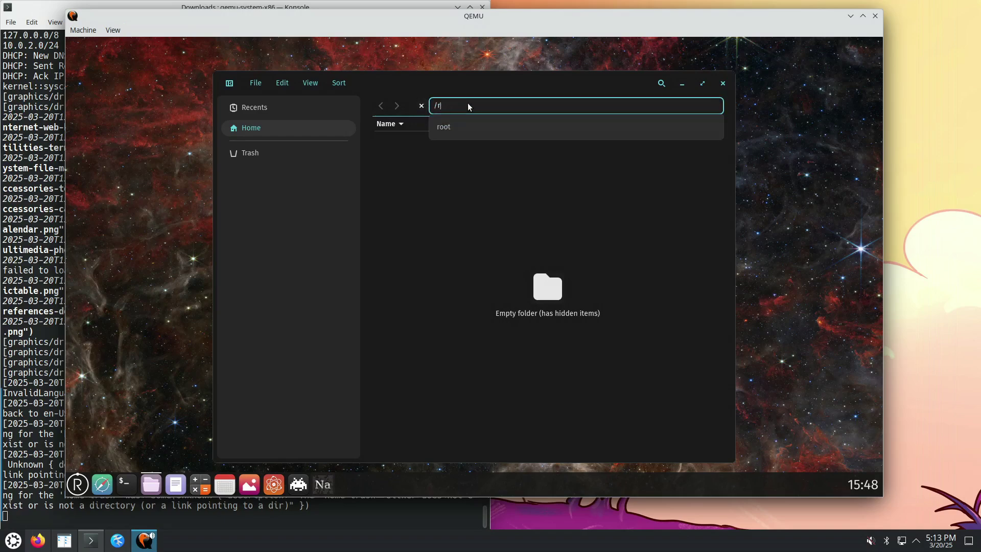
{"action": "key", "text": "Return"}
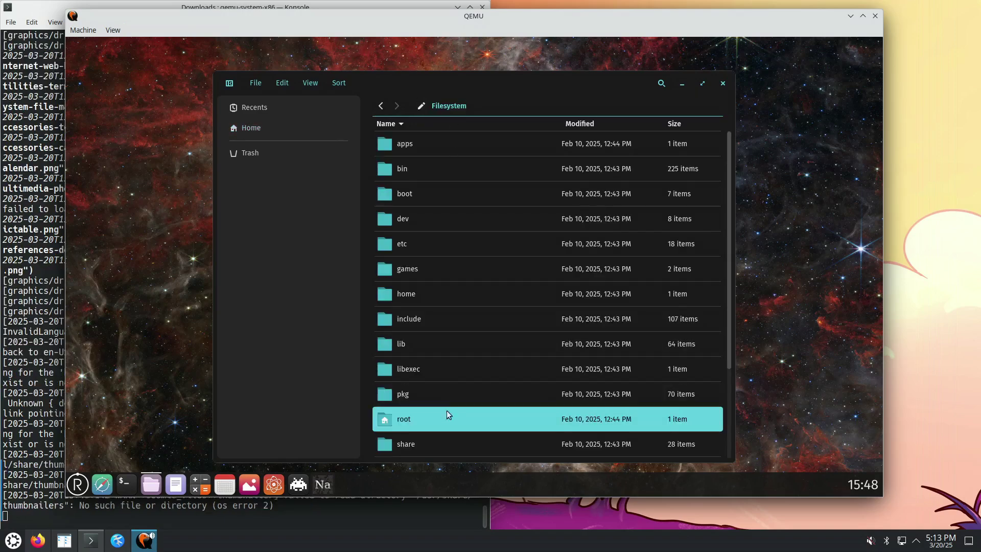
{"action": "scroll", "coordinate": [447, 419], "scroll_direction": "down", "scroll_amount": 5}
{"action": "double_click", "coordinate": [416, 398]}
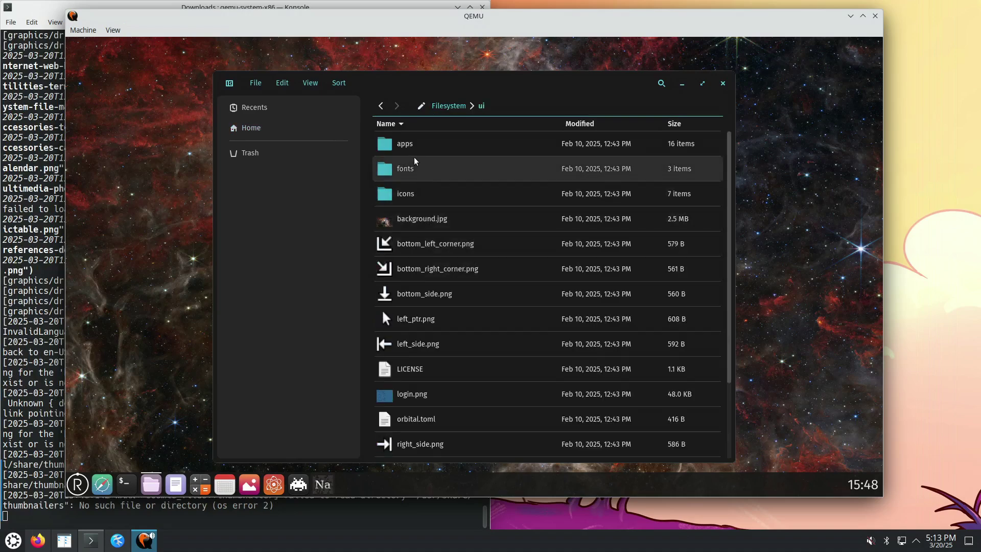
{"action": "double_click", "coordinate": [417, 145]}
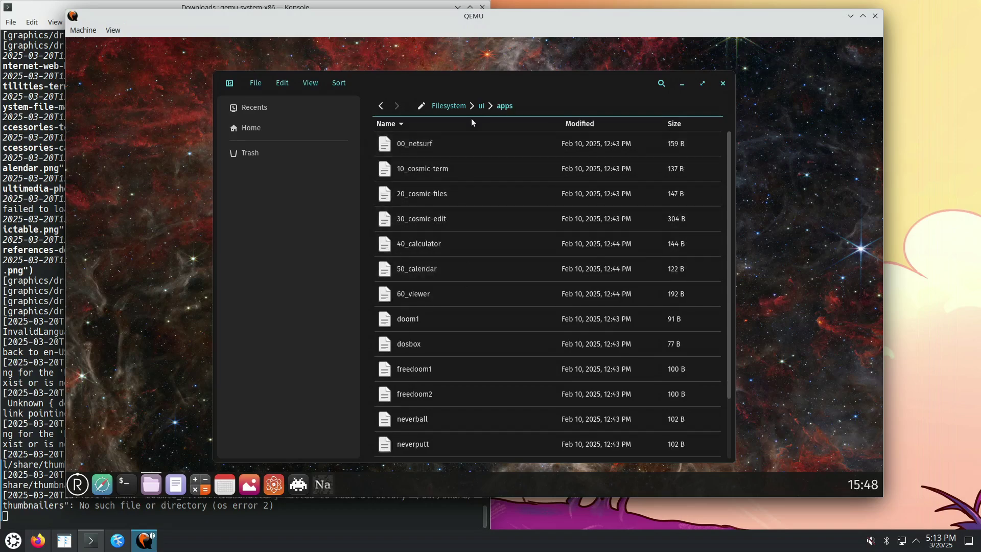
Open the freedoom2 entry in the text editor and move the editor aside
{"action": "scroll", "coordinate": [489, 200], "scroll_direction": "down", "scroll_amount": 3}
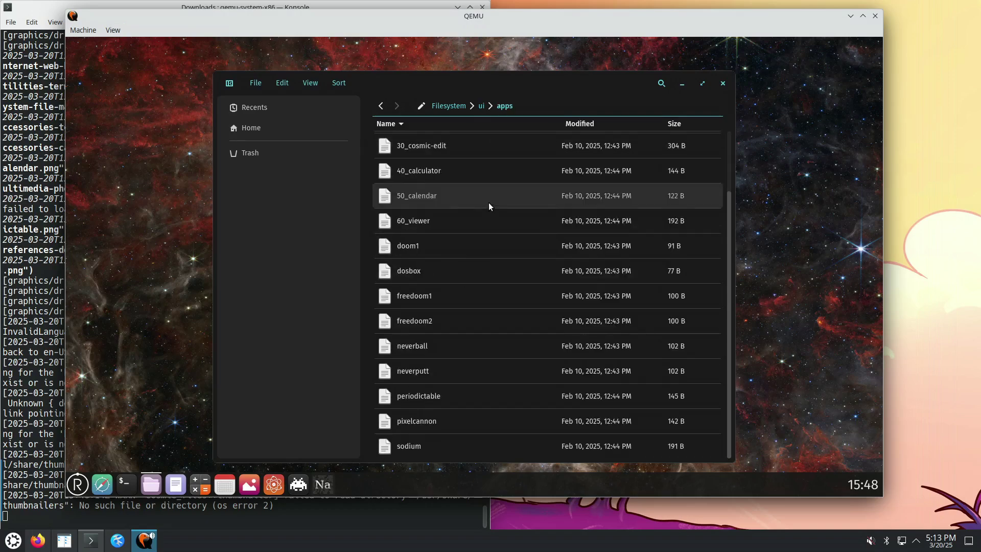
{"action": "left_click", "coordinate": [425, 317]}
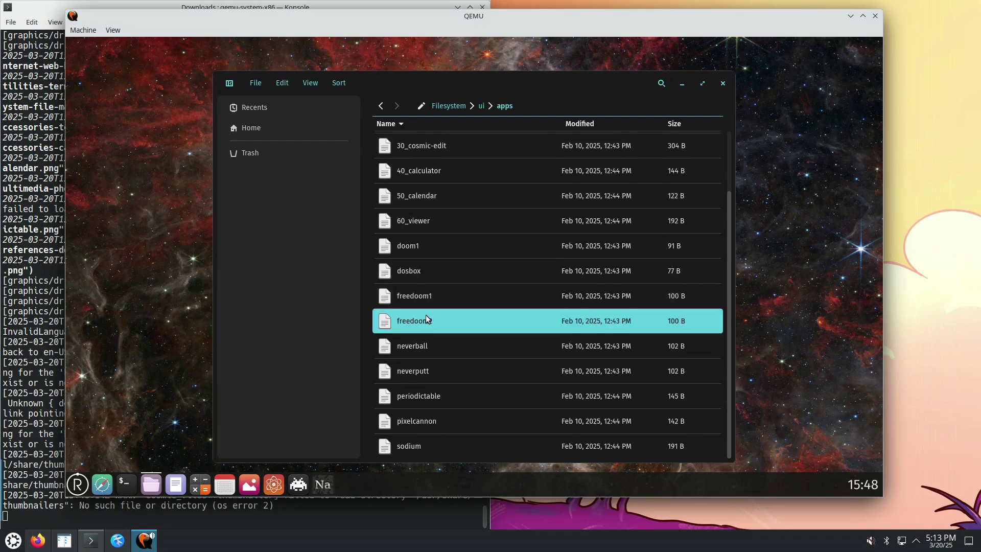
{"action": "right_click", "coordinate": [435, 323]}
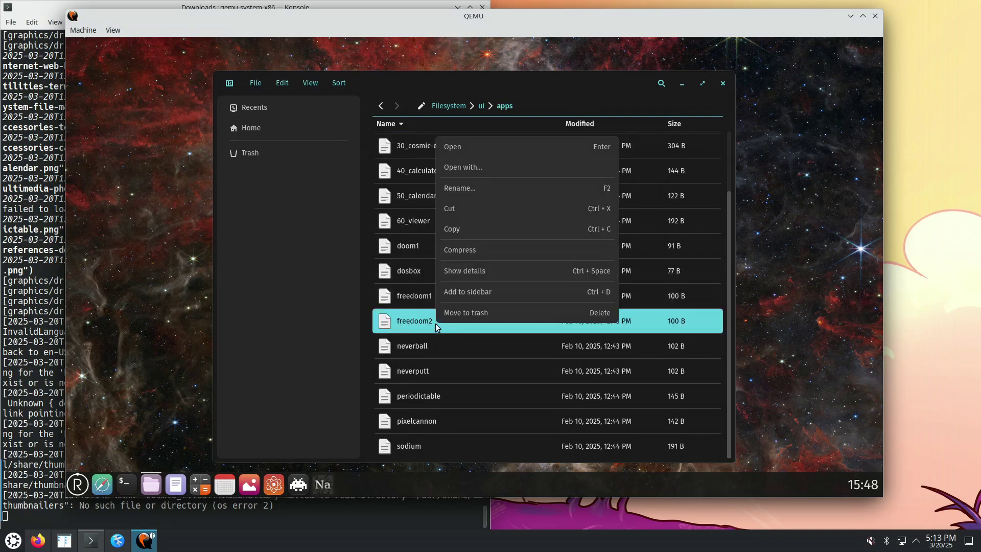
{"action": "left_click", "coordinate": [469, 147]}
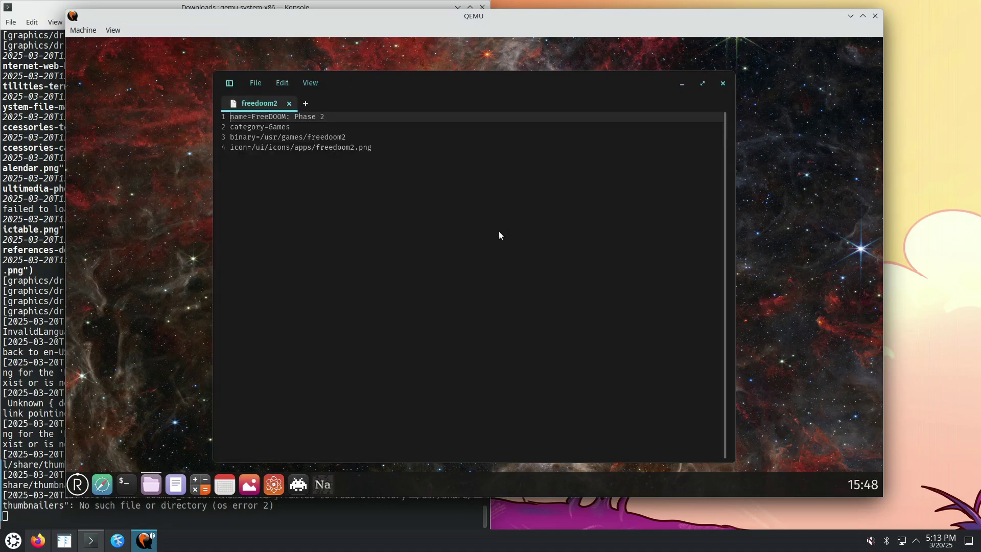
{"action": "left_click_drag", "start_coordinate": [530, 82], "coordinate": [507, 252]}
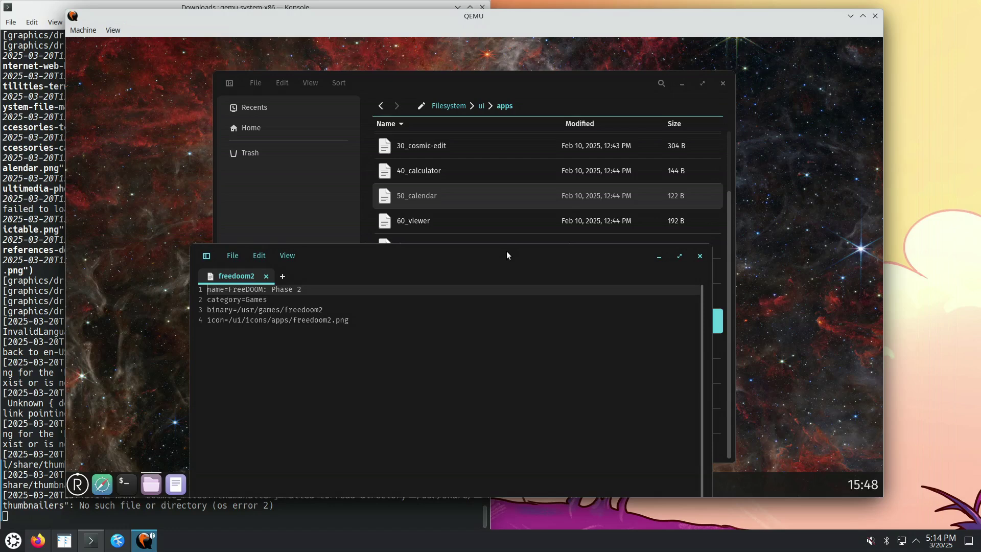
Close the editor and go to the ui/icons/apps icon folder
{"action": "left_click", "coordinate": [700, 257]}
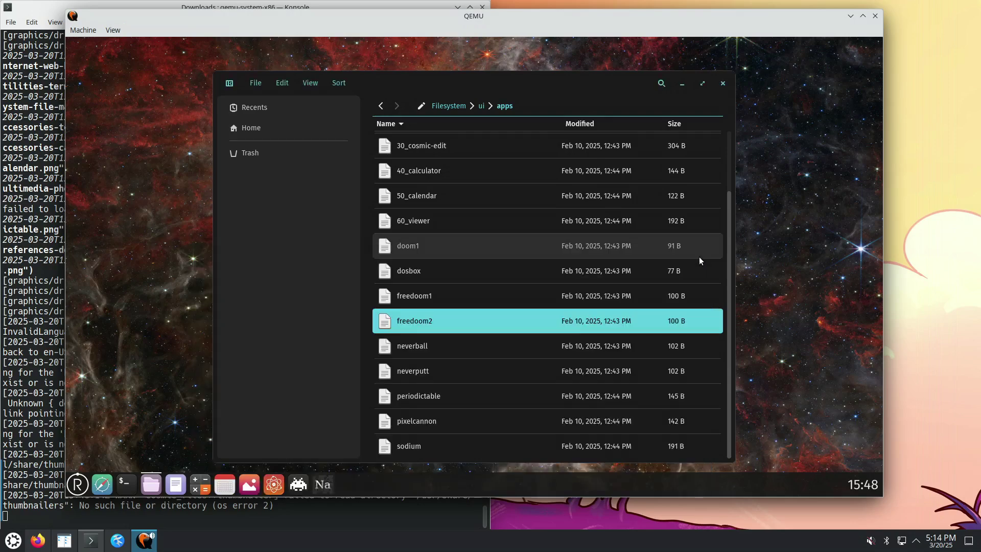
{"action": "left_click", "coordinate": [481, 106]}
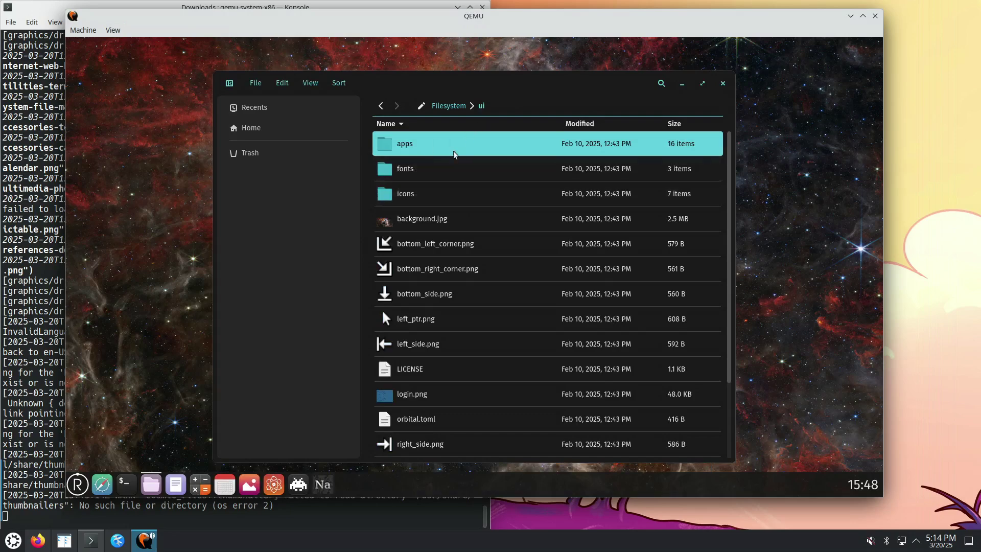
{"action": "double_click", "coordinate": [420, 196]}
{"action": "double_click", "coordinate": [419, 164]}
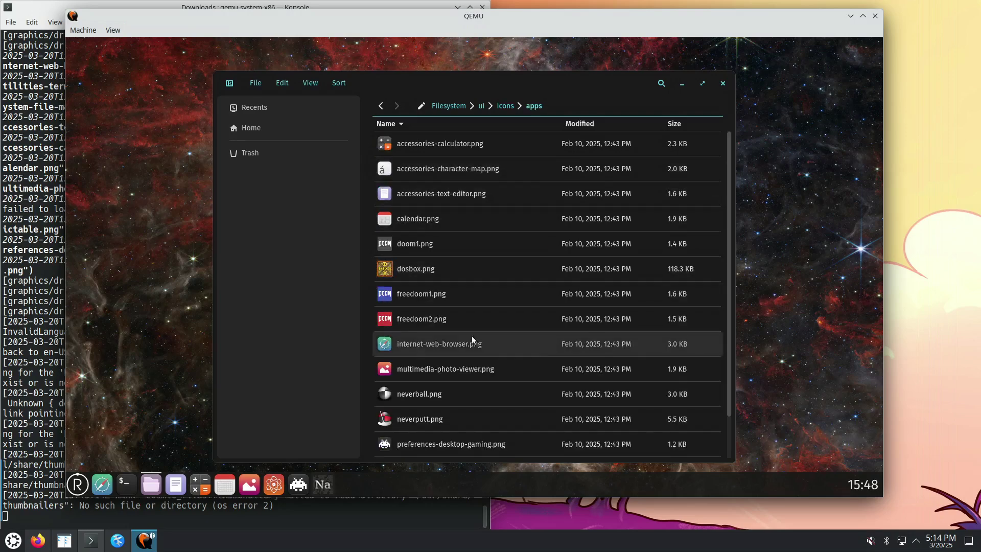
Rename freedoom2.png to freedoom2_orig.png, then rename it back to freedoom2.png
{"action": "left_click", "coordinate": [440, 318]}
{"action": "right_click", "coordinate": [440, 318]}
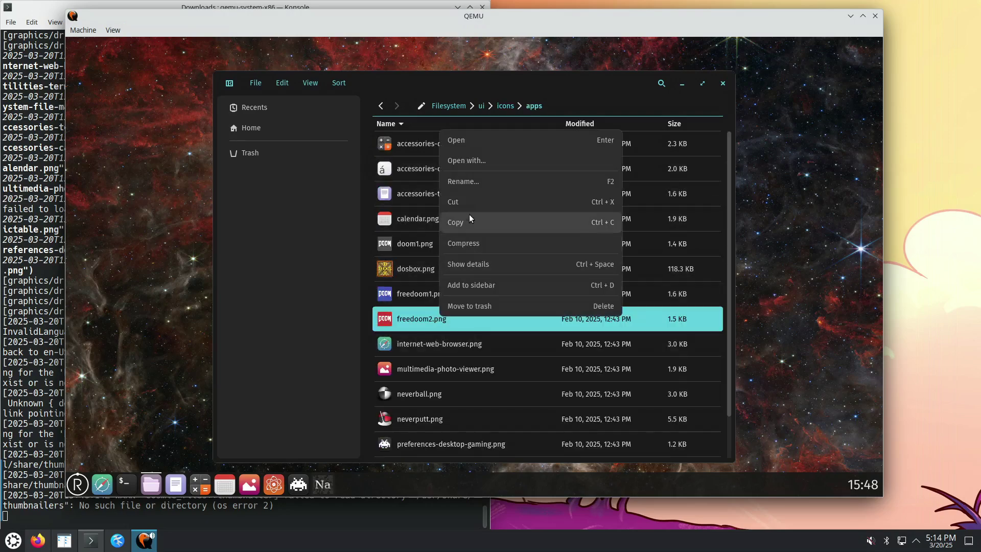
{"action": "left_click", "coordinate": [476, 184]}
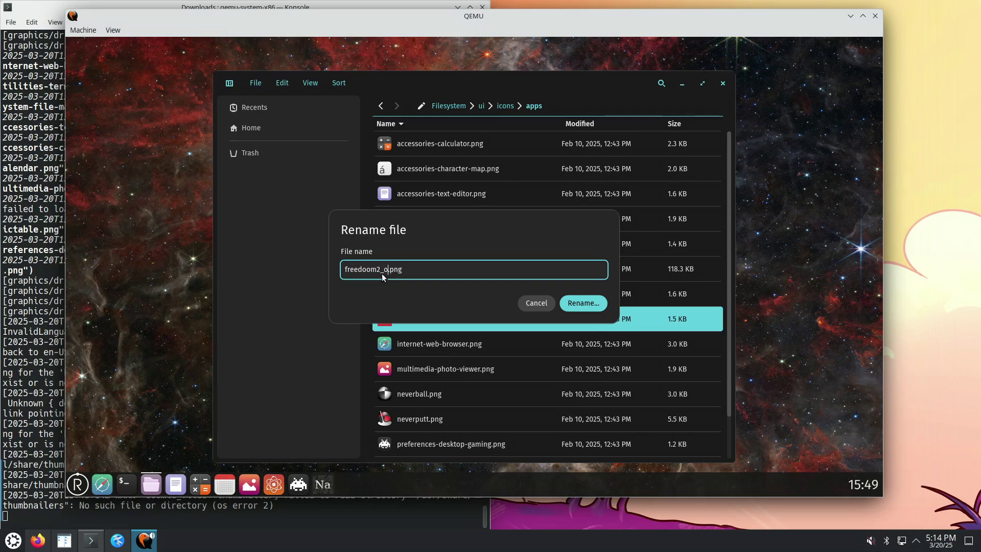
{"action": "key", "text": "Return"}
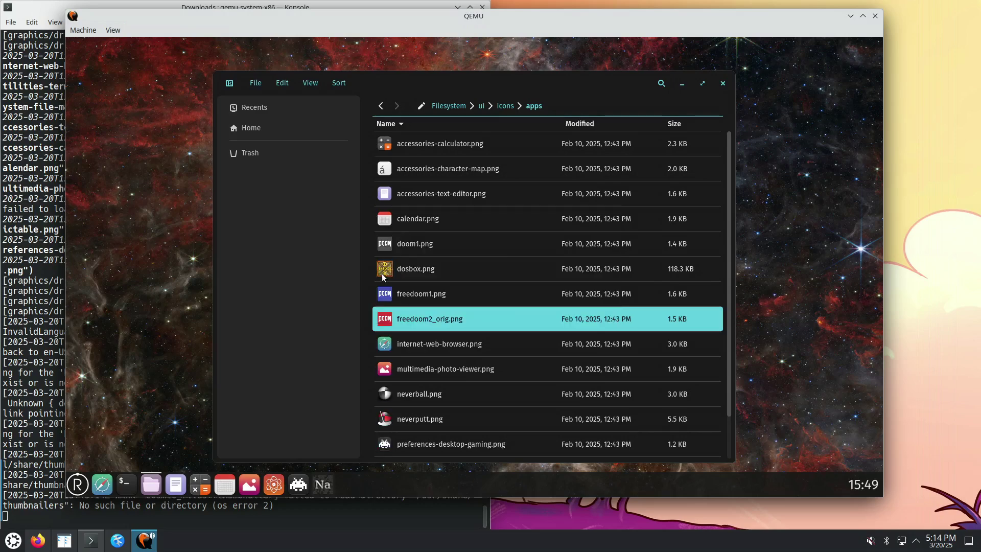
{"action": "right_click", "coordinate": [431, 320]}
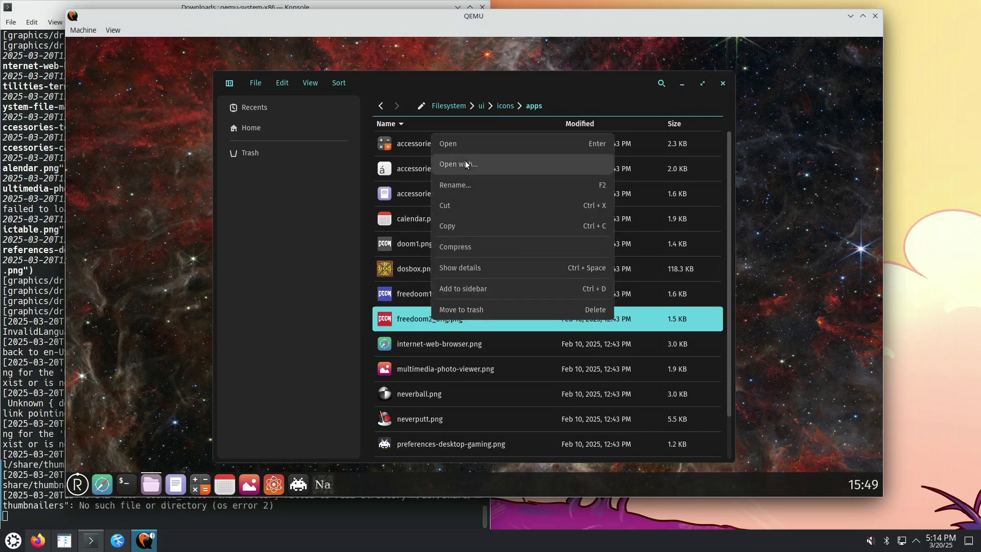
{"action": "left_click", "coordinate": [459, 185]}
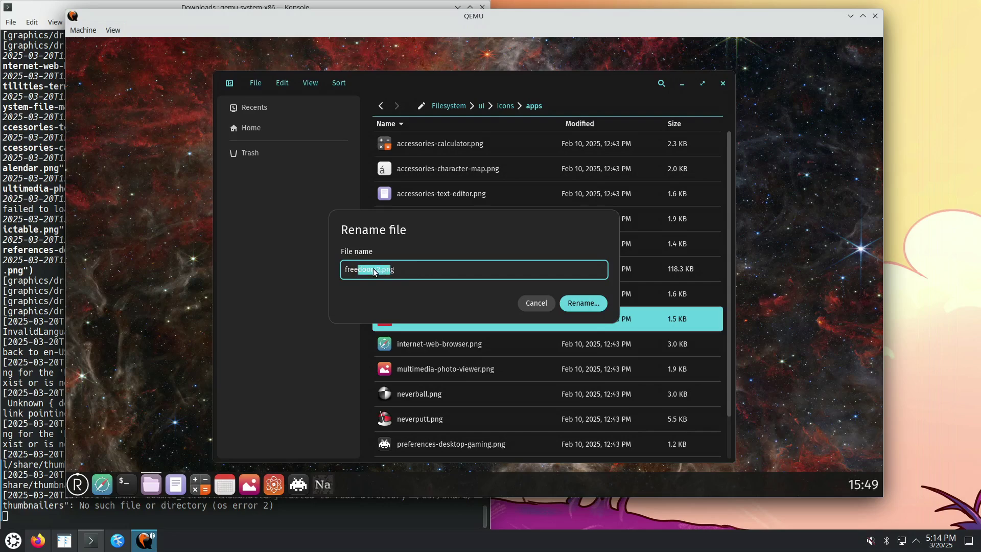
{"action": "left_click", "coordinate": [409, 275]}
{"action": "left_click", "coordinate": [581, 307]}
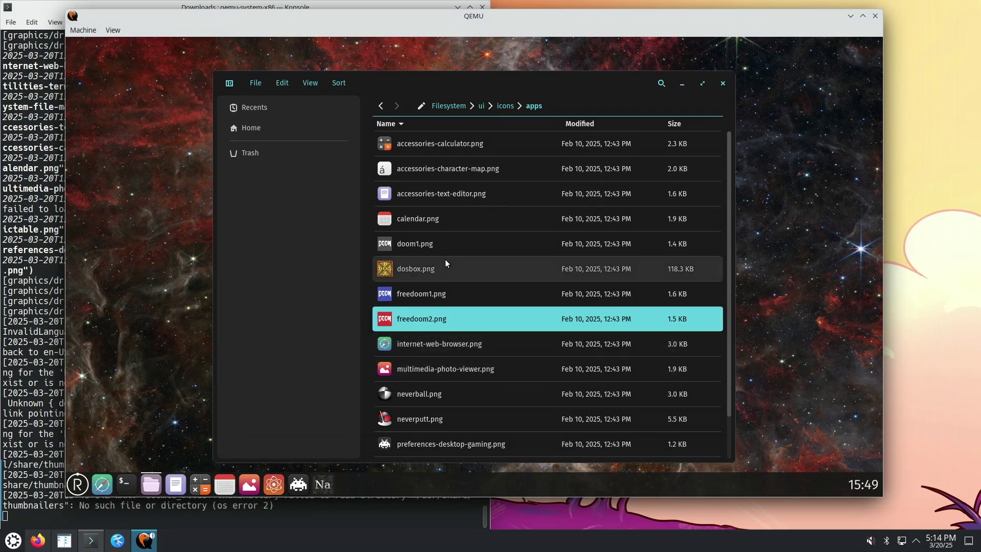
Open ui/apps and open 20_cosmic-files in the text editor
{"action": "left_click", "coordinate": [482, 109]}
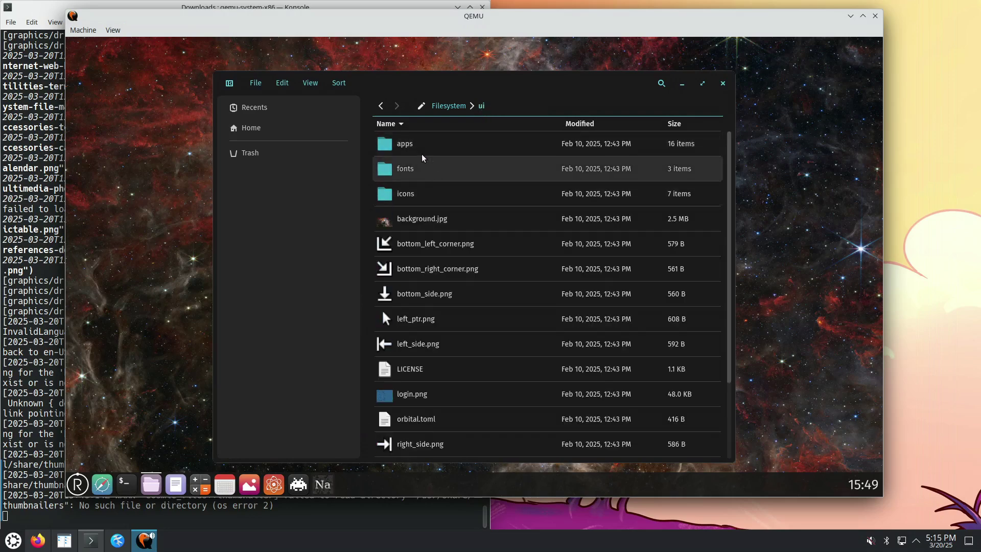
{"action": "double_click", "coordinate": [418, 148]}
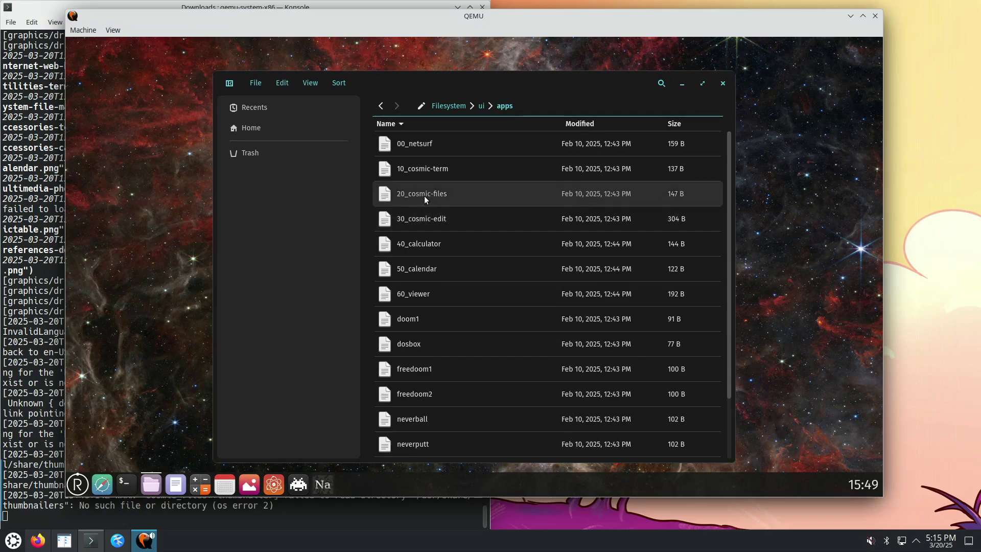
{"action": "right_click", "coordinate": [424, 195]}
{"action": "left_click", "coordinate": [451, 207]}
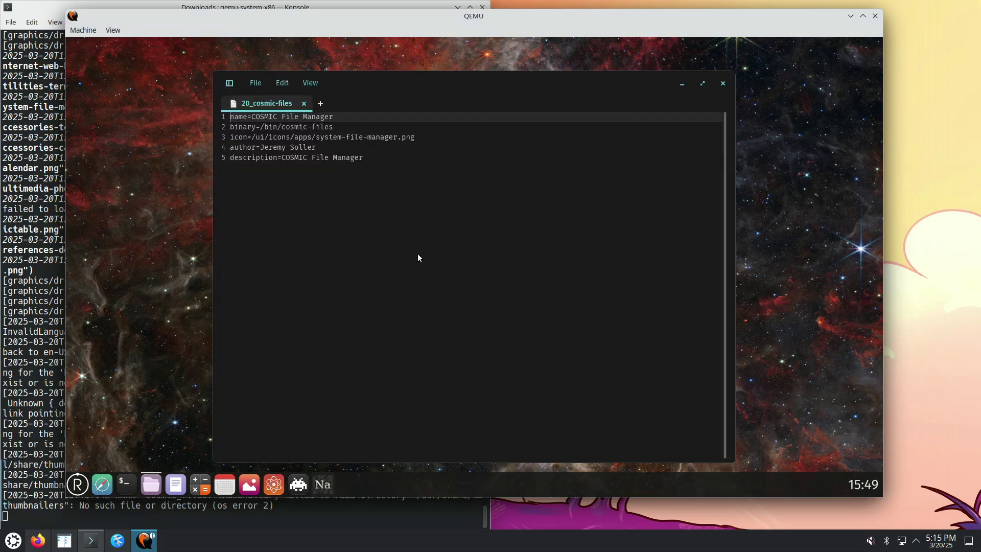
Move the editor down-right and show View > About COSMIC Text Editor
{"action": "left_click_drag", "start_coordinate": [370, 88], "coordinate": [526, 130]}
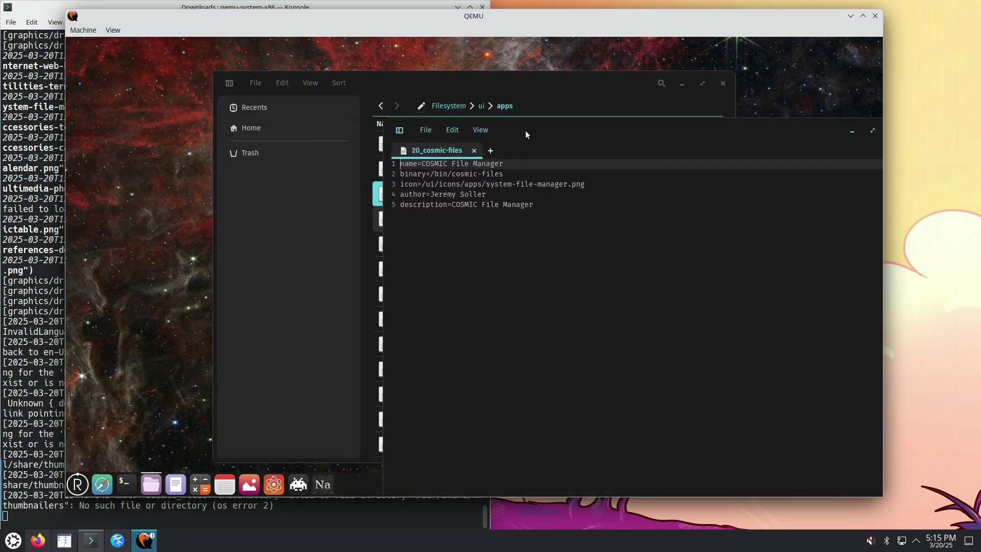
{"action": "left_click", "coordinate": [481, 130]}
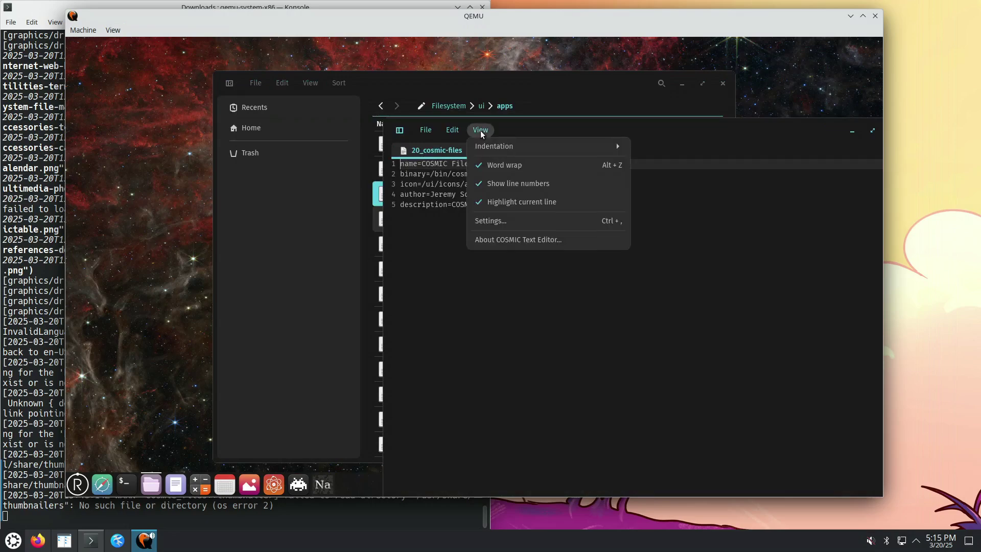
{"action": "left_click", "coordinate": [499, 239]}
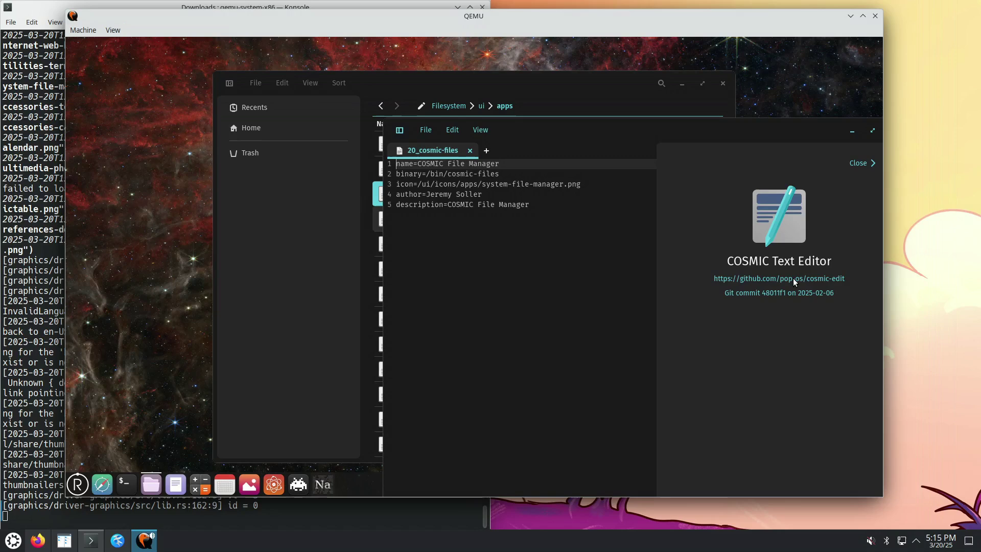
Shift the editor back up-left, retry Netsurf from the dock, and raise Konsole
{"action": "left_click_drag", "start_coordinate": [694, 129], "coordinate": [573, 89]}
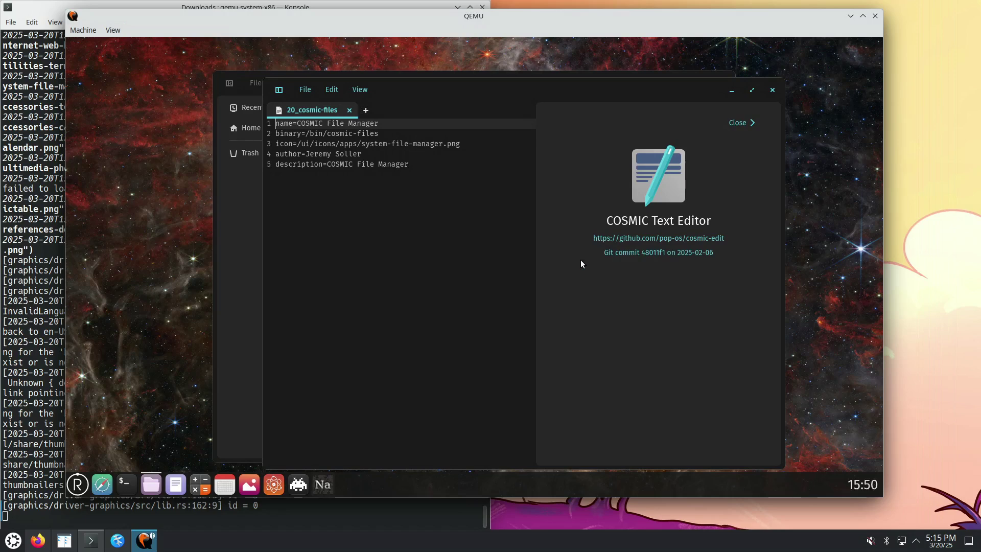
{"action": "left_click", "coordinate": [103, 484]}
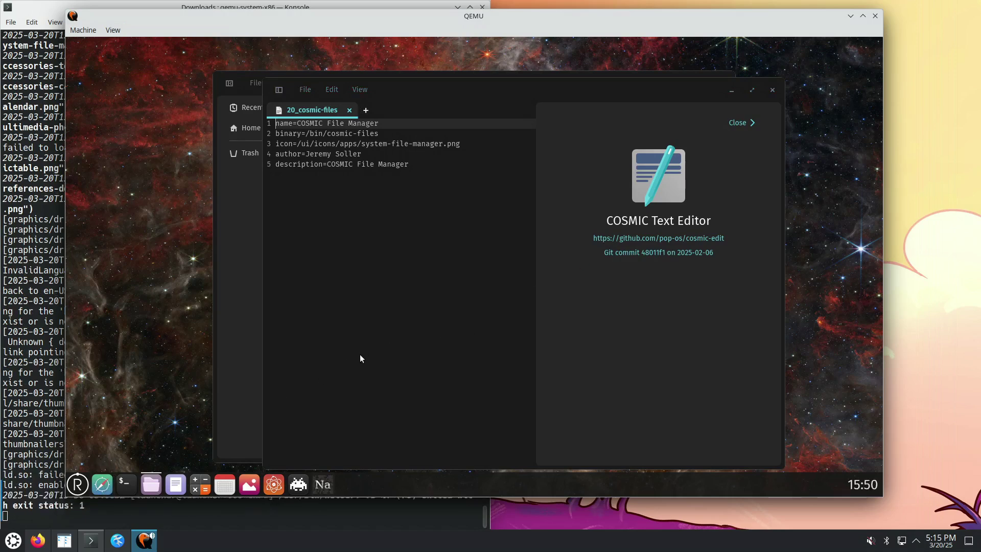
{"action": "left_click", "coordinate": [49, 479]}
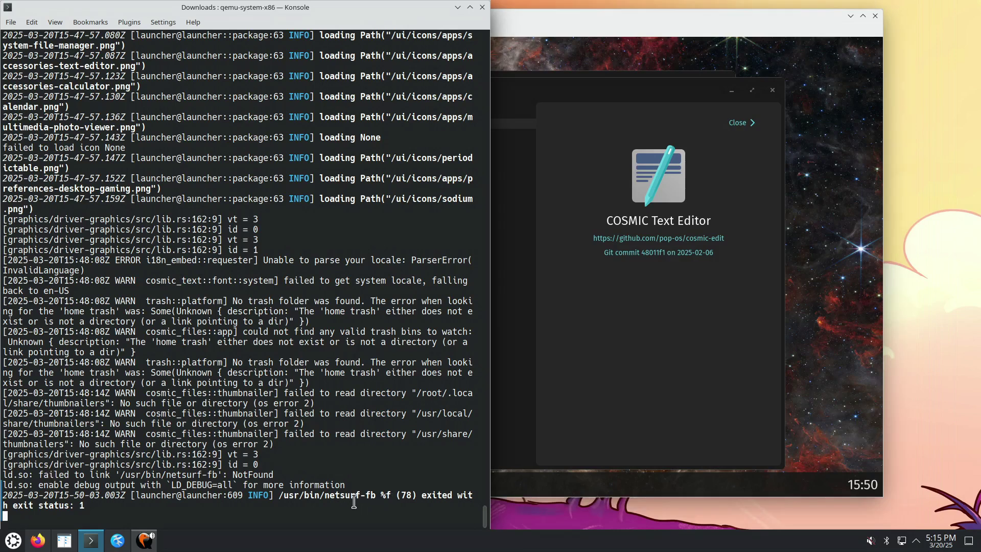
Select the netsurf-fb exit status 1 line in Konsole, then relaunch Netsurf twice in QEMU
{"action": "triple_click", "coordinate": [284, 498]}
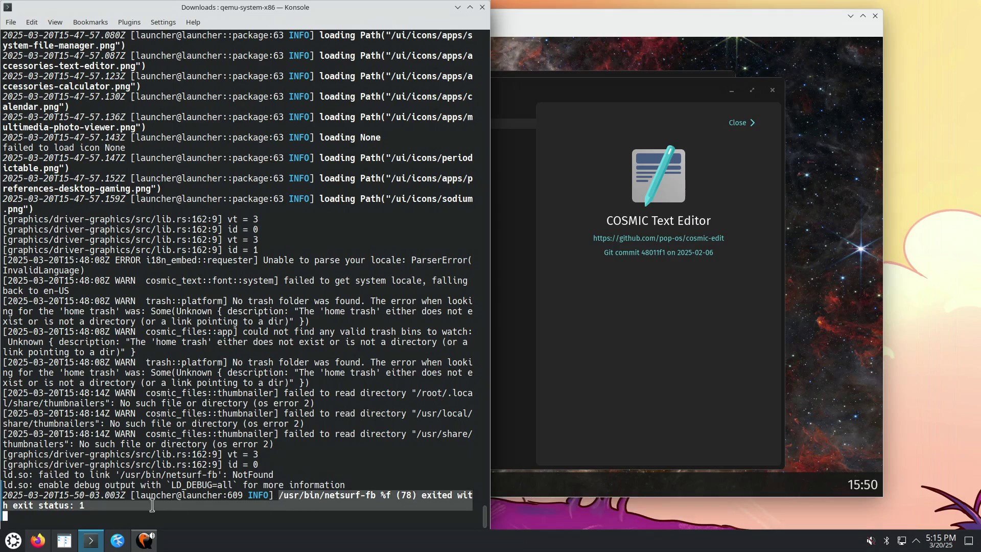
{"action": "left_click", "coordinate": [92, 508]}
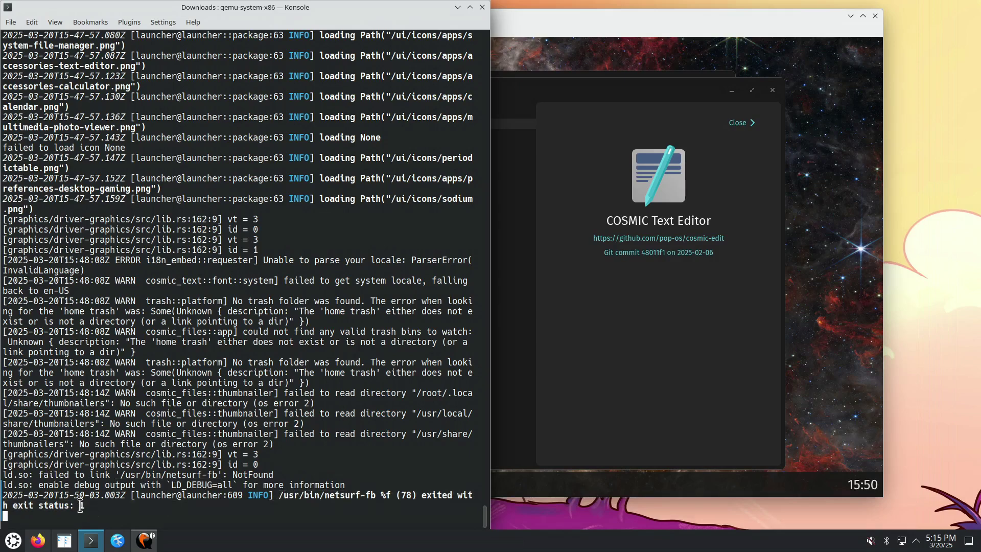
{"action": "double_click", "coordinate": [82, 506]}
{"action": "left_click", "coordinate": [614, 345]}
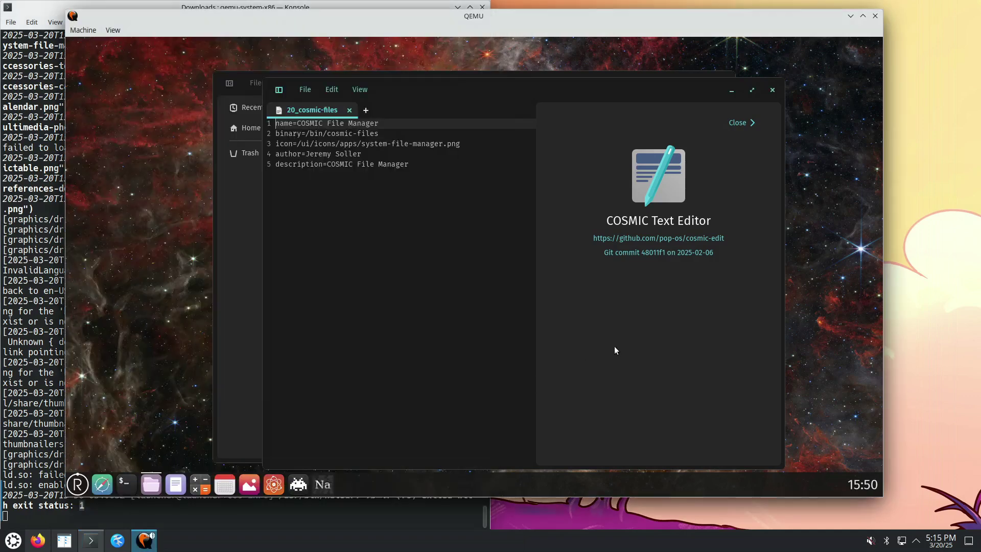
{"action": "left_click", "coordinate": [105, 491]}
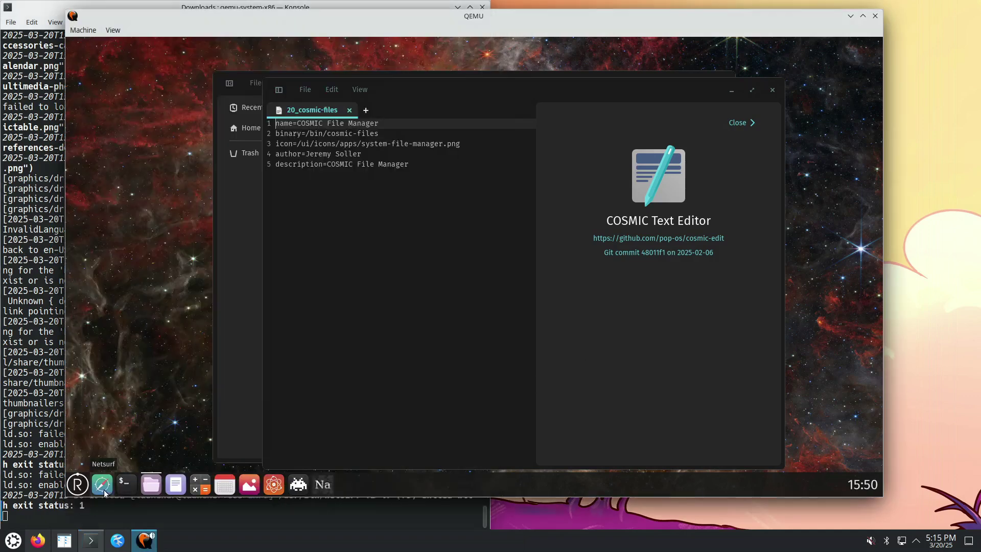
{"action": "left_click", "coordinate": [104, 493]}
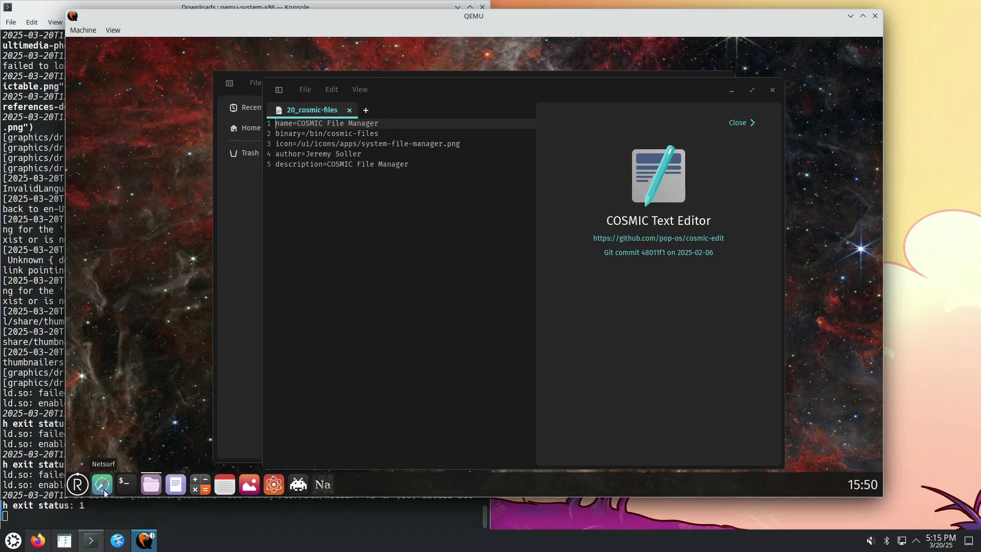
Highlight the /usr/bin/netsurf-fb path in the new log, then return to COSMIC Files
{"action": "left_click", "coordinate": [60, 460]}
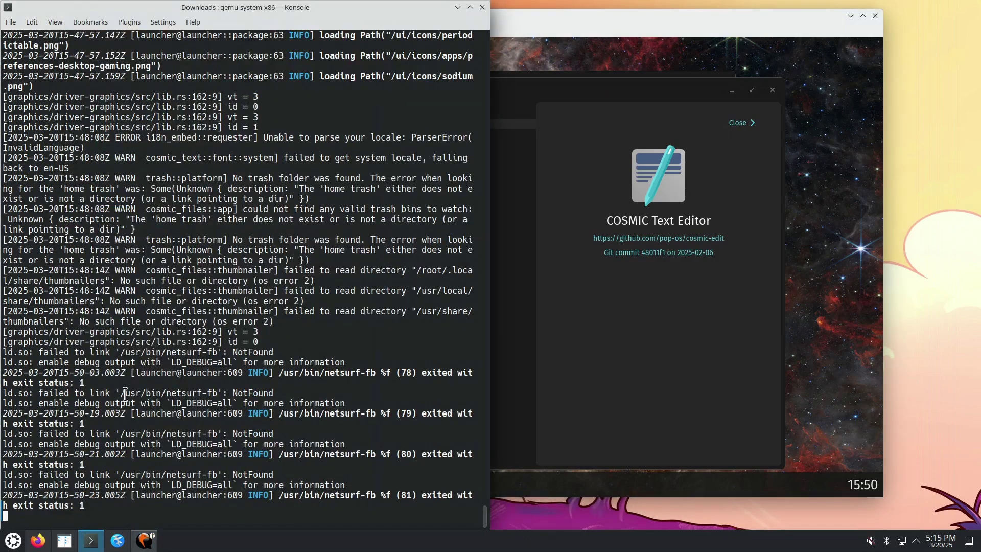
{"action": "left_click_drag", "start_coordinate": [119, 393], "coordinate": [221, 392]}
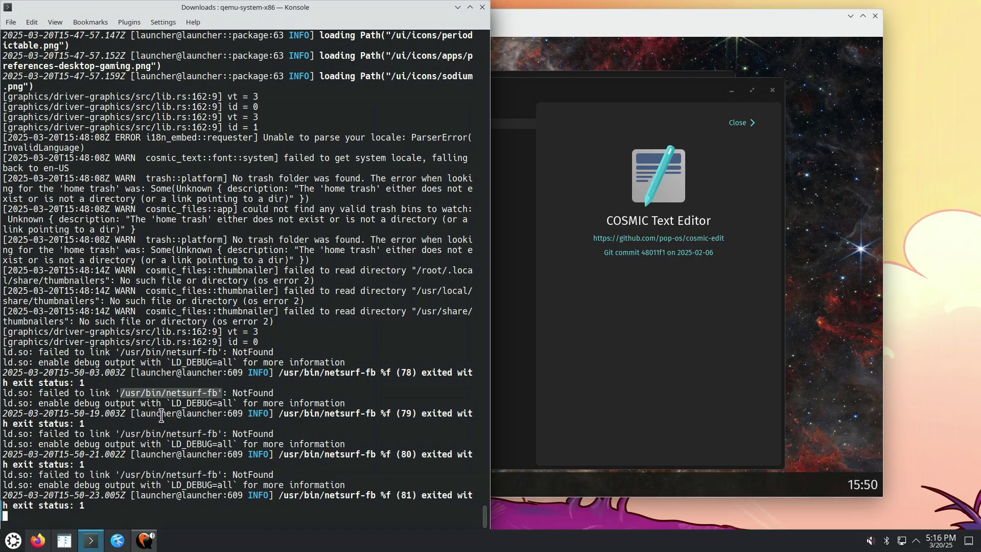
{"action": "left_click", "coordinate": [617, 410]}
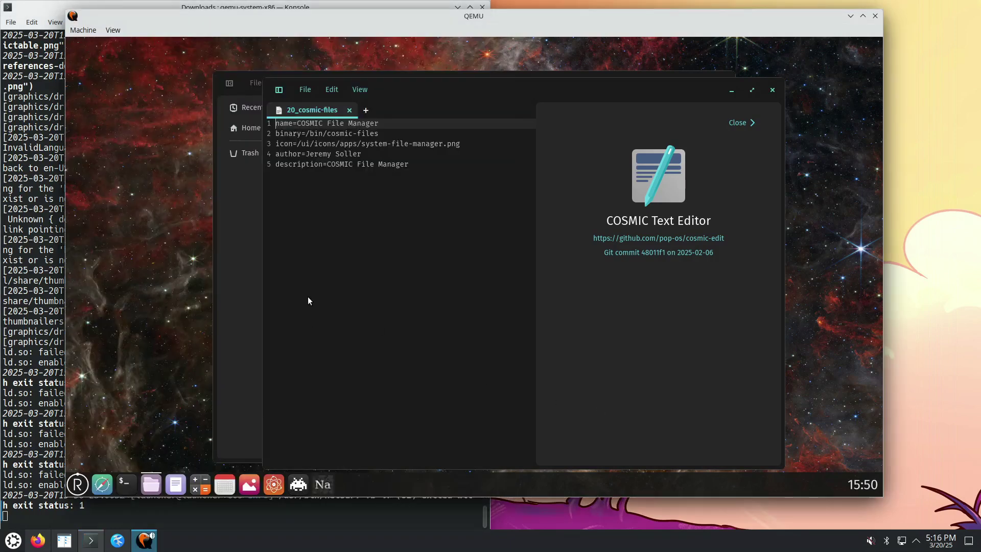
{"action": "left_click", "coordinate": [241, 196]}
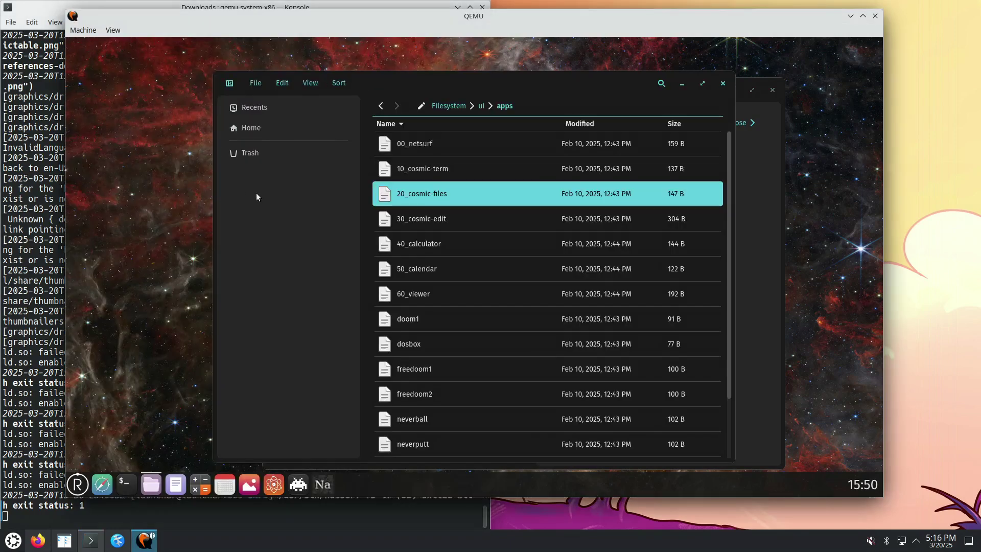
Navigate from the filesystem root into the /usr/bin folder in COSMIC Files
{"action": "left_click", "coordinate": [441, 105]}
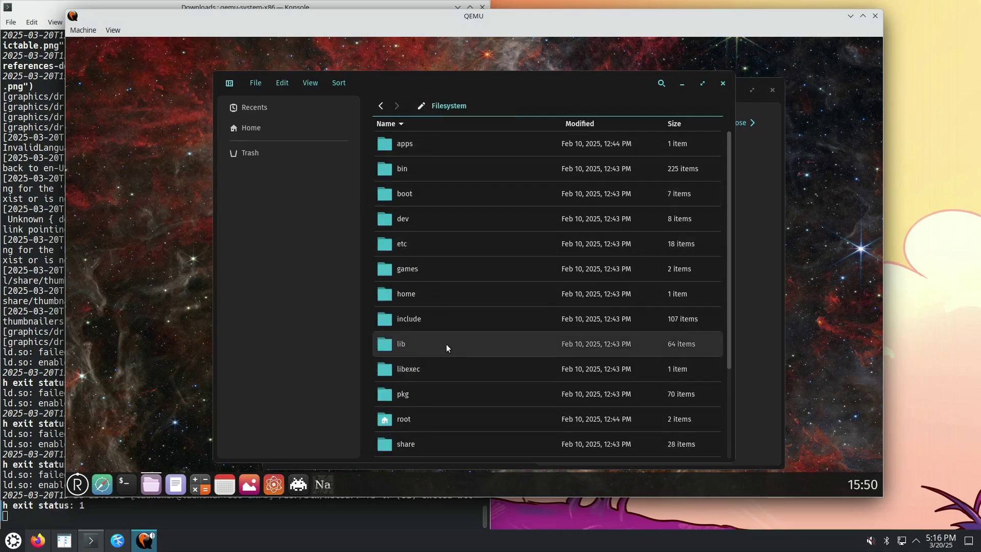
{"action": "scroll", "coordinate": [424, 439], "scroll_direction": "down", "scroll_amount": 3}
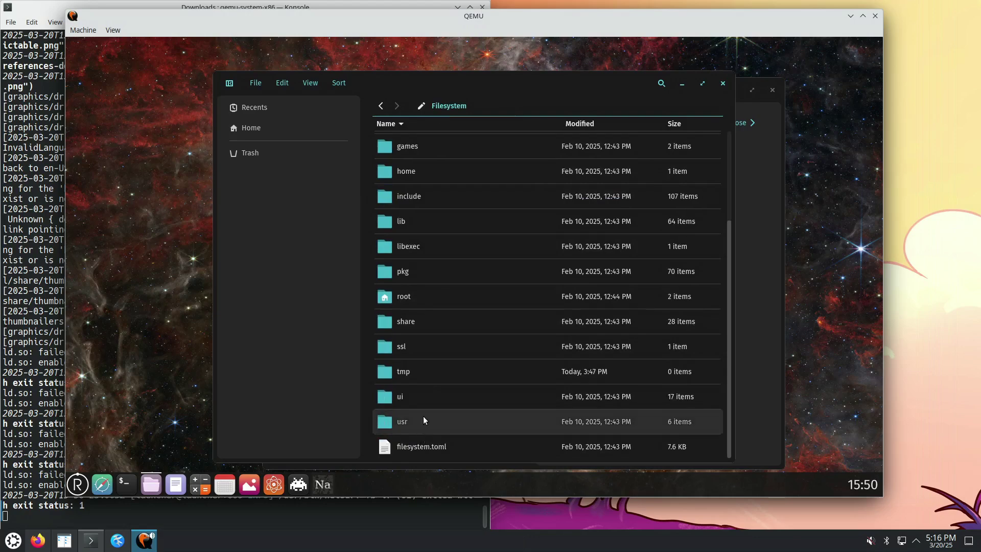
{"action": "double_click", "coordinate": [424, 416]}
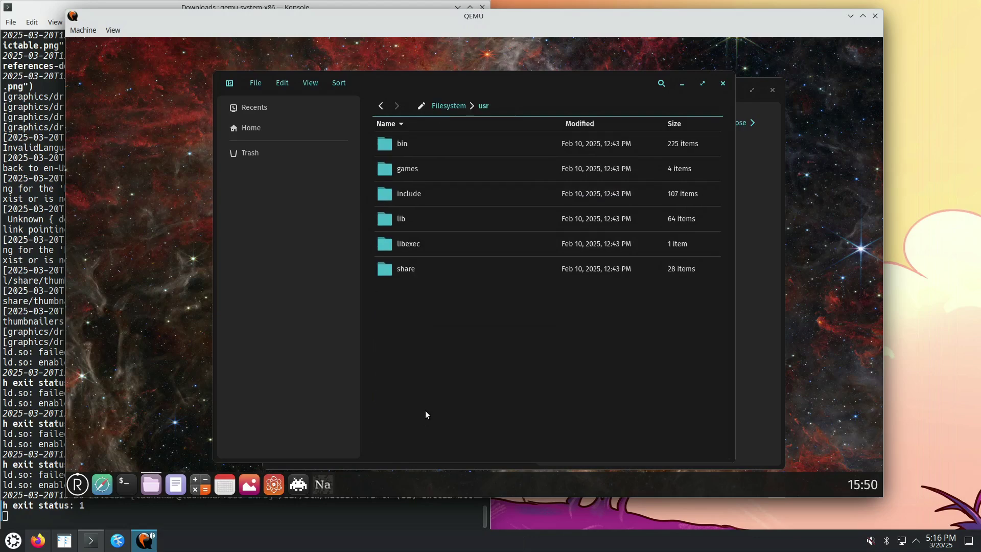
{"action": "double_click", "coordinate": [418, 141]}
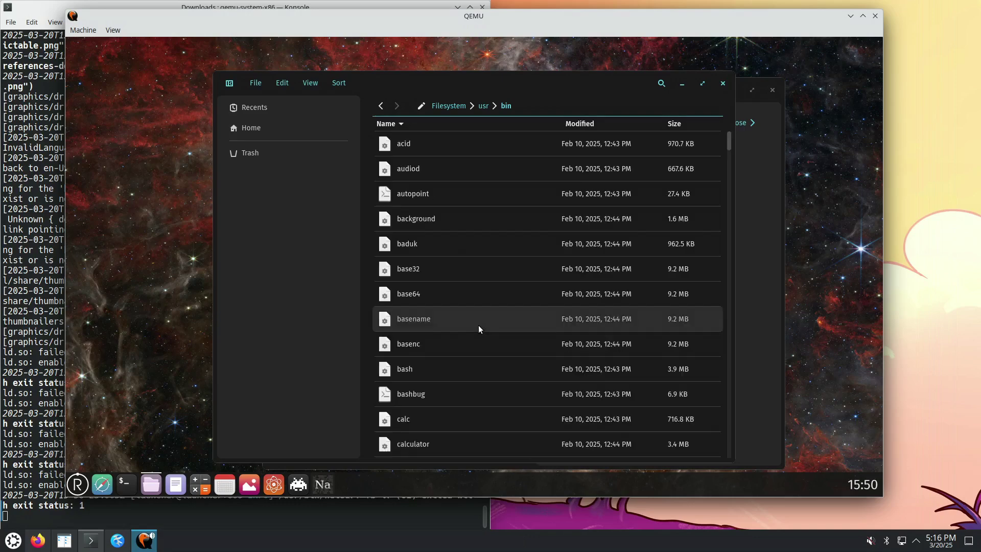
Scroll down the /usr/bin listing, passing cosmic-files and id, while checking the Konsole log
{"action": "scroll", "coordinate": [486, 326], "scroll_direction": "down", "scroll_amount": 2}
{"action": "scroll", "coordinate": [486, 326], "scroll_direction": "down", "scroll_amount": 5}
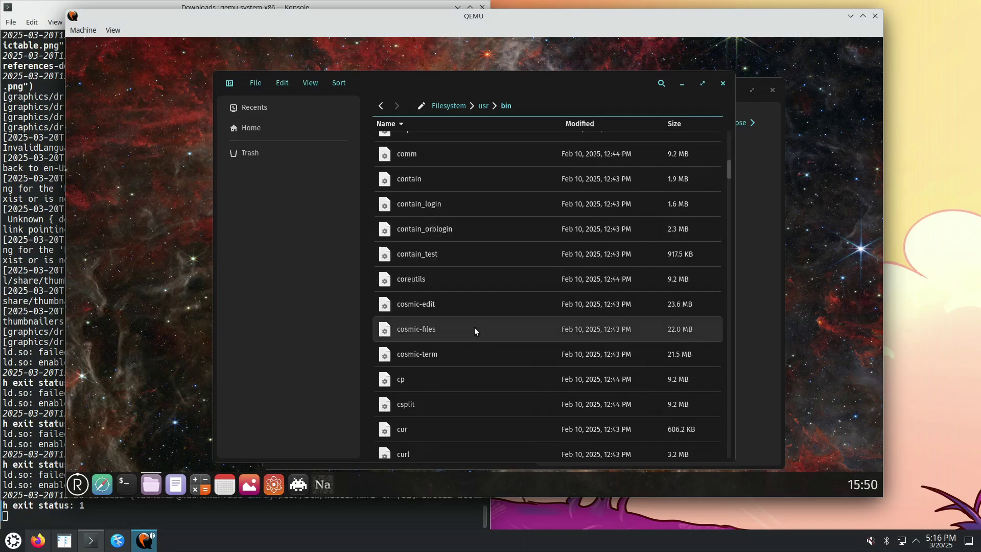
{"action": "left_click", "coordinate": [474, 327]}
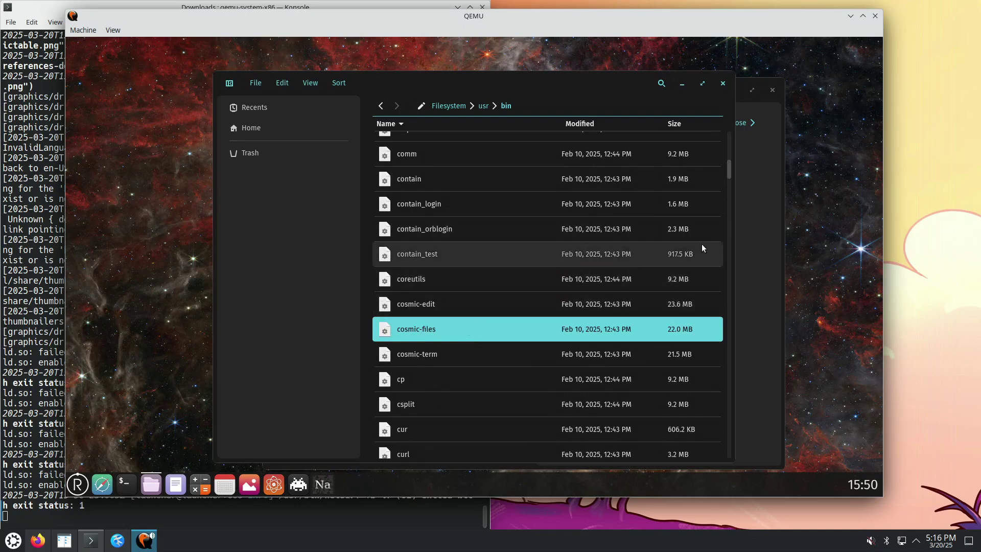
{"action": "left_click_drag", "start_coordinate": [730, 170], "coordinate": [734, 268]}
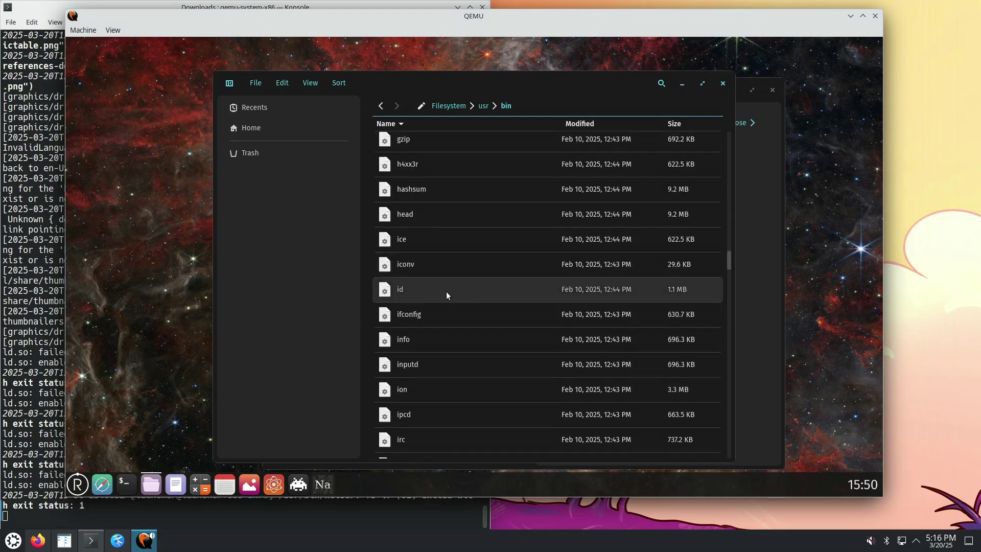
{"action": "left_click", "coordinate": [446, 292]}
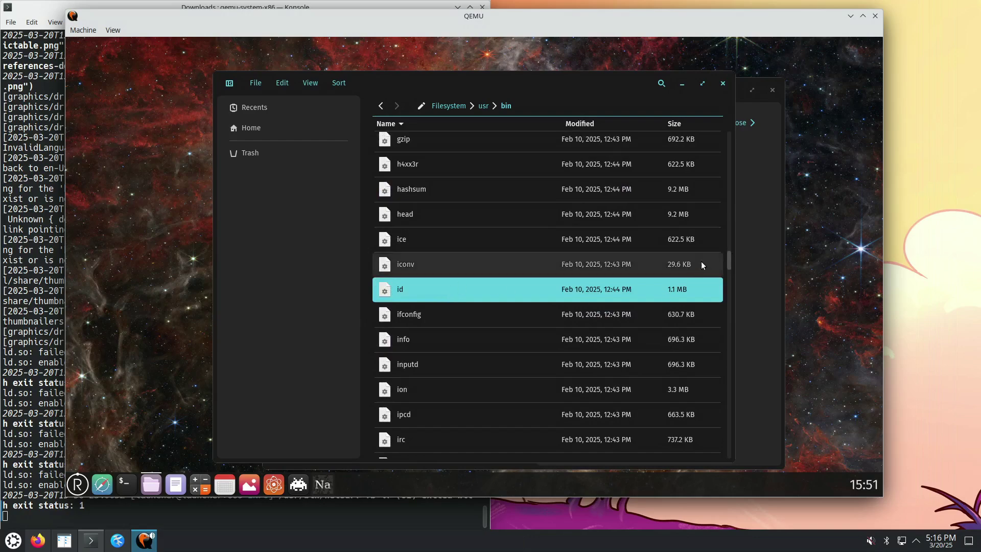
{"action": "left_click_drag", "start_coordinate": [729, 263], "coordinate": [730, 294]}
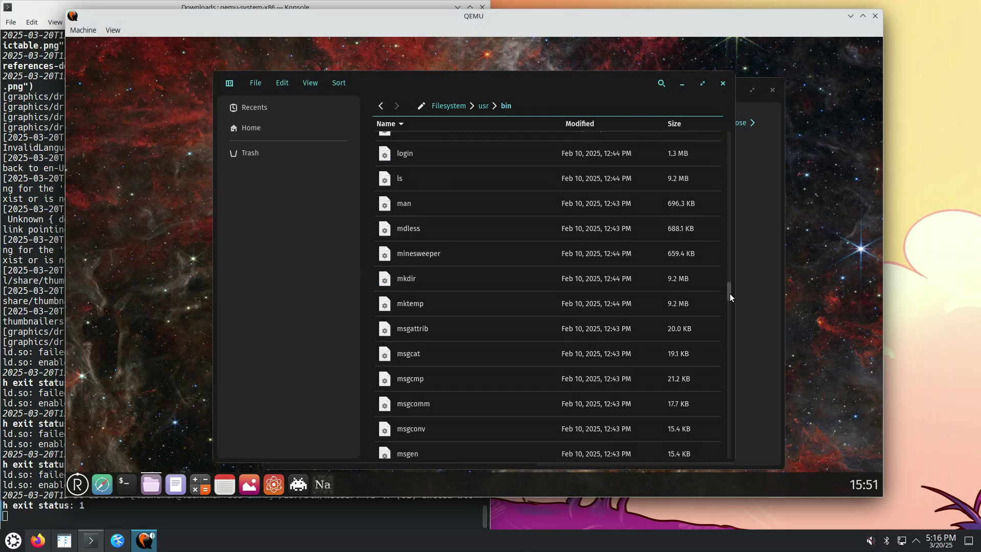
{"action": "left_click", "coordinate": [29, 483]}
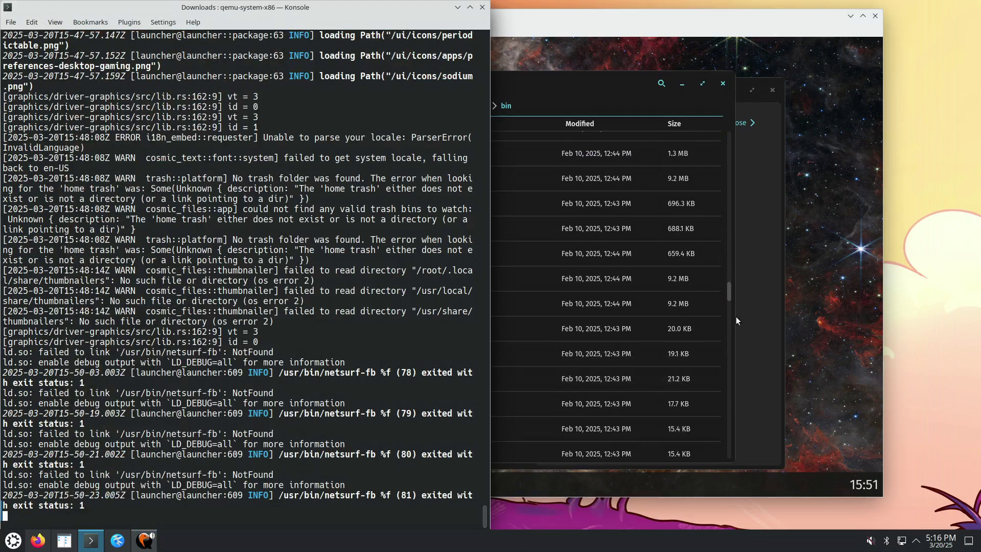
{"action": "left_click", "coordinate": [730, 293]}
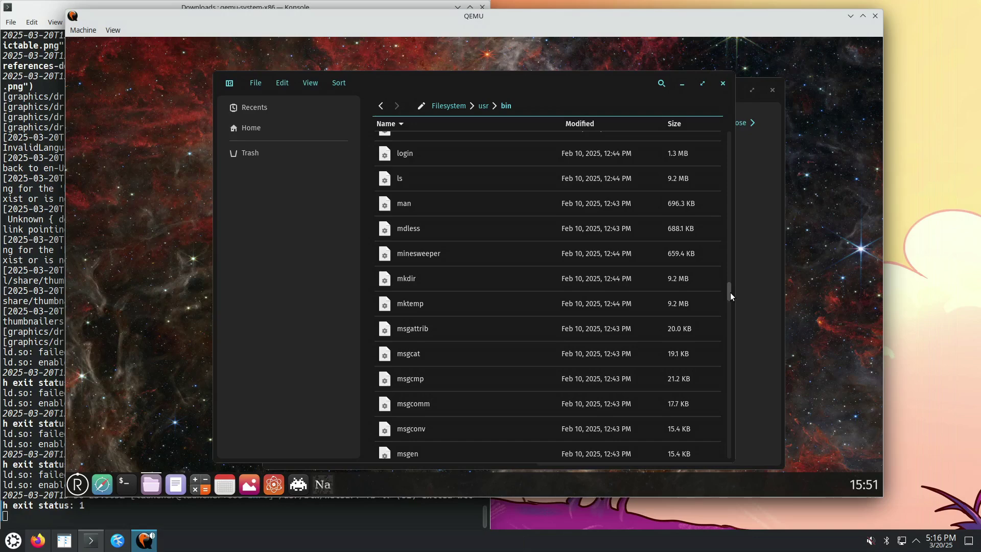
{"action": "left_click_drag", "start_coordinate": [730, 293], "coordinate": [732, 315]}
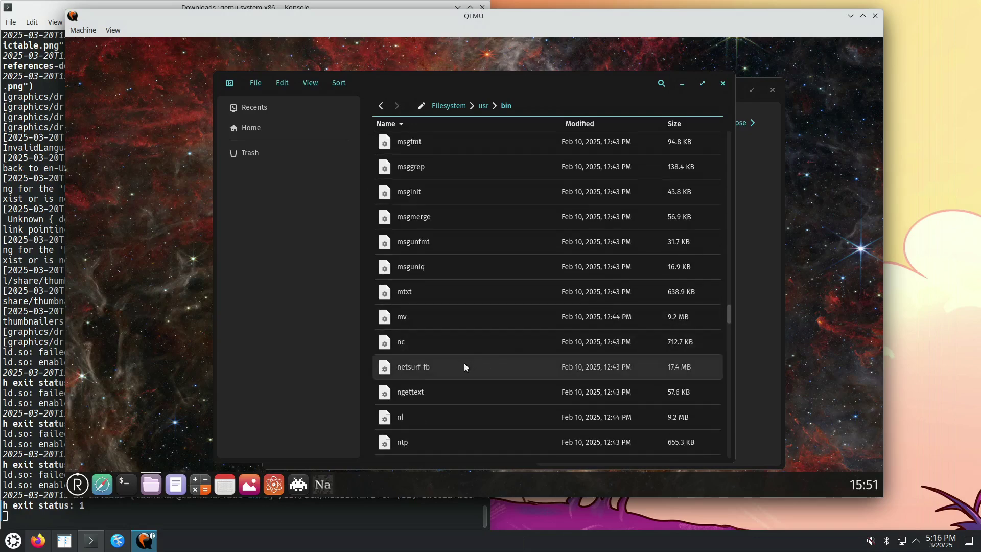
Select netsurf-fb, choose Open from its context menu, then open a Redox terminal
{"action": "left_click", "coordinate": [449, 367]}
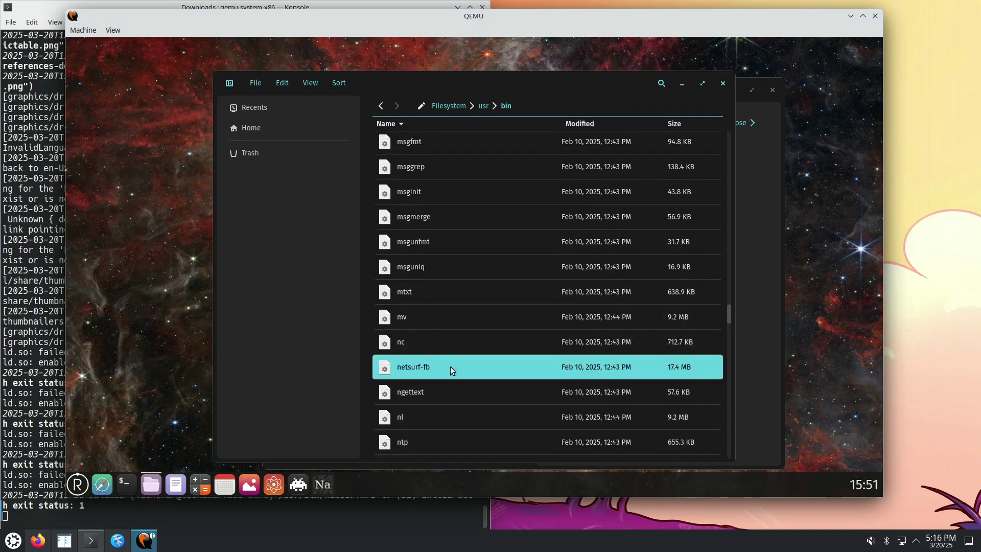
{"action": "right_click", "coordinate": [406, 371]}
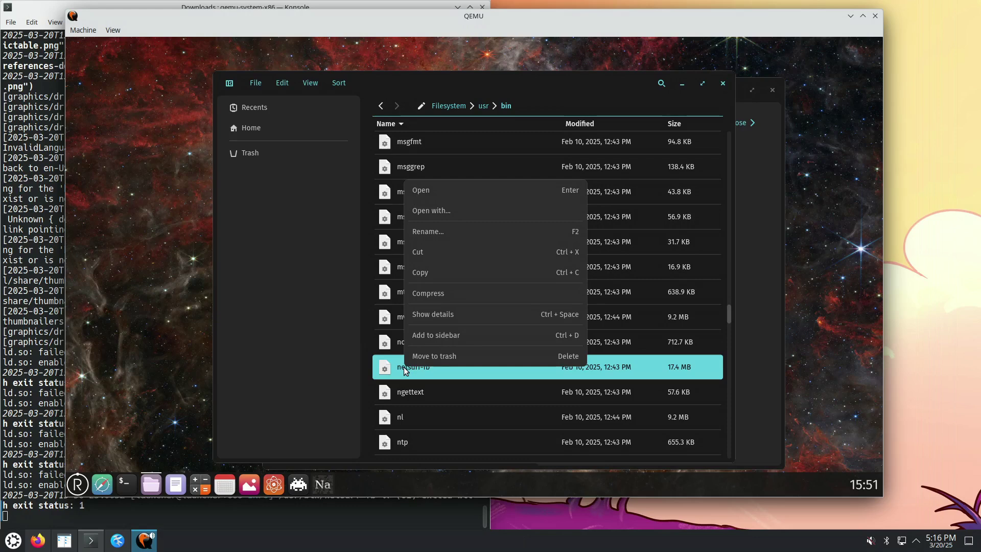
{"action": "left_click", "coordinate": [446, 191]}
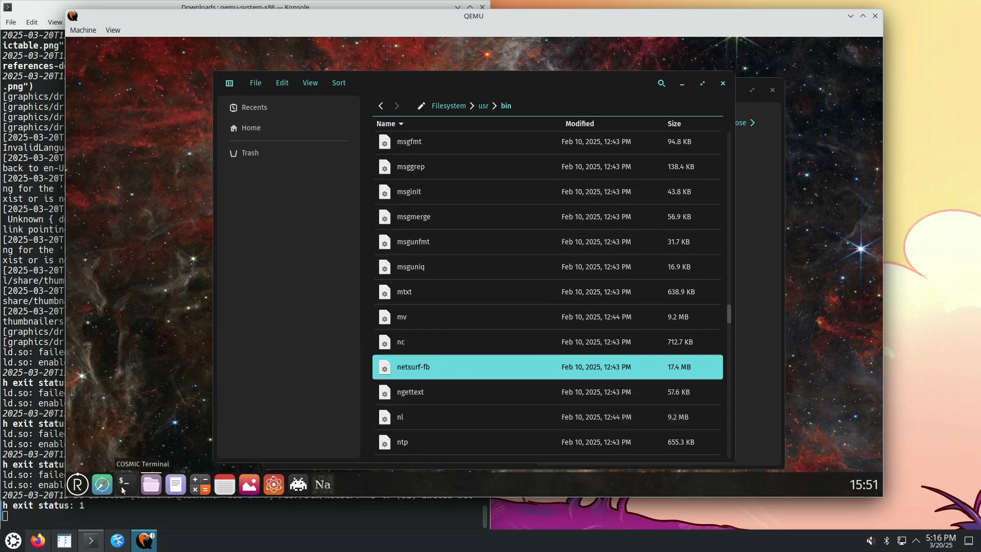
{"action": "left_click", "coordinate": [123, 485]}
Run netsurf-fb from the Redox terminal, which fails to link with a NotFound error
{"action": "type", "text": "nets"}
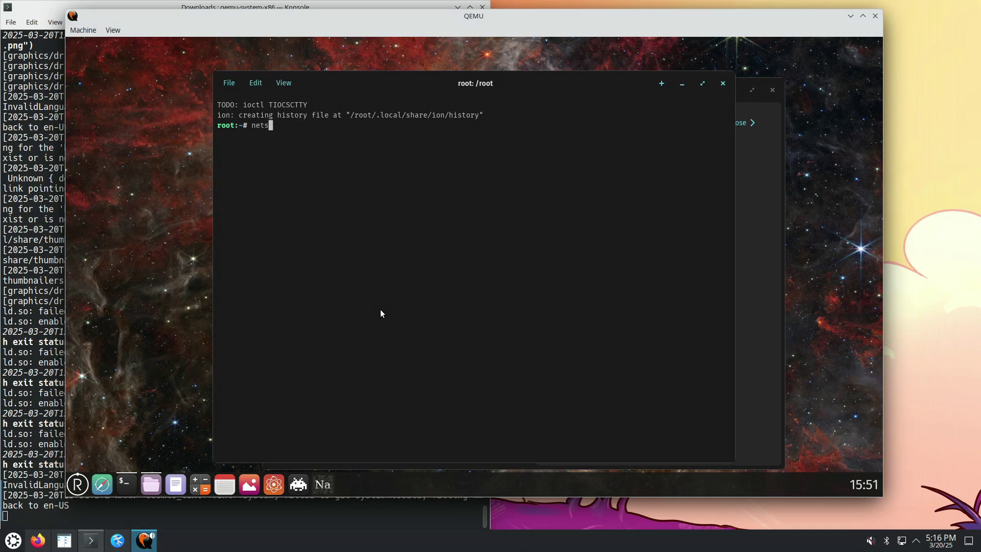
{"action": "key", "text": "Tab"}
{"action": "key", "text": "Return"}
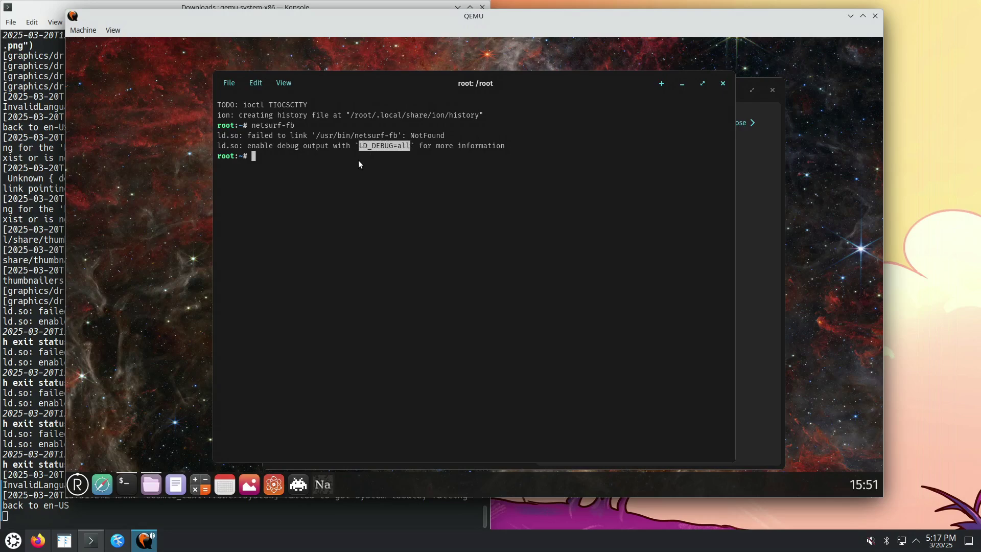
Retry with LD_DEBUG=all netsurf-fb in ion, which rejects it, then start an sh shell
{"action": "right_click", "coordinate": [366, 149]}
{"action": "left_click", "coordinate": [373, 155]}
{"action": "right_click", "coordinate": [320, 156]}
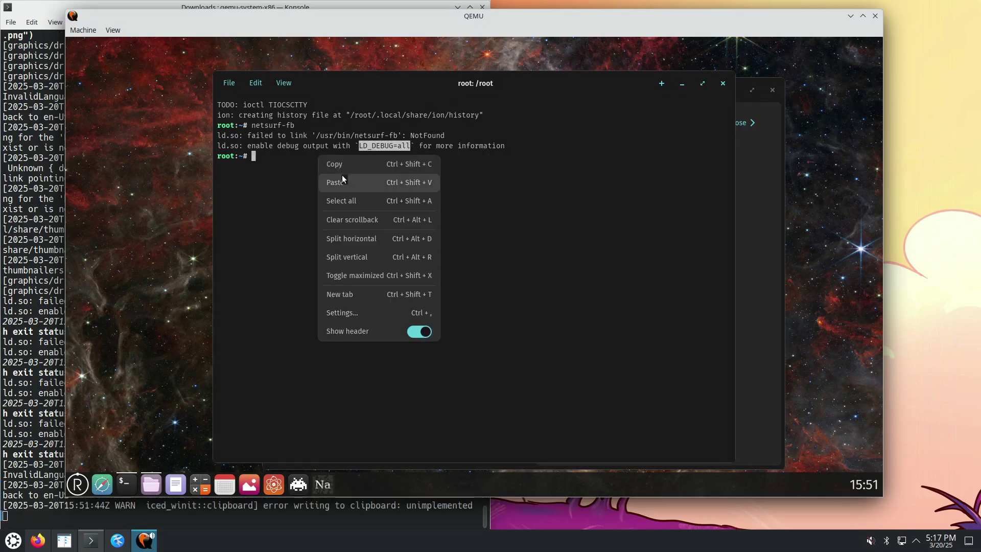
{"action": "left_click", "coordinate": [342, 180]}
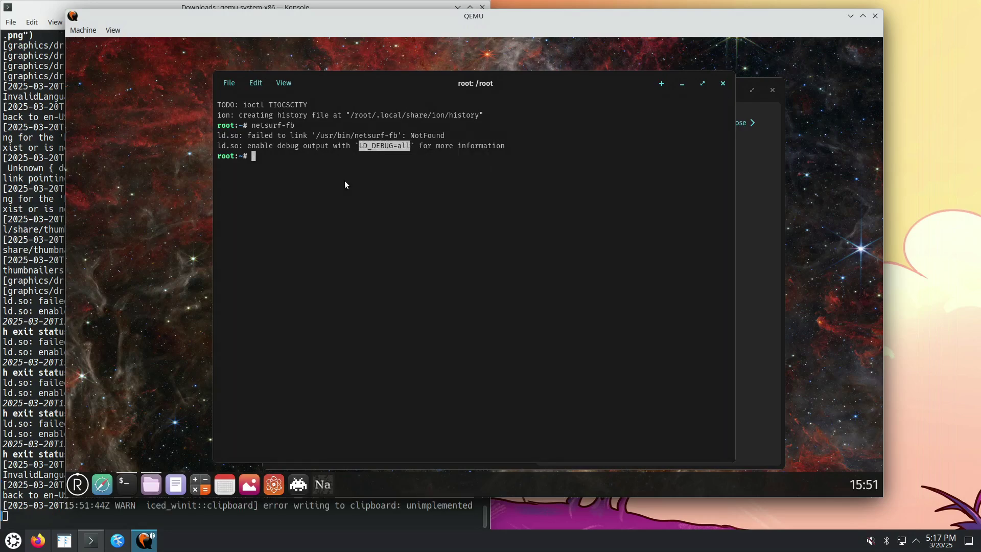
{"action": "right_click", "coordinate": [353, 156]}
{"action": "left_click", "coordinate": [378, 186]}
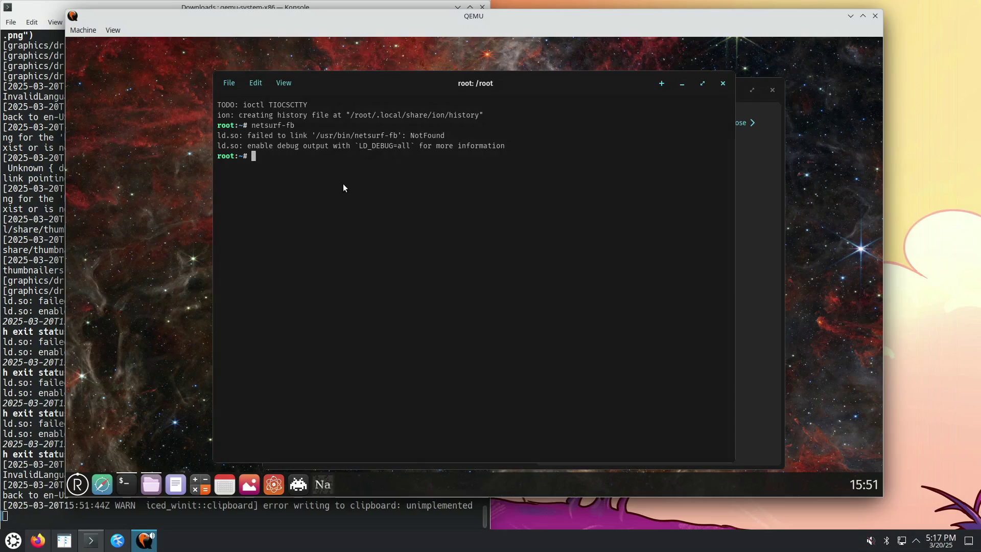
{"action": "type", "text": "LD_DEBUG=all nets"}
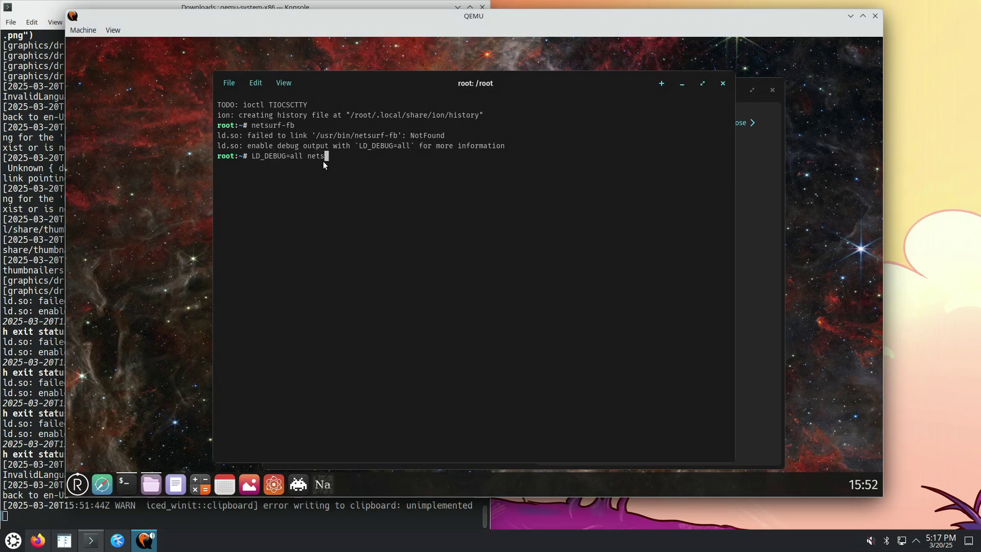
{"action": "type", "text": "urf-fb"}
{"action": "key", "text": "Return"}
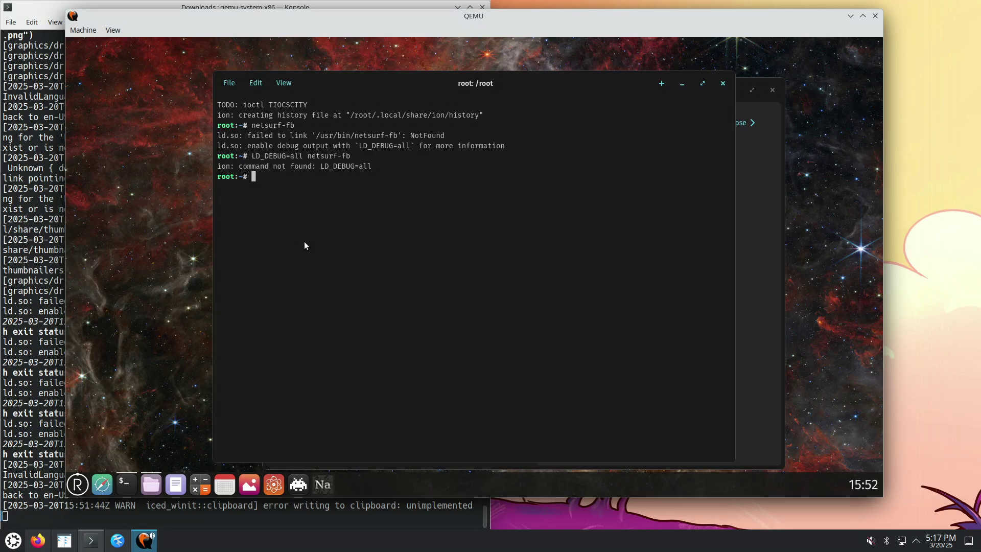
{"action": "type", "text": "sh"}
{"action": "key", "text": "Return"}
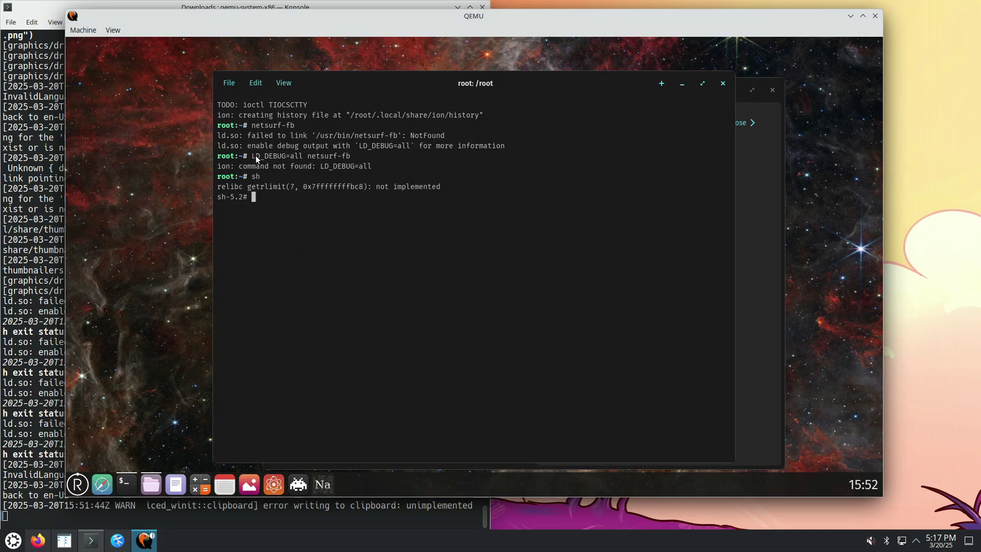
Copy the earlier LD_DEBUG=all netsurf-fb command and review the last Konsole log lines
{"action": "right_click", "coordinate": [352, 155]}
{"action": "left_click", "coordinate": [360, 162]}
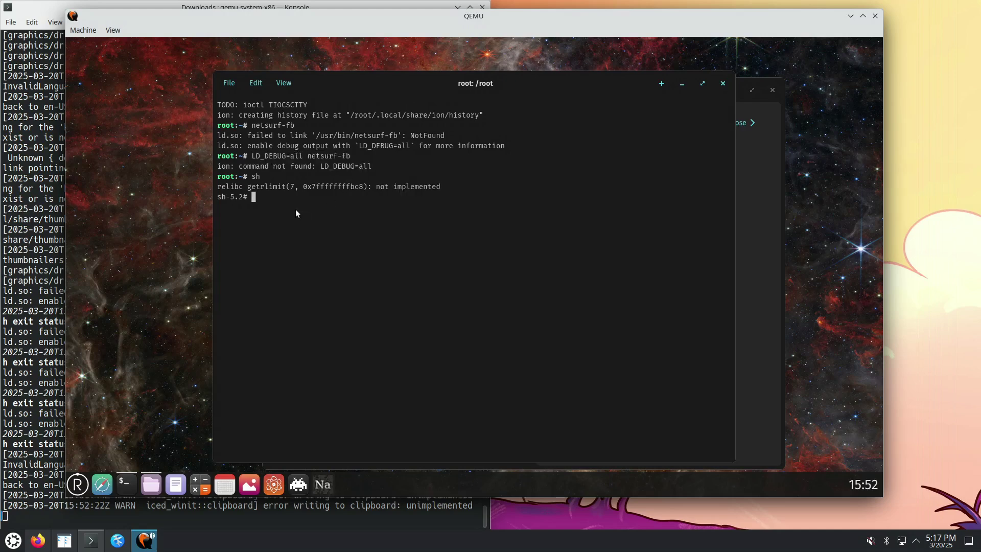
{"action": "right_click", "coordinate": [296, 209]}
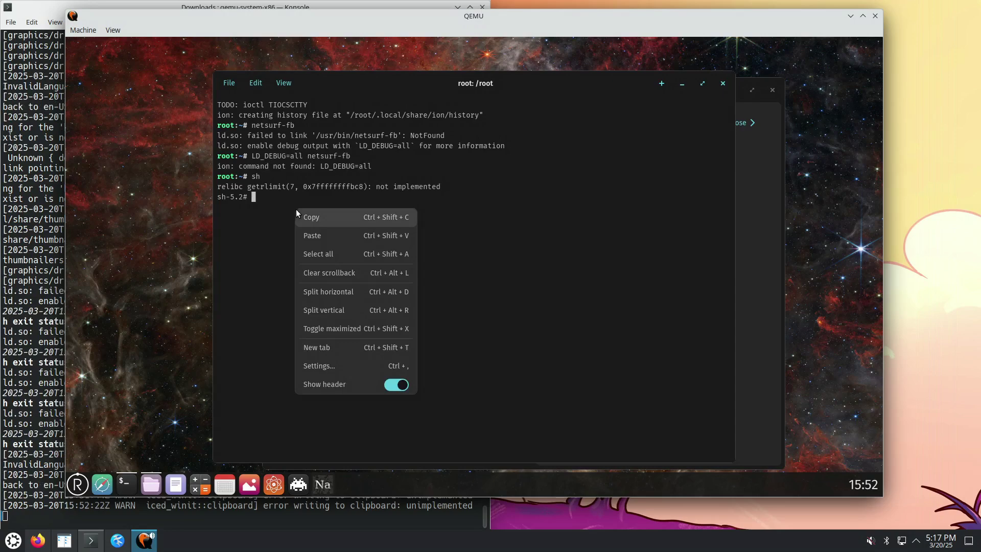
{"action": "left_click", "coordinate": [407, 523]}
{"action": "left_click_drag", "start_coordinate": [189, 485], "coordinate": [400, 502]}
{"action": "left_click", "coordinate": [542, 286]}
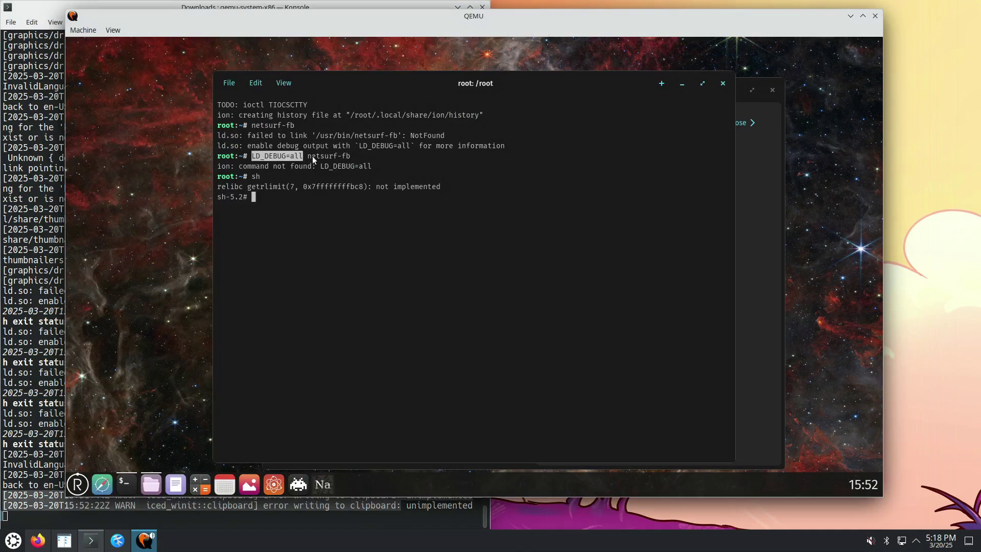
{"action": "left_click_drag", "start_coordinate": [313, 160], "coordinate": [352, 155]}
{"action": "right_click", "coordinate": [342, 156]}
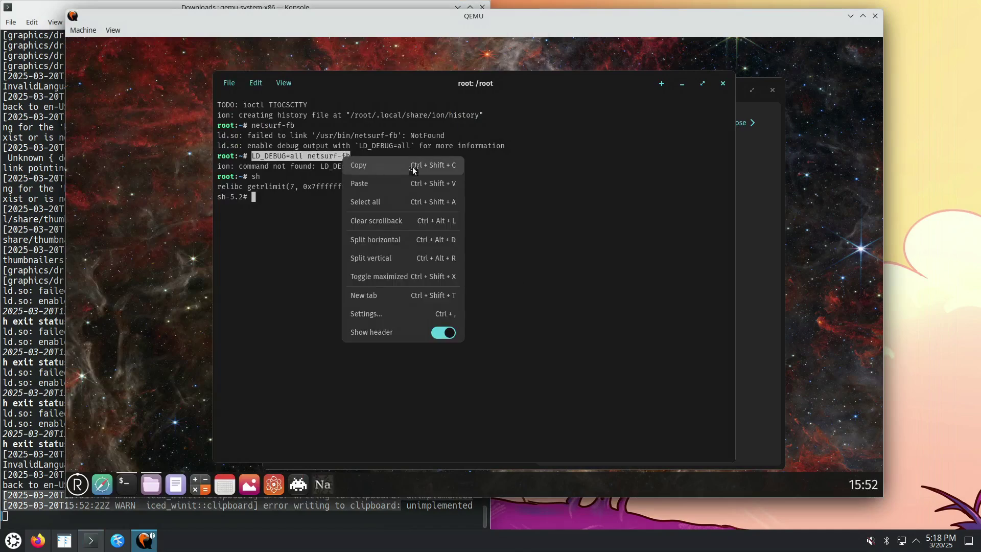
{"action": "left_click", "coordinate": [301, 204]}
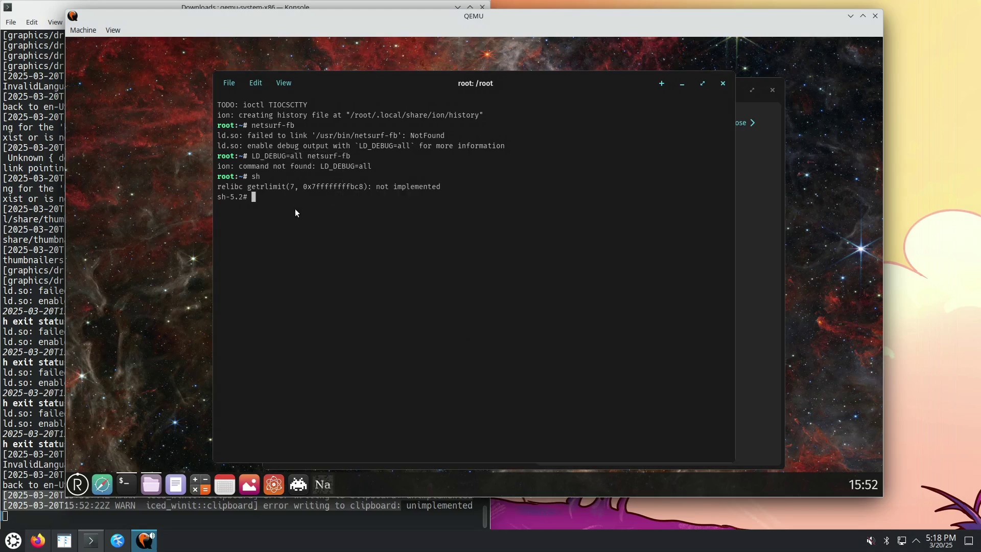
Run LD_DEBUG=all netsurf-fb at the sh-5.2# prompt, revealing libz.so cannot be located
{"action": "type", "text": "LD_"}
{"action": "type", "text": "DEBUG=all netsurf-fb"}
{"action": "key", "text": "Return"}
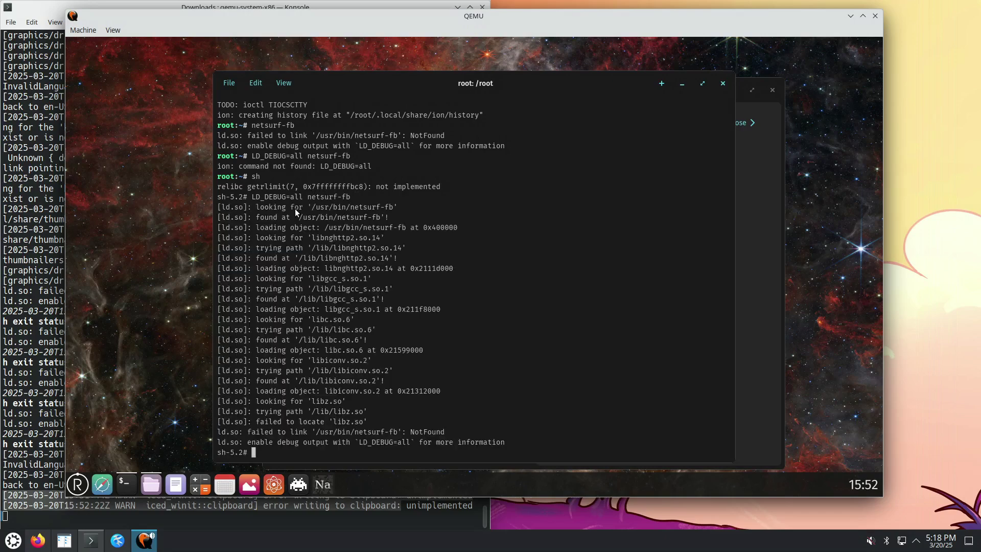
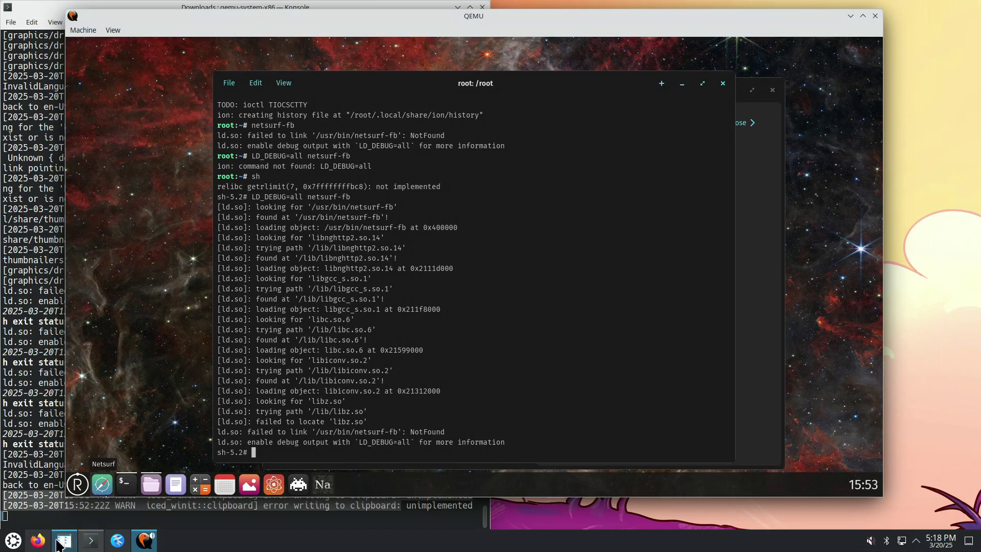
Switch Firefox to the Index of /img/x86_64 tab, then minimize it to reveal QEMU
{"action": "left_click", "coordinate": [38, 540]}
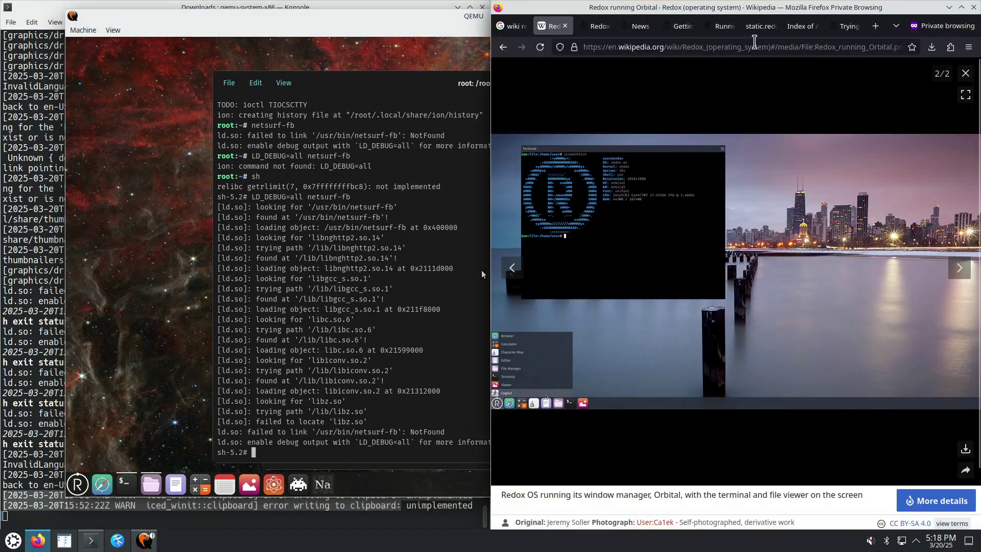
{"action": "left_click", "coordinate": [800, 26]}
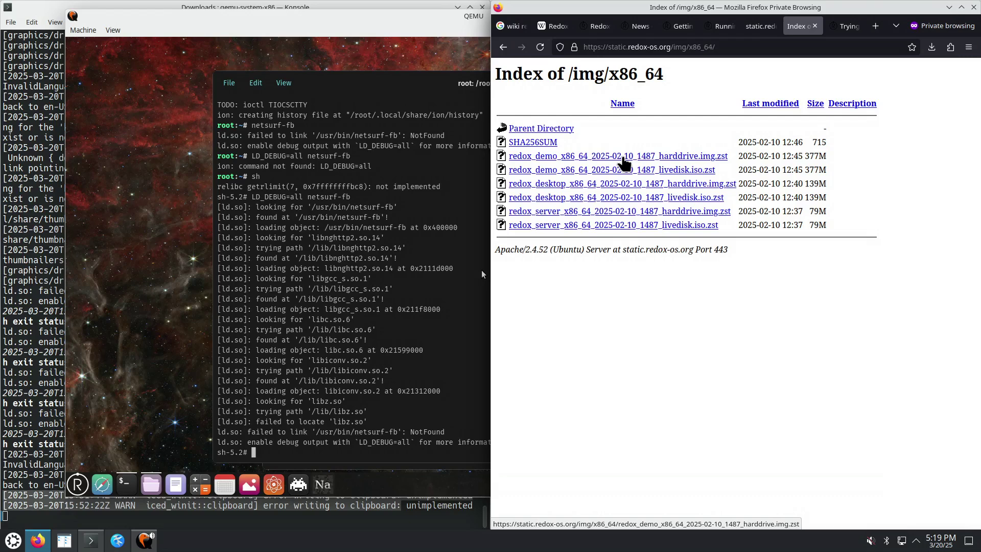
{"action": "left_click", "coordinate": [948, 8]}
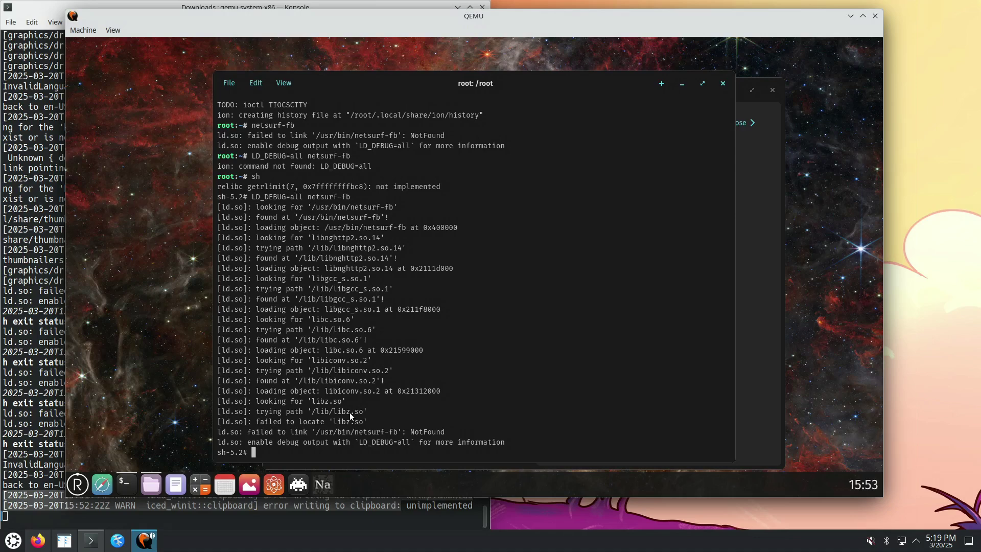
Bring Firefox back, select the img/x86_64/ part of the address, then minimize it again
{"action": "left_click", "coordinate": [39, 544]}
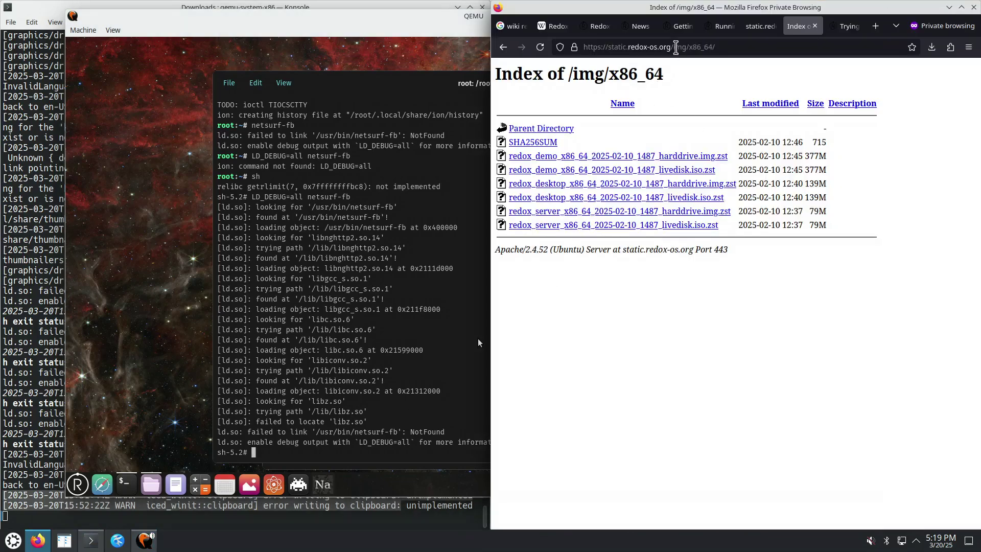
{"action": "left_click_drag", "start_coordinate": [676, 47], "coordinate": [721, 48]}
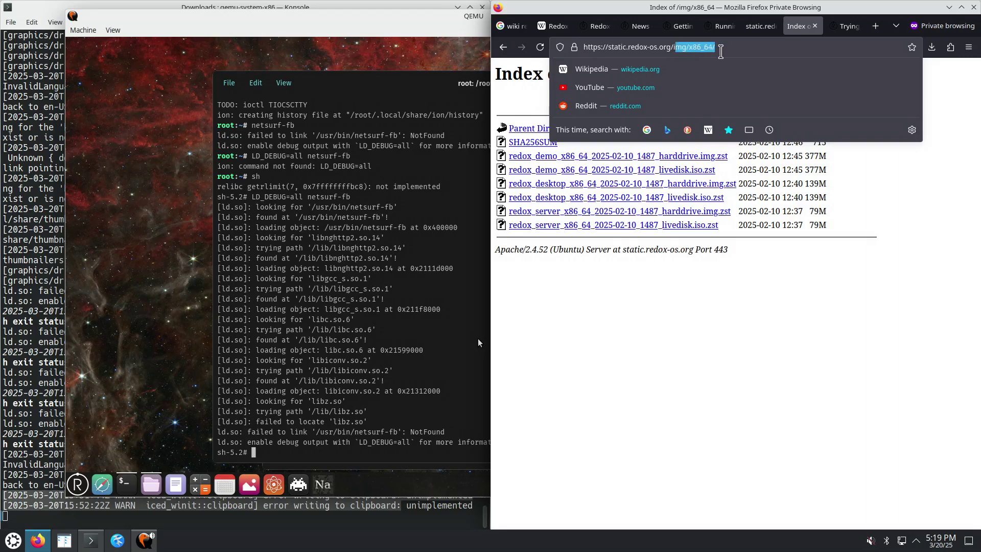
{"action": "left_click", "coordinate": [751, 350]}
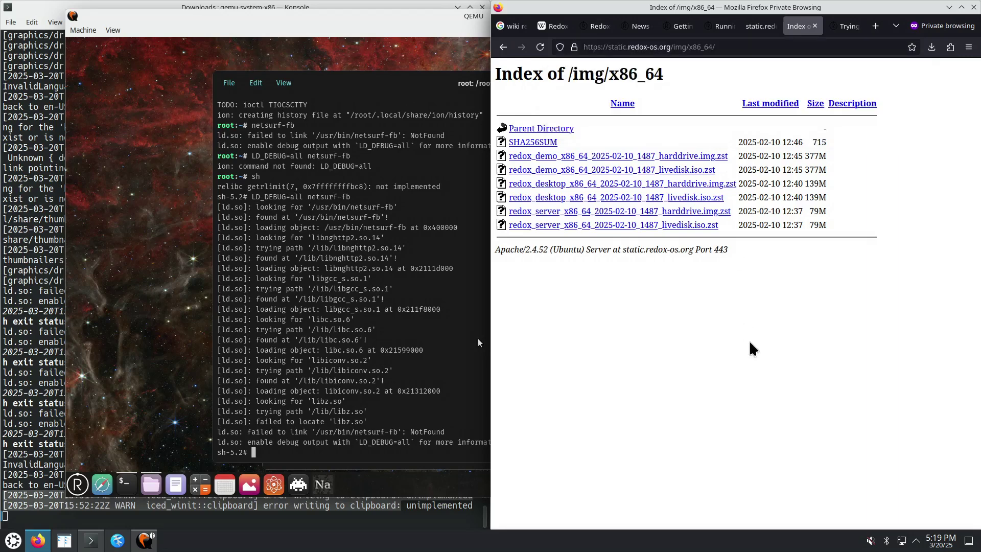
{"action": "left_click", "coordinate": [949, 7]}
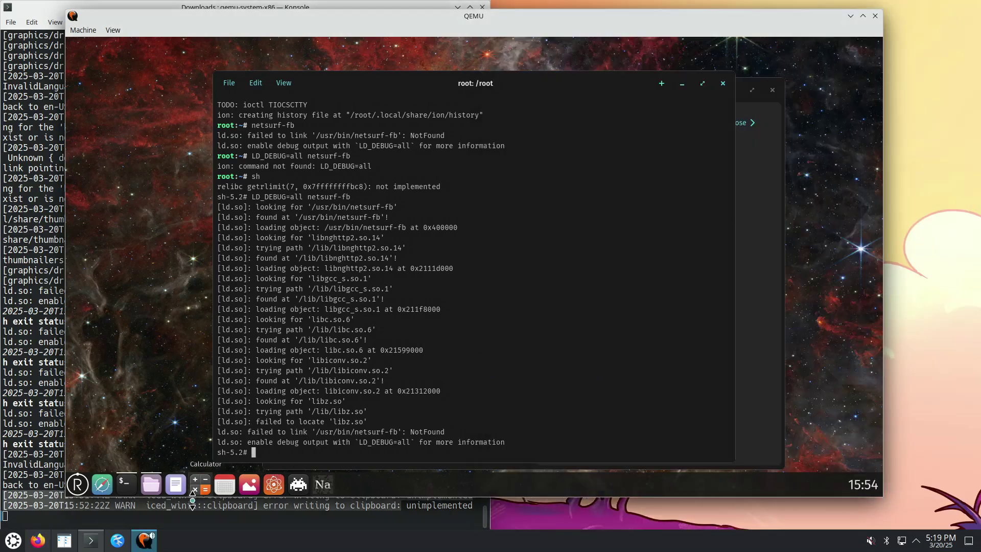
Launch File Manager, Text Editor, Calculator, Calendar, Viewer and Periodic Table from the Redox dock
{"action": "left_click", "coordinate": [163, 488]}
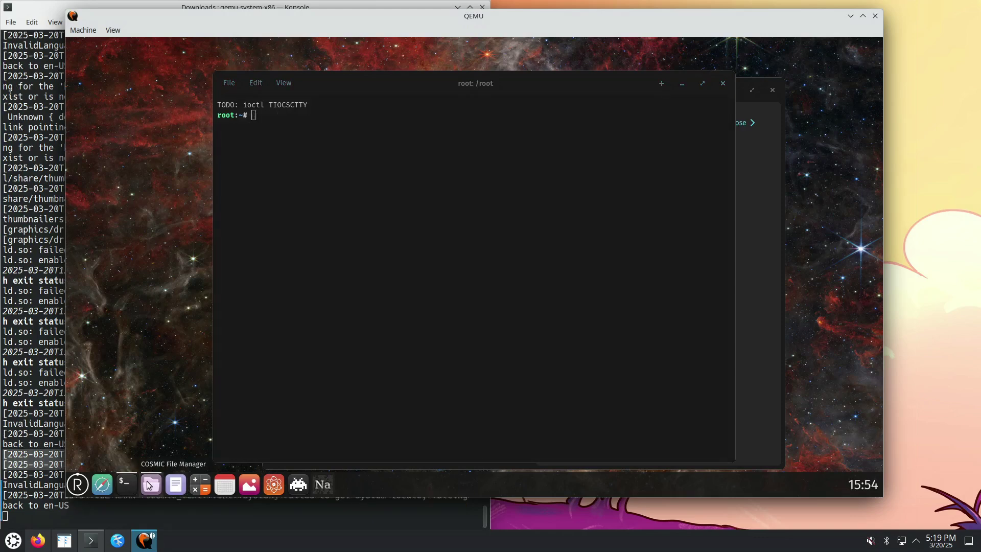
{"action": "left_click", "coordinate": [176, 485]}
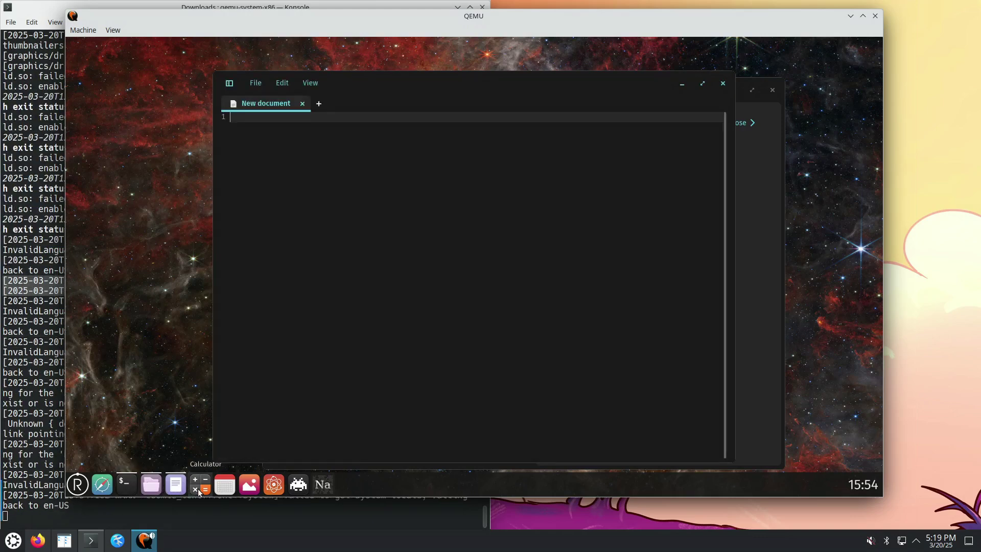
{"action": "left_click", "coordinate": [198, 490]}
{"action": "left_click", "coordinate": [225, 488]}
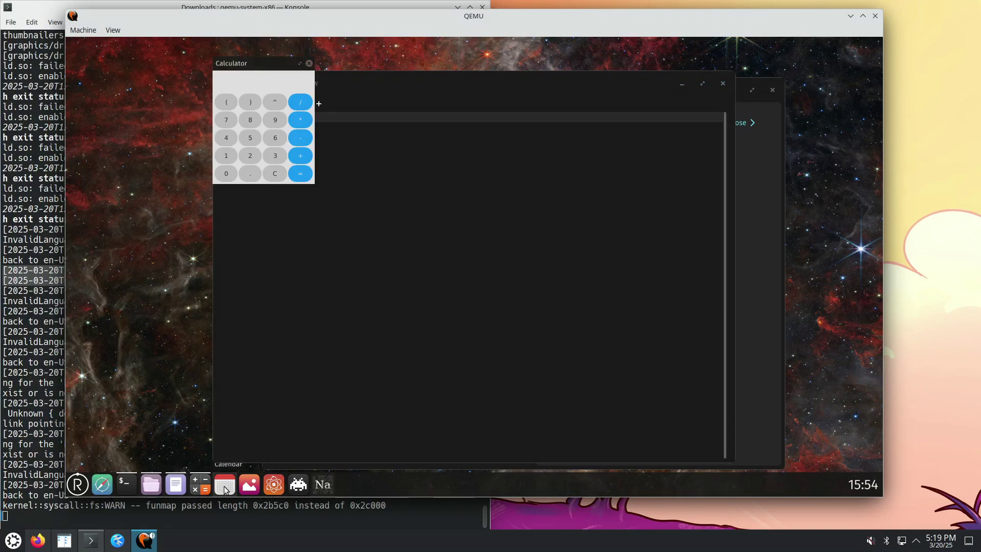
{"action": "left_click", "coordinate": [251, 488]}
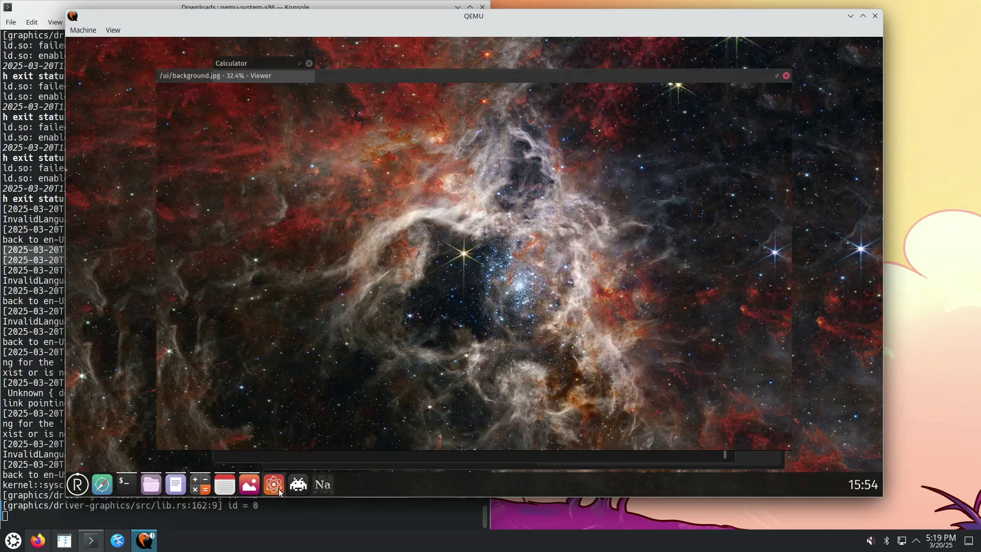
{"action": "left_click", "coordinate": [278, 489]}
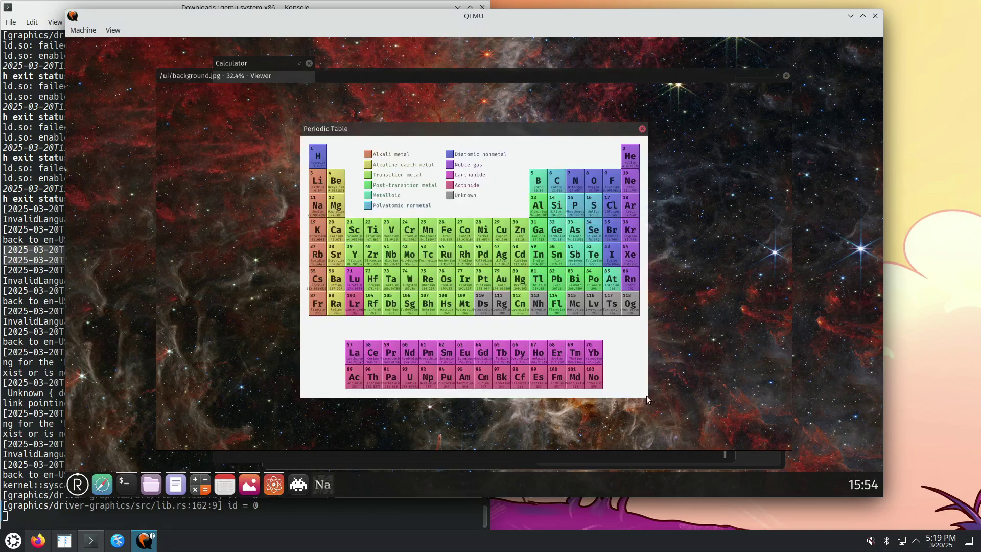
View Technetium's details in the Periodic Table, then close the details and the table
{"action": "left_click_drag", "start_coordinate": [560, 128], "coordinate": [369, 101]}
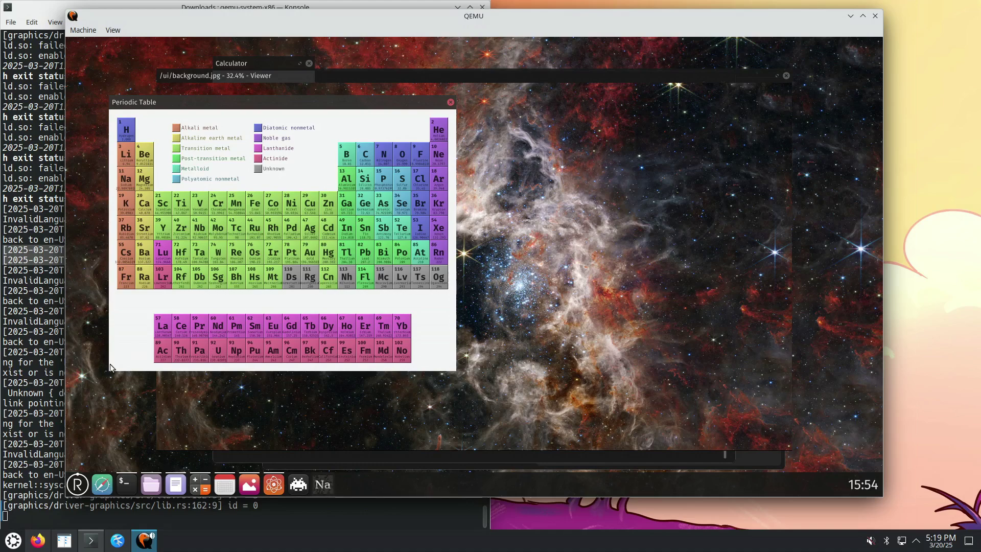
{"action": "left_click", "coordinate": [279, 80]}
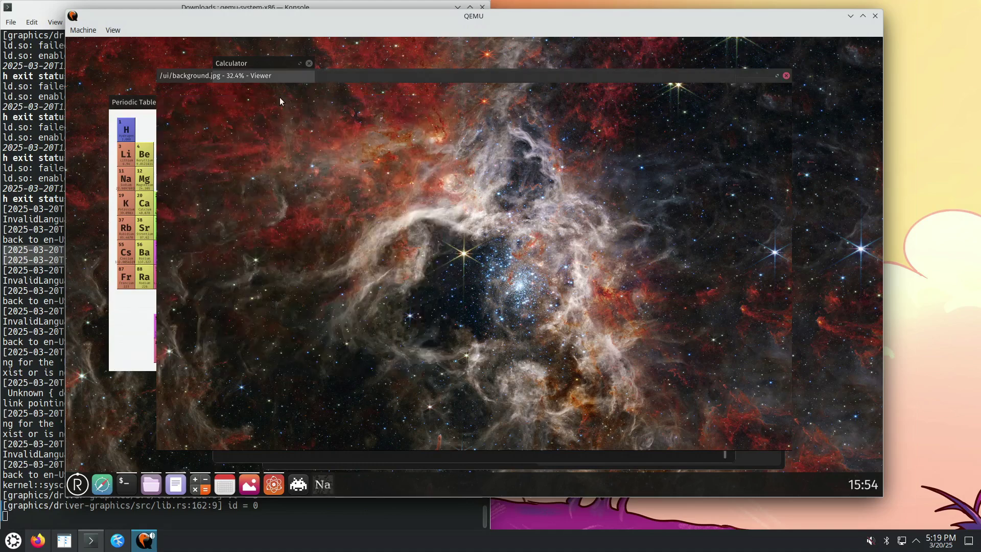
{"action": "left_click", "coordinate": [143, 104]}
{"action": "left_click_drag", "start_coordinate": [144, 104], "coordinate": [183, 109]}
{"action": "left_click", "coordinate": [277, 237]}
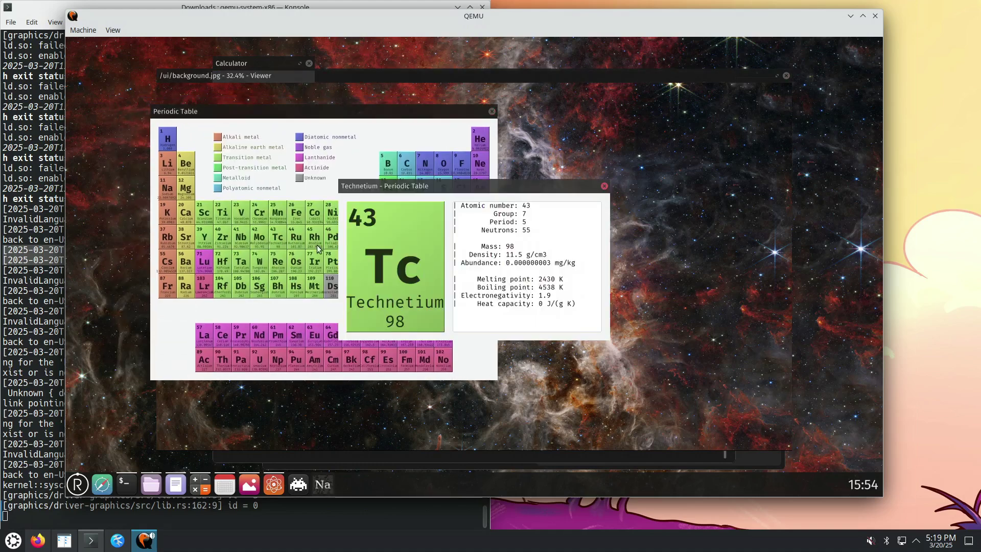
{"action": "left_click_drag", "start_coordinate": [569, 193], "coordinate": [508, 211]}
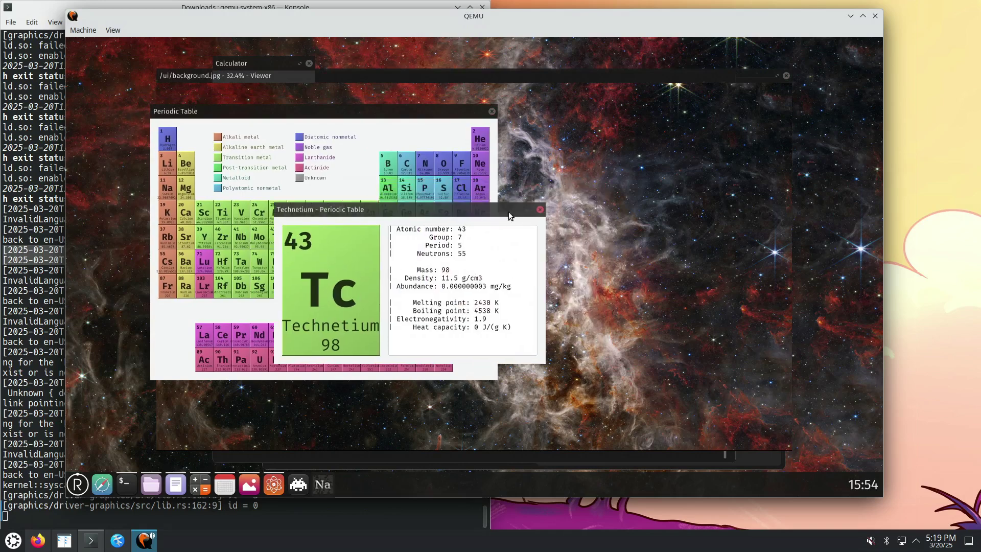
{"action": "left_click", "coordinate": [539, 210]}
{"action": "left_click", "coordinate": [492, 111]}
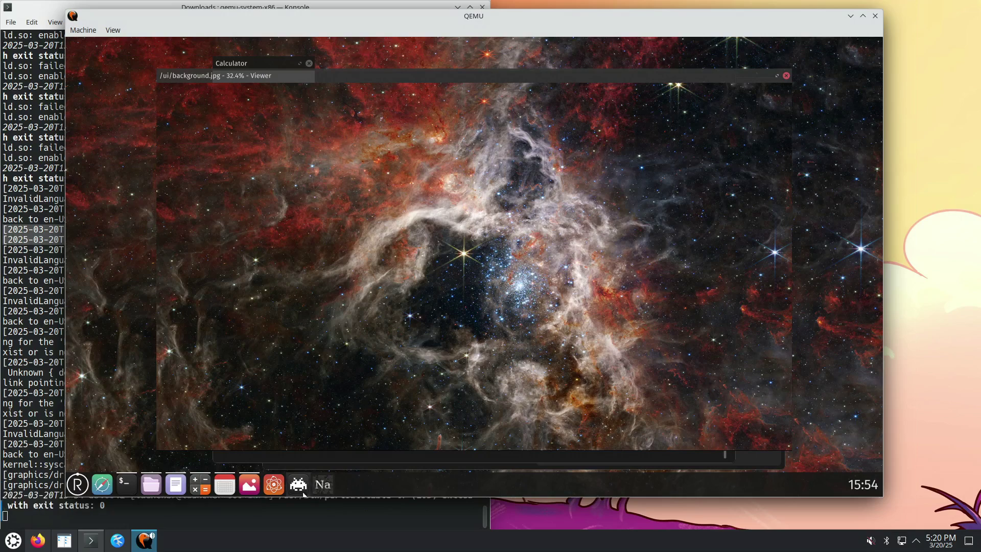
Drag the Calculator to the lower left of the Redox desktop and launch Sodium from the dock
{"action": "left_click", "coordinate": [273, 487]}
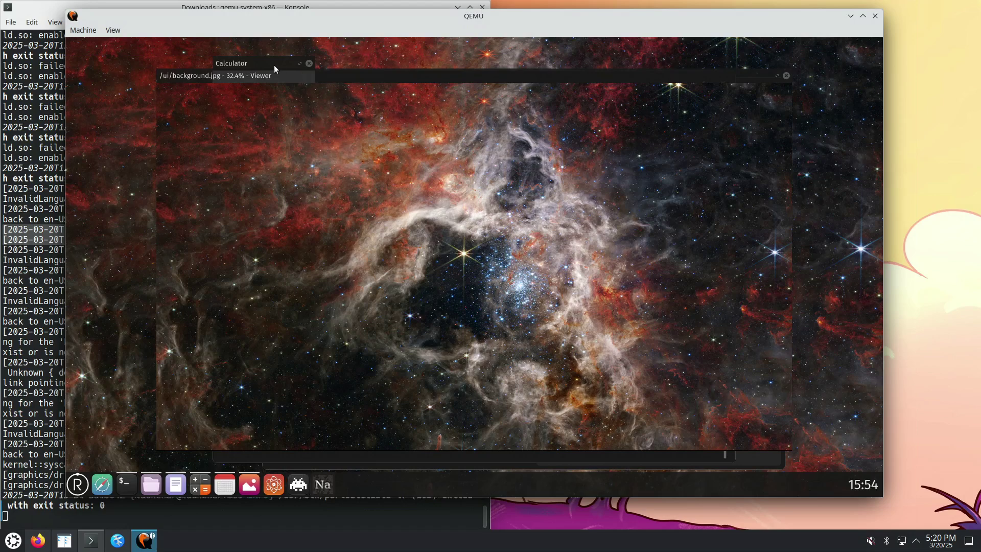
{"action": "left_click_drag", "start_coordinate": [274, 66], "coordinate": [342, 257]}
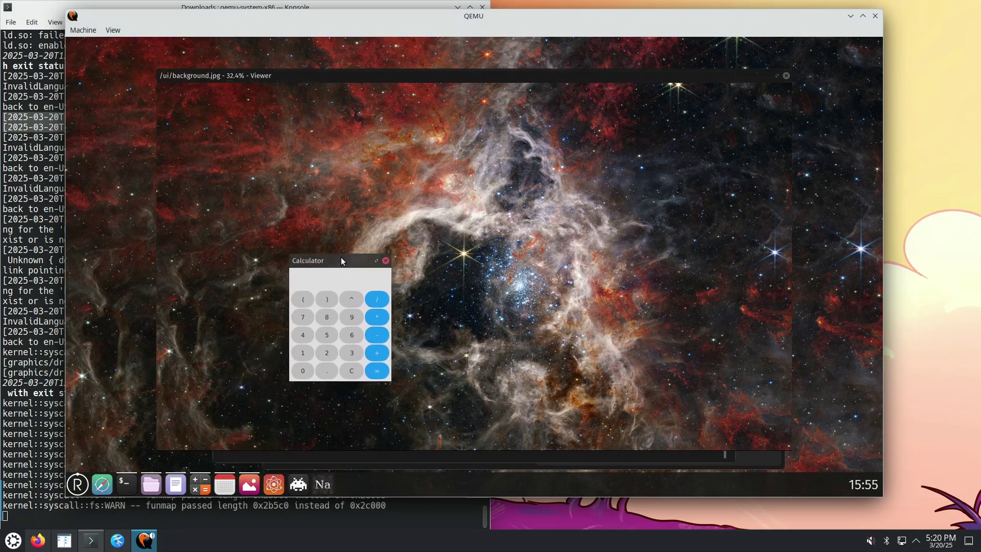
{"action": "left_click", "coordinate": [322, 484]}
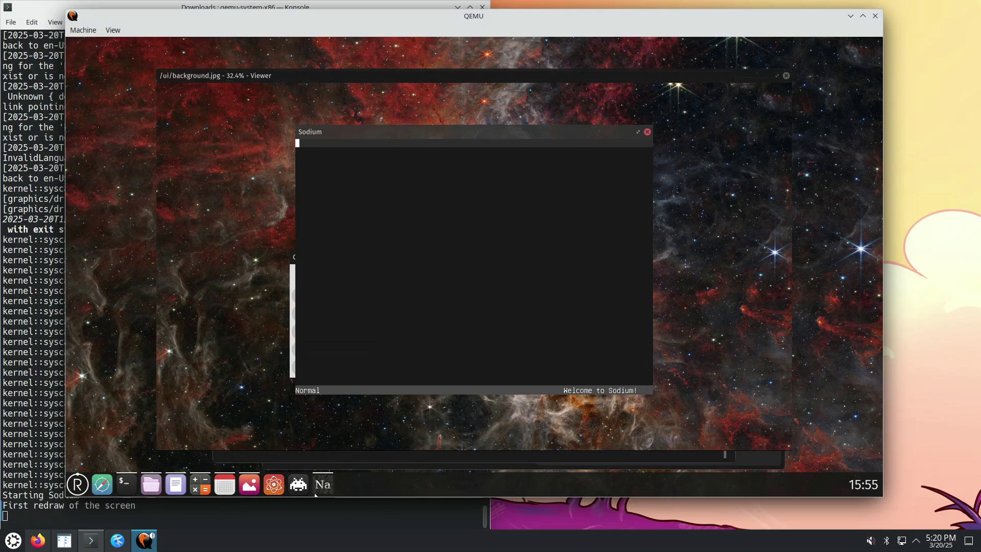
Launch the pixelcannon demo, check the Konsole log, then close pixelcannon
{"action": "left_click", "coordinate": [301, 486]}
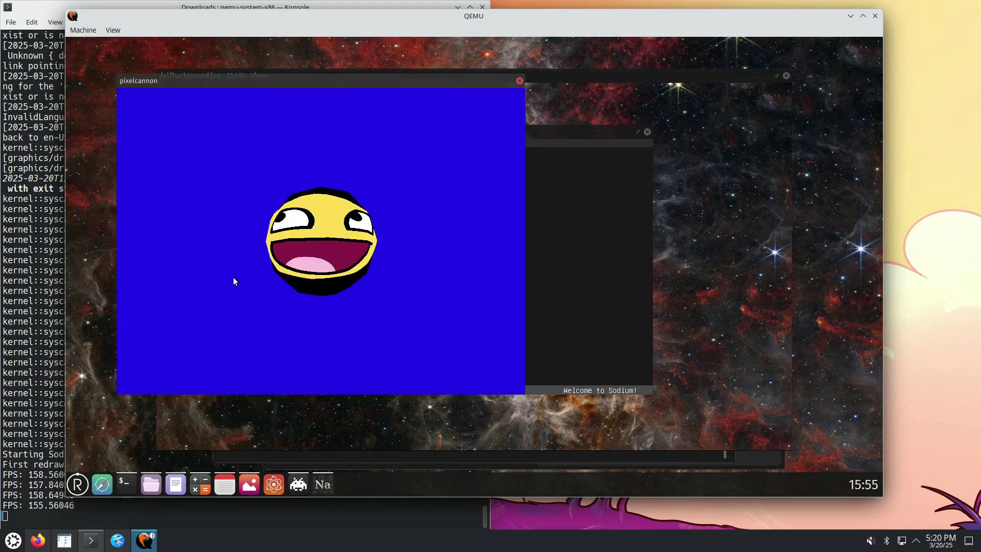
{"action": "left_click", "coordinate": [64, 394]}
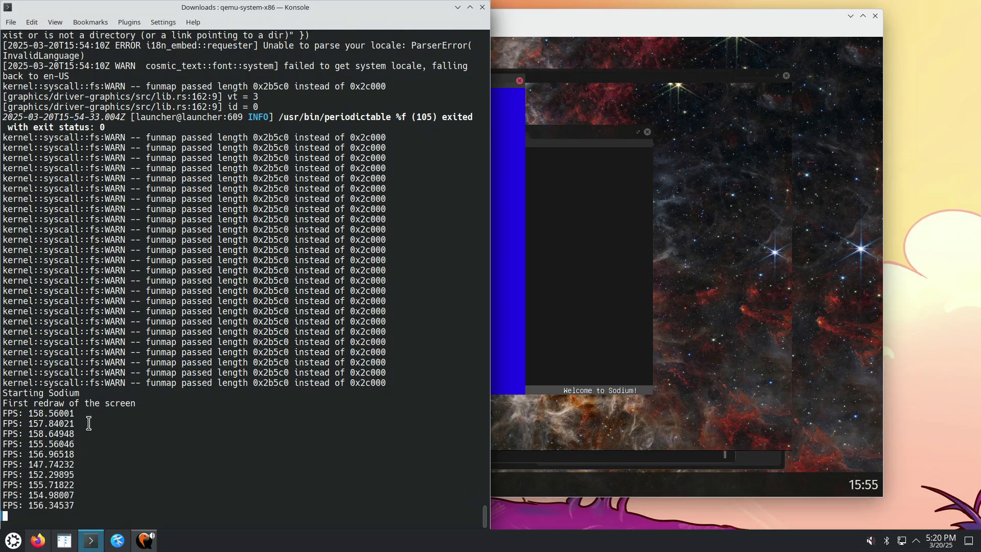
{"action": "left_click", "coordinate": [496, 354]}
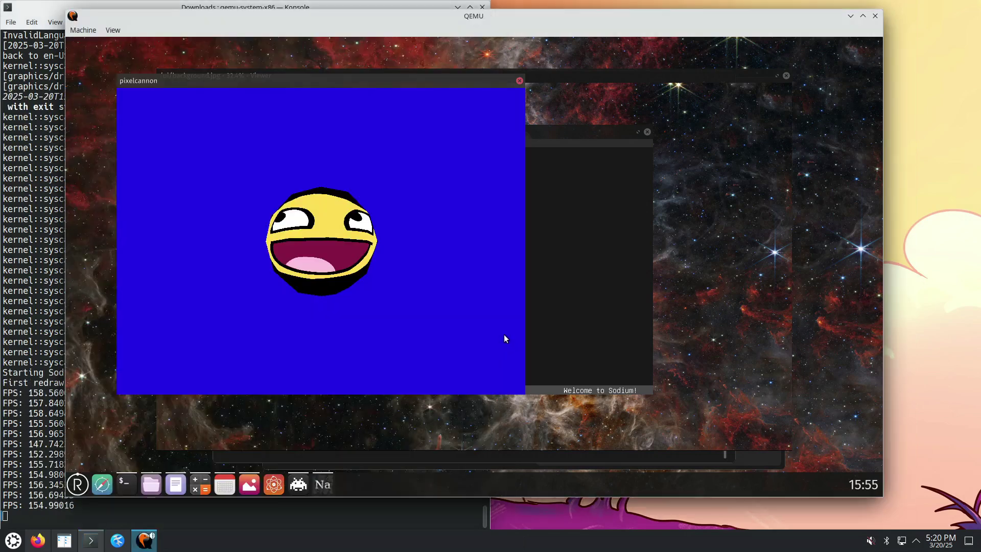
{"action": "left_click_drag", "start_coordinate": [333, 85], "coordinate": [559, 105]}
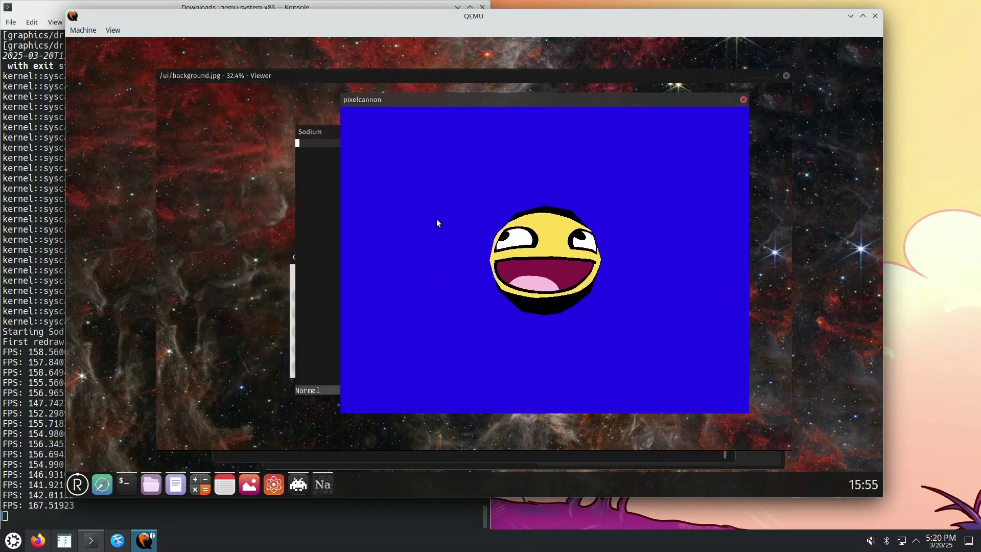
{"action": "left_click", "coordinate": [744, 100]}
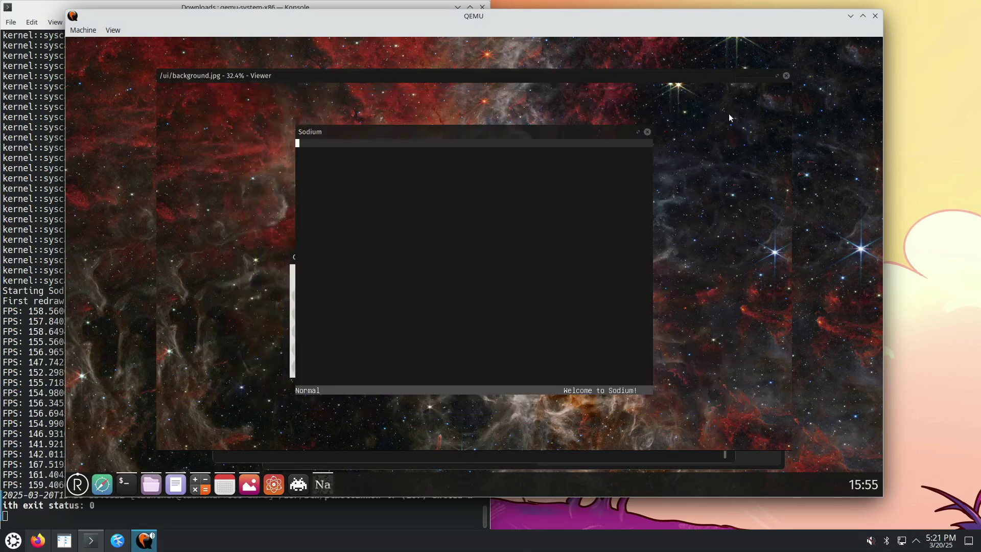
Enter a ':' command in Sodium, getting "Unknown command", and shift its window around
{"action": "left_click", "coordinate": [564, 176]}
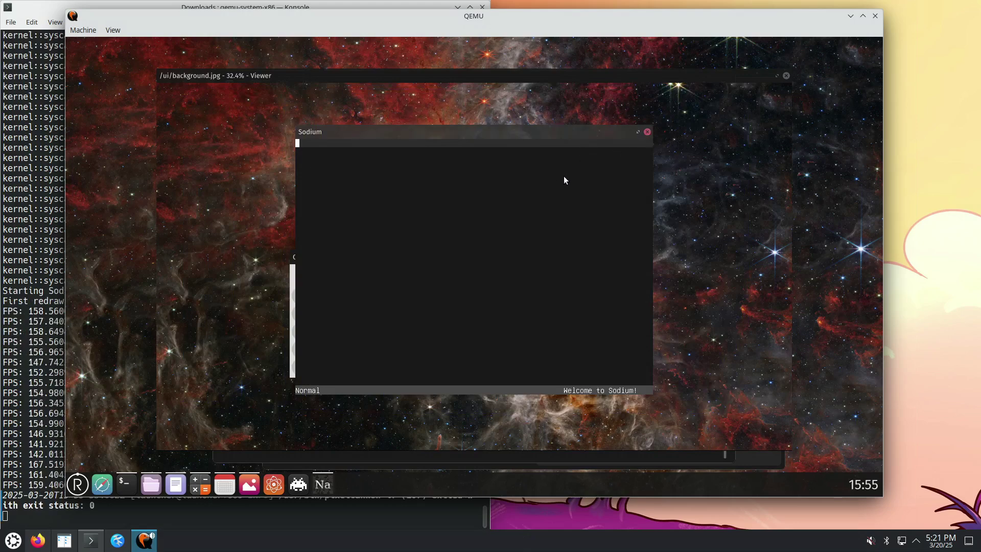
{"action": "key", "text": "colon"}
{"action": "left_click_drag", "start_coordinate": [509, 135], "coordinate": [625, 169]}
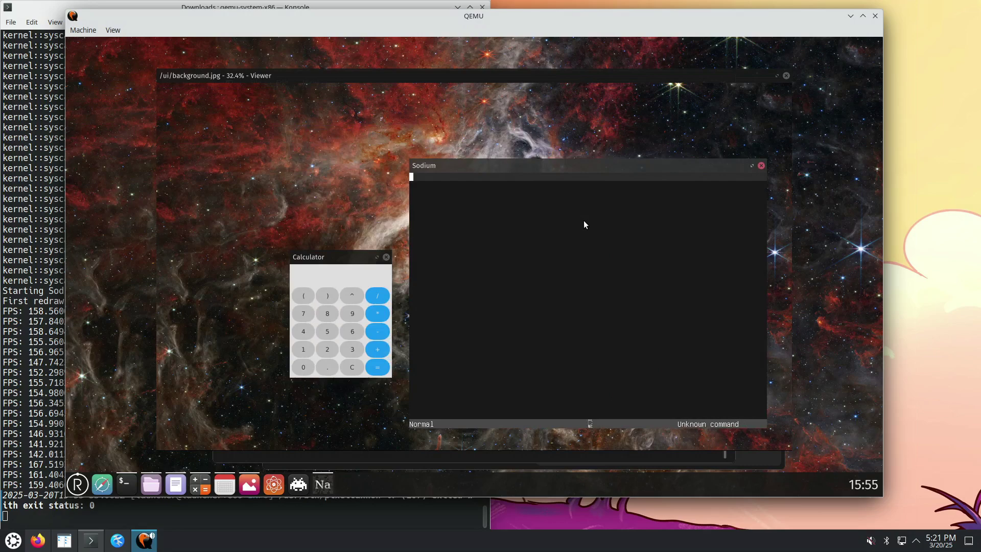
{"action": "left_click_drag", "start_coordinate": [545, 164], "coordinate": [433, 181]}
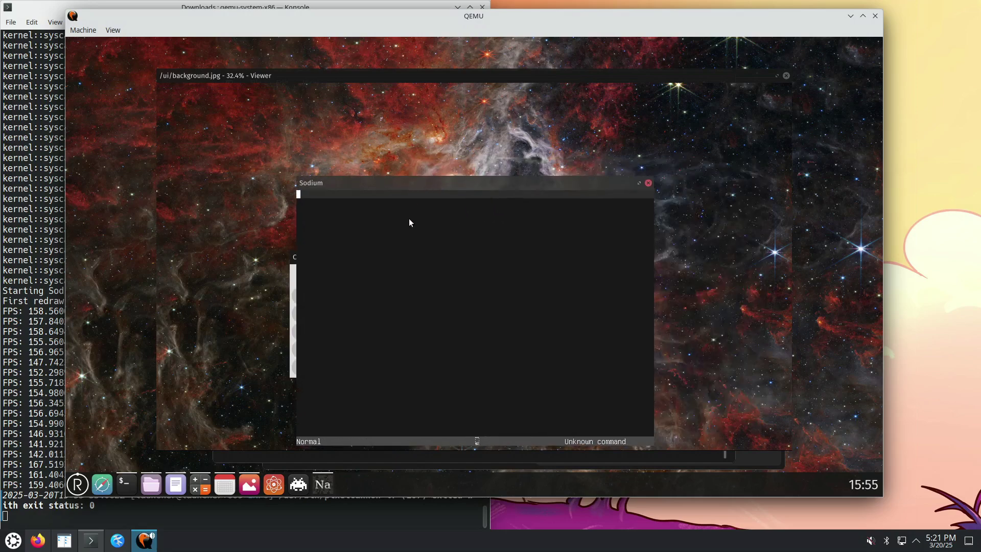
Close Sodium, enlarge the Calculator, and compute 12321*7 = 86247
{"action": "left_click", "coordinate": [648, 183]}
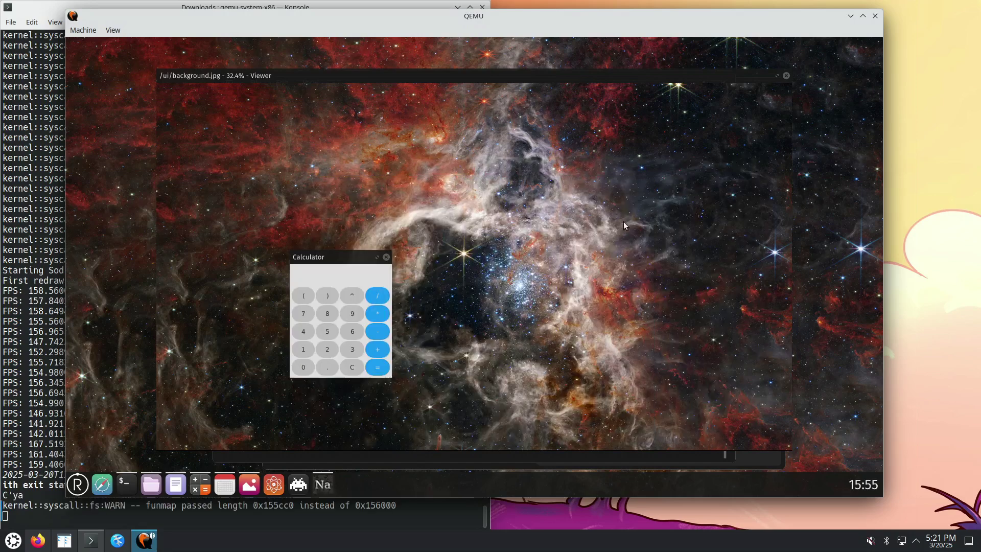
{"action": "left_click", "coordinate": [305, 351]}
{"action": "left_click", "coordinate": [325, 350]}
{"action": "left_click", "coordinate": [352, 350]}
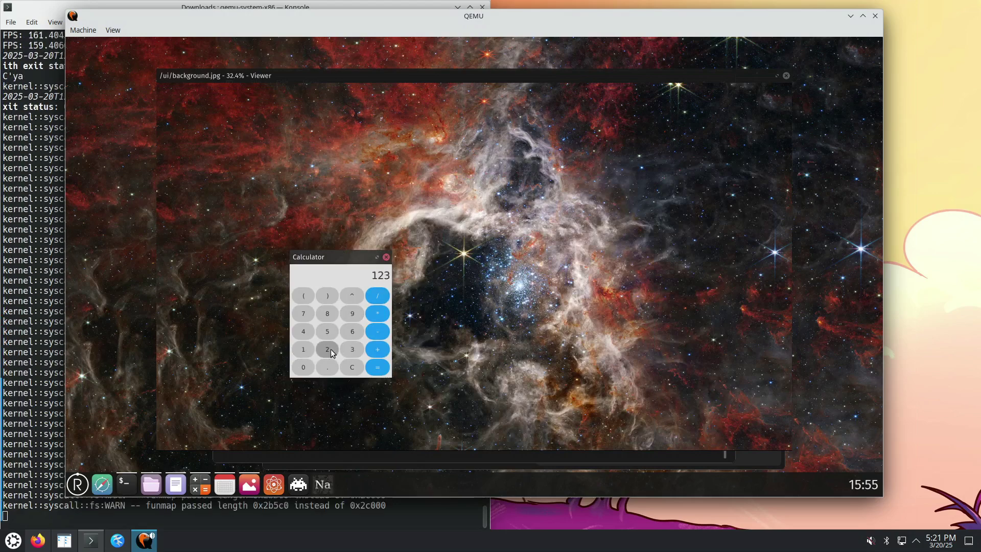
{"action": "left_click", "coordinate": [328, 350]}
{"action": "left_click", "coordinate": [305, 349]}
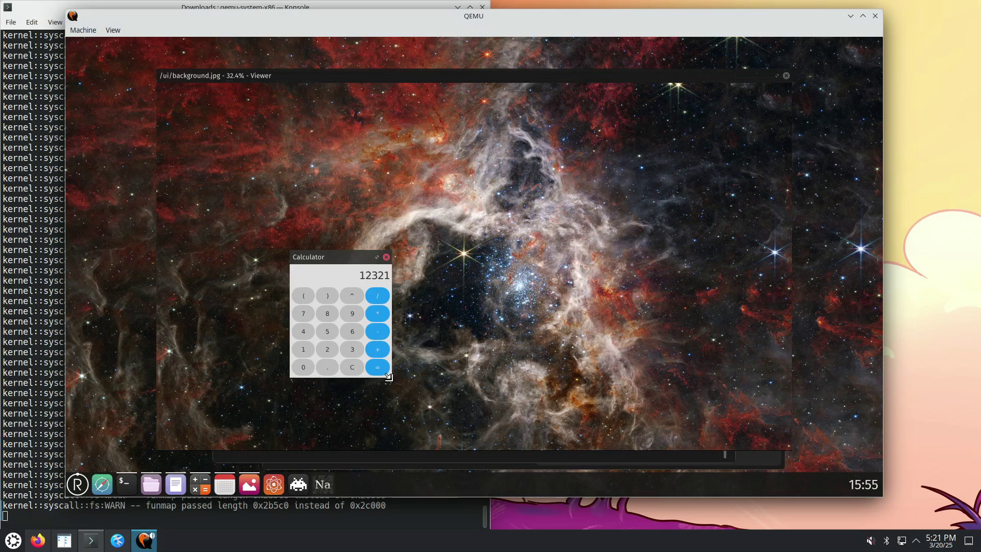
{"action": "left_click_drag", "start_coordinate": [391, 378], "coordinate": [555, 441]}
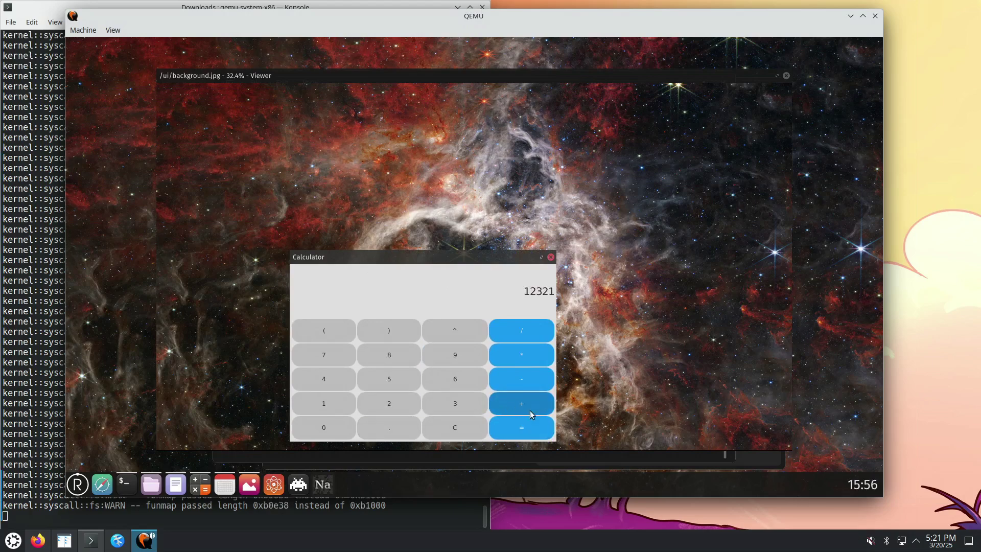
{"action": "left_click", "coordinate": [531, 363]}
{"action": "left_click", "coordinate": [345, 352]}
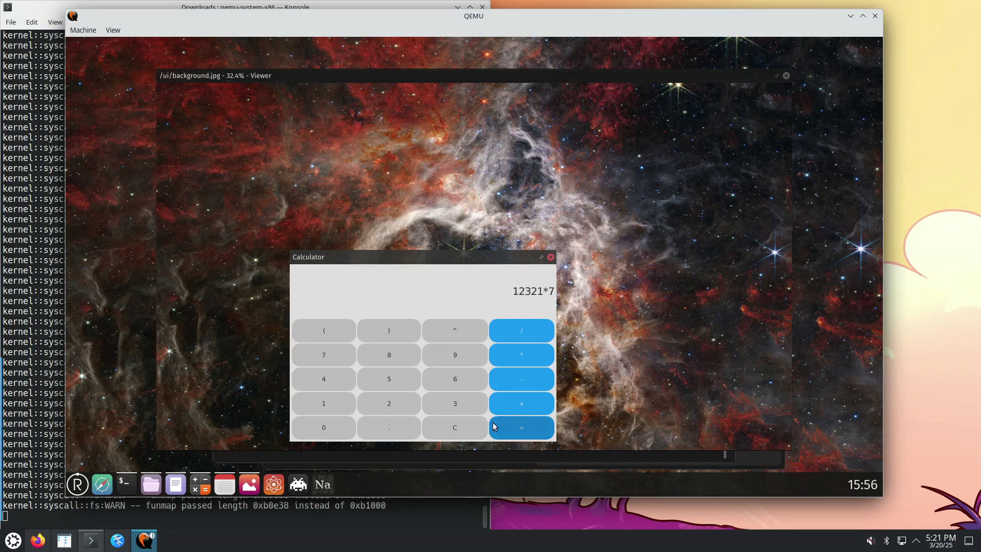
{"action": "left_click", "coordinate": [522, 428]}
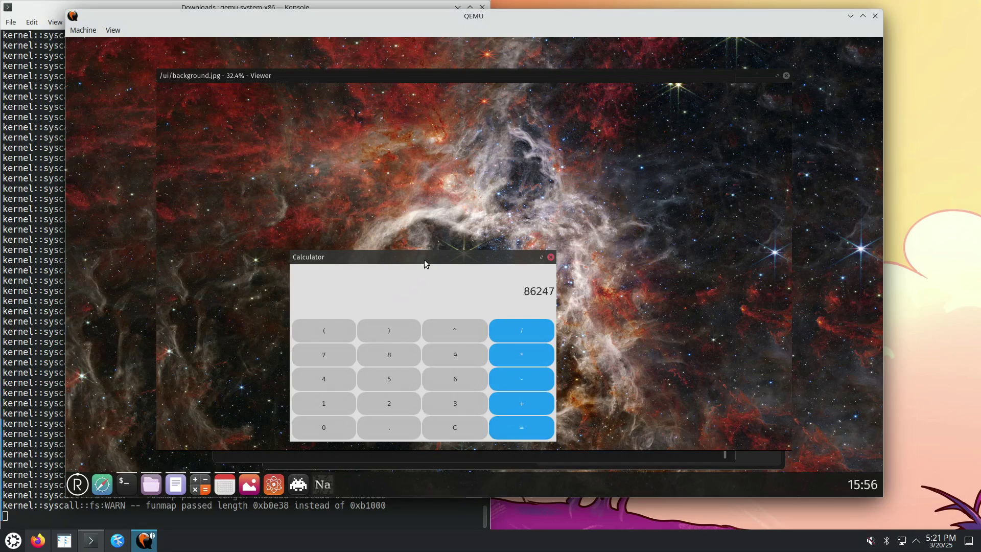
{"action": "left_click_drag", "start_coordinate": [426, 257], "coordinate": [376, 222]}
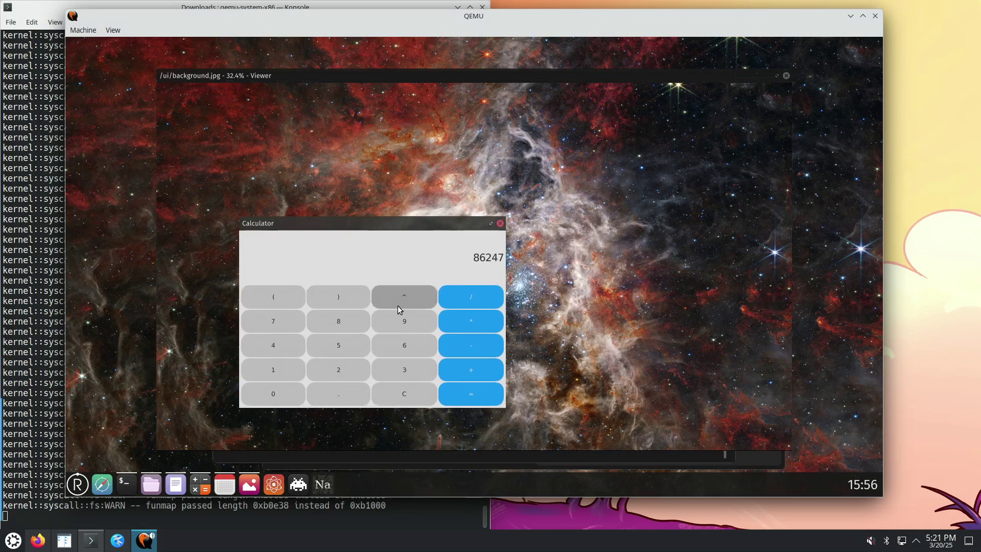
Evaluate 111^2 and then 2^2 on the Calculator
{"action": "left_click", "coordinate": [287, 375]}
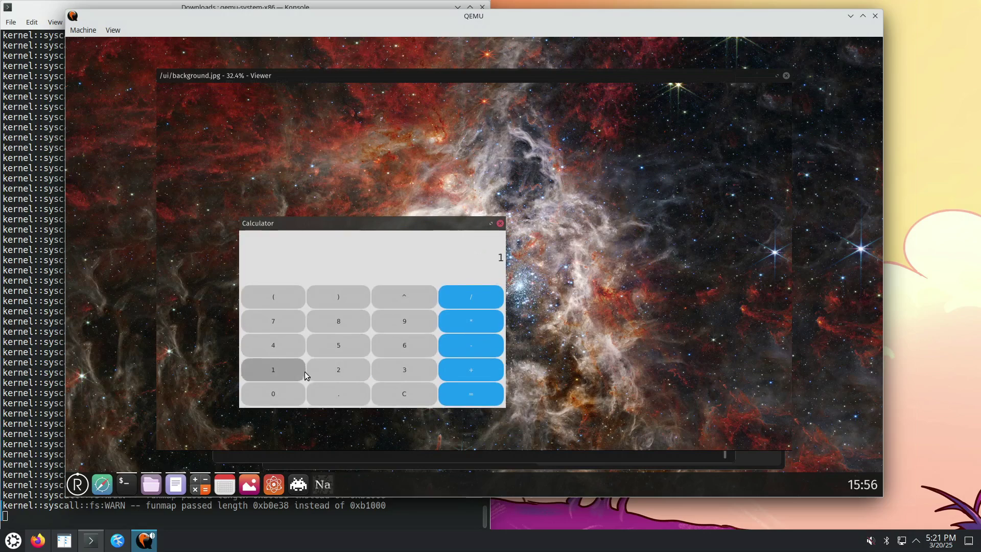
{"action": "double_click", "coordinate": [294, 371]}
{"action": "left_click", "coordinate": [412, 301]}
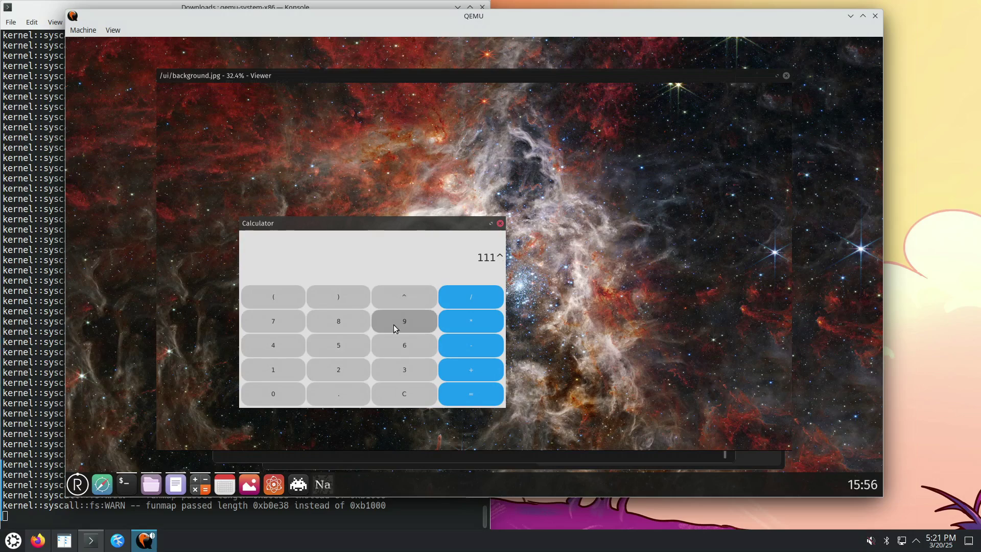
{"action": "left_click", "coordinate": [337, 377]}
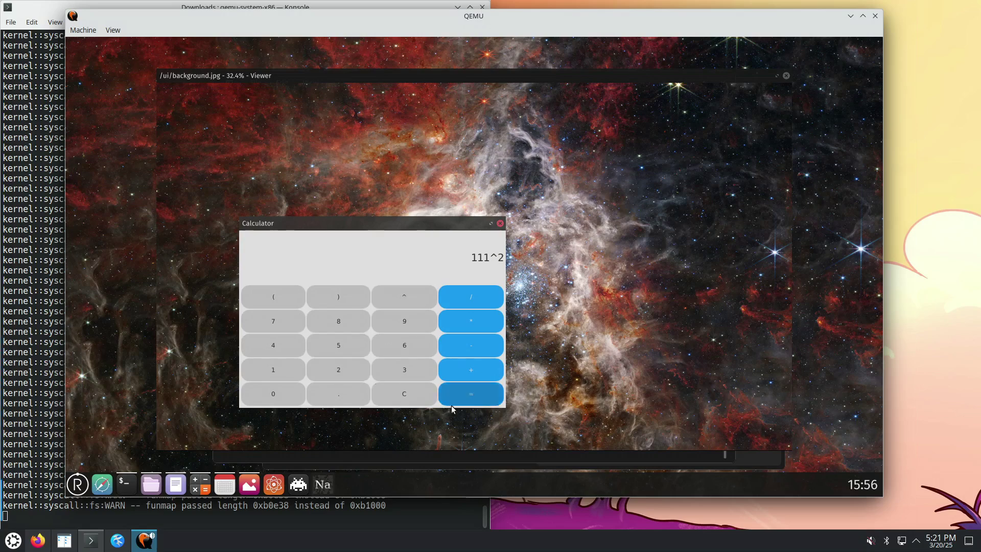
{"action": "left_click", "coordinate": [470, 405]}
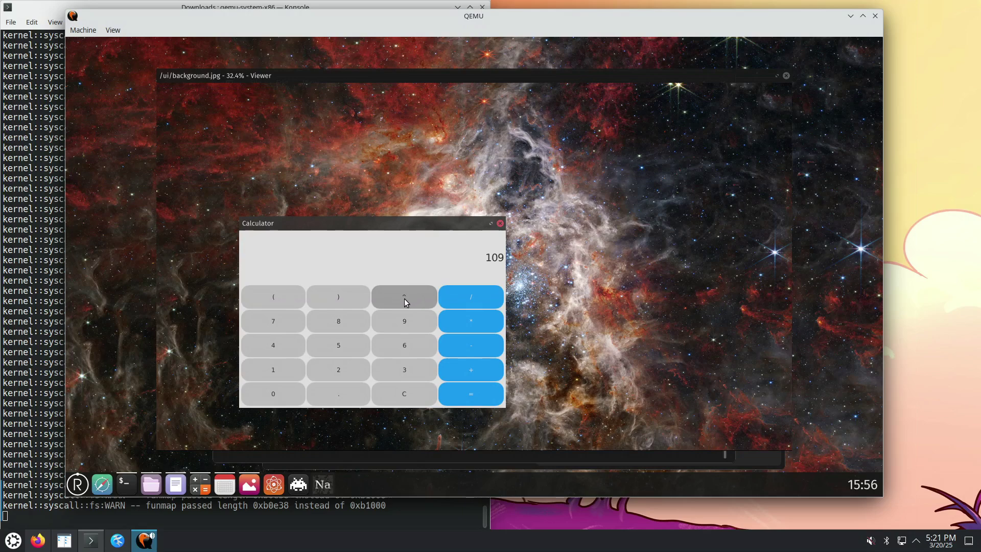
{"action": "left_click", "coordinate": [335, 376]}
{"action": "left_click", "coordinate": [391, 306]}
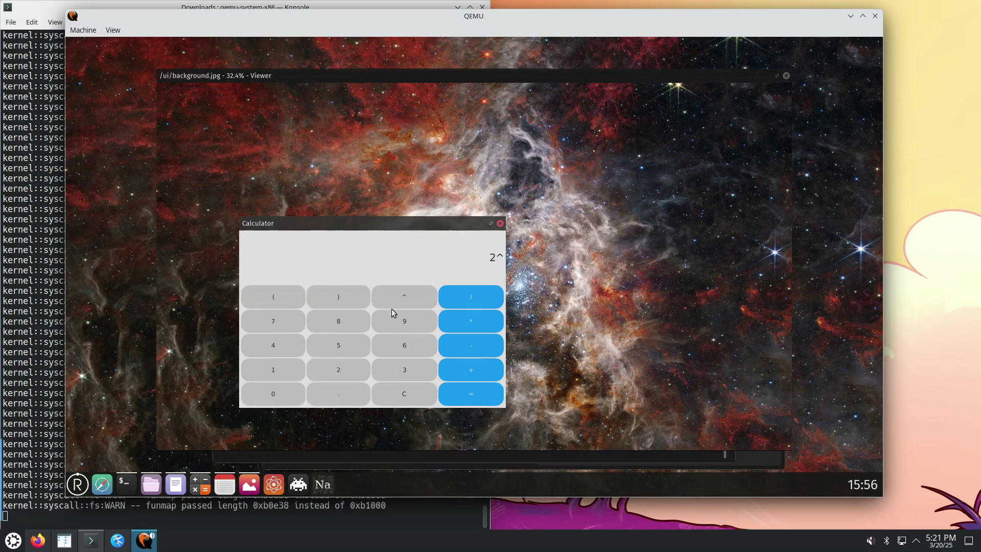
{"action": "left_click", "coordinate": [346, 372]}
{"action": "left_click", "coordinate": [474, 403]}
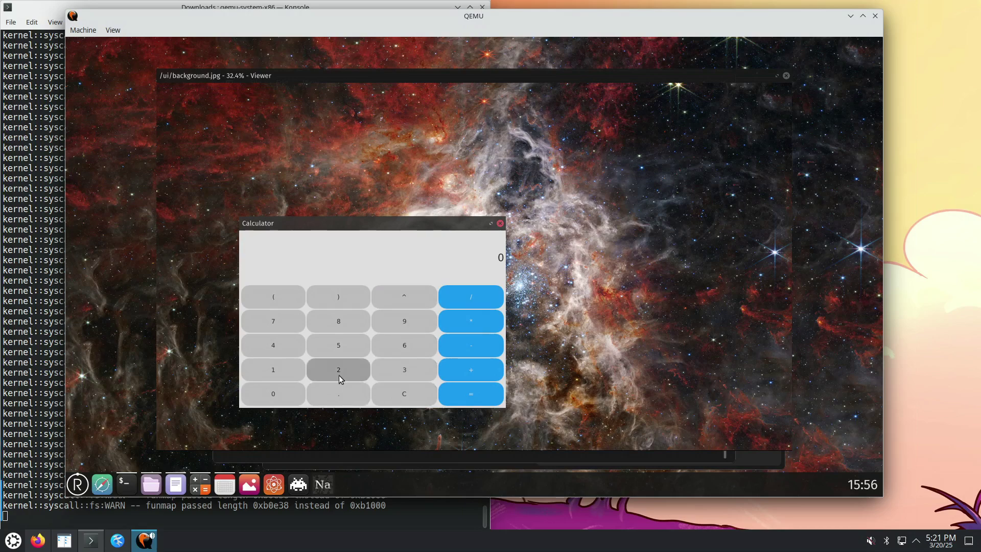
Calculate 1.2+0.8 to get 2.0, then .2+7 to get 7.2
{"action": "left_click", "coordinate": [284, 371]}
{"action": "left_click", "coordinate": [336, 393]}
{"action": "left_click", "coordinate": [334, 371]}
{"action": "left_click", "coordinate": [472, 369]}
{"action": "left_click", "coordinate": [283, 394]}
{"action": "left_click", "coordinate": [332, 396]}
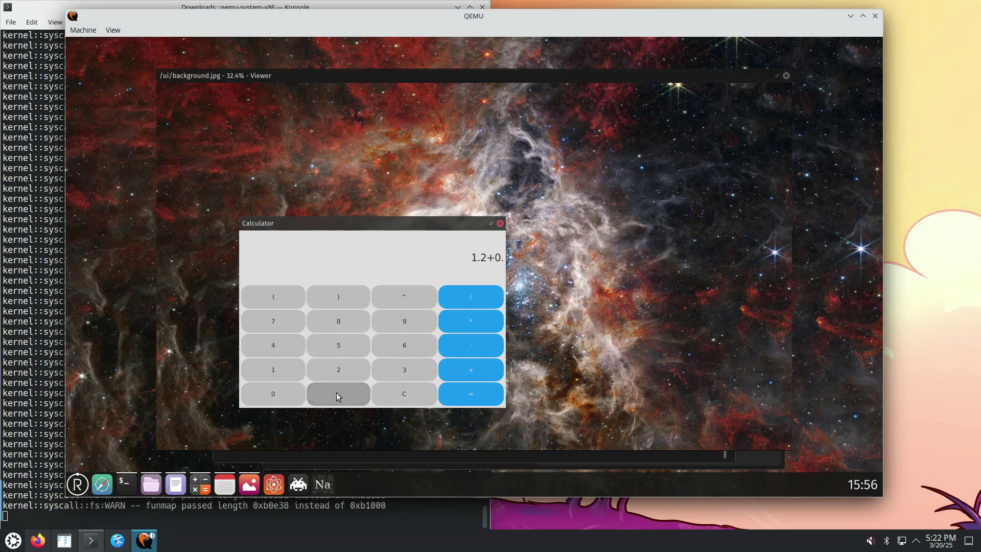
{"action": "left_click", "coordinate": [343, 324]}
{"action": "left_click", "coordinate": [457, 397]}
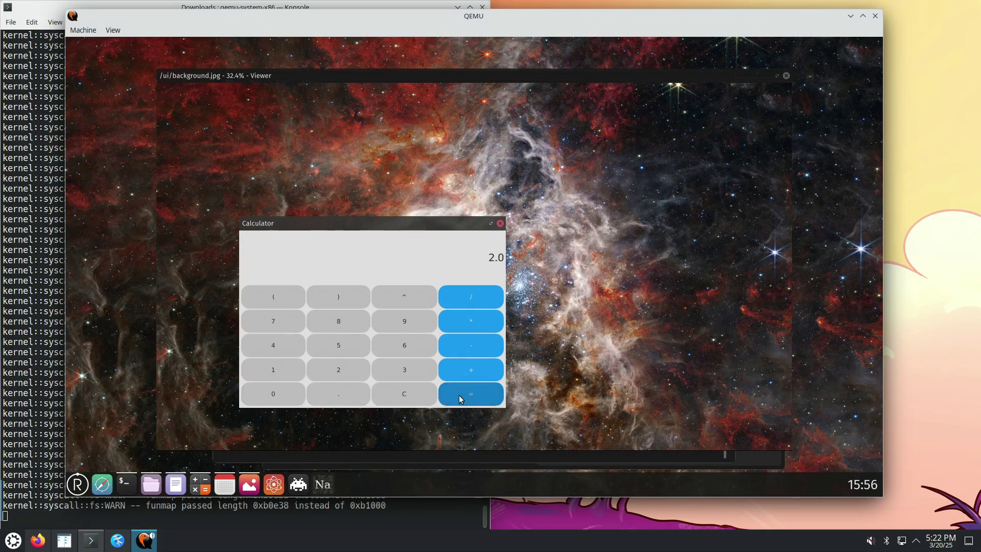
{"action": "left_click", "coordinate": [343, 399]}
{"action": "left_click", "coordinate": [340, 373]}
{"action": "left_click", "coordinate": [445, 370]}
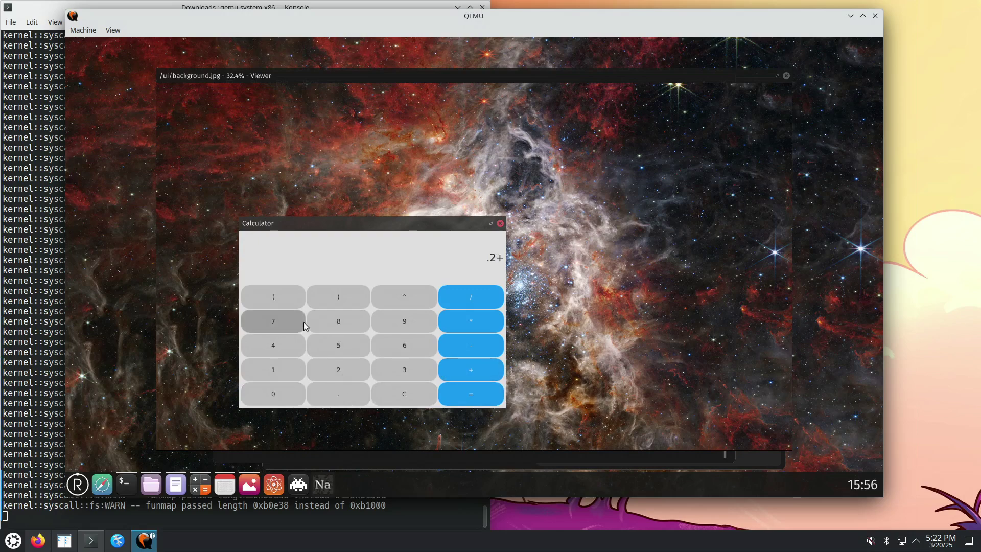
{"action": "left_click", "coordinate": [285, 320]}
{"action": "left_click", "coordinate": [469, 392]}
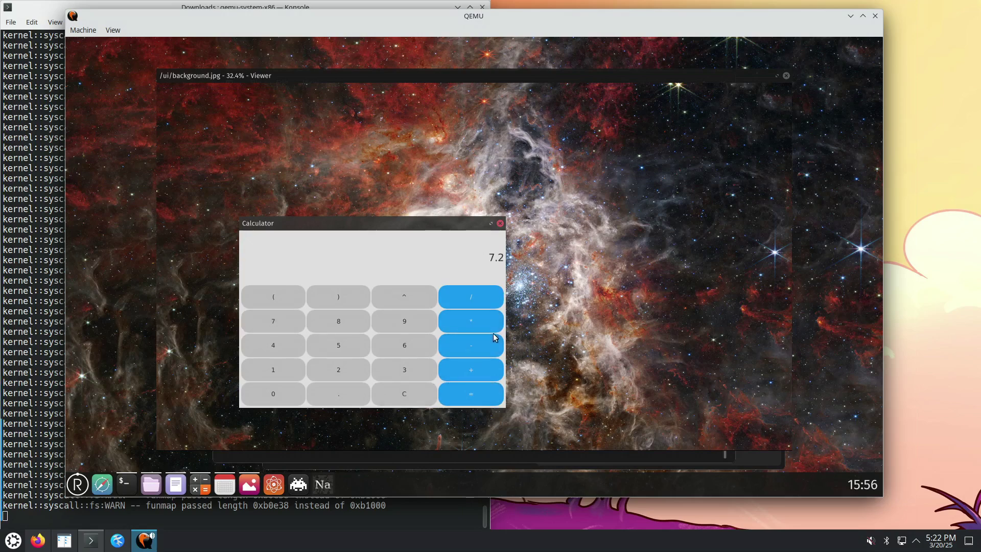
Drag the Calculator showing 7.2 around the desktop, then launch COSMIC Terminal from the dock
{"action": "left_click_drag", "start_coordinate": [398, 225], "coordinate": [346, 218]}
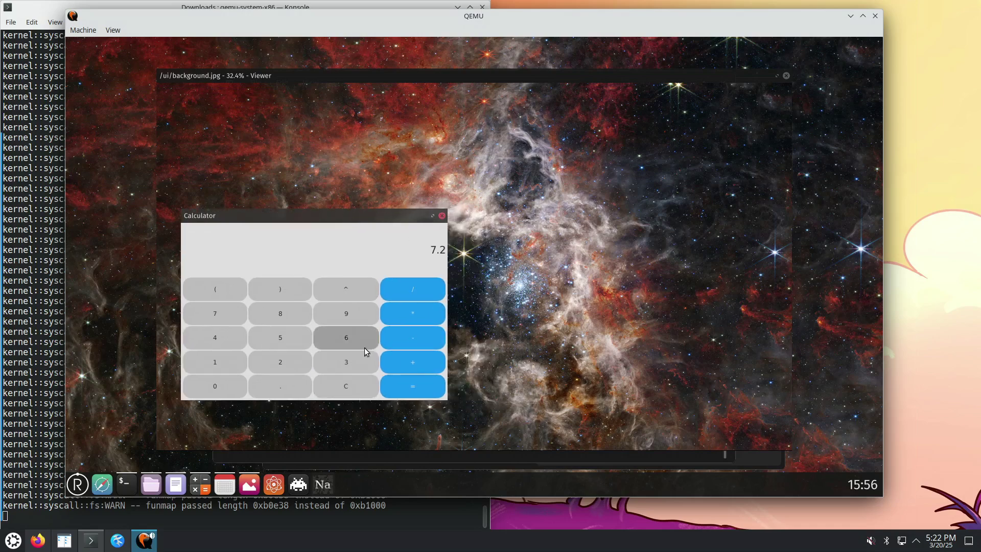
{"action": "left_click_drag", "start_coordinate": [222, 219], "coordinate": [265, 236]}
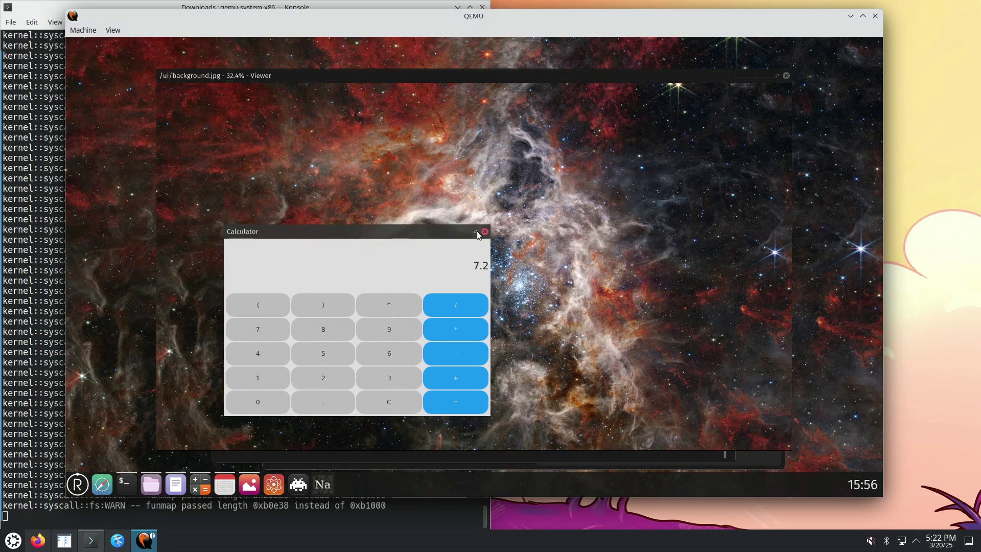
{"action": "left_click_drag", "start_coordinate": [363, 231], "coordinate": [394, 174]}
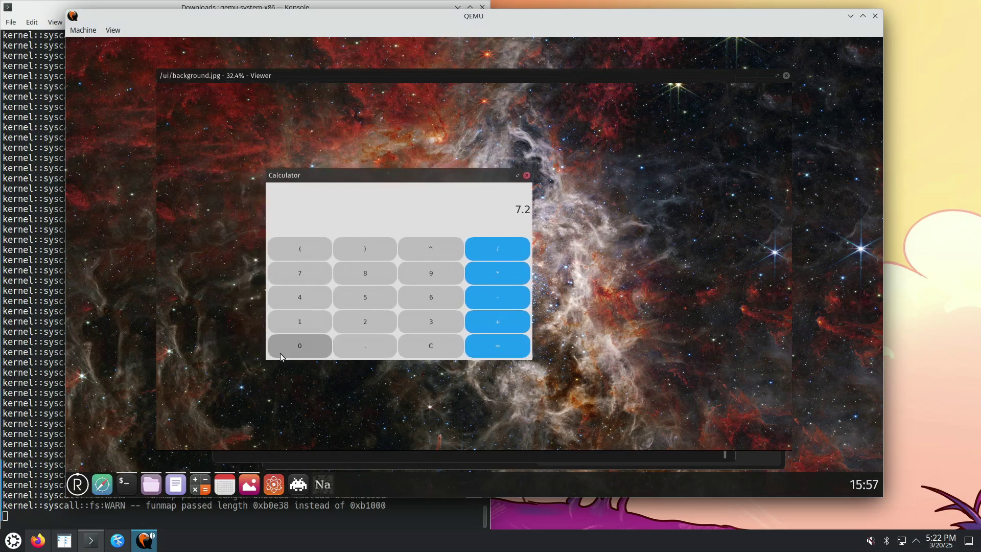
{"action": "left_click_drag", "start_coordinate": [307, 180], "coordinate": [171, 213]}
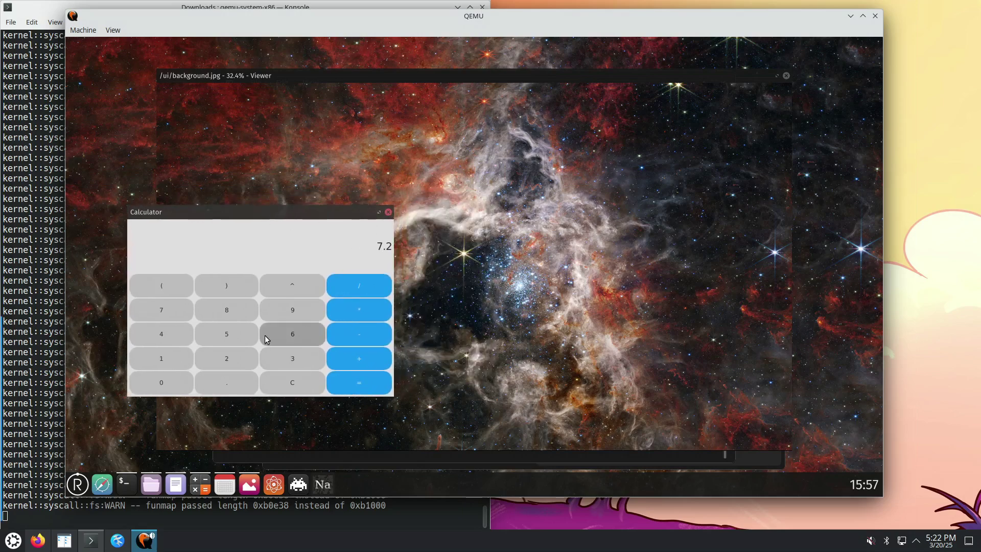
{"action": "left_click", "coordinate": [125, 483]}
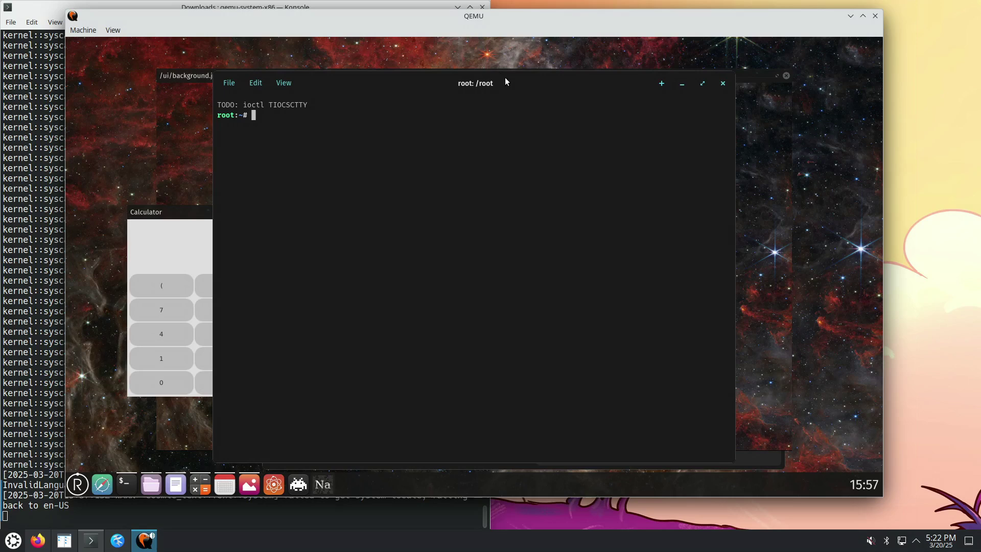
Shuffle the terminal and Calculator windows, leaving Calculator at left and the root terminal in front
{"action": "left_click_drag", "start_coordinate": [506, 80], "coordinate": [506, 290]}
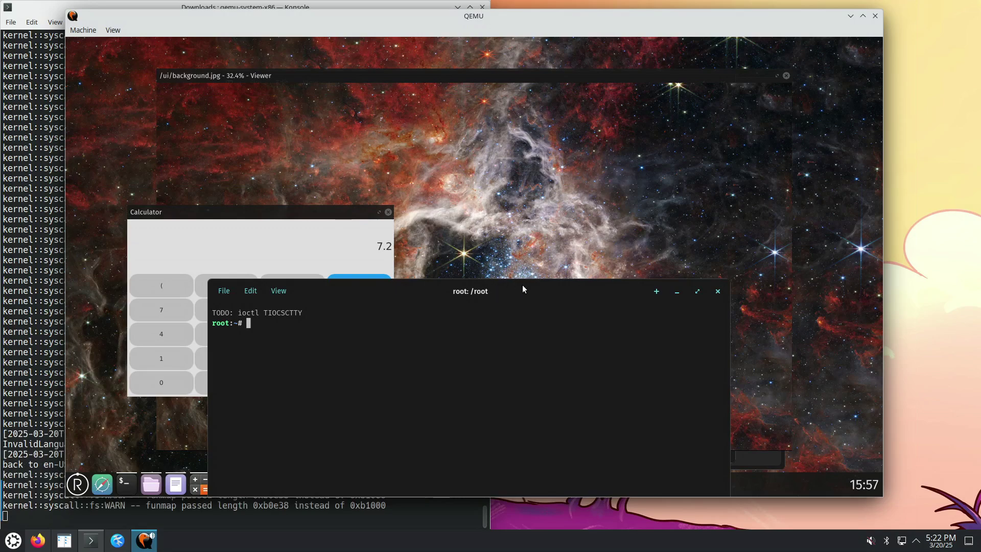
{"action": "left_click", "coordinate": [300, 213]}
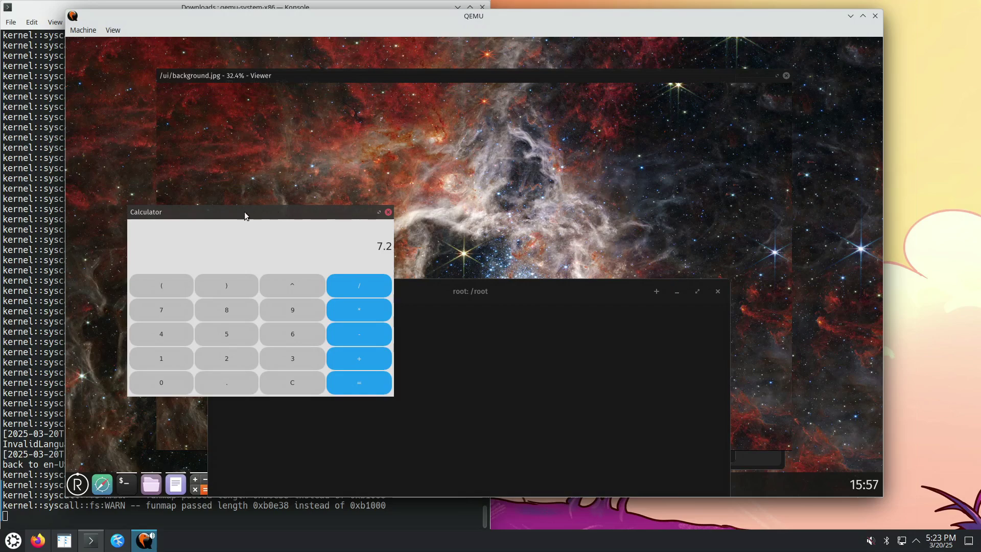
{"action": "left_click_drag", "start_coordinate": [205, 212], "coordinate": [176, 214]}
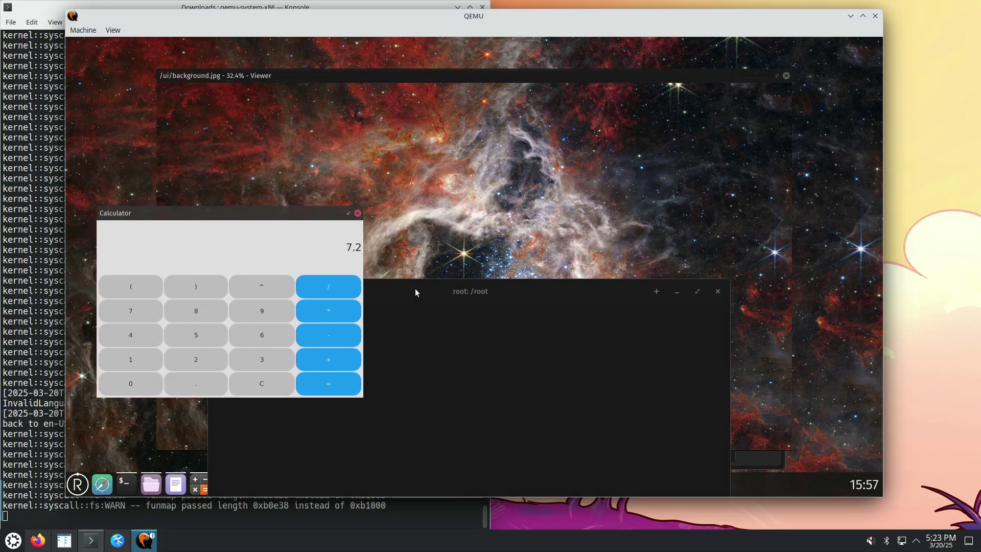
{"action": "mouse_move", "coordinate": [412, 287]}
{"action": "left_mouse_down"}
{"action": "mouse_move", "coordinate": [492, 278]}
{"action": "mouse_move", "coordinate": [411, 277]}
{"action": "left_mouse_up"}
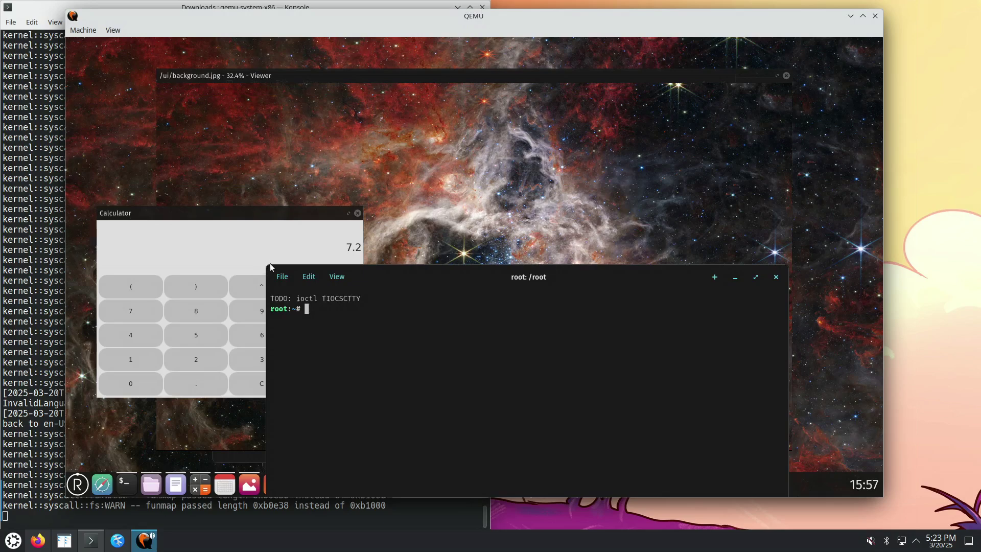
{"action": "left_click_drag", "start_coordinate": [159, 216], "coordinate": [180, 247]}
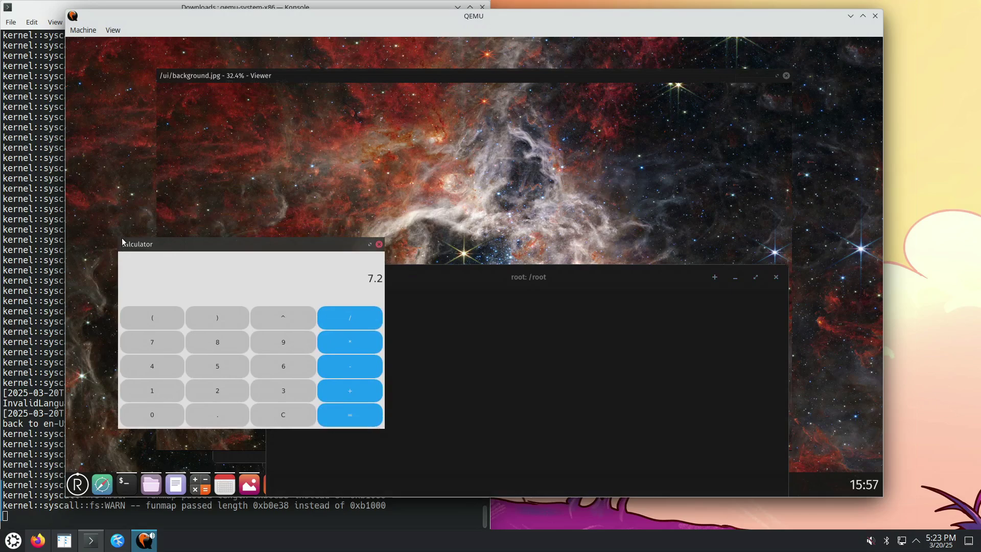
{"action": "left_click_drag", "start_coordinate": [201, 246], "coordinate": [174, 216]}
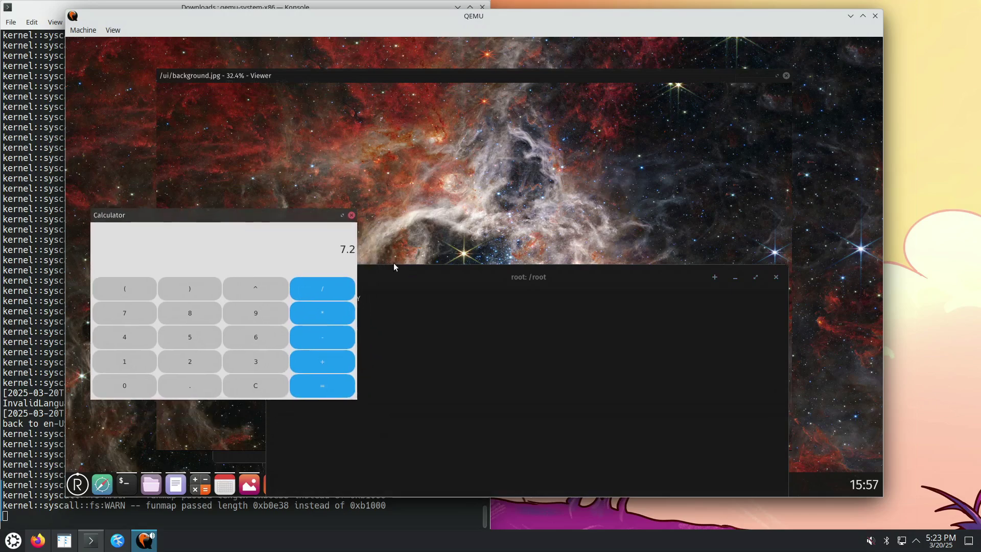
{"action": "left_click", "coordinate": [466, 278]}
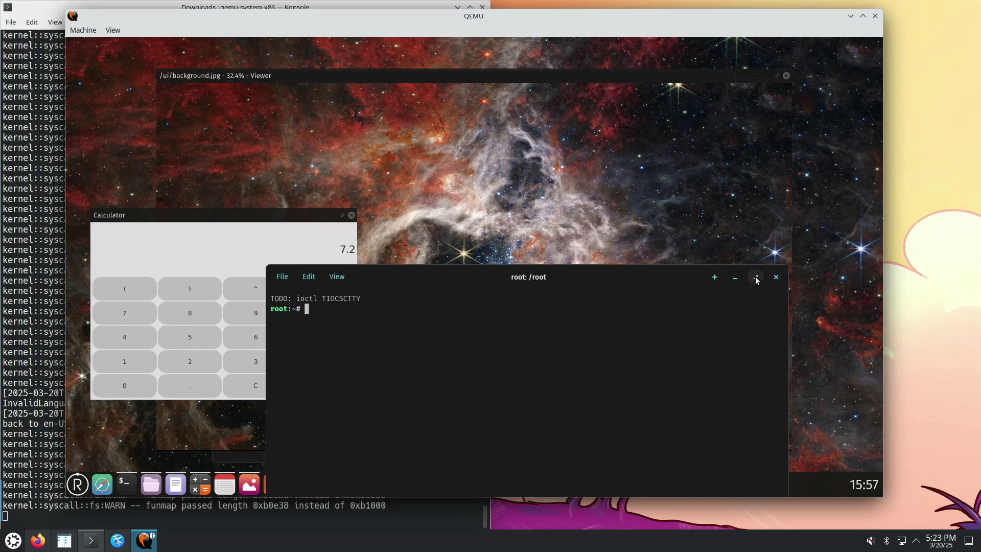
Maximize and restore the Calculator, move the root terminal to the upper right, and open the launcher
{"action": "left_click", "coordinate": [342, 215]}
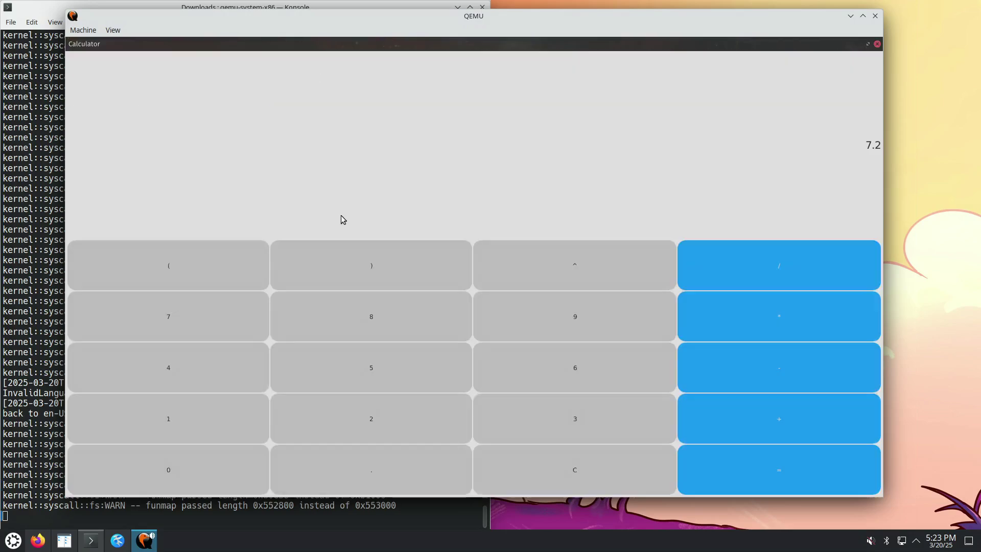
{"action": "left_click", "coordinate": [868, 45]}
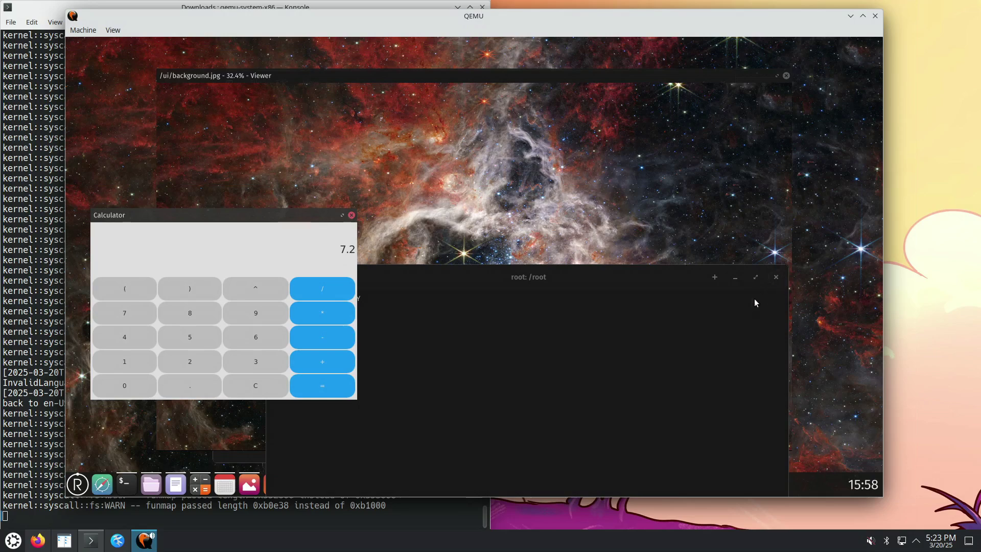
{"action": "left_click", "coordinate": [587, 320]}
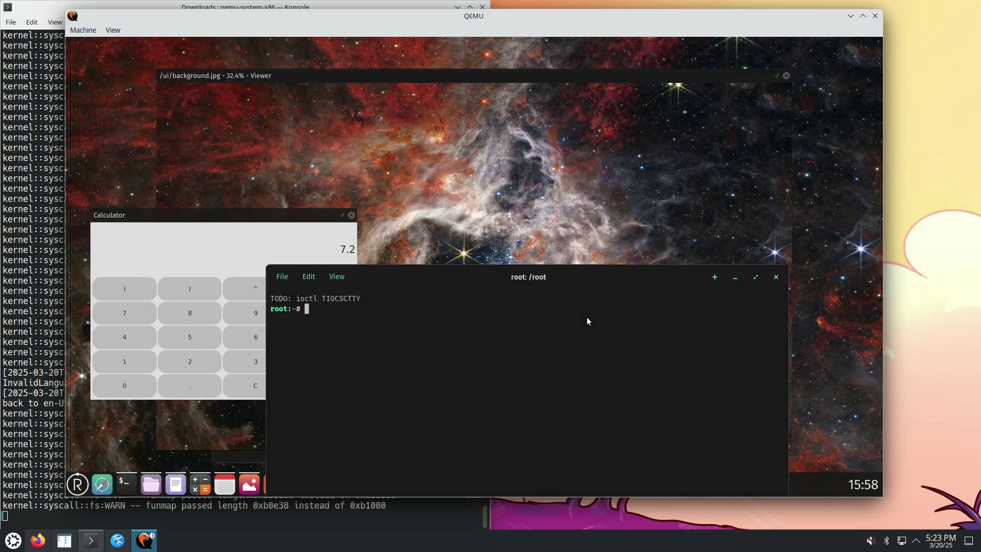
{"action": "left_click_drag", "start_coordinate": [504, 264], "coordinate": [588, 51]}
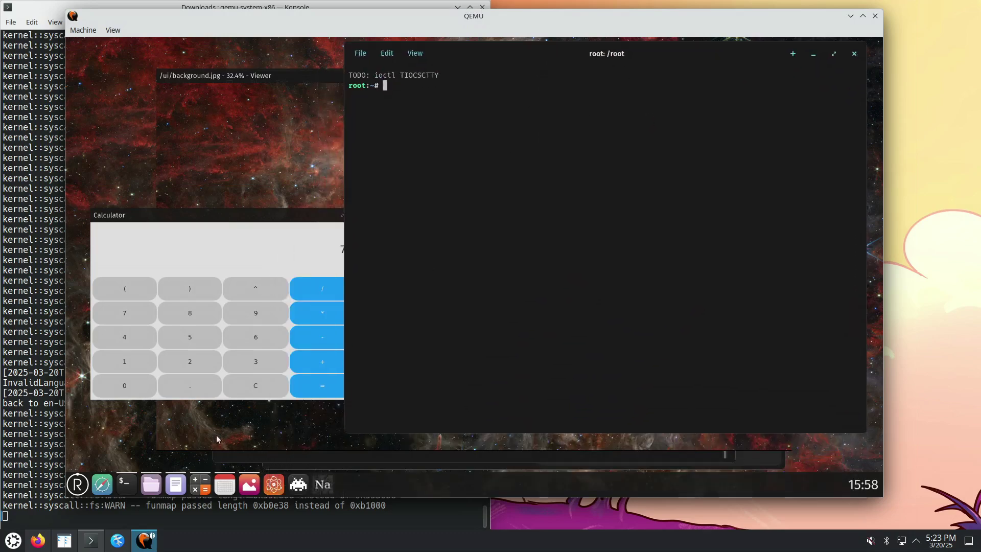
{"action": "left_click", "coordinate": [82, 485]}
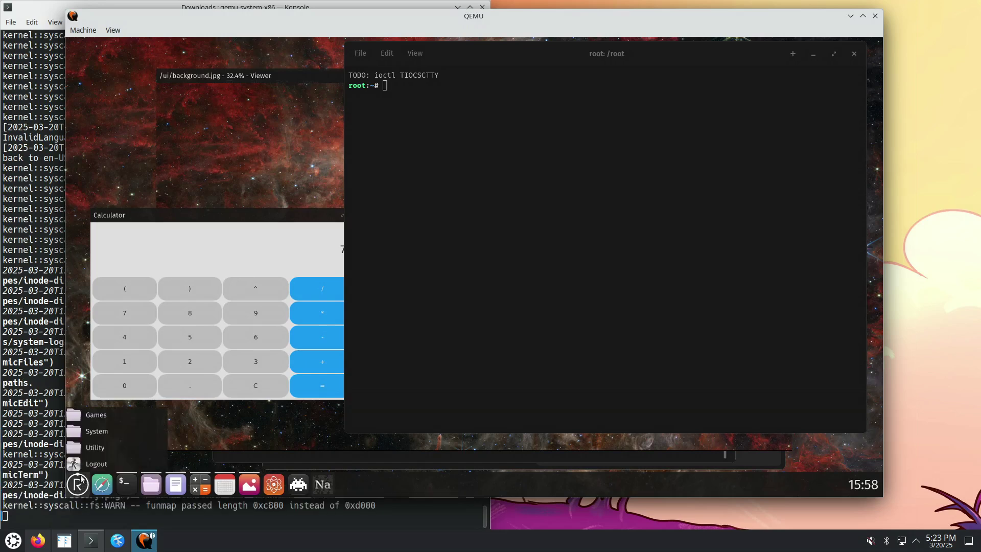
Launch DOSBox from the Games menu and run dir to list the Z: drive
{"action": "left_click", "coordinate": [105, 416]}
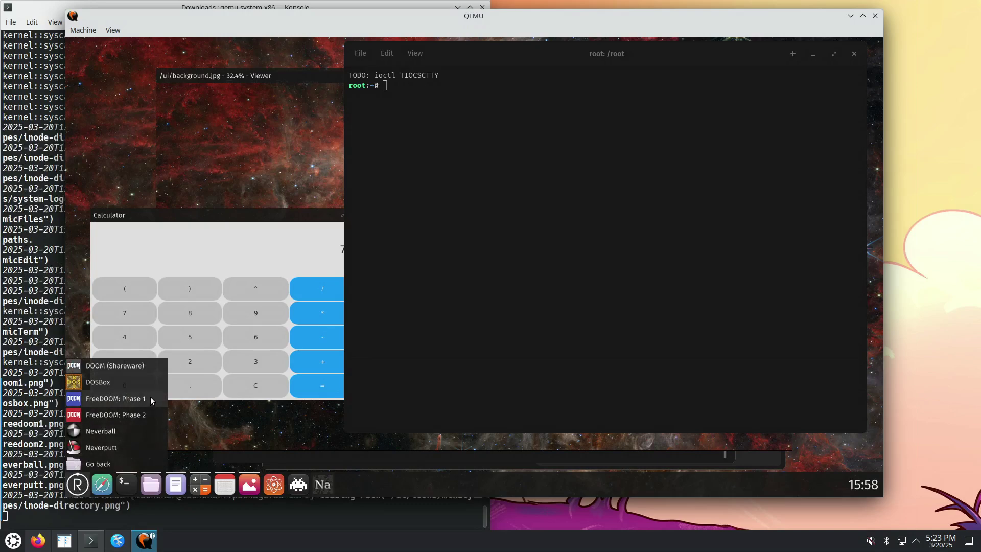
{"action": "left_click", "coordinate": [128, 379]}
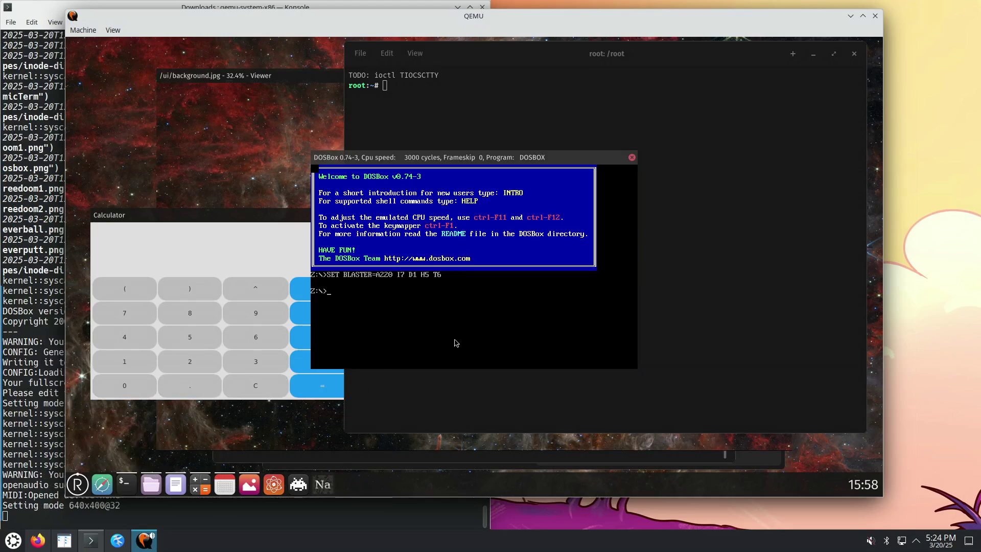
{"action": "type", "text": "dir"}
{"action": "key", "text": "Return"}
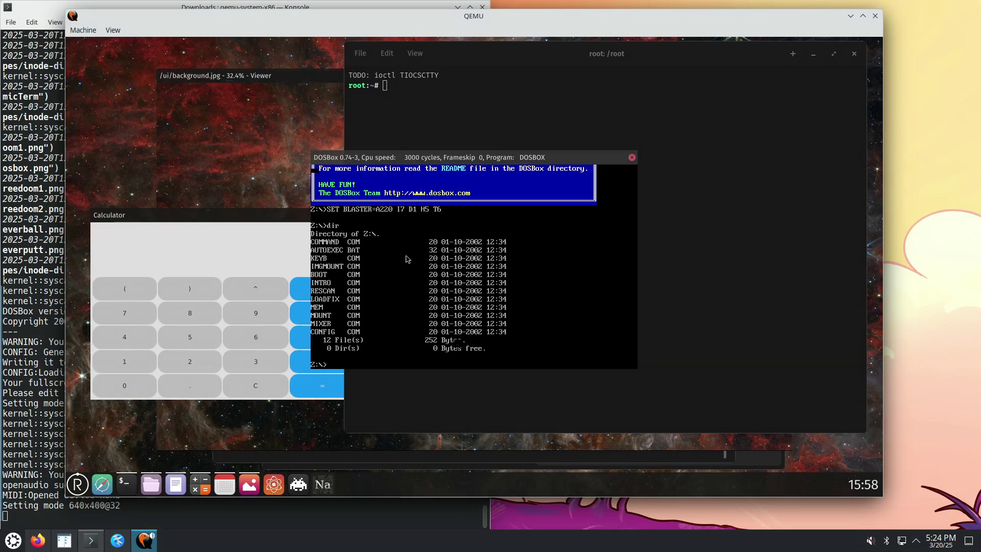
Move the DOSBox window off the Calculator, then close DOSBox
{"action": "left_click_drag", "start_coordinate": [440, 159], "coordinate": [368, 180]}
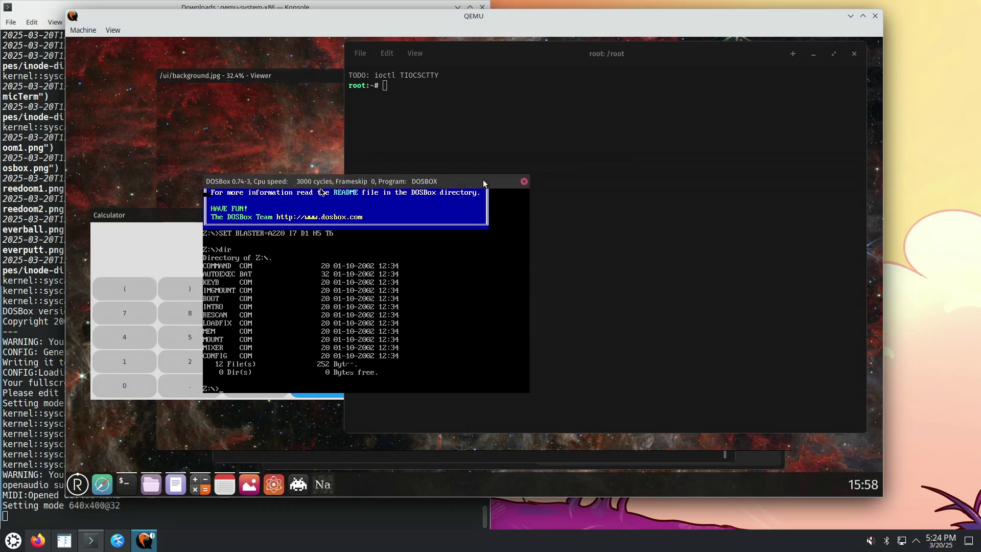
{"action": "left_click_drag", "start_coordinate": [484, 180], "coordinate": [307, 90]}
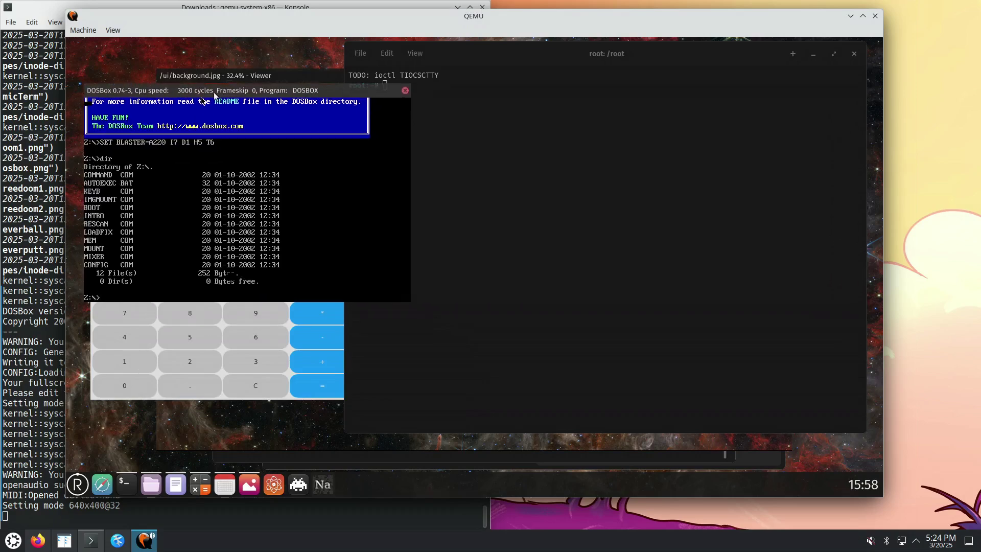
{"action": "left_click_drag", "start_coordinate": [215, 95], "coordinate": [236, 63]}
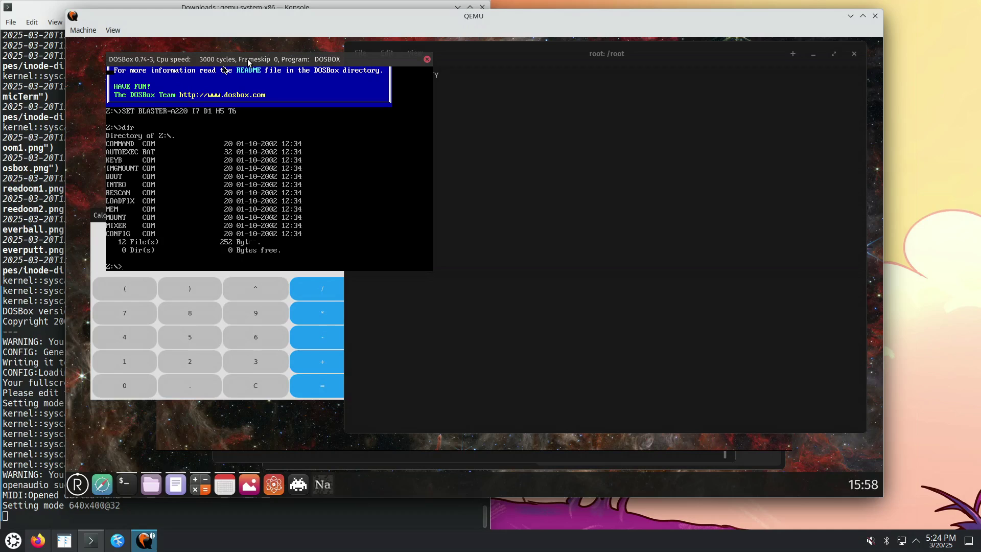
{"action": "left_click", "coordinate": [425, 60]}
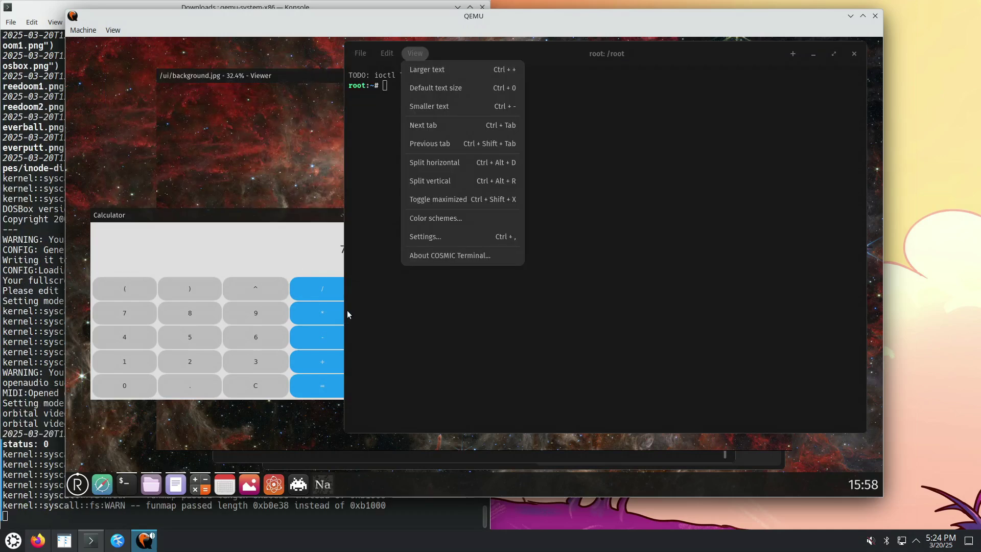
Launch Neverball from the launcher's Games menu, check the Konsole log, and shift QEMU rightward
{"action": "left_click", "coordinate": [78, 484]}
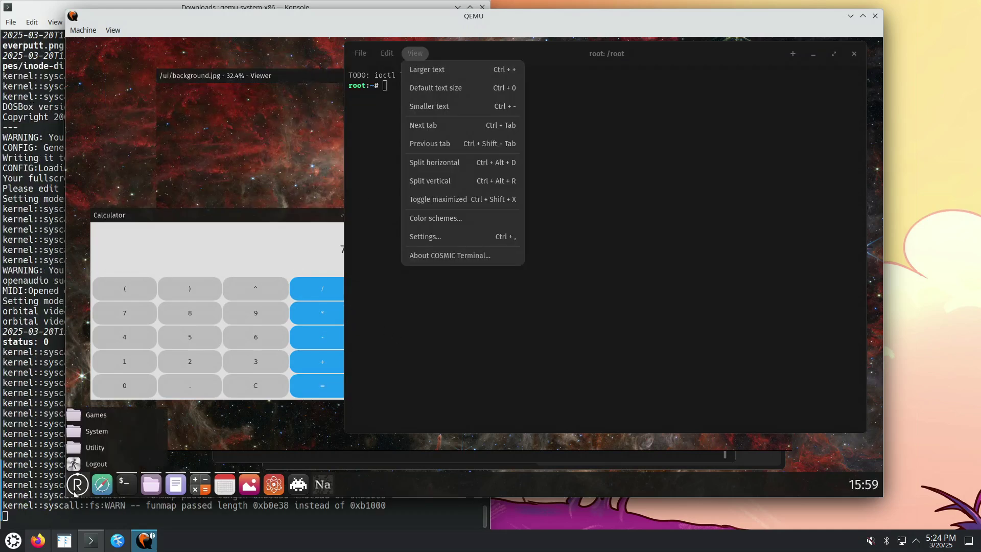
{"action": "left_click", "coordinate": [115, 419]}
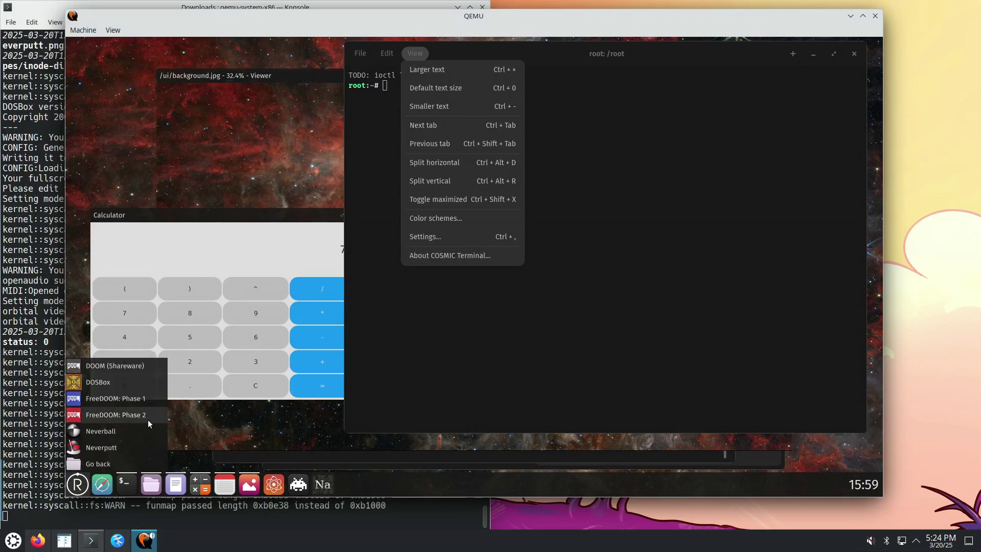
{"action": "left_click", "coordinate": [124, 434]}
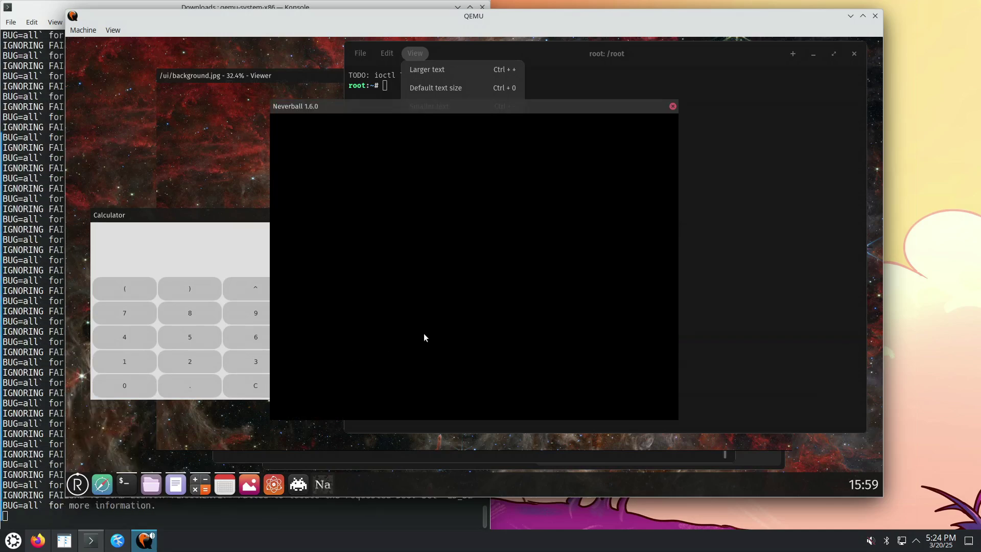
{"action": "left_click", "coordinate": [66, 265]}
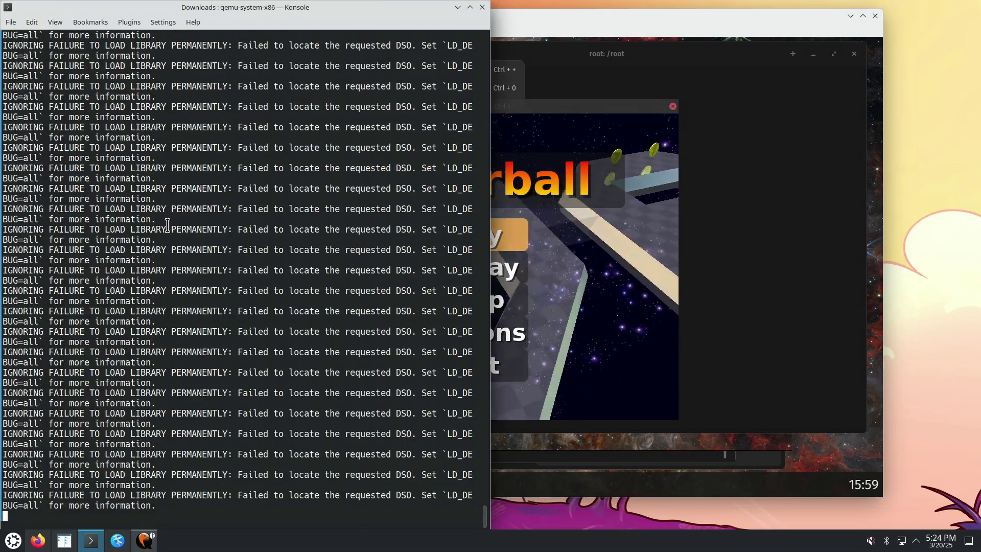
{"action": "left_click", "coordinate": [535, 104]}
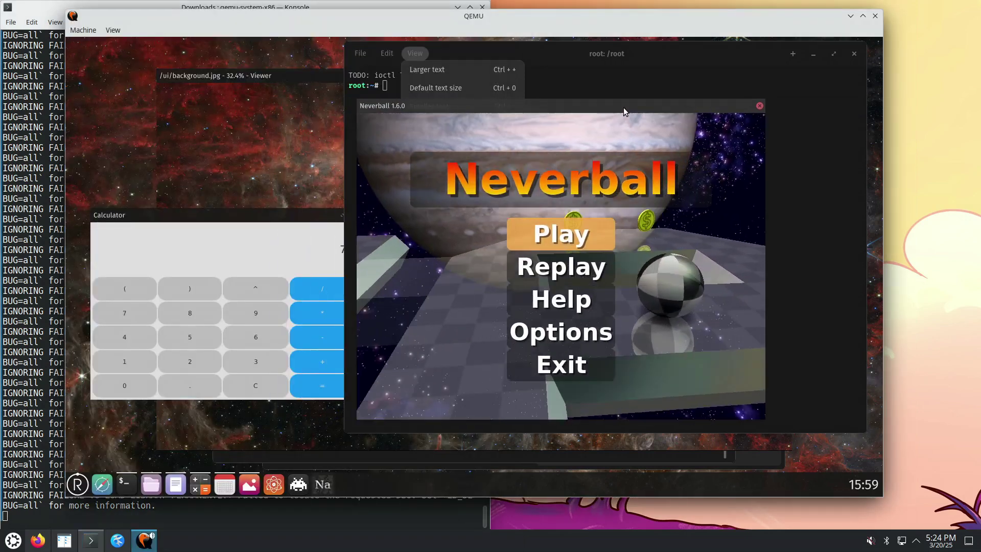
{"action": "left_click_drag", "start_coordinate": [541, 38], "coordinate": [670, 22]}
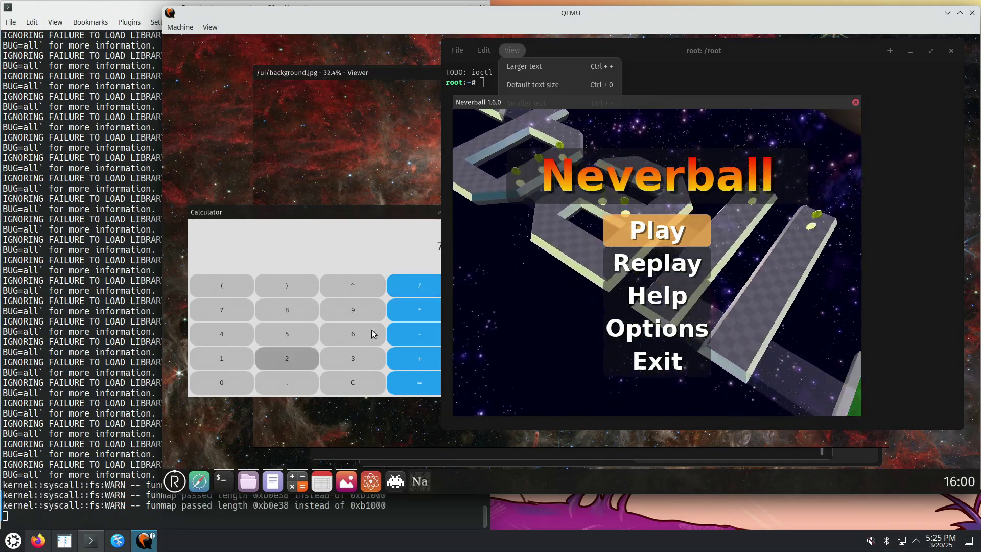
Read the Wikipedia Redox article in Firefox with the image viewer closed, then minimise the browser
{"action": "left_click", "coordinate": [37, 540]}
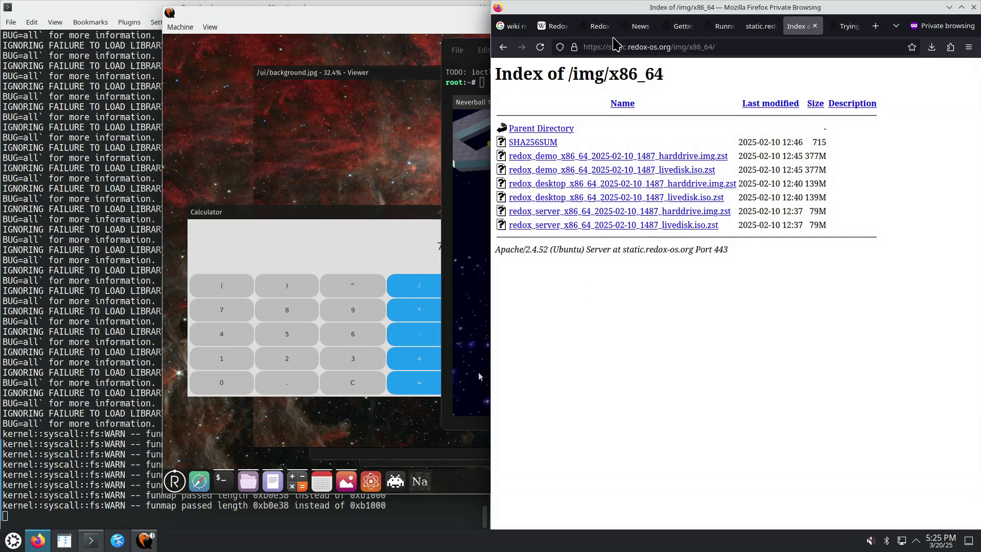
{"action": "left_click", "coordinate": [553, 26]}
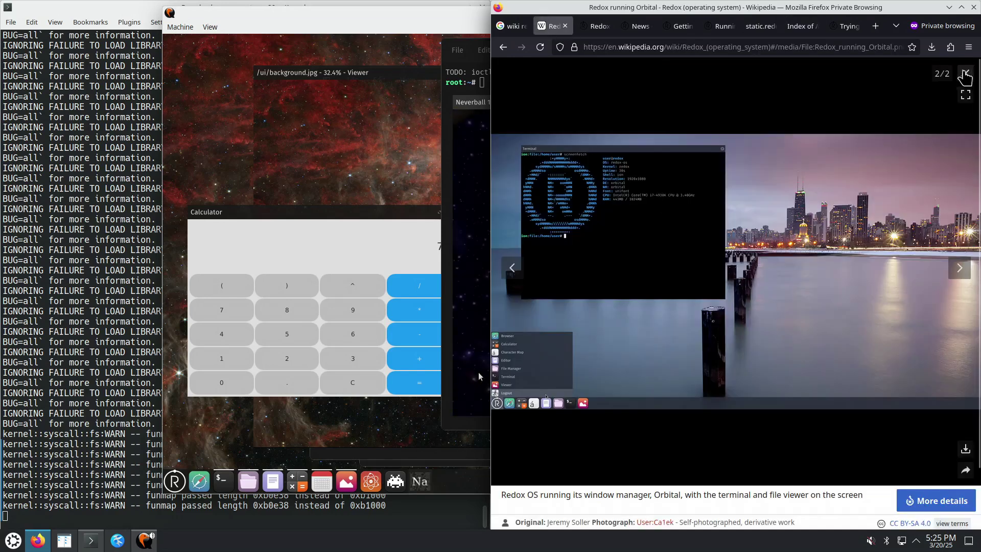
{"action": "left_click", "coordinate": [965, 73]}
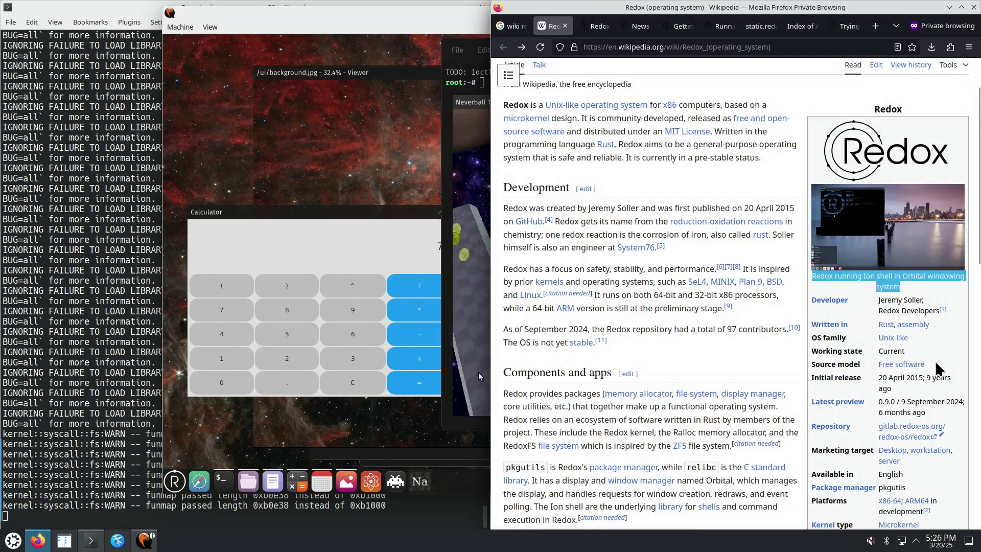
{"action": "mouse_move", "coordinate": [638, 254]}
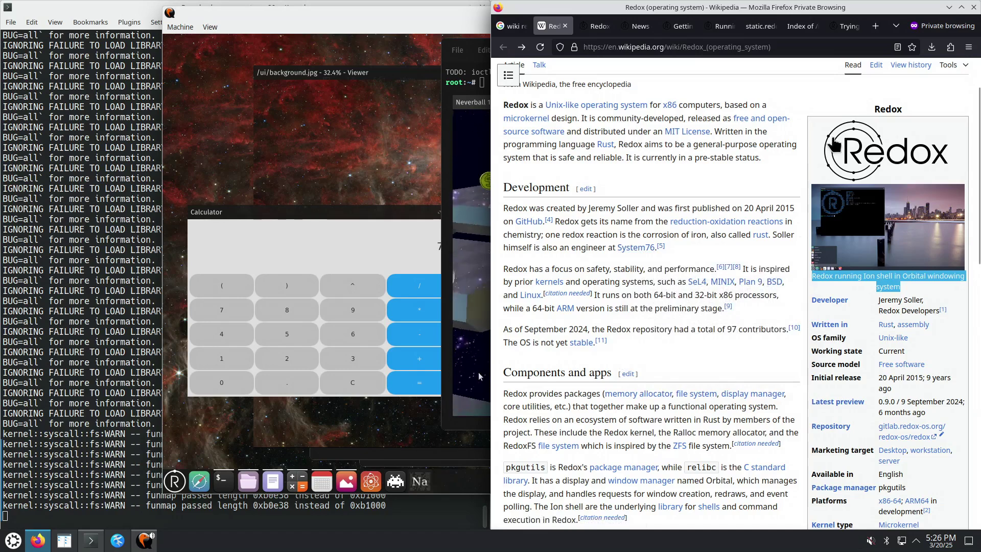
{"action": "left_click", "coordinate": [949, 8]}
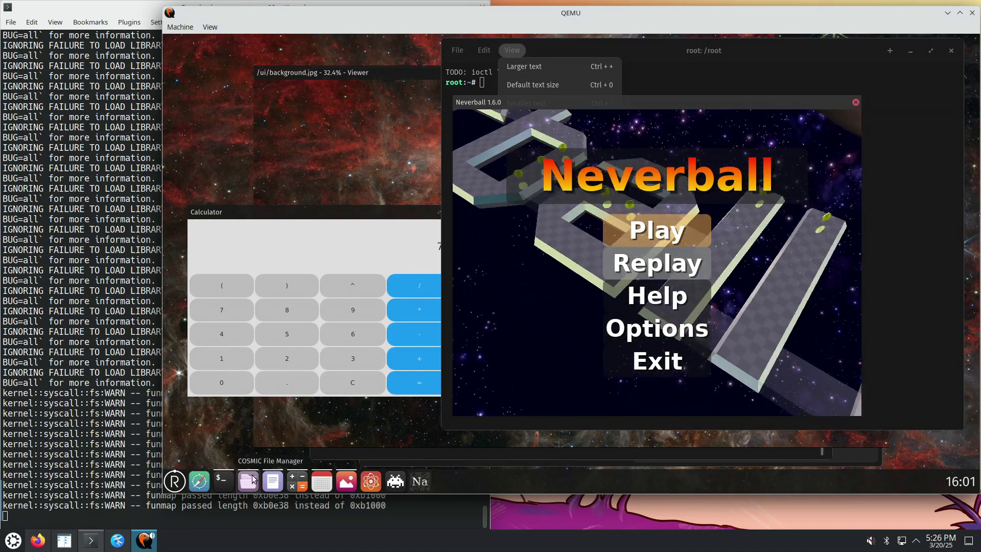
Close the COSMIC Terminal window and open the Redox launcher's Utility app list
{"action": "left_click", "coordinate": [728, 45]}
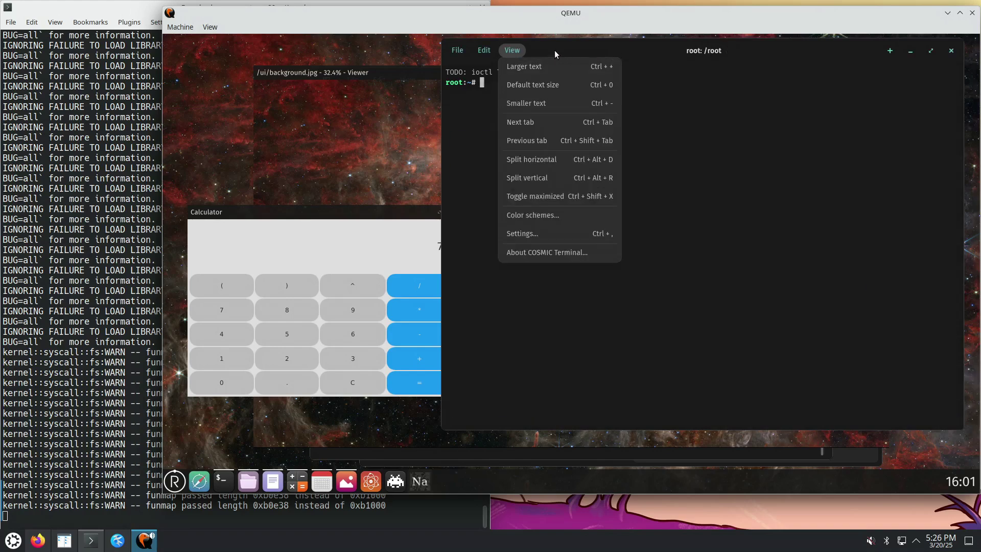
{"action": "left_click", "coordinate": [913, 103]}
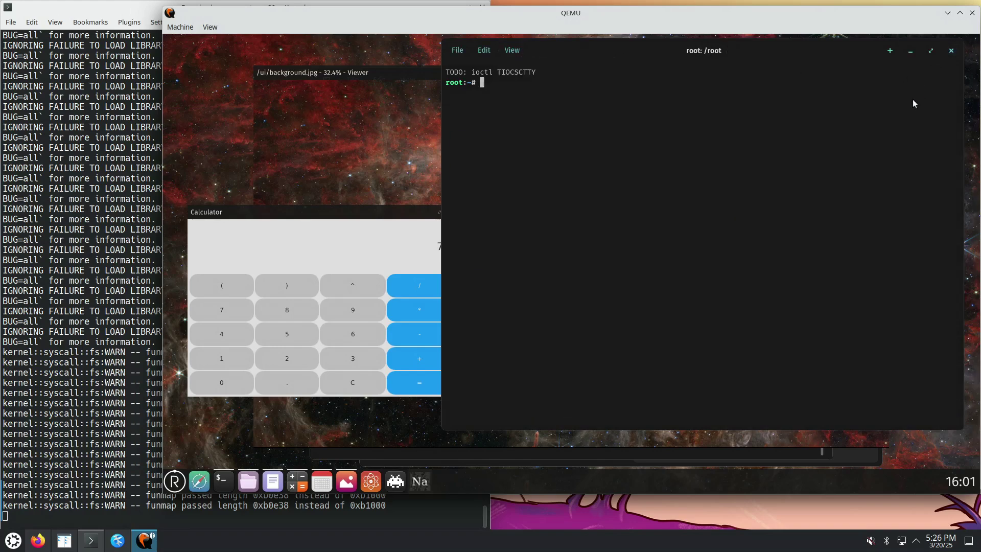
{"action": "left_click", "coordinate": [952, 52]}
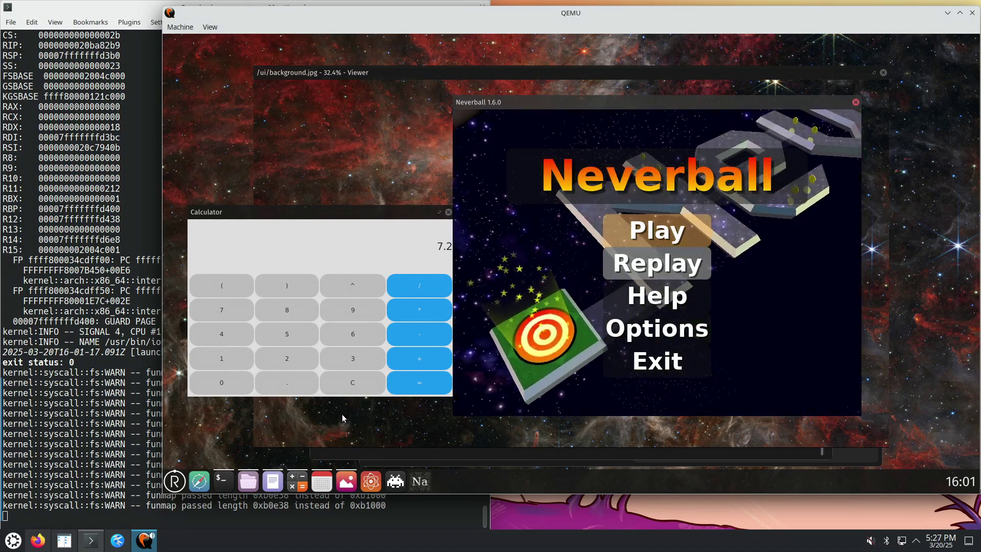
{"action": "left_click", "coordinate": [174, 482]}
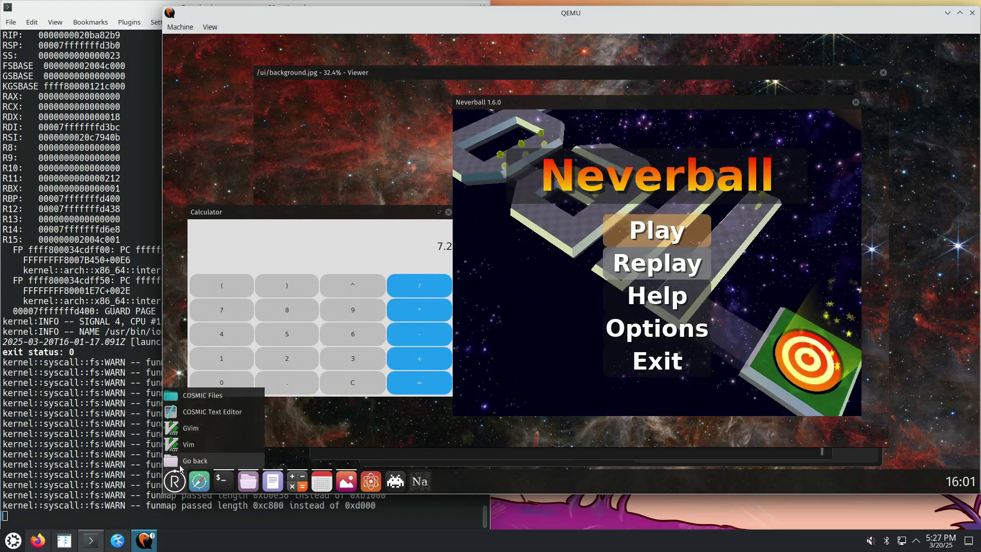
Launch Vim from the Utility apps, checking the host log for errors, then launch it again
{"action": "left_click", "coordinate": [187, 445]}
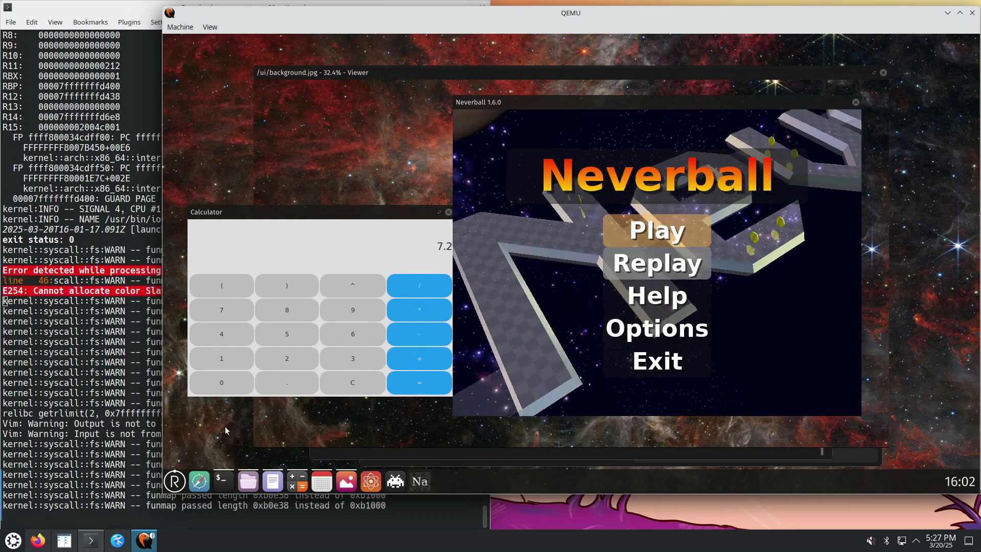
{"action": "left_click", "coordinate": [136, 316]}
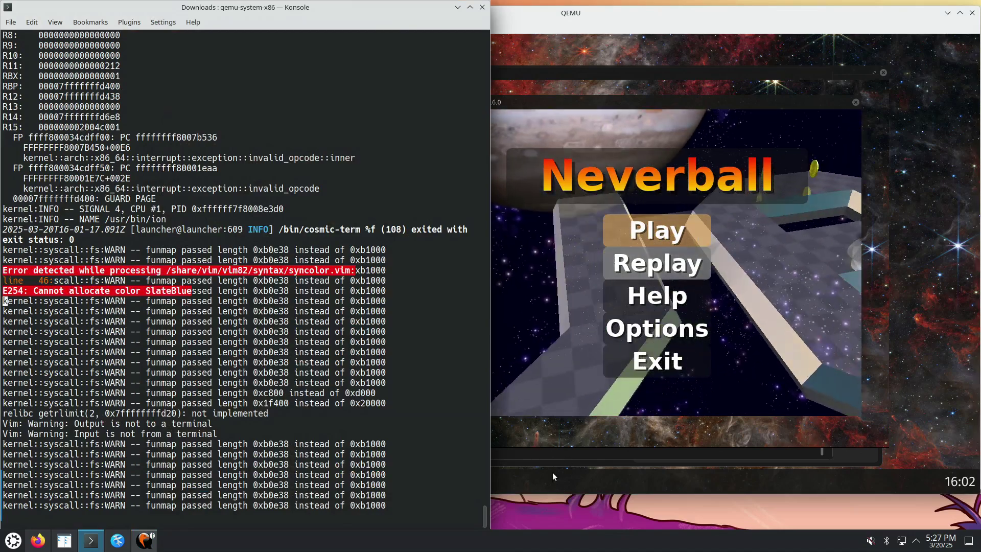
{"action": "left_click", "coordinate": [547, 480]}
{"action": "left_click", "coordinate": [175, 481]}
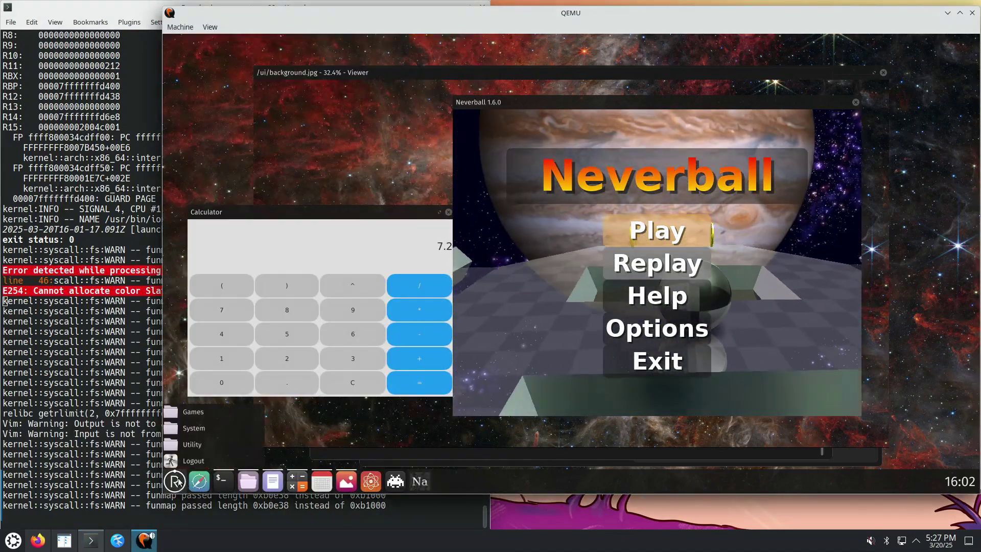
{"action": "left_click", "coordinate": [189, 443]}
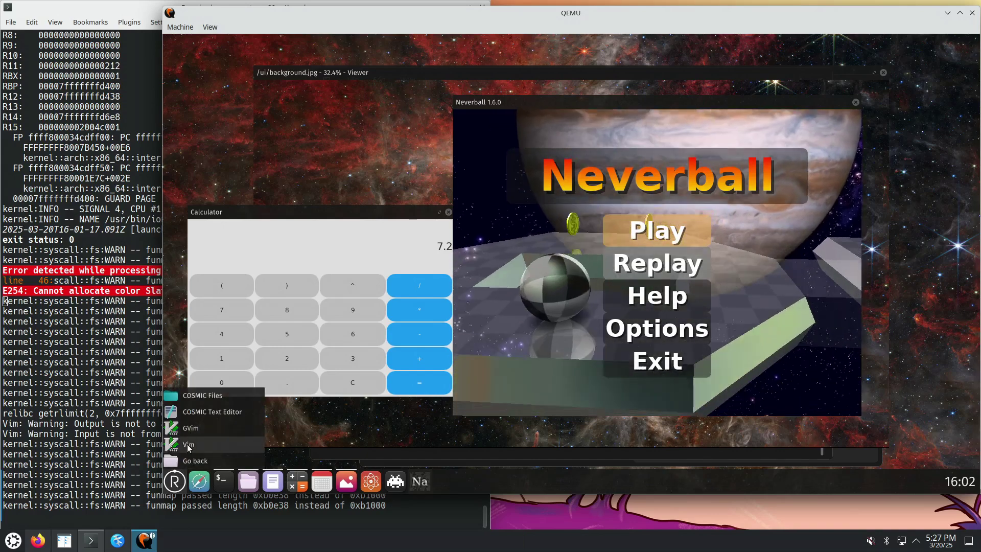
{"action": "left_click", "coordinate": [188, 445]}
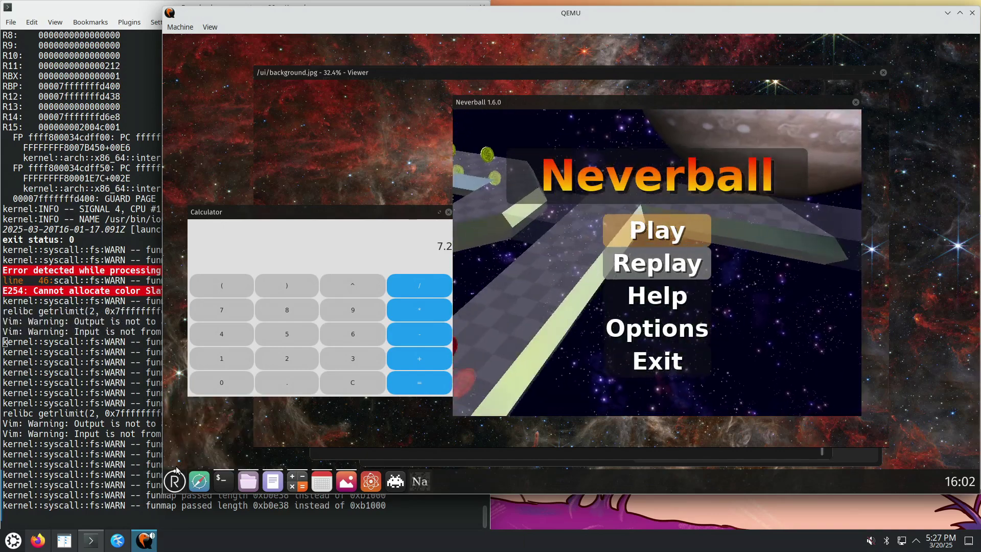
Launch GVim from the launcher's Utility category
{"action": "left_click", "coordinate": [175, 481]}
{"action": "left_click", "coordinate": [186, 443]}
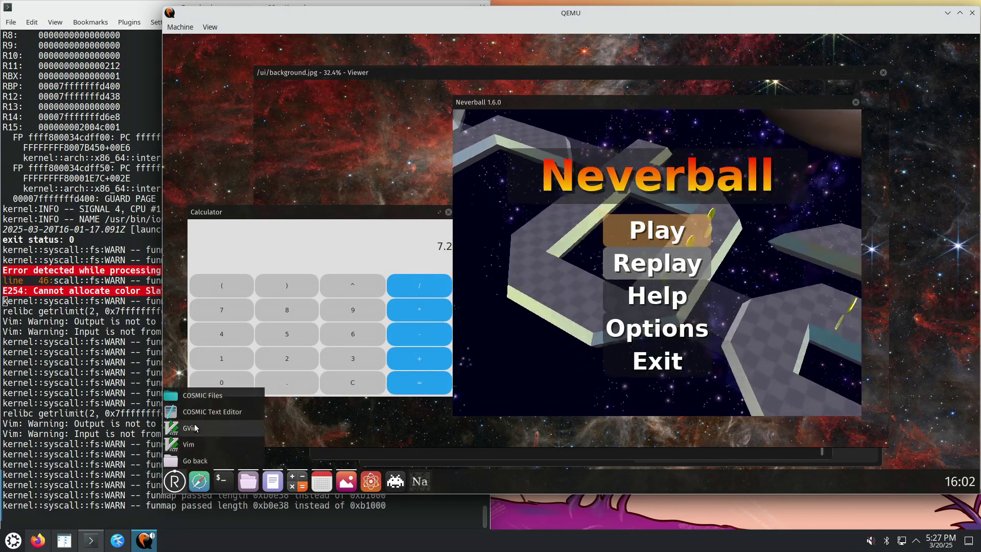
{"action": "left_click", "coordinate": [195, 428]}
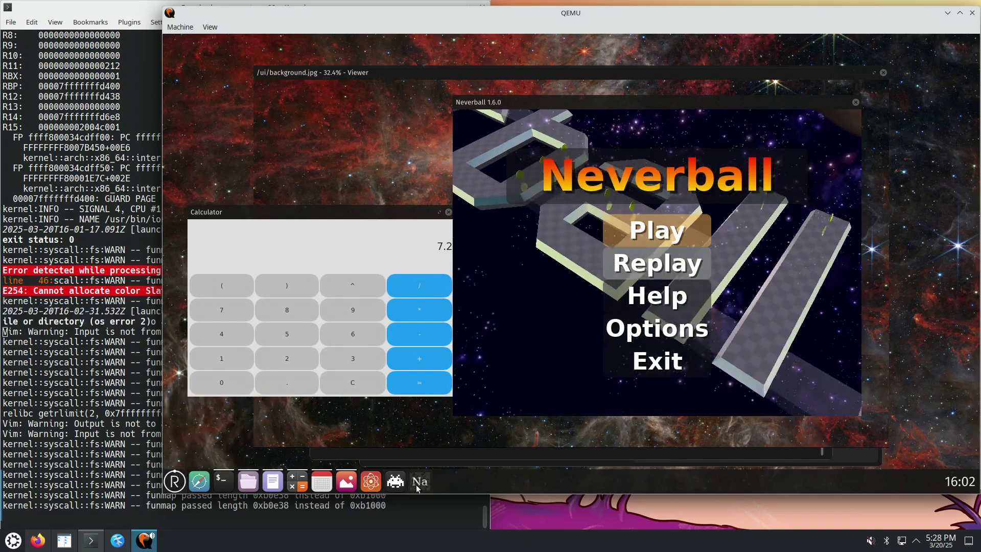
Start the Sodium editor from the taskbar, then close Sodium and the Calculator
{"action": "left_click", "coordinate": [176, 481]}
{"action": "left_click", "coordinate": [185, 443]}
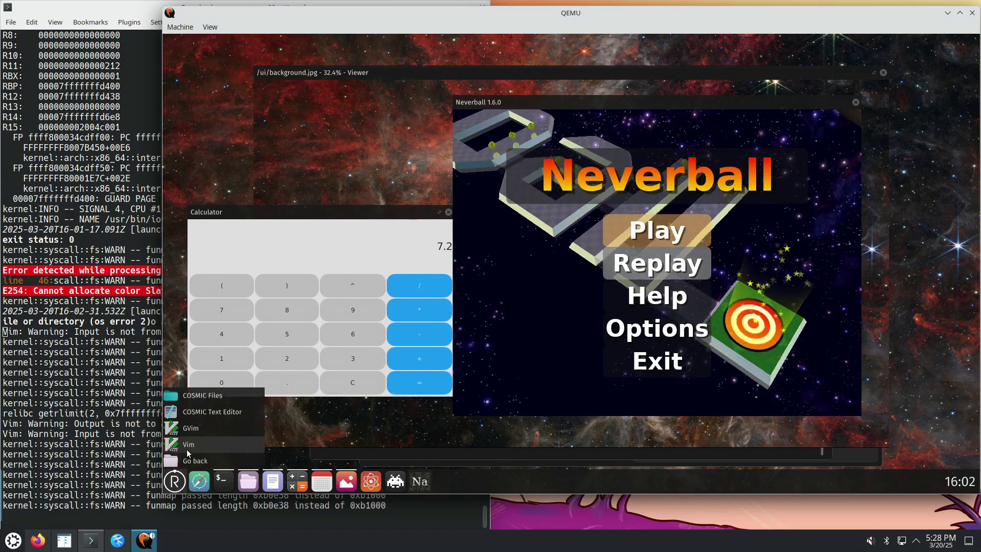
{"action": "left_click", "coordinate": [476, 485]}
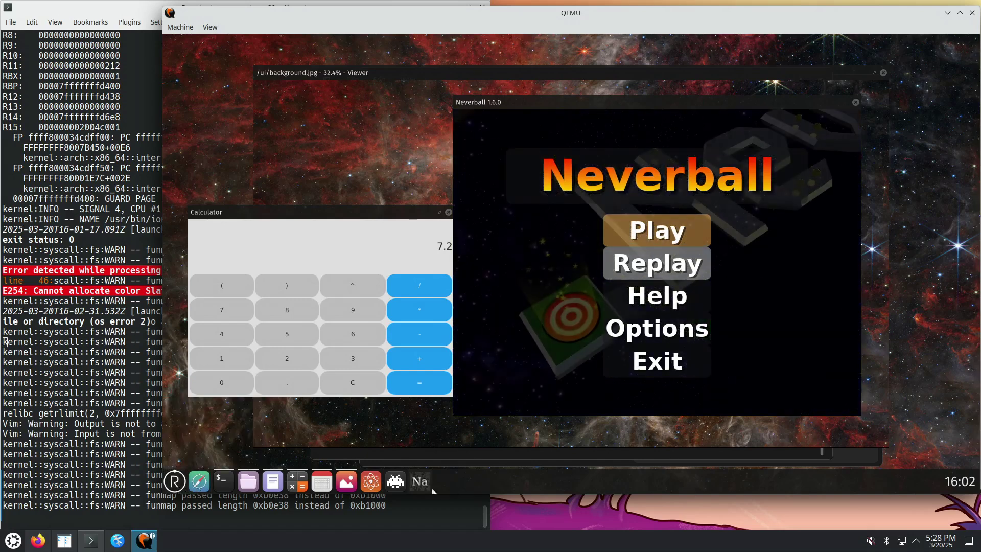
{"action": "left_click", "coordinate": [419, 482]}
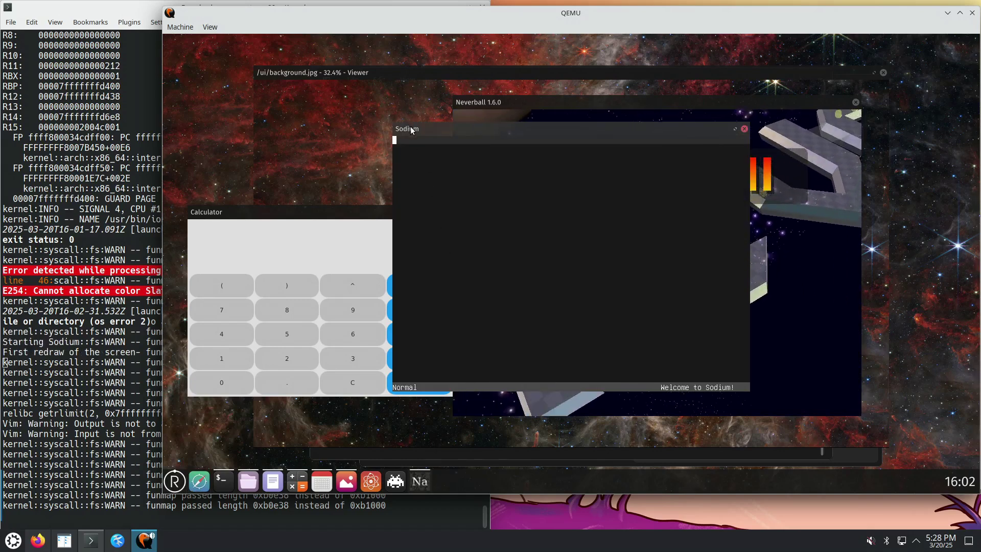
{"action": "left_click", "coordinate": [744, 129]}
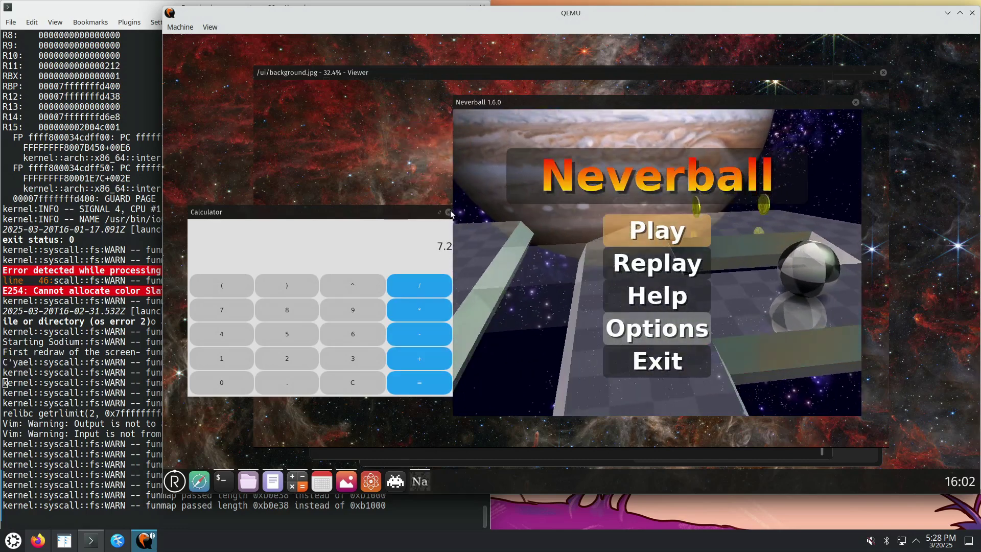
{"action": "left_click", "coordinate": [449, 212]}
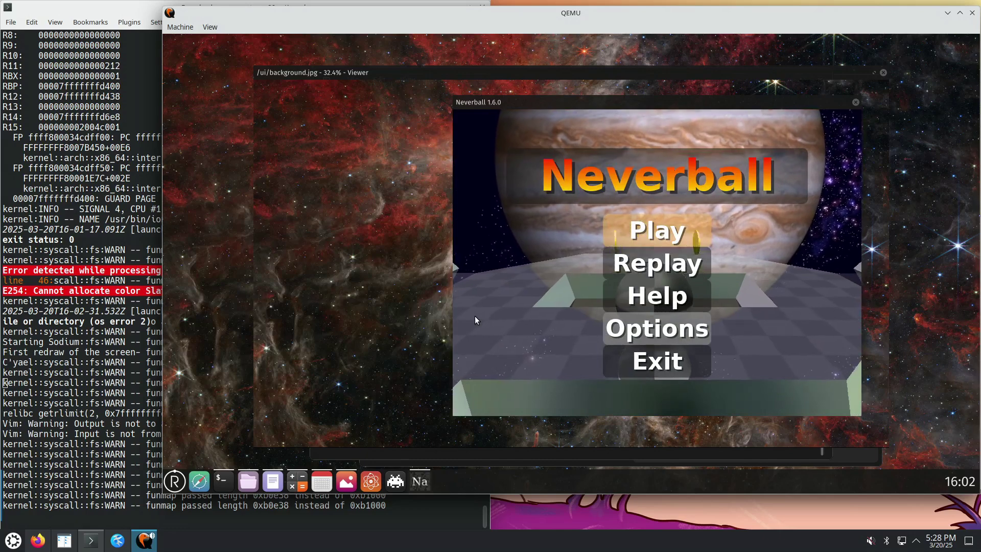